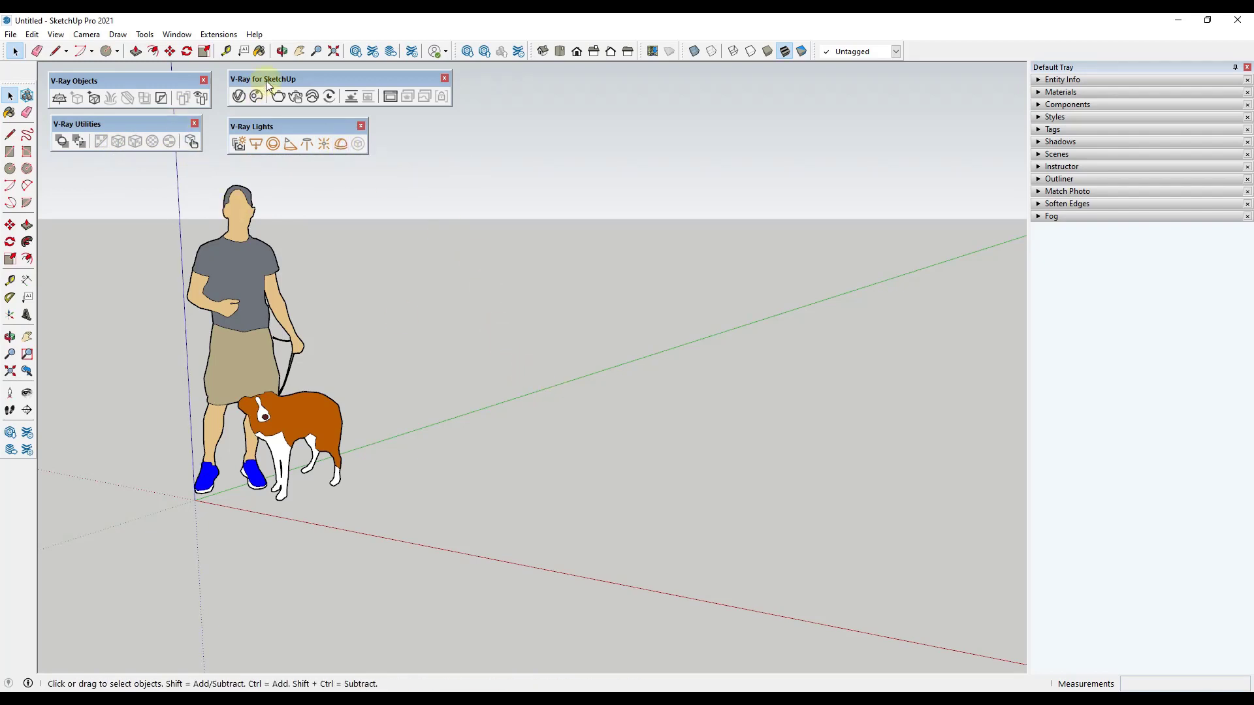
Step: Close the V-Ray Objects, Utilities and Lights toolbars and place the V-Ray for SketchUp toolbar in the freed corner of the viewport
{"action": "left_click", "coordinate": [204, 80]}
{"action": "left_click", "coordinate": [195, 124]}
{"action": "left_click", "coordinate": [361, 125]}
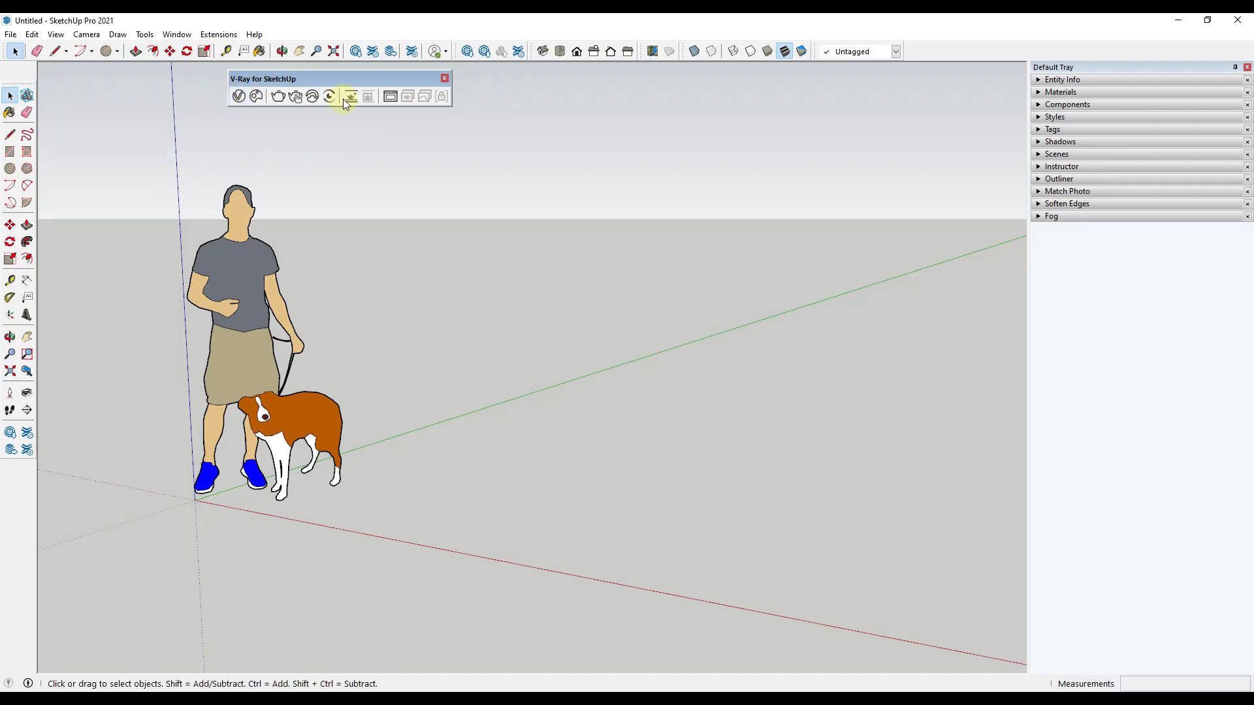
{"action": "left_click_drag", "start_coordinate": [335, 78], "coordinate": [154, 77]}
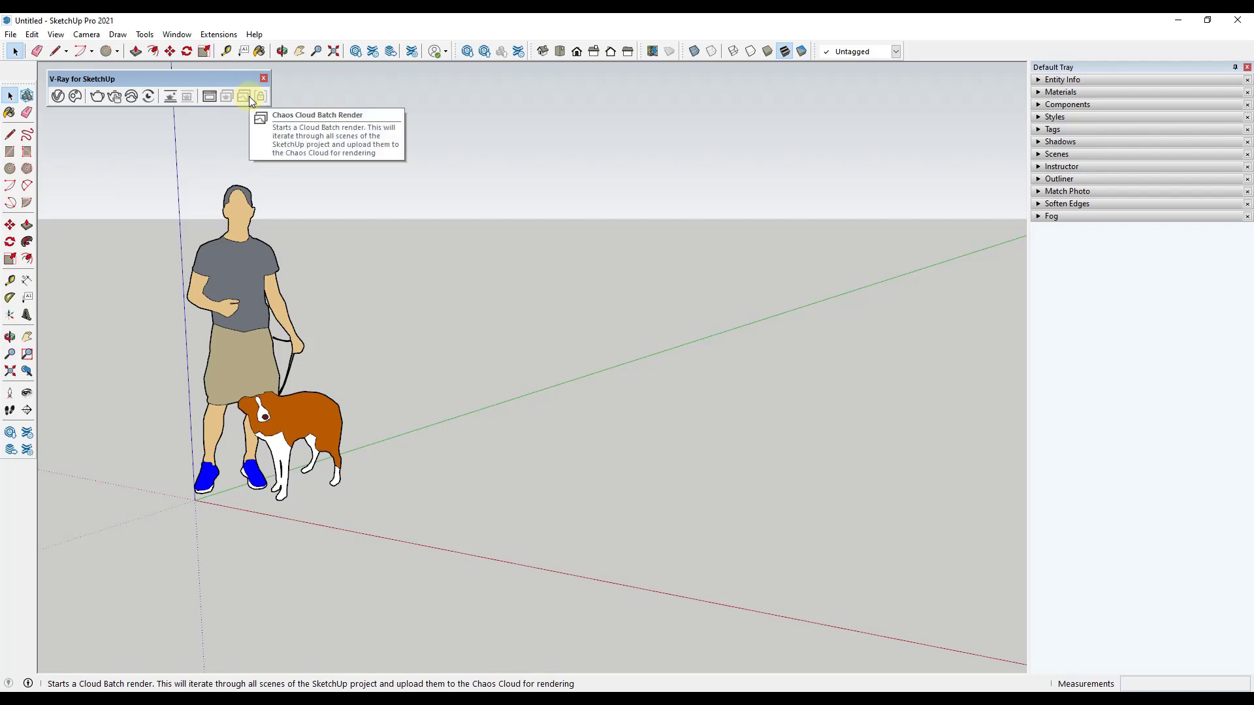
Step: Review the lights, render settings and materials in the V-Ray Asset Editor, and close it
{"action": "left_click", "coordinate": [57, 98]}
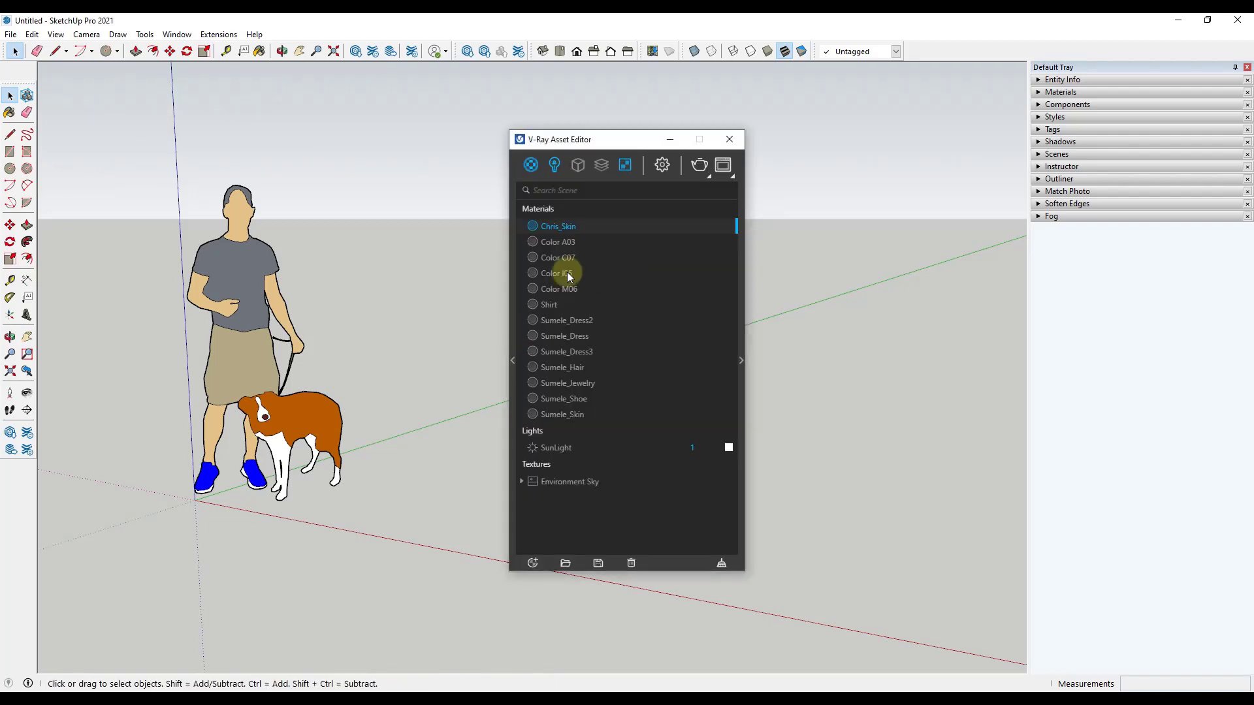
{"action": "left_click", "coordinate": [554, 165]}
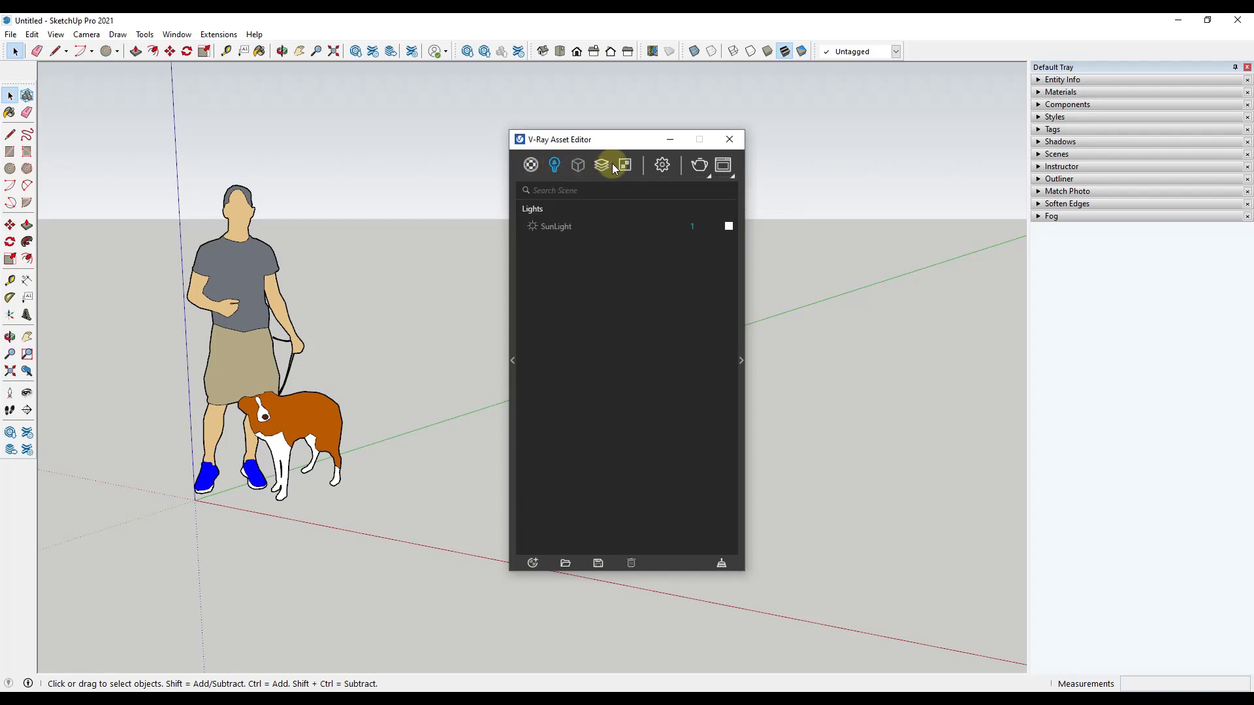
{"action": "left_click", "coordinate": [661, 165]}
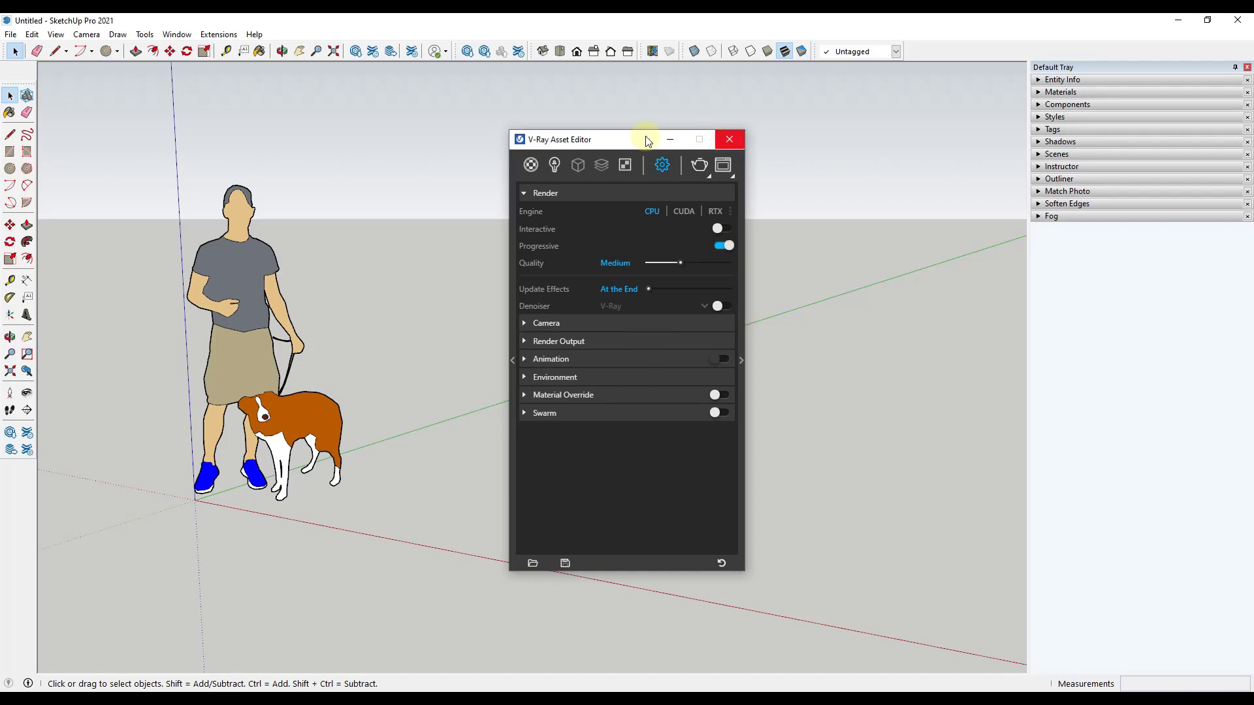
{"action": "left_click", "coordinate": [531, 164]}
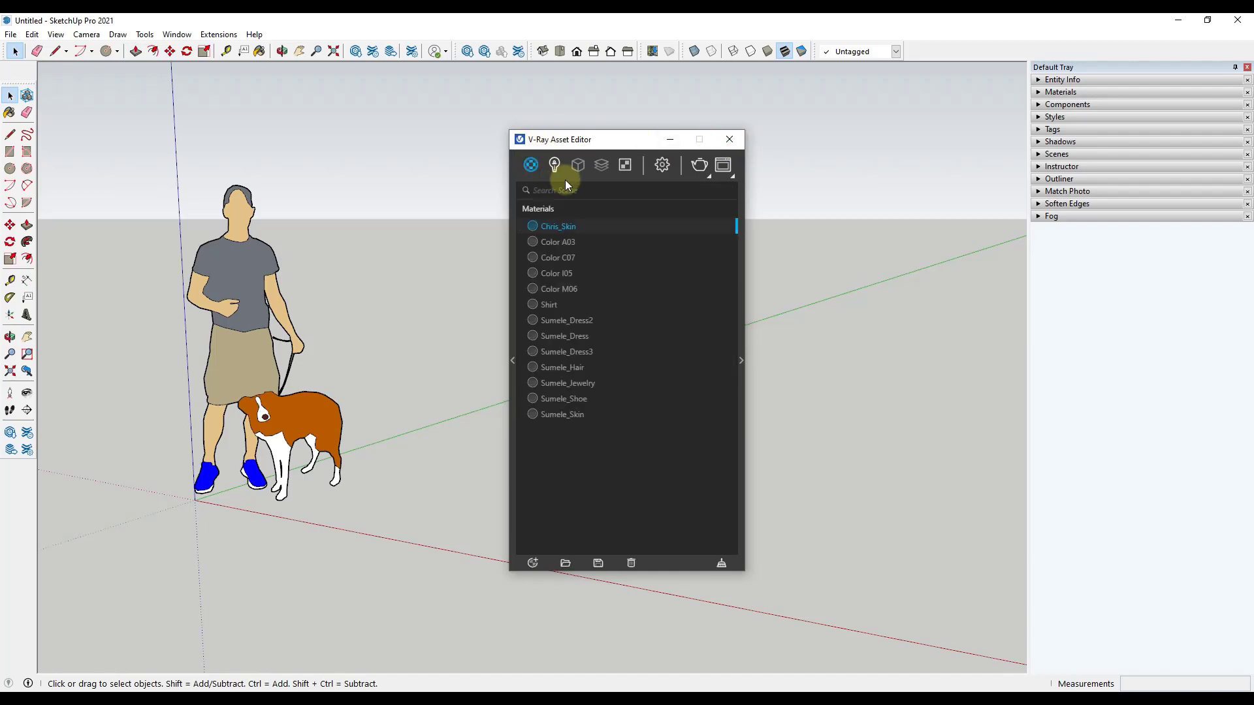
{"action": "left_click", "coordinate": [726, 144]}
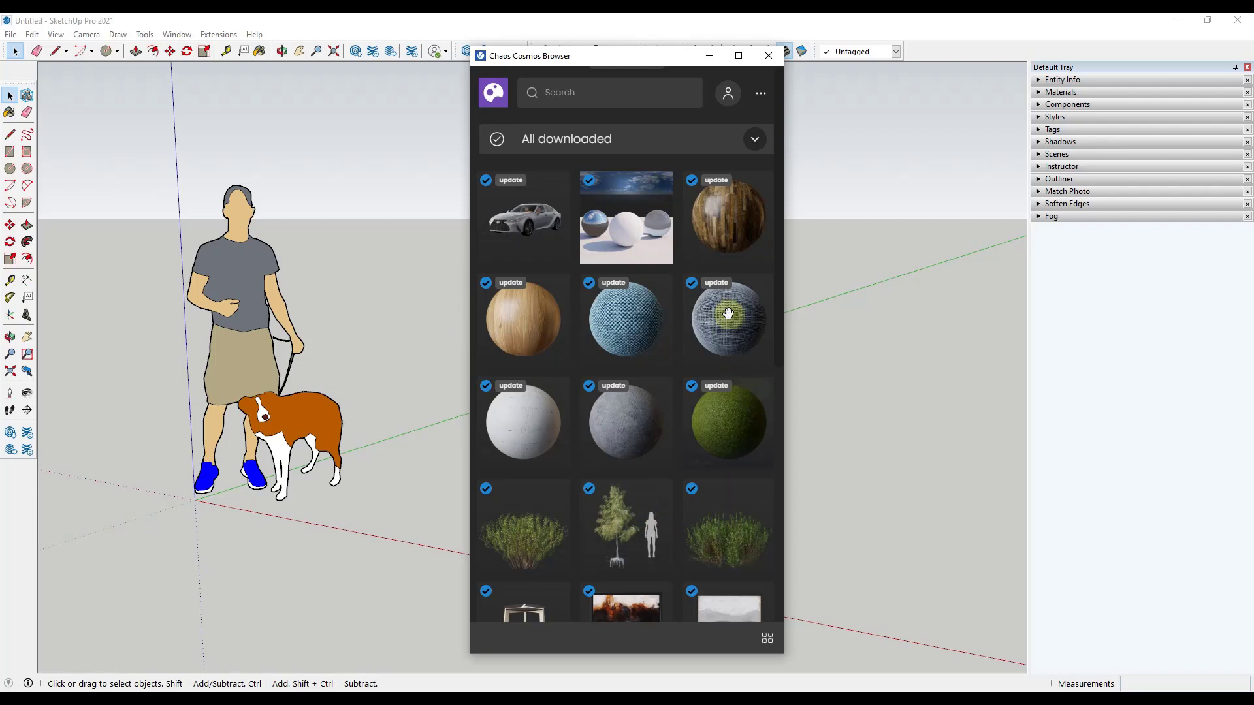
Step: Browse the downloaded assets in the Chaos Cosmos Browser and close it
{"action": "mouse_move", "coordinate": [601, 288]}
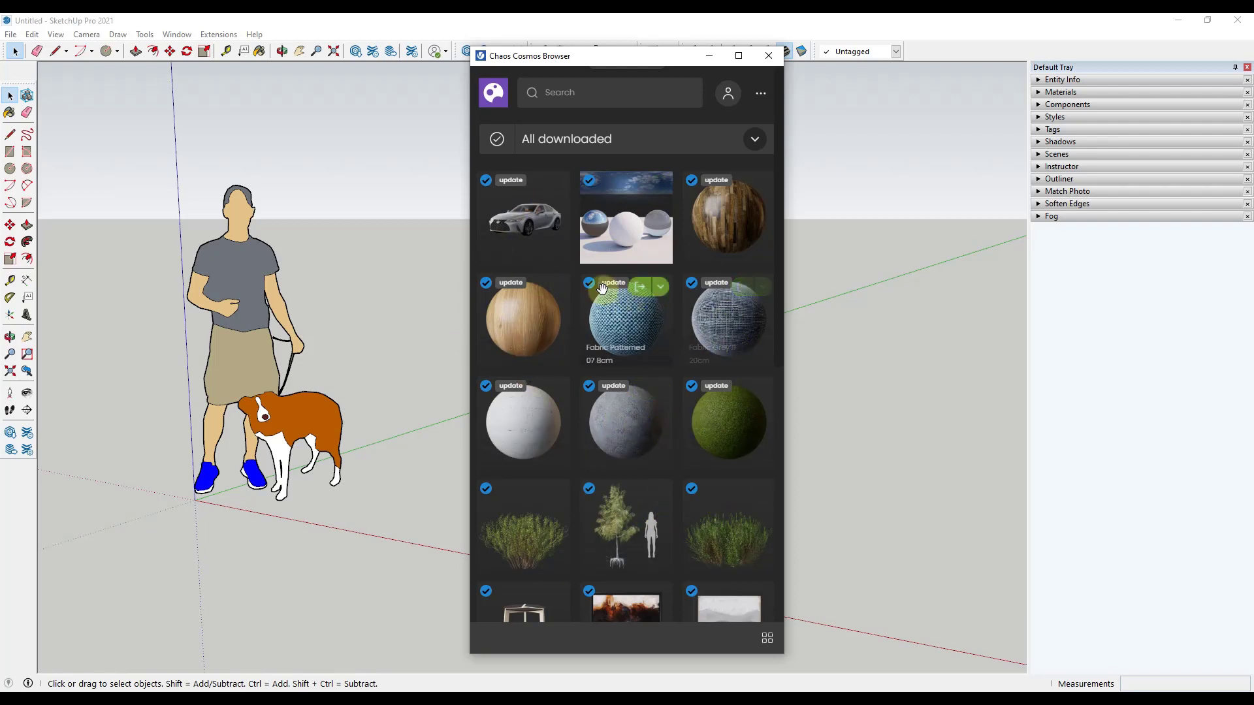
{"action": "scroll", "coordinate": [614, 413], "scroll_direction": "down", "scroll_amount": 4}
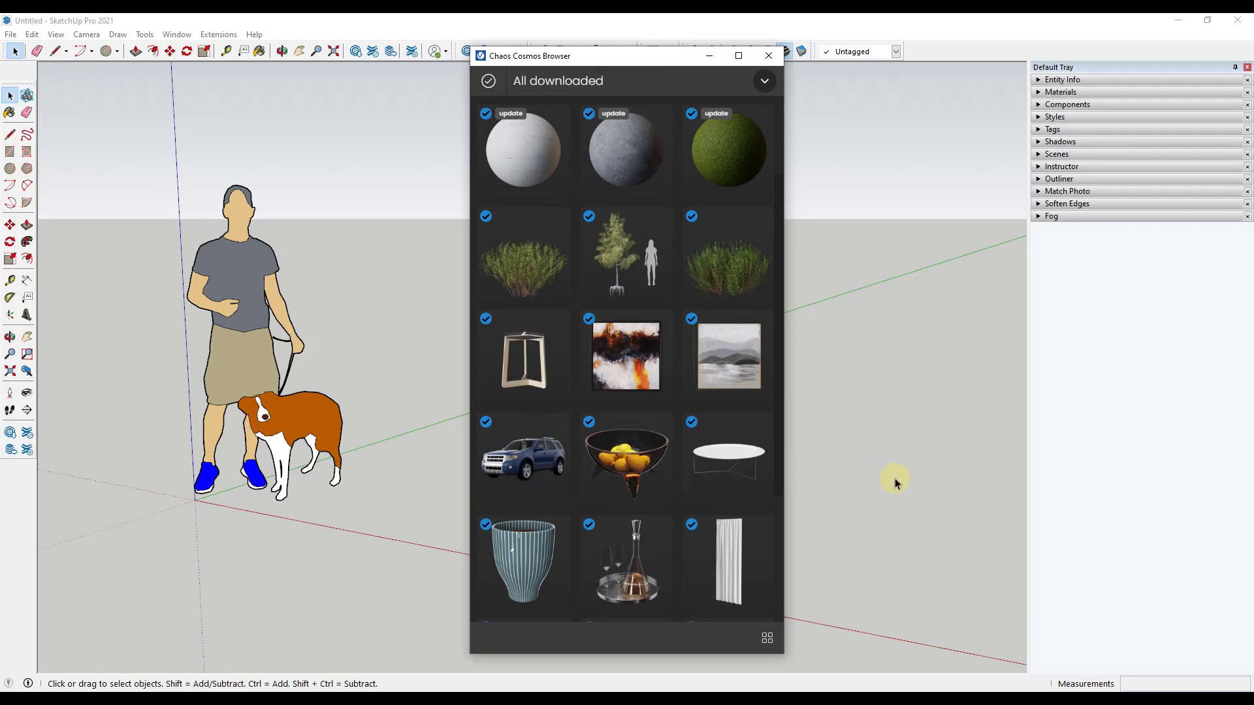
{"action": "left_click", "coordinate": [768, 55]}
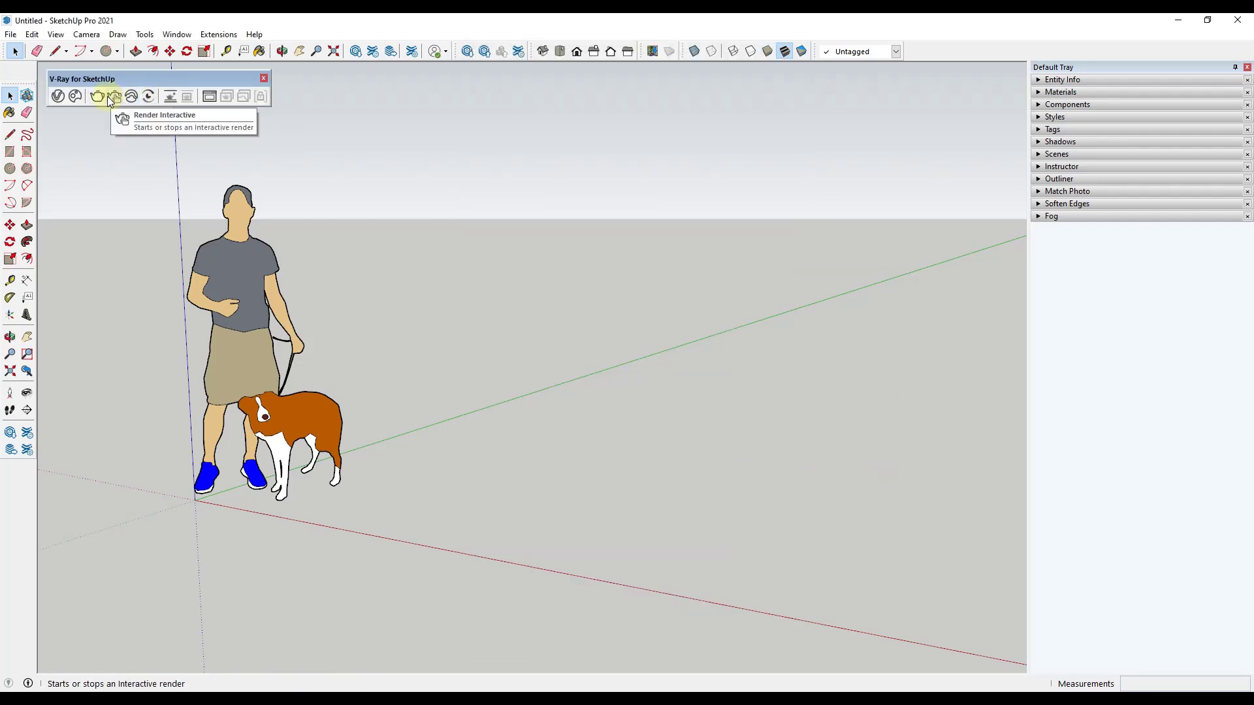
Step: Run a standard V-Ray render of the current view and close the frame buffer
{"action": "left_click", "coordinate": [96, 97]}
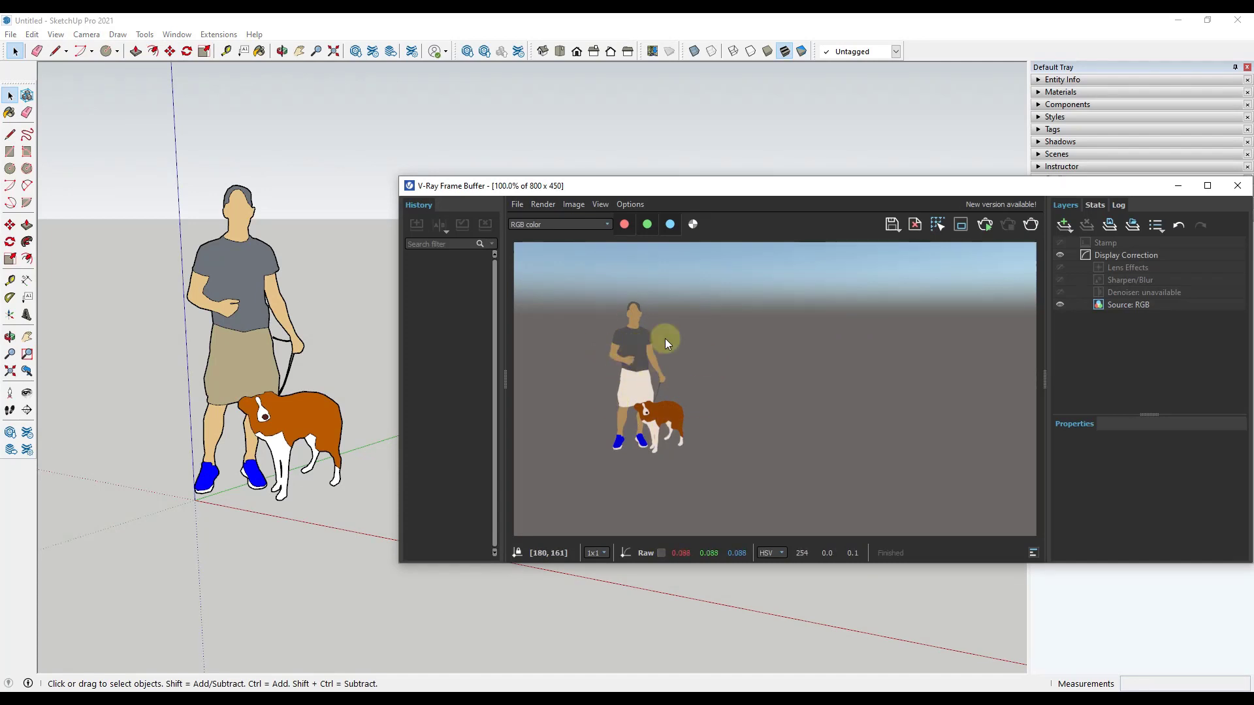
{"action": "left_click", "coordinate": [1237, 186]}
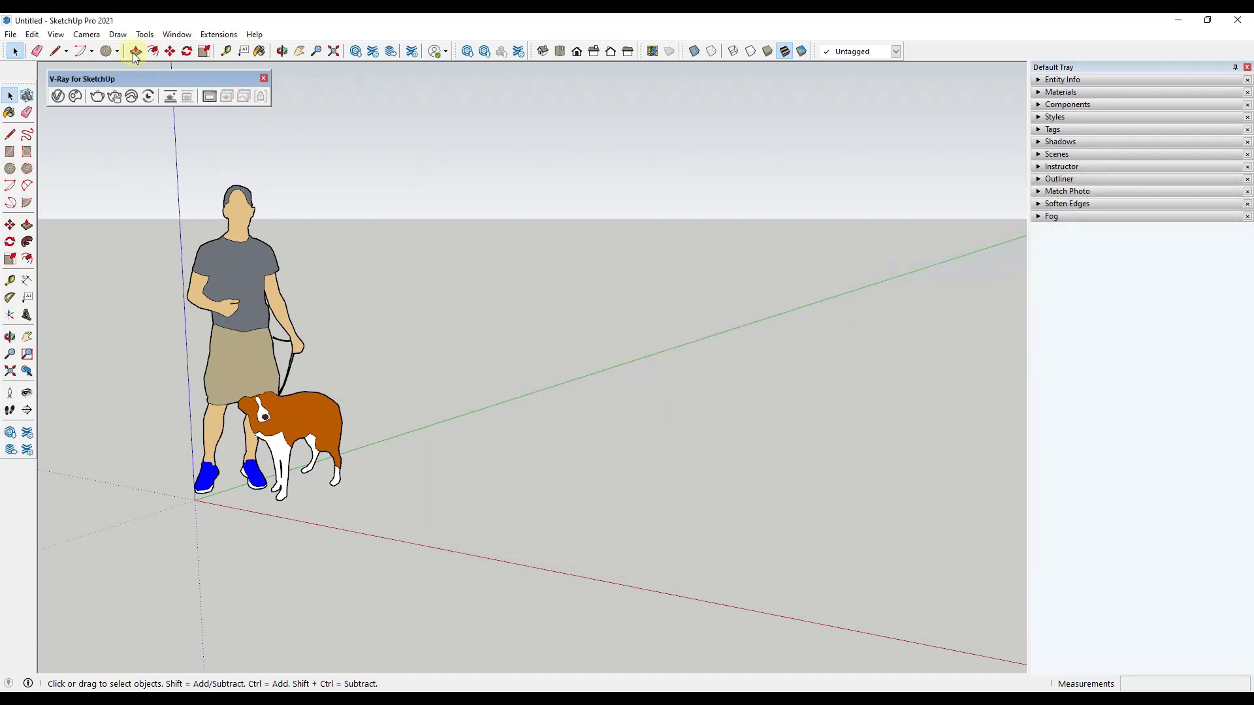
Step: Run an interactive V-Ray render while orbiting around the figure and dog, and stop the render
{"action": "left_click", "coordinate": [113, 100]}
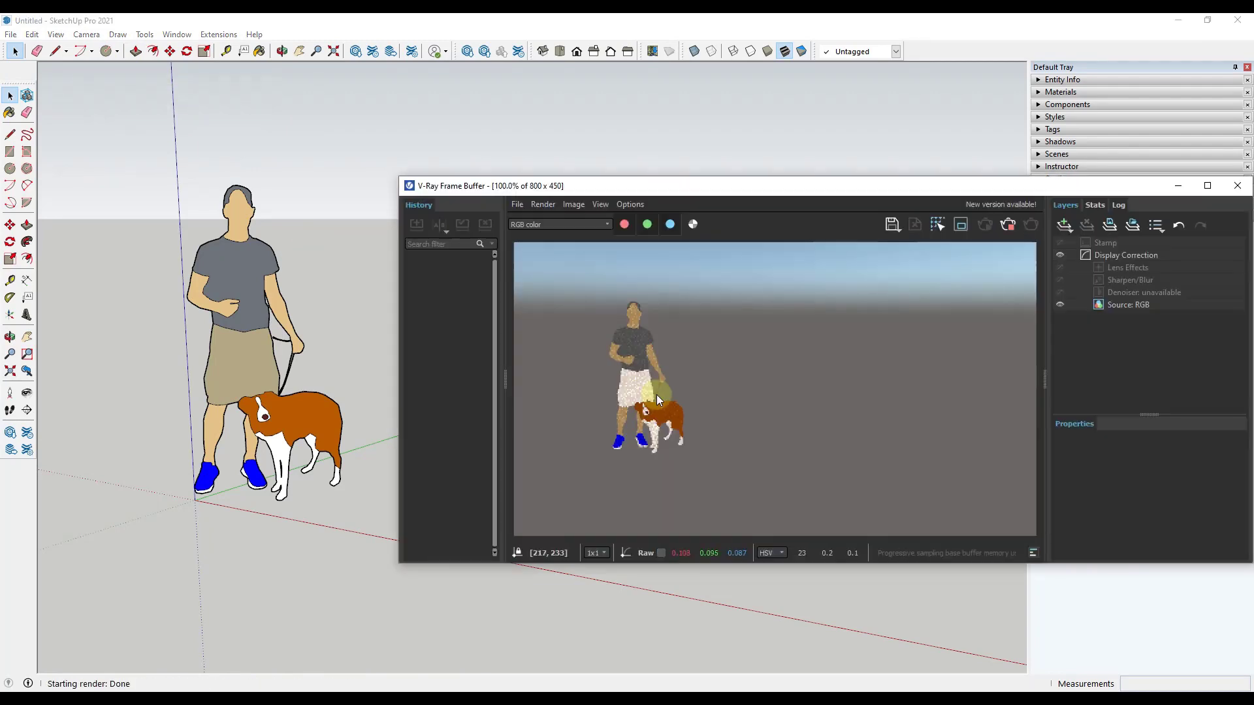
{"action": "left_click", "coordinate": [295, 585]}
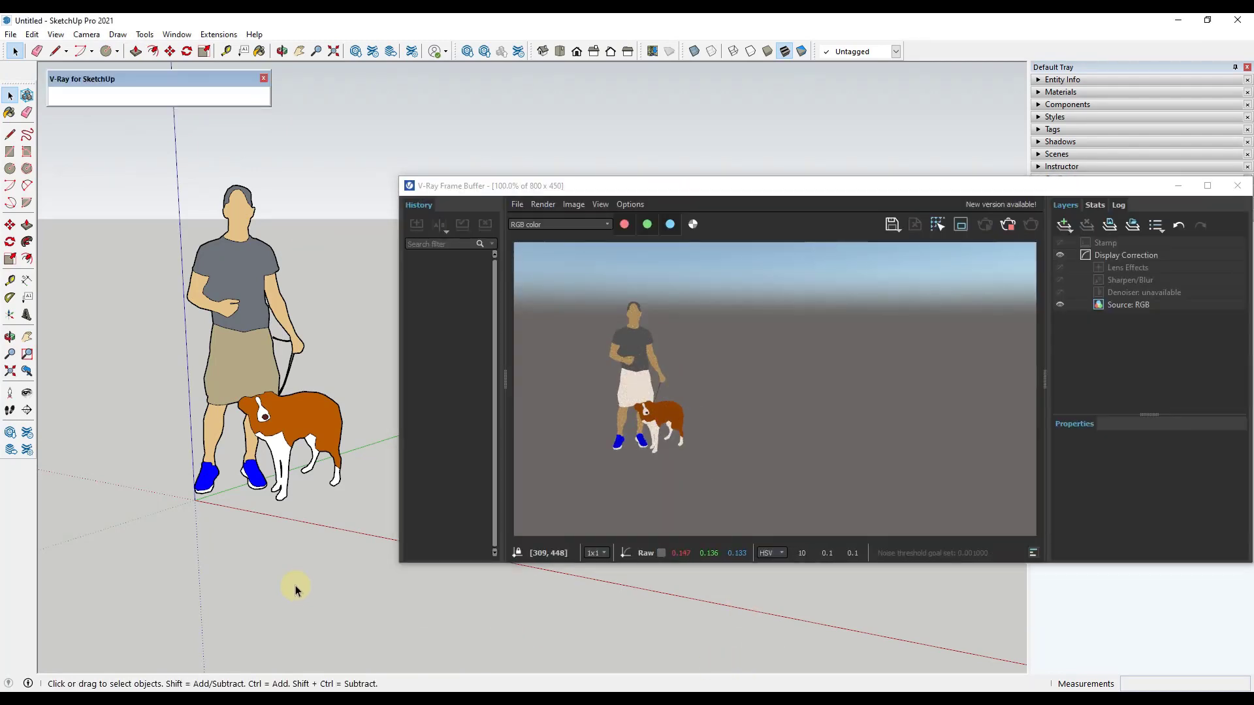
{"action": "mouse_move", "coordinate": [295, 586]}
{"action": "middle_mouse_down"}
{"action": "mouse_move", "coordinate": [515, 577]}
{"action": "mouse_move", "coordinate": [176, 568]}
{"action": "mouse_move", "coordinate": [406, 546]}
{"action": "mouse_move", "coordinate": [621, 551]}
{"action": "mouse_move", "coordinate": [456, 551]}
{"action": "mouse_move", "coordinate": [294, 526]}
{"action": "mouse_move", "coordinate": [596, 526]}
{"action": "mouse_move", "coordinate": [530, 539]}
{"action": "middle_mouse_up"}
{"action": "key", "text": "space"}
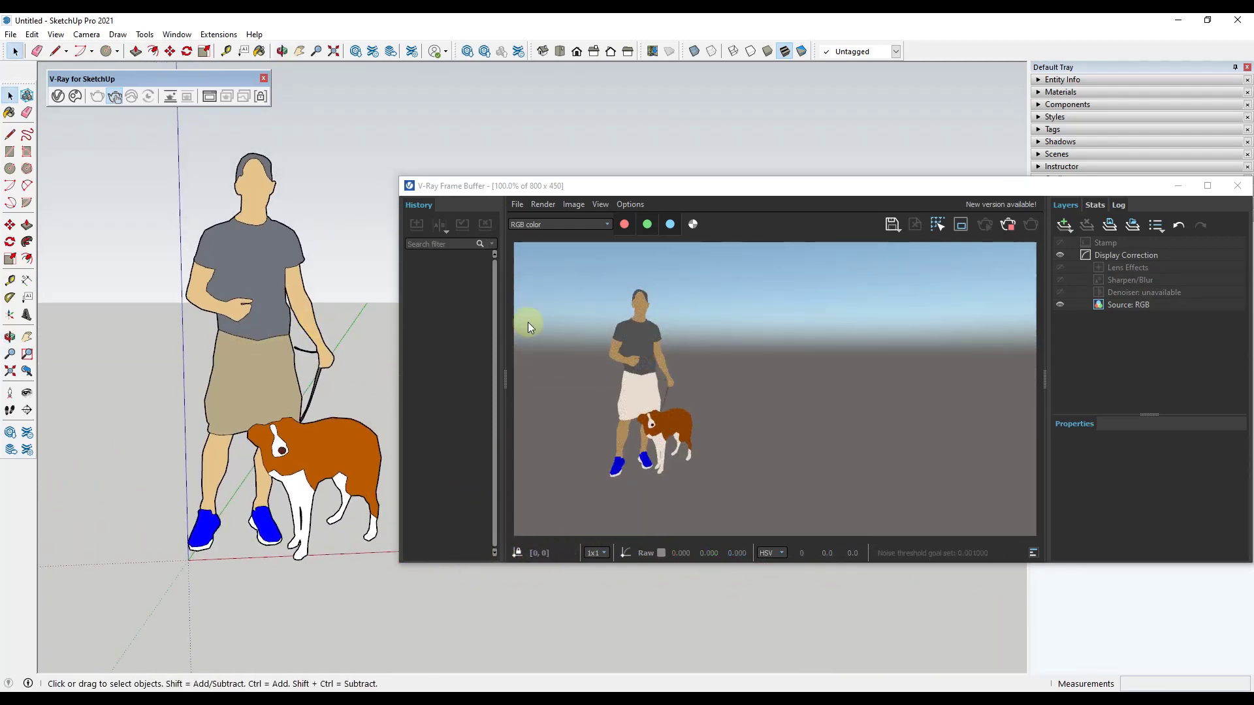
{"action": "left_click", "coordinate": [1007, 226]}
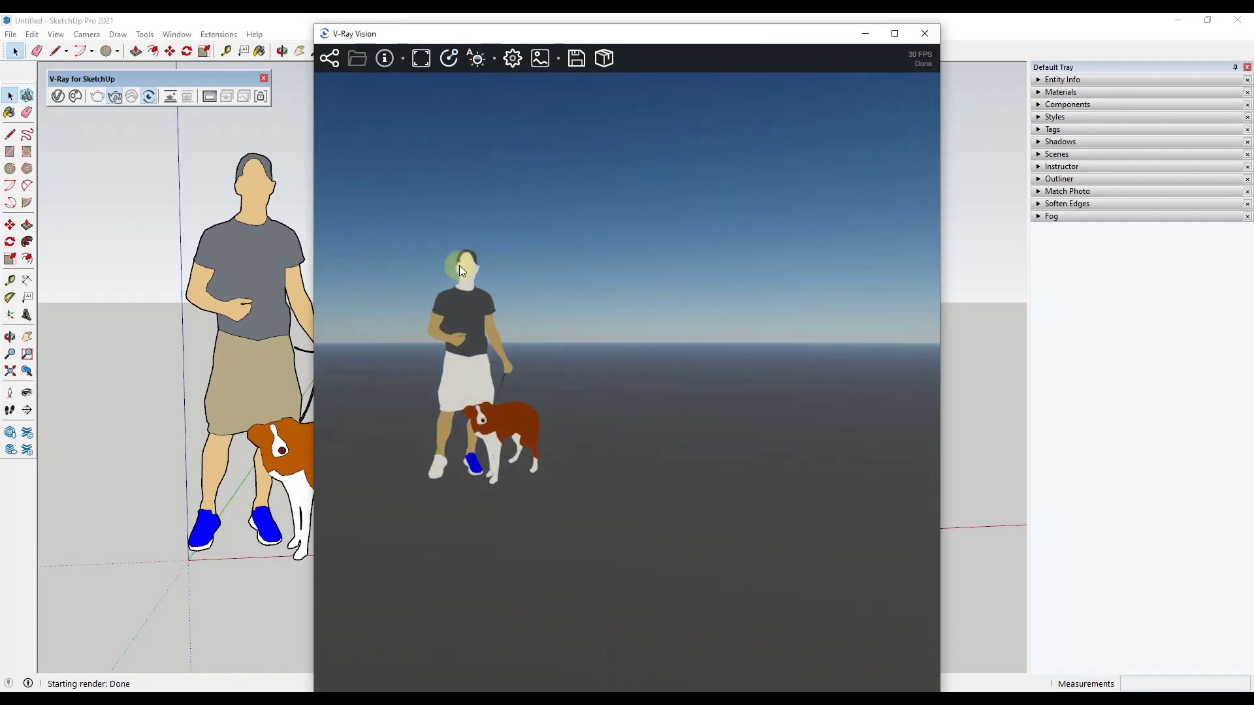
Step: Explore the scene in V-Ray Vision by switching the navigation mode, walking in all directions and looking around, and close the live view
{"action": "left_click", "coordinate": [452, 61]}
{"action": "key", "text": "w"}
{"action": "key", "text": "a"}
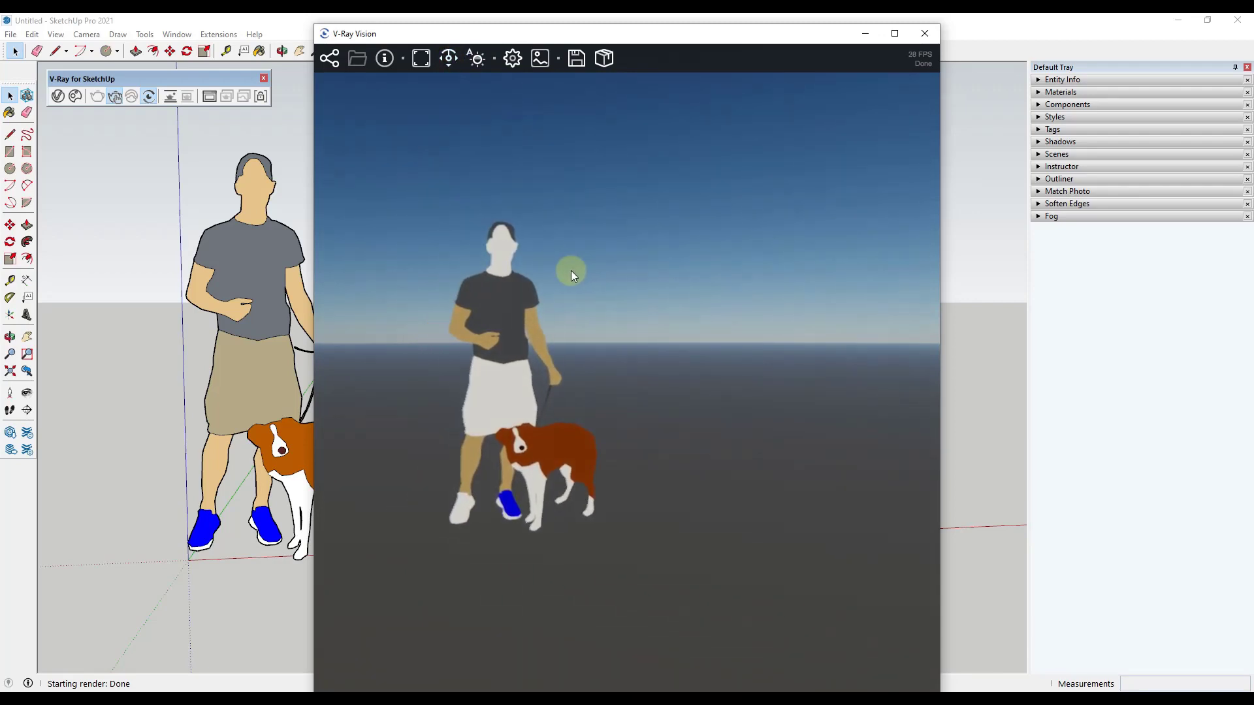
{"action": "key", "text": "s"}
{"action": "key", "text": "d"}
{"action": "left_click_drag", "start_coordinate": [641, 324], "coordinate": [705, 366]}
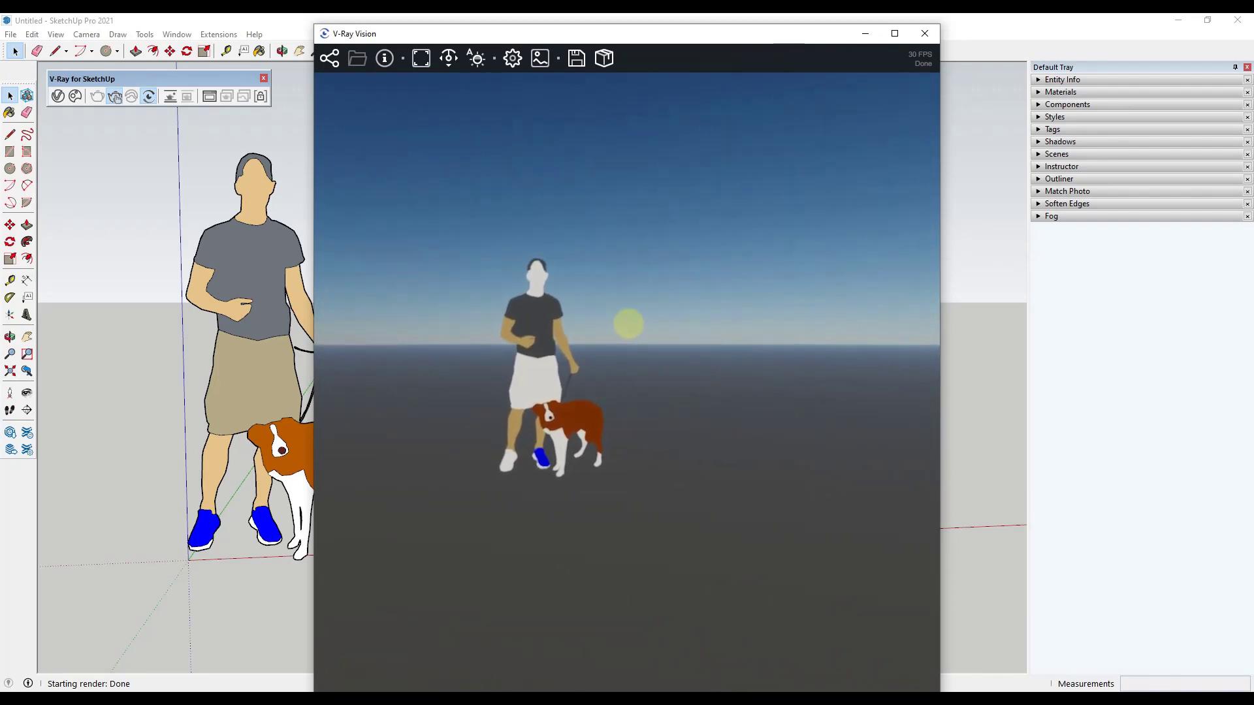
{"action": "key", "text": "w"}
{"action": "key", "text": "d"}
{"action": "key", "text": "s"}
{"action": "key", "text": "a"}
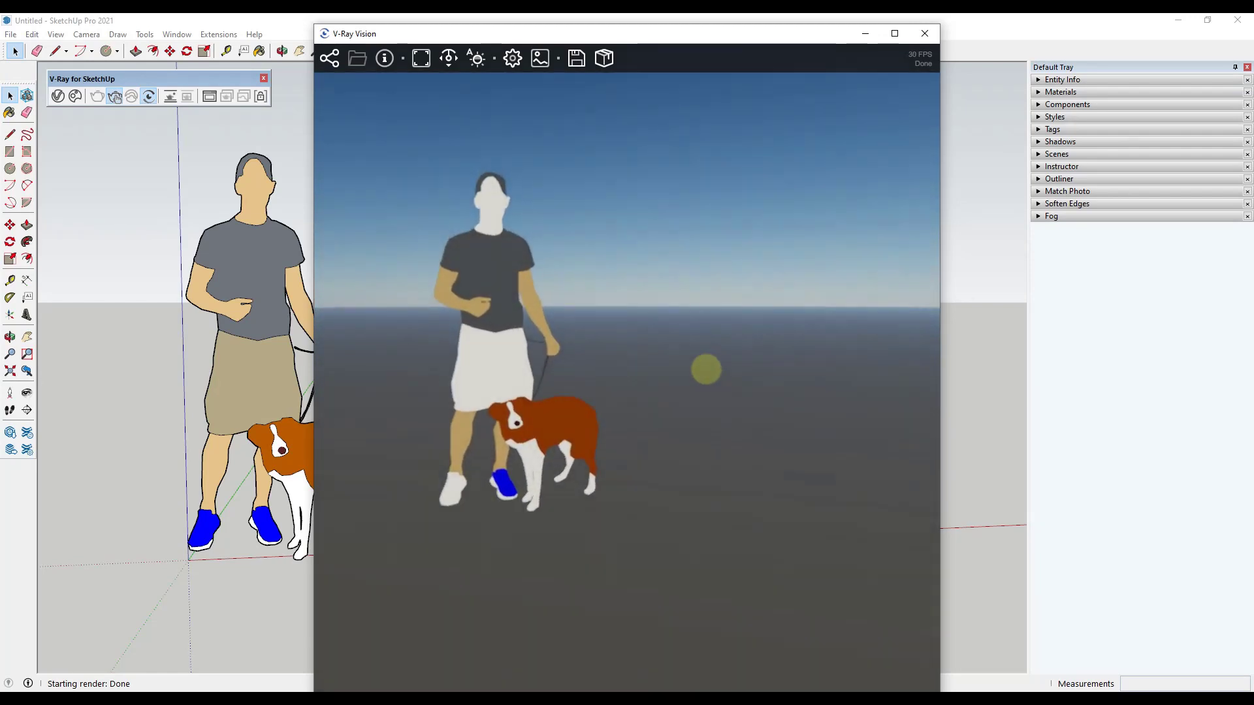
{"action": "left_click", "coordinate": [924, 37]}
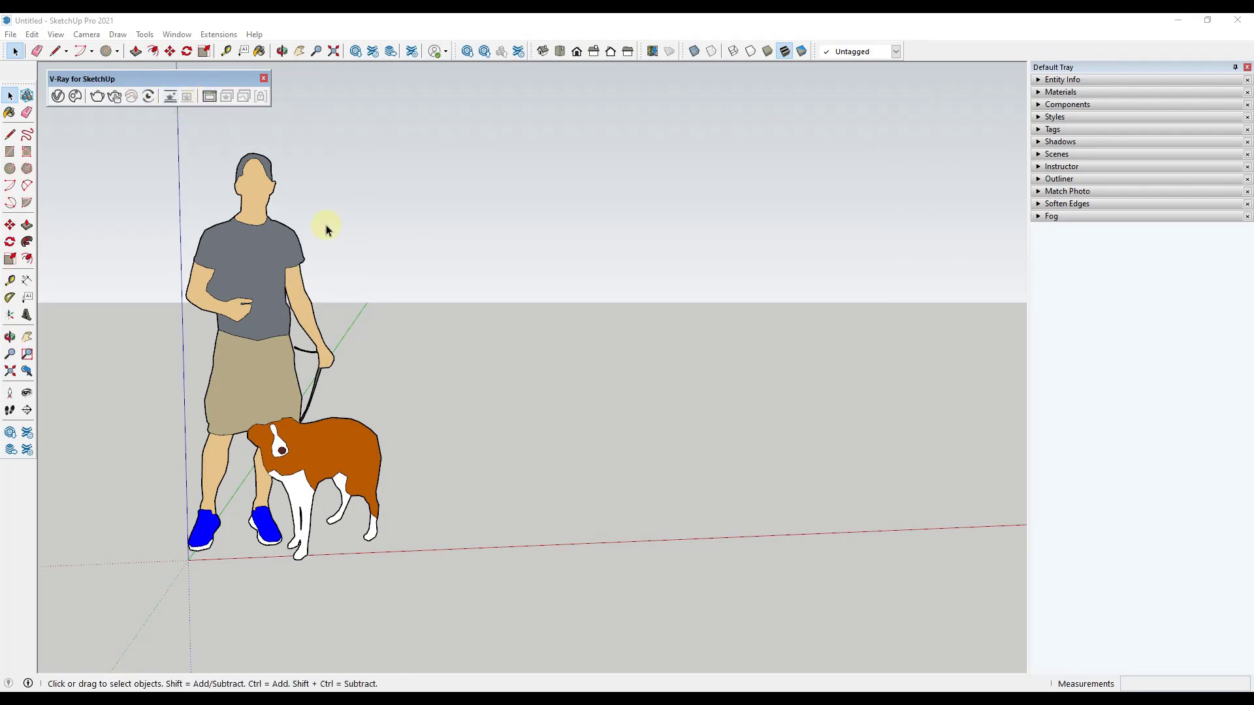
Step: Reopen the V-Ray Frame Buffer to view the last render, and close it
{"action": "left_click", "coordinate": [209, 97]}
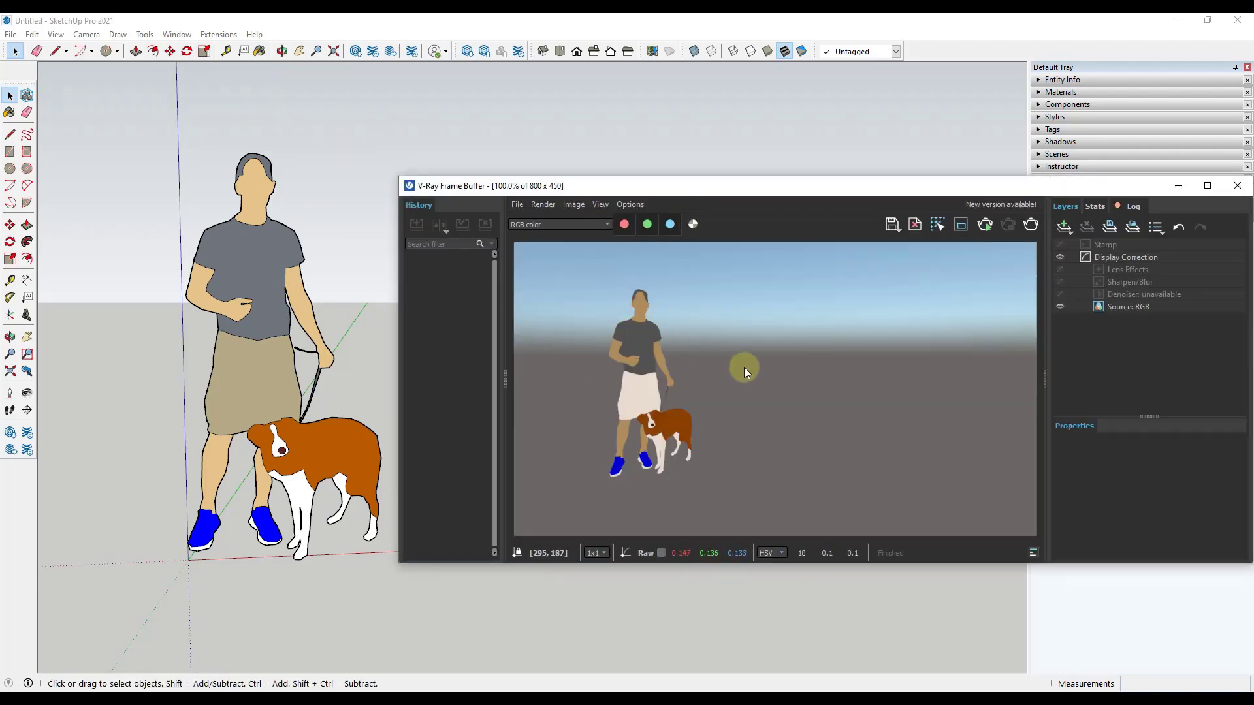
{"action": "left_click", "coordinate": [1244, 189]}
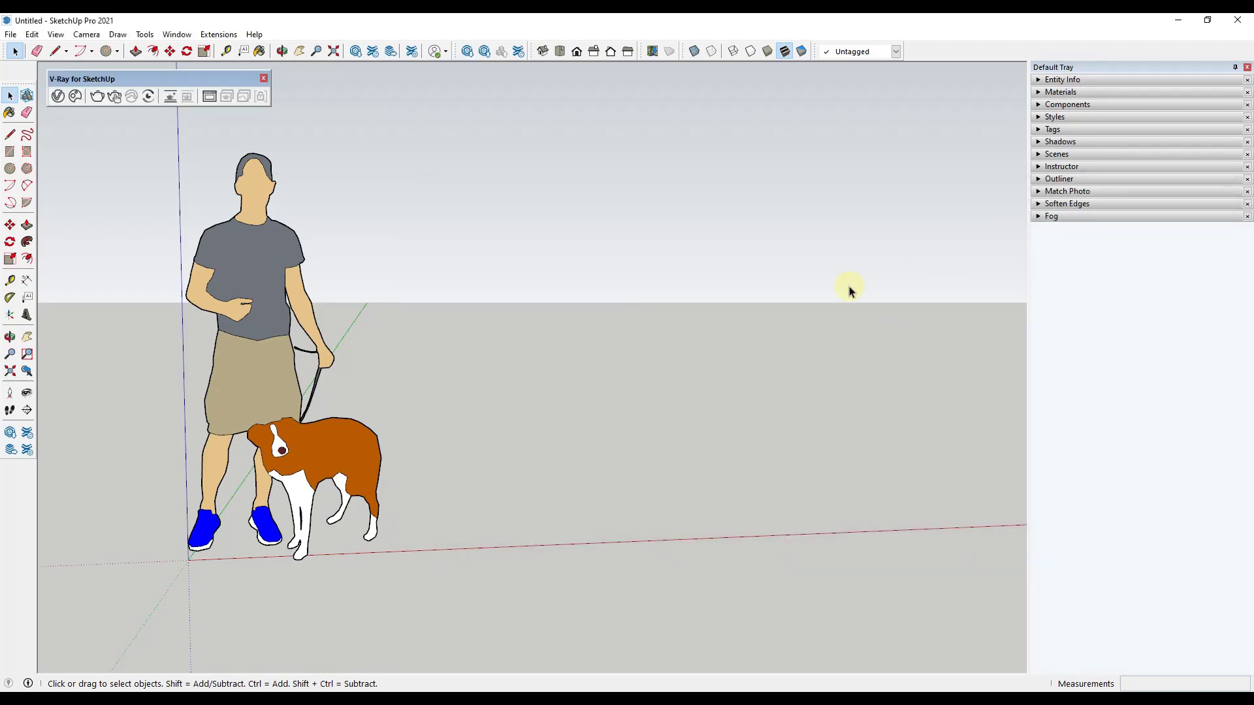
Step: Draw a rectangle about 3'9" by 5'1" on the ground beside the figure and dog
{"action": "middle_click_drag", "start_coordinate": [522, 357], "coordinate": [518, 396]}
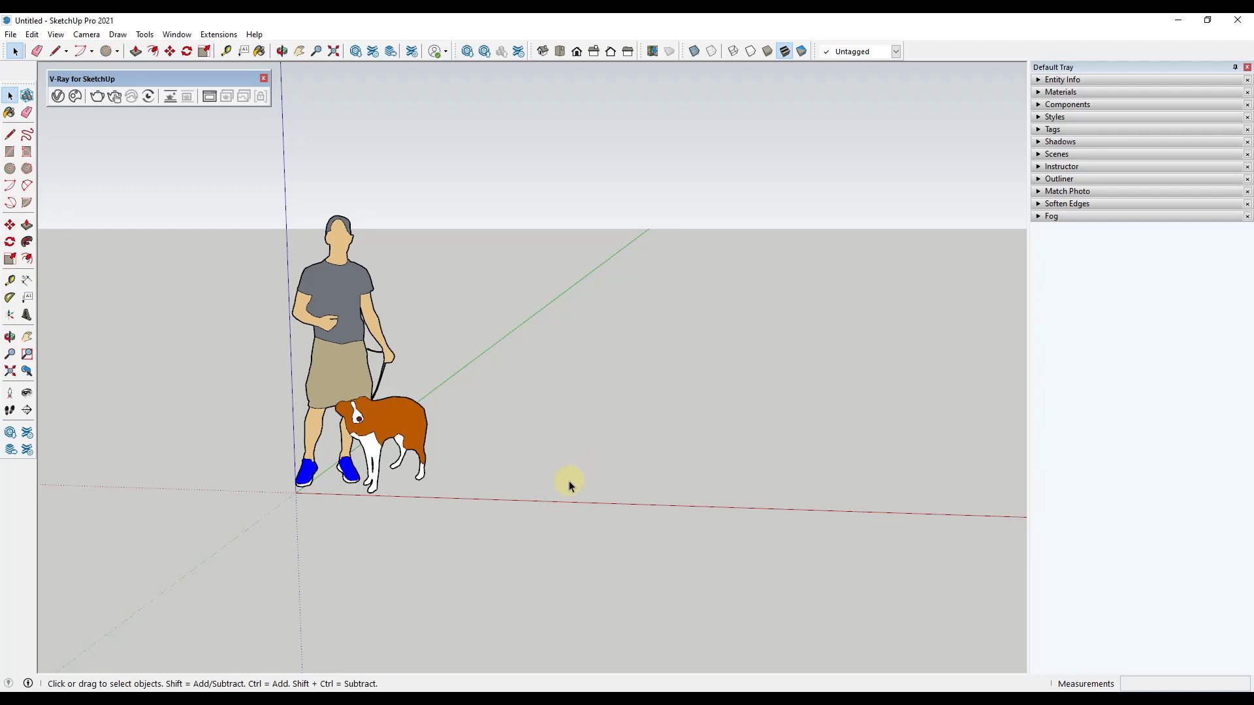
{"action": "key", "text": "r"}
{"action": "left_click", "coordinate": [533, 490]}
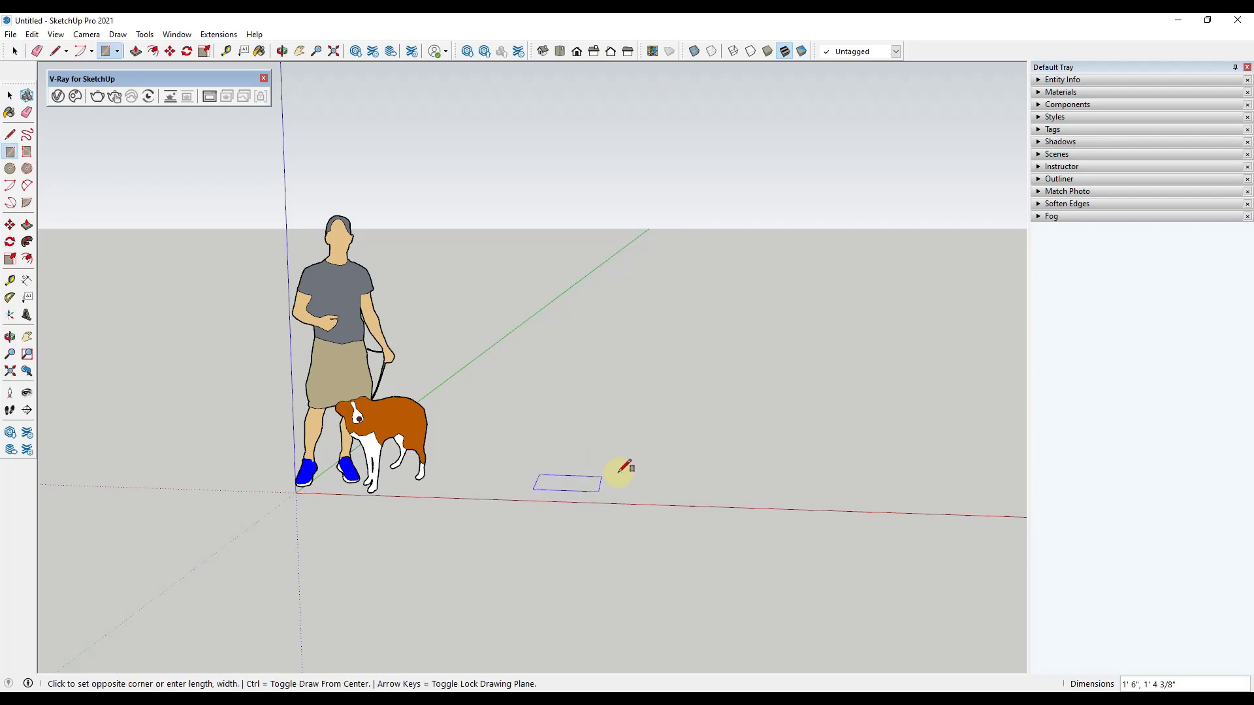
{"action": "left_click", "coordinate": [695, 442]}
{"action": "key", "text": "space"}
Step: Push/Pull the ground rectangle upward into a solid box
{"action": "key", "text": "p"}
{"action": "left_click", "coordinate": [663, 453]}
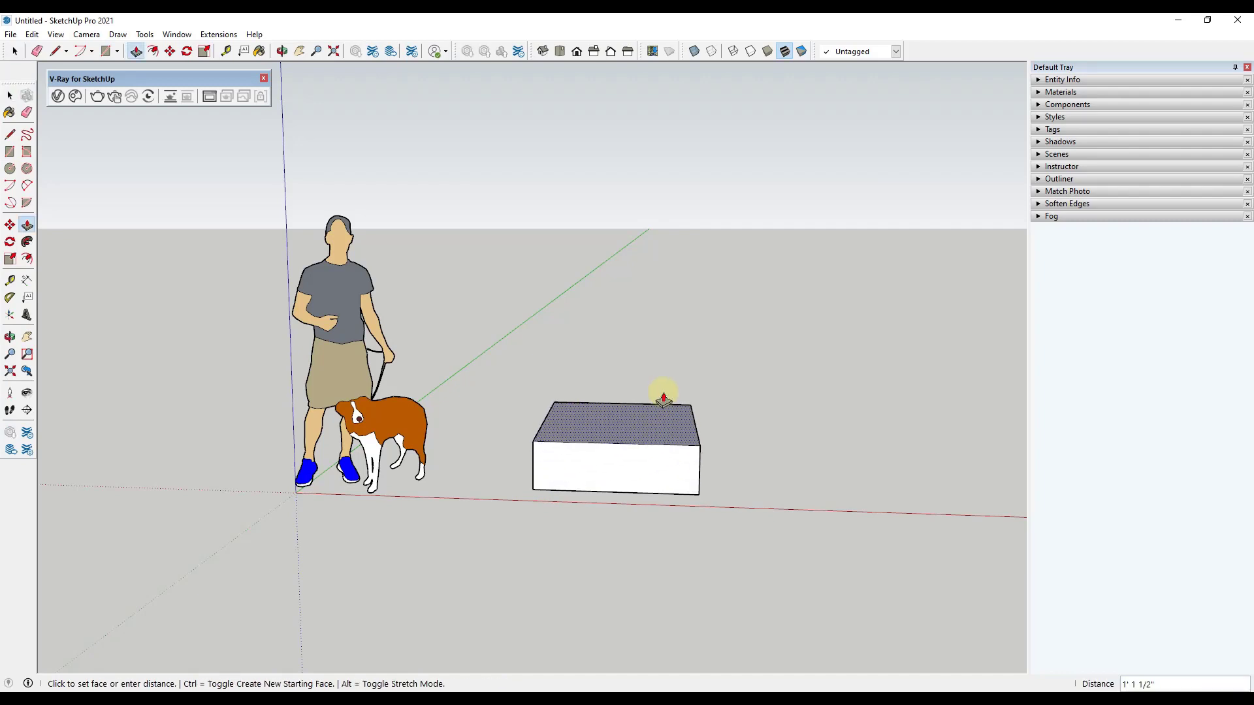
{"action": "left_click", "coordinate": [686, 341]}
Step: Start an interactive V-Ray render and examine the box's lit and shaded faces from several angles
{"action": "key", "text": "o"}
{"action": "left_click_drag", "start_coordinate": [711, 372], "coordinate": [604, 373]}
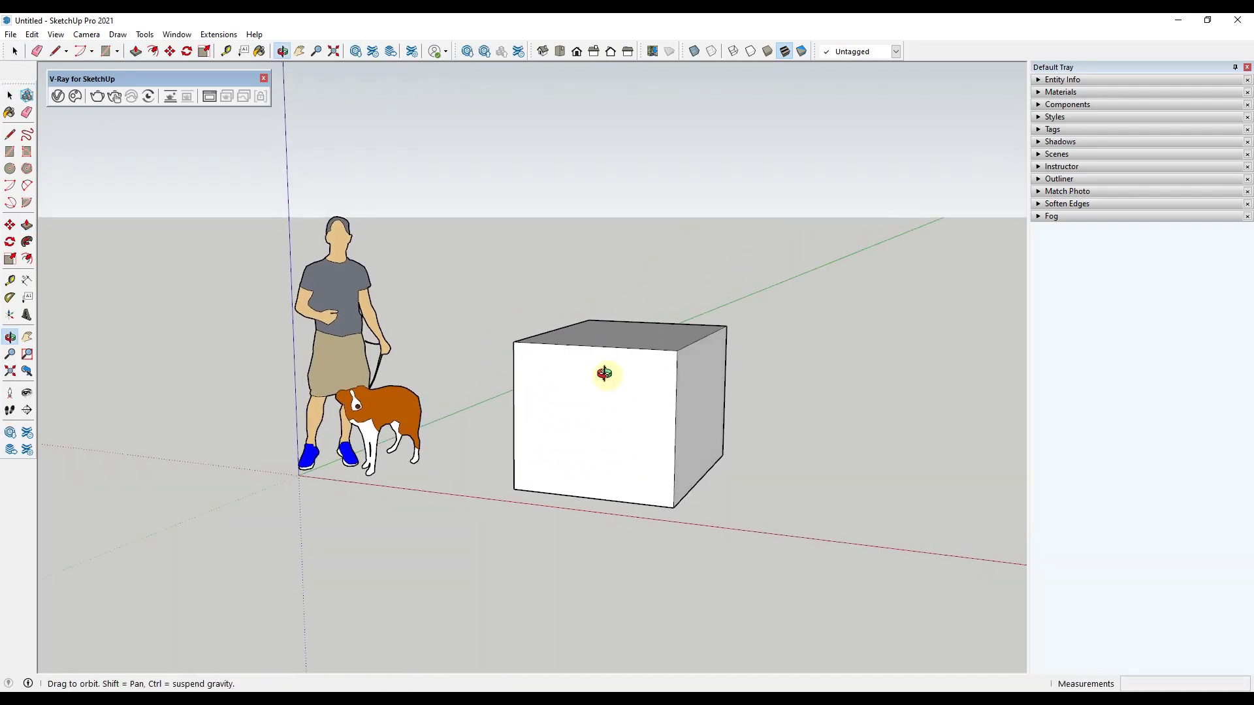
{"action": "middle_click_drag", "start_coordinate": [604, 373], "coordinate": [583, 380]}
{"action": "key", "text": "space"}
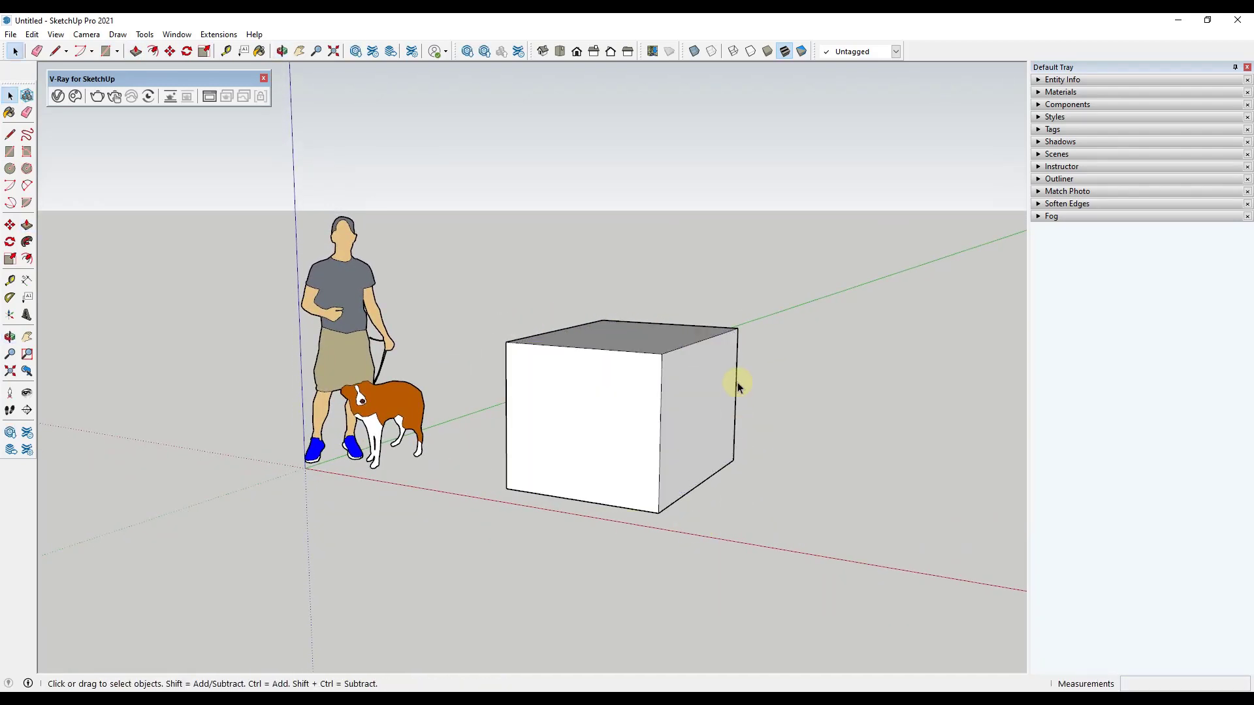
{"action": "left_click", "coordinate": [113, 100]}
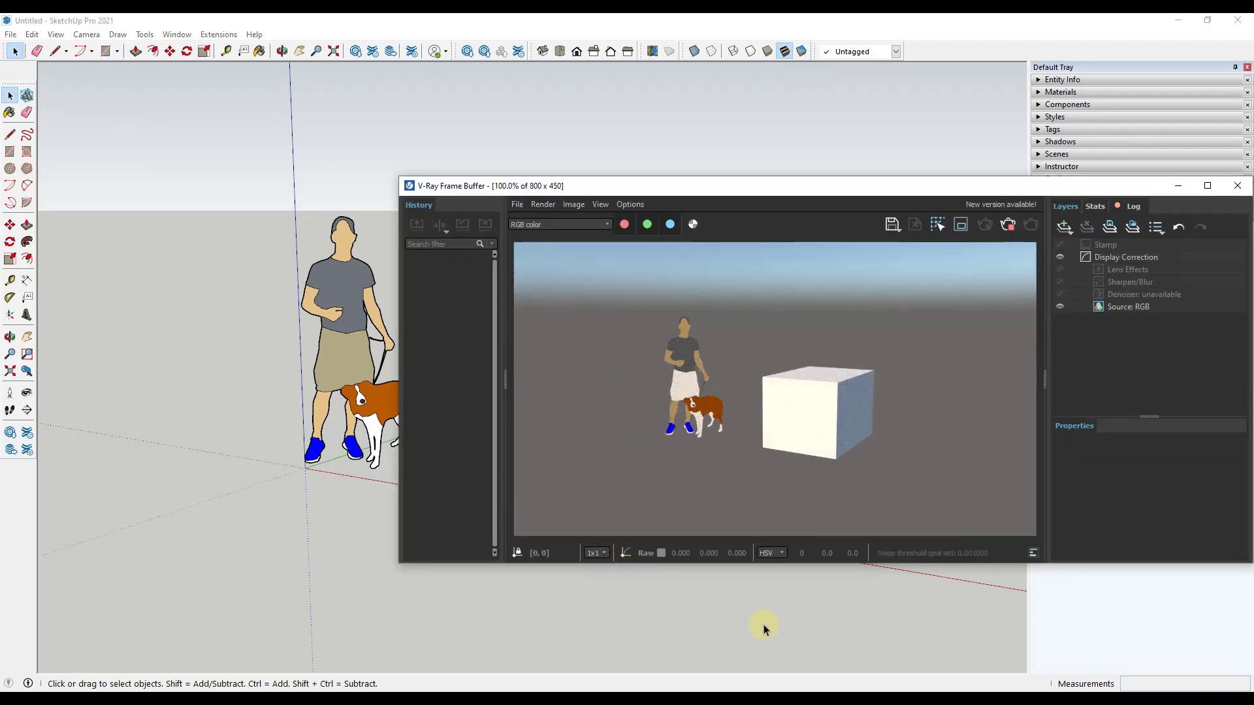
{"action": "mouse_move", "coordinate": [763, 626]}
{"action": "middle_mouse_down"}
{"action": "mouse_move", "coordinate": [581, 610]}
{"action": "mouse_move", "coordinate": [663, 616]}
{"action": "middle_mouse_up"}
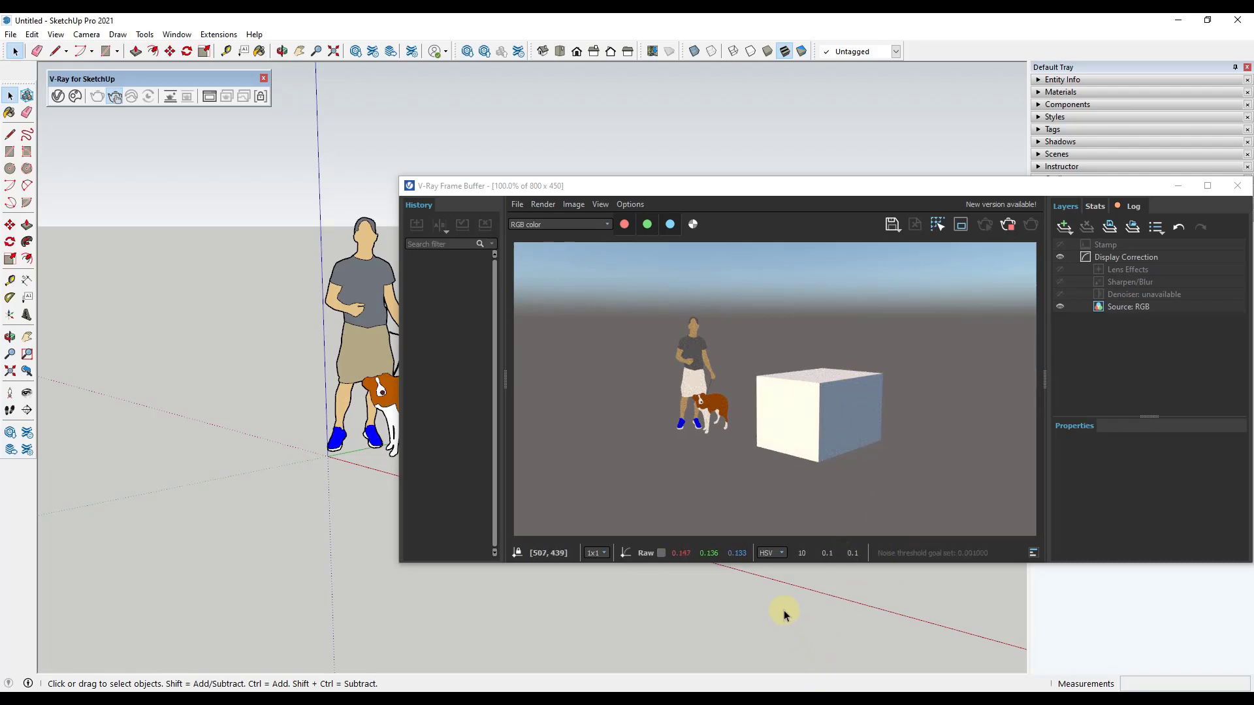
{"action": "scroll", "coordinate": [783, 614], "scroll_direction": "up", "scroll_amount": 2}
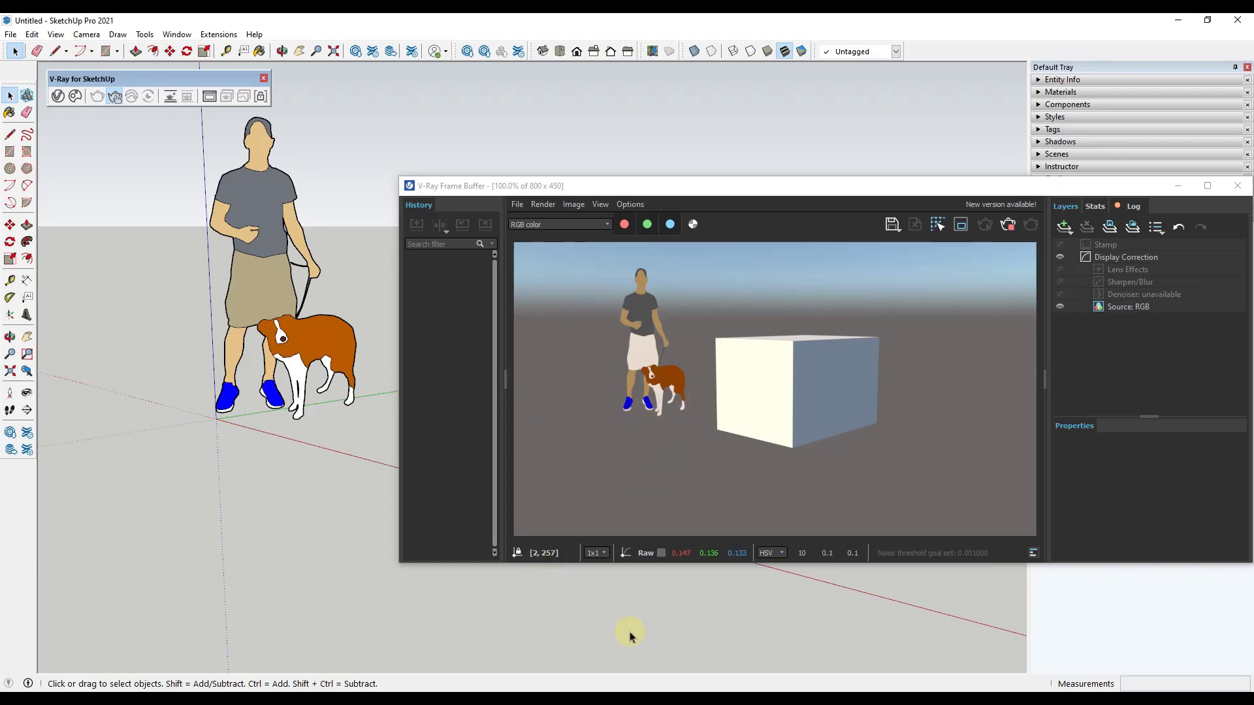
{"action": "middle_click_drag", "start_coordinate": [817, 620], "coordinate": [121, 574]}
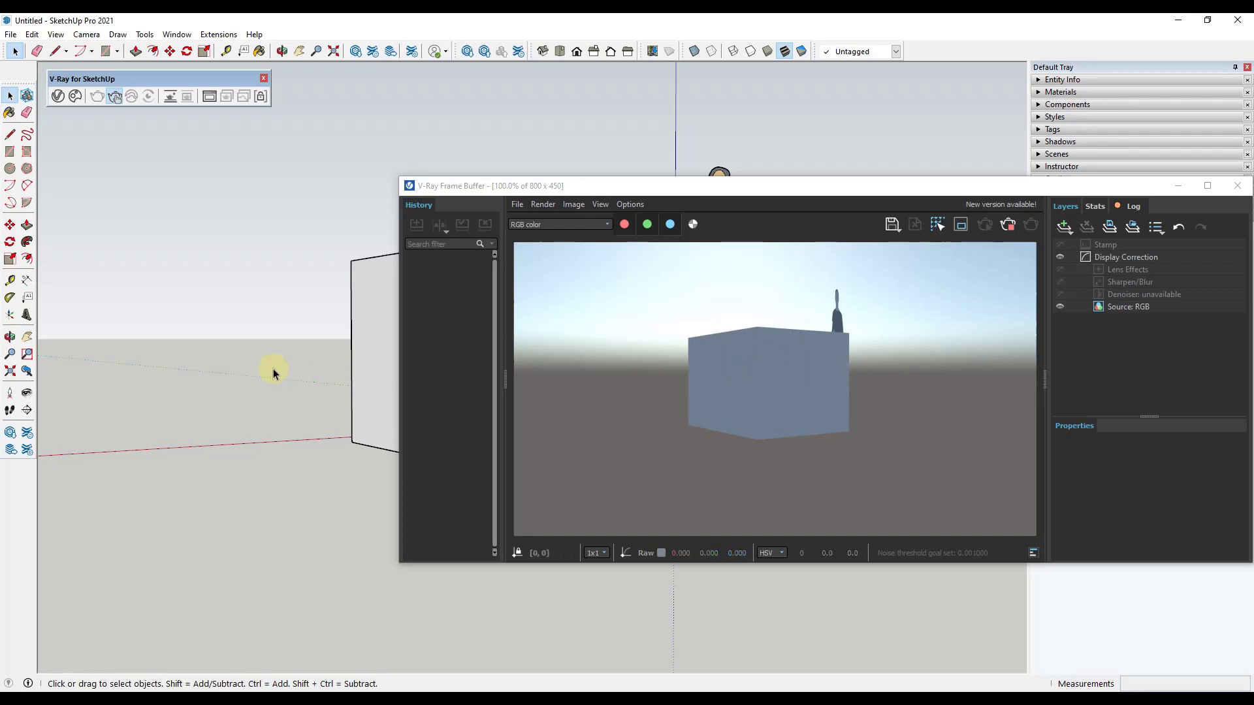
{"action": "mouse_move", "coordinate": [271, 369]}
{"action": "middle_mouse_down"}
{"action": "mouse_move", "coordinate": [258, 392]}
{"action": "mouse_move", "coordinate": [364, 462]}
{"action": "mouse_move", "coordinate": [636, 506]}
{"action": "mouse_move", "coordinate": [974, 507]}
{"action": "middle_mouse_up"}
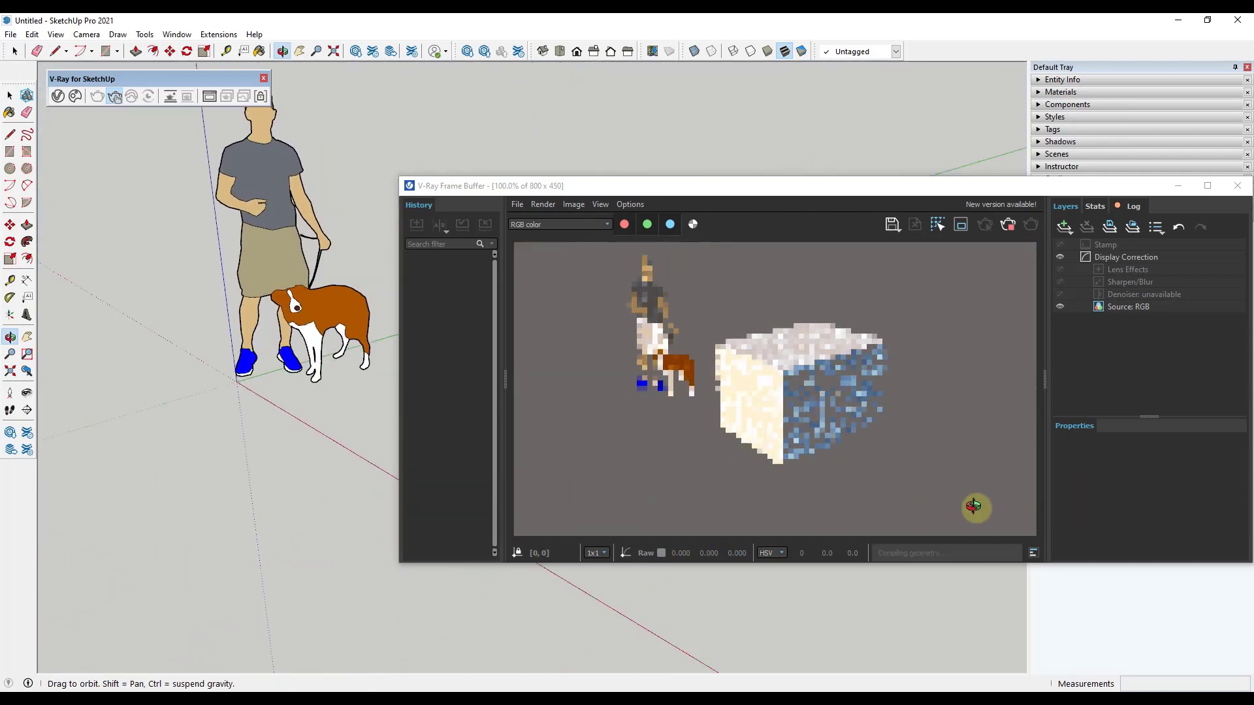
{"action": "key", "text": "space"}
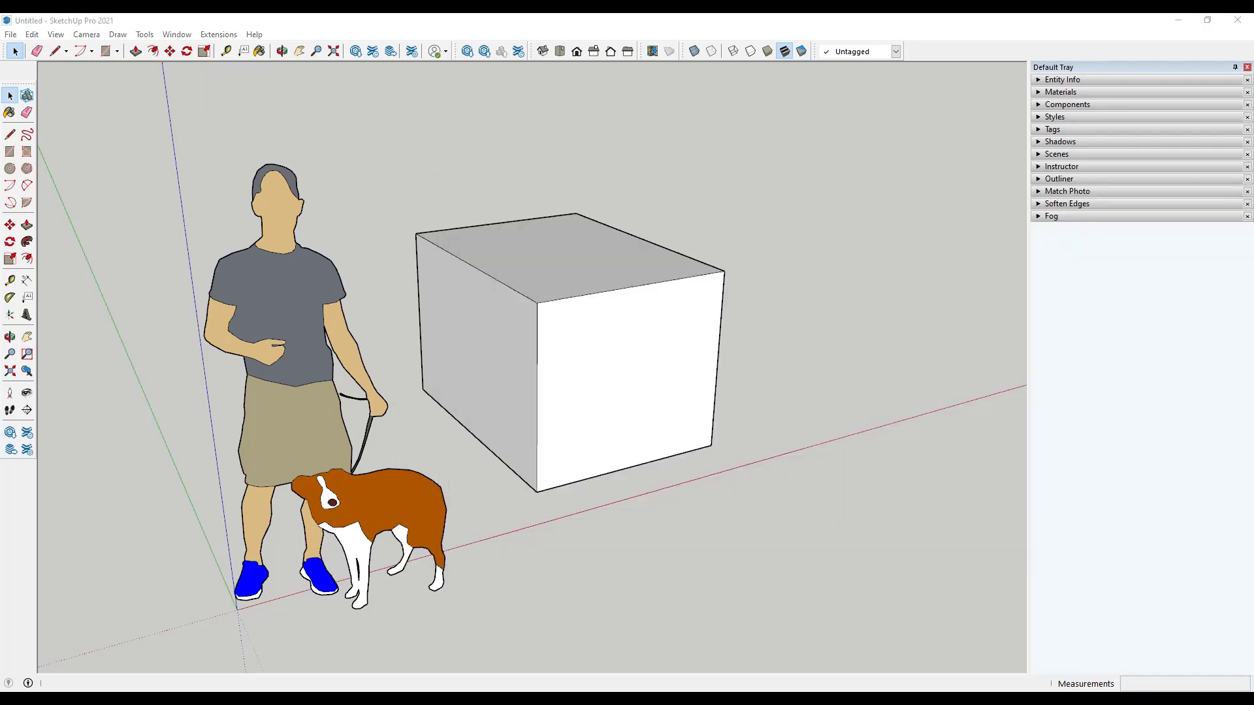
Step: Move the whole box farther from the figure along the red axis and make it a group
{"action": "scroll", "coordinate": [567, 416], "scroll_direction": "down", "scroll_amount": 2}
{"action": "middle_click_drag", "start_coordinate": [645, 405], "coordinate": [511, 396]}
{"action": "scroll", "coordinate": [511, 395], "scroll_direction": "down", "scroll_amount": 2}
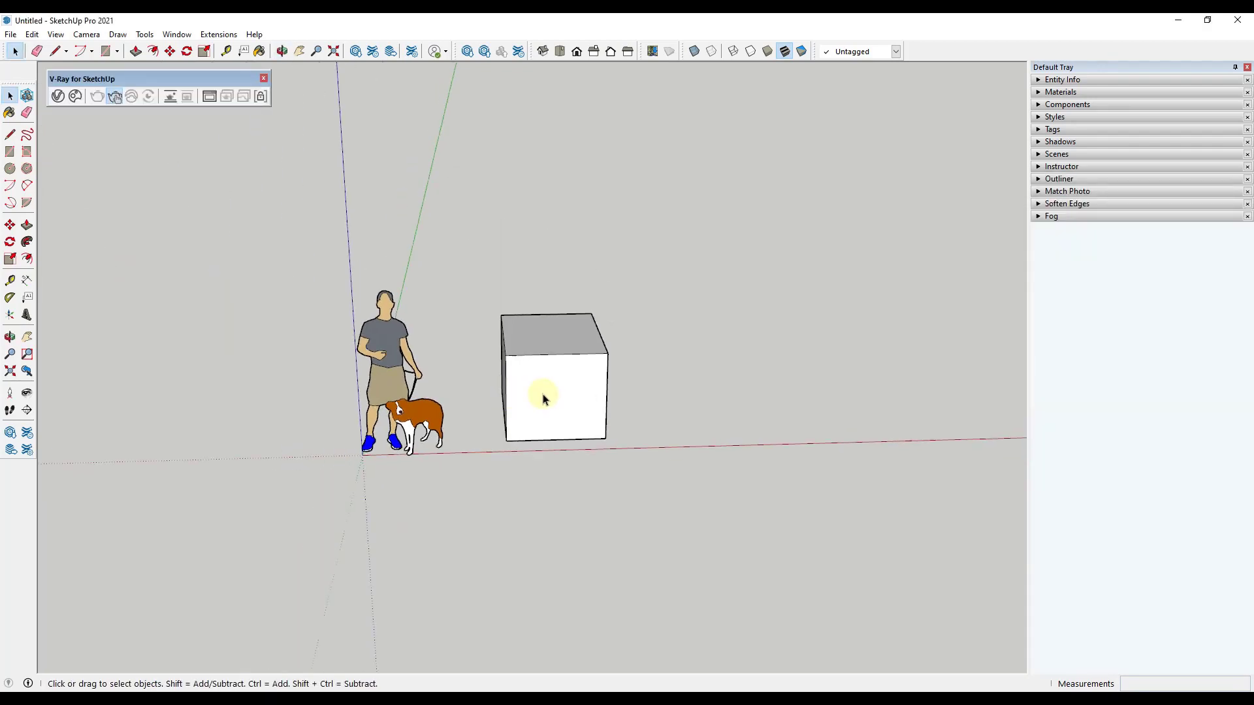
{"action": "triple_click", "coordinate": [544, 399]}
{"action": "key", "text": "m"}
{"action": "left_click", "coordinate": [543, 399]}
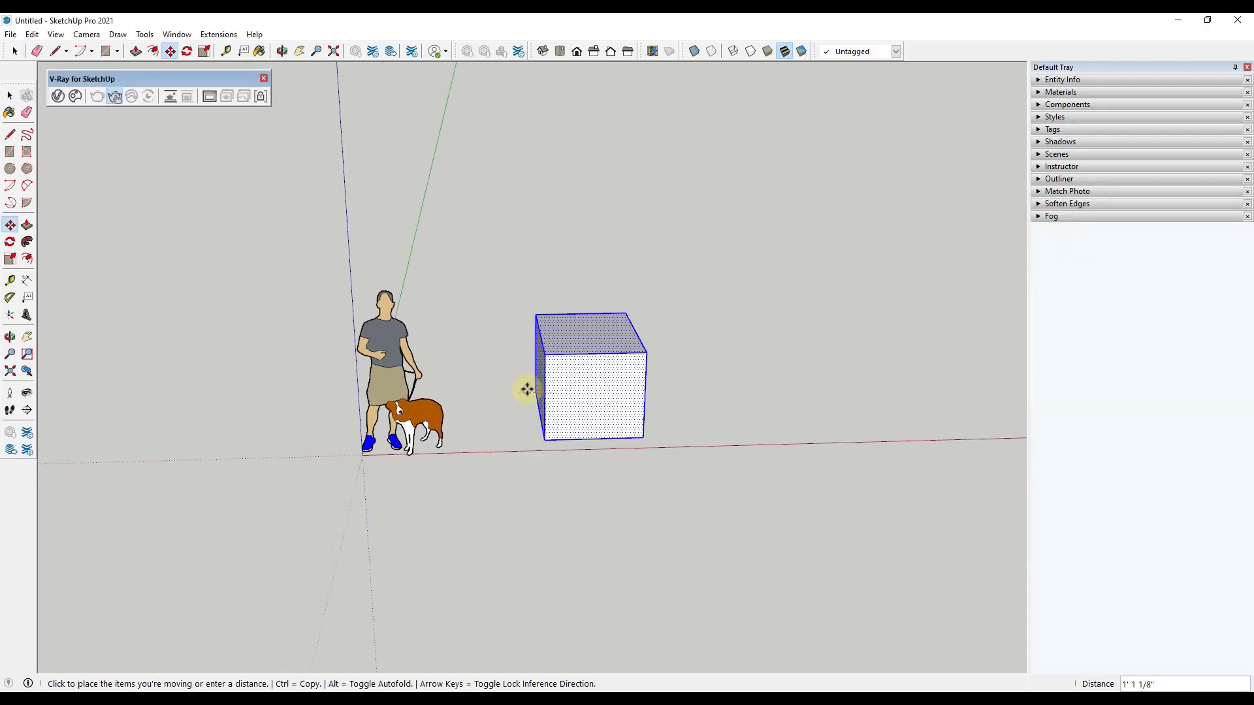
{"action": "left_click", "coordinate": [611, 396]}
{"action": "right_click", "coordinate": [664, 380]}
{"action": "left_click", "coordinate": [699, 496]}
Step: Draw a ground rectangle about 17' by 26' around the base of the box
{"action": "key", "text": "r"}
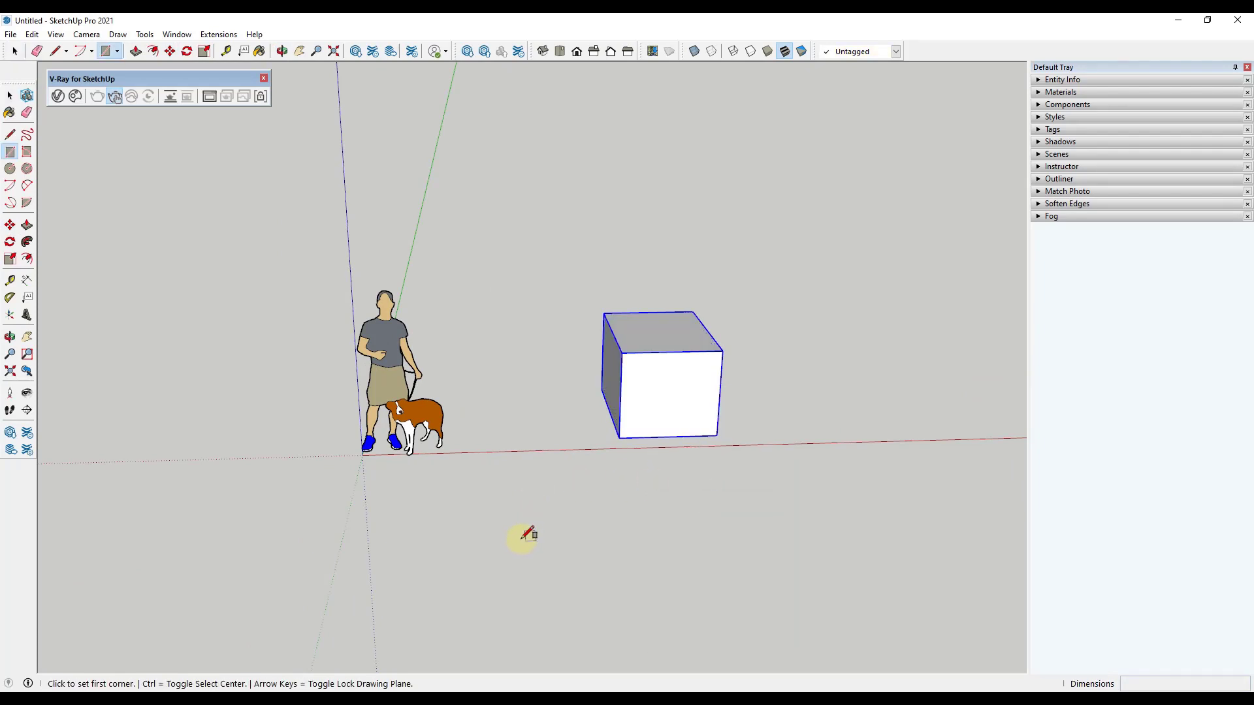
{"action": "left_click", "coordinate": [492, 549]}
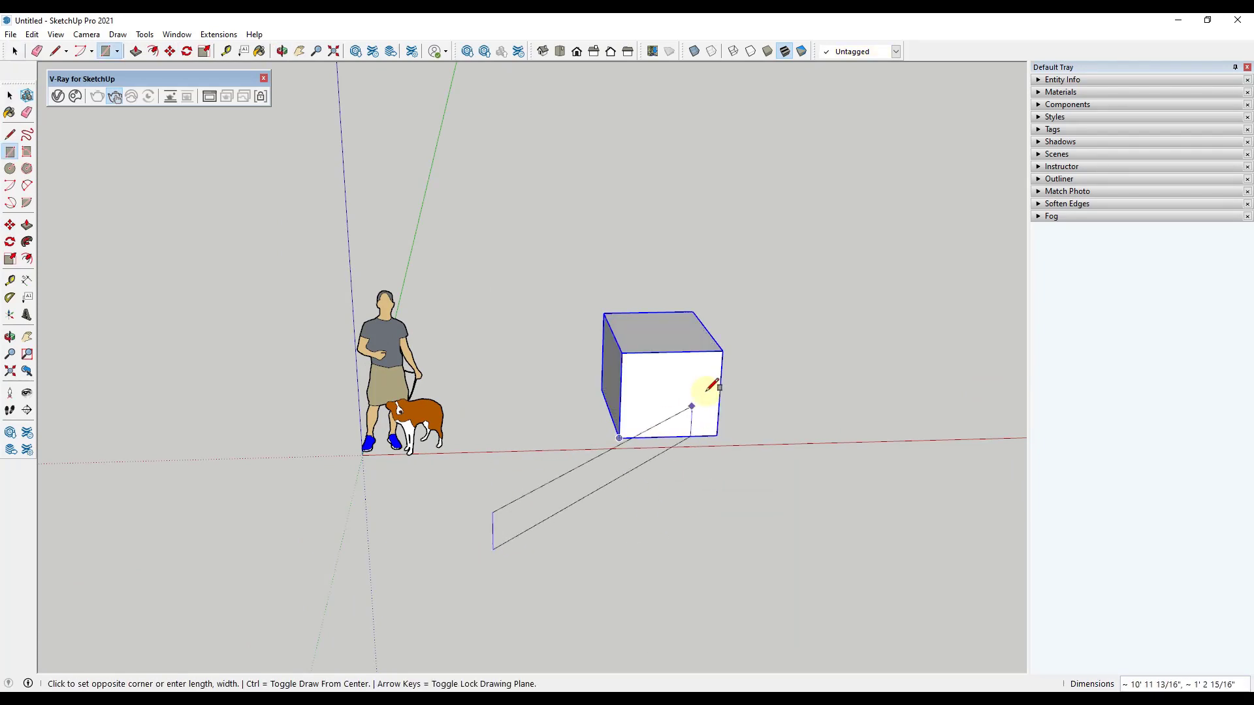
{"action": "left_click", "coordinate": [772, 293]}
{"action": "key", "text": "space"}
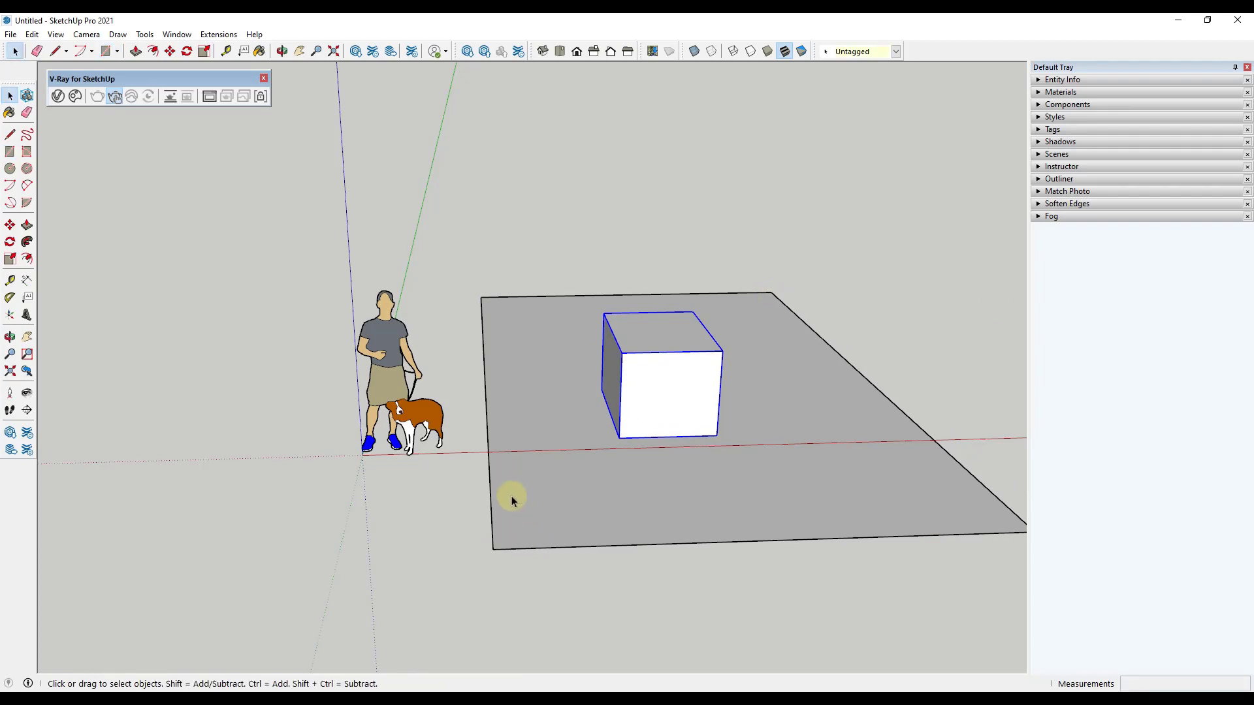
Step: Move the ground rectangle's edge nearest the figure about 8' outward along the red axis, extending the plane beneath the figure and dog
{"action": "left_click", "coordinate": [489, 499]}
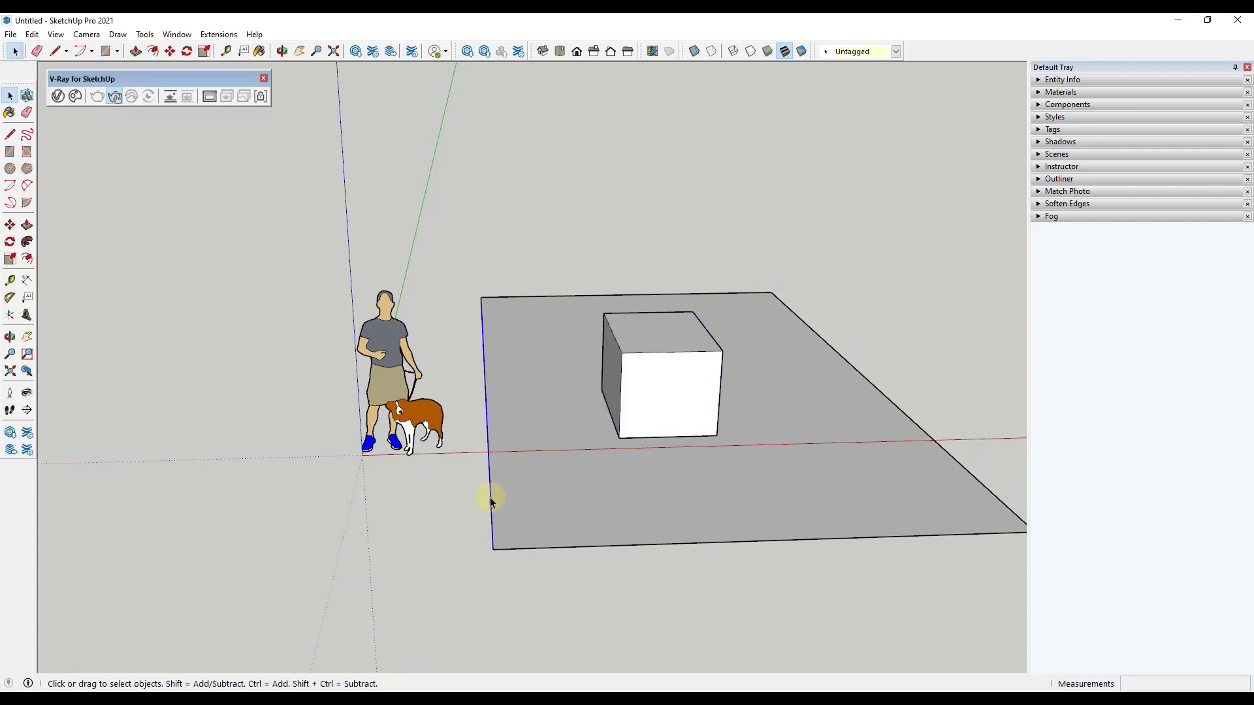
{"action": "key", "text": "m"}
{"action": "left_click", "coordinate": [490, 499]}
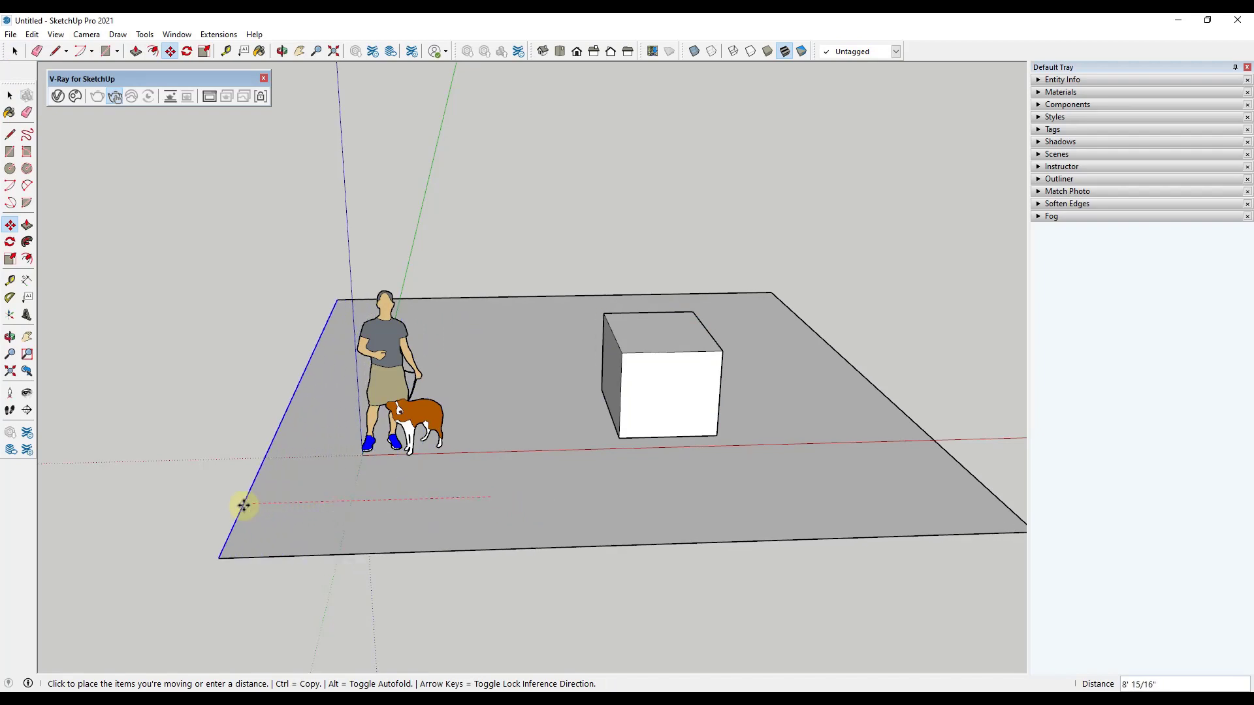
{"action": "left_click", "coordinate": [244, 504]}
{"action": "key", "text": "space"}
Step: Start the interactive V-Ray render and examine the shadows of the box and figure on the ground plane from several angles
{"action": "left_click", "coordinate": [114, 97]}
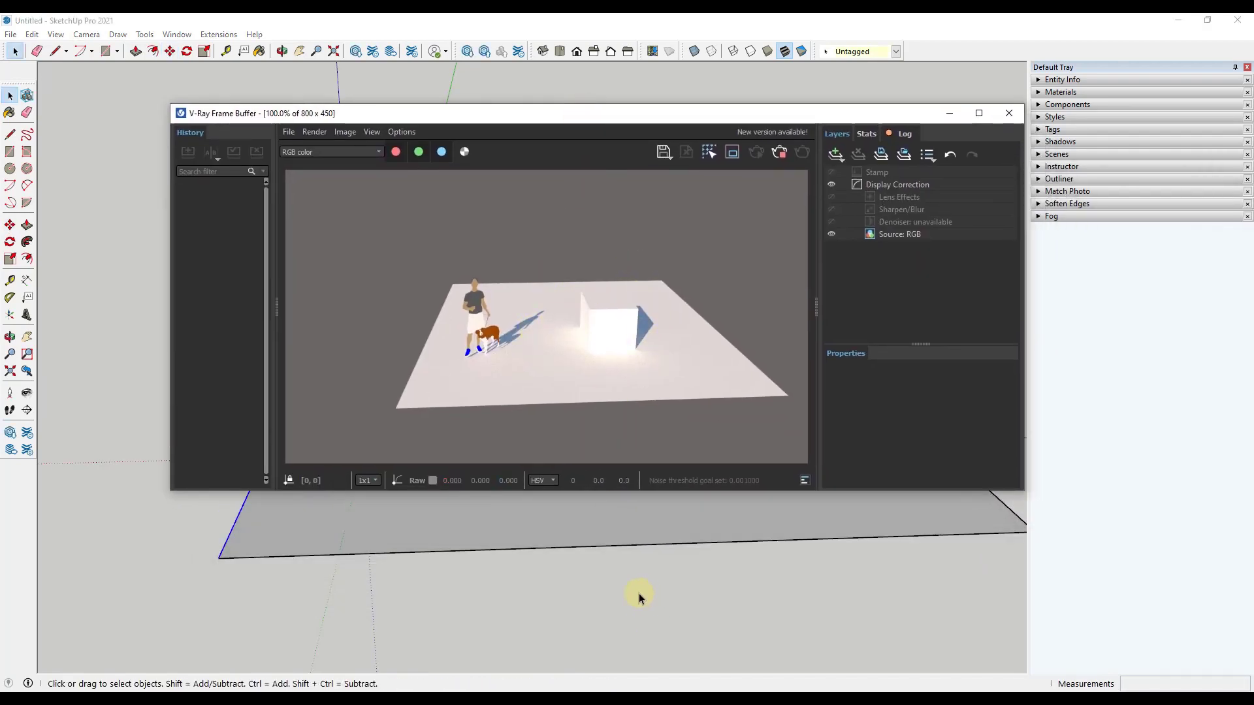
{"action": "mouse_move", "coordinate": [638, 596]}
{"action": "middle_mouse_down"}
{"action": "mouse_move", "coordinate": [492, 579]}
{"action": "mouse_move", "coordinate": [359, 586]}
{"action": "middle_mouse_up"}
{"action": "scroll", "coordinate": [591, 562], "scroll_direction": "up", "scroll_amount": 2}
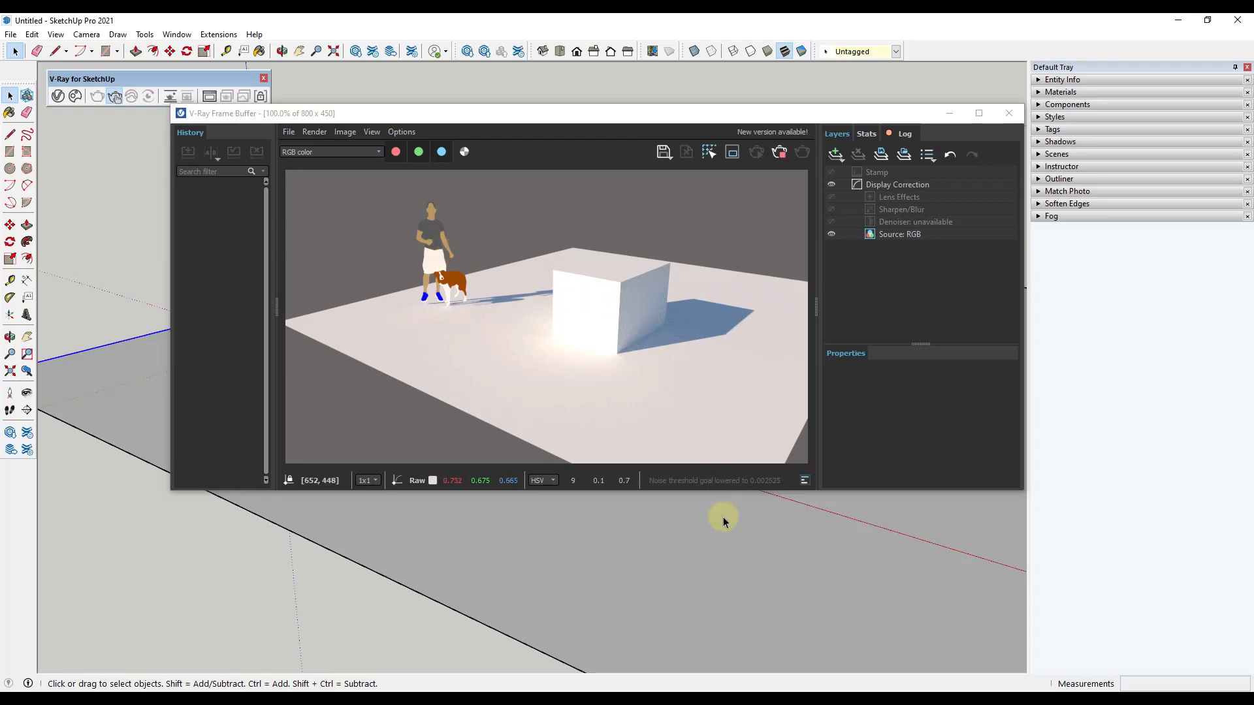
{"action": "scroll", "coordinate": [680, 532], "scroll_direction": "up", "scroll_amount": 5}
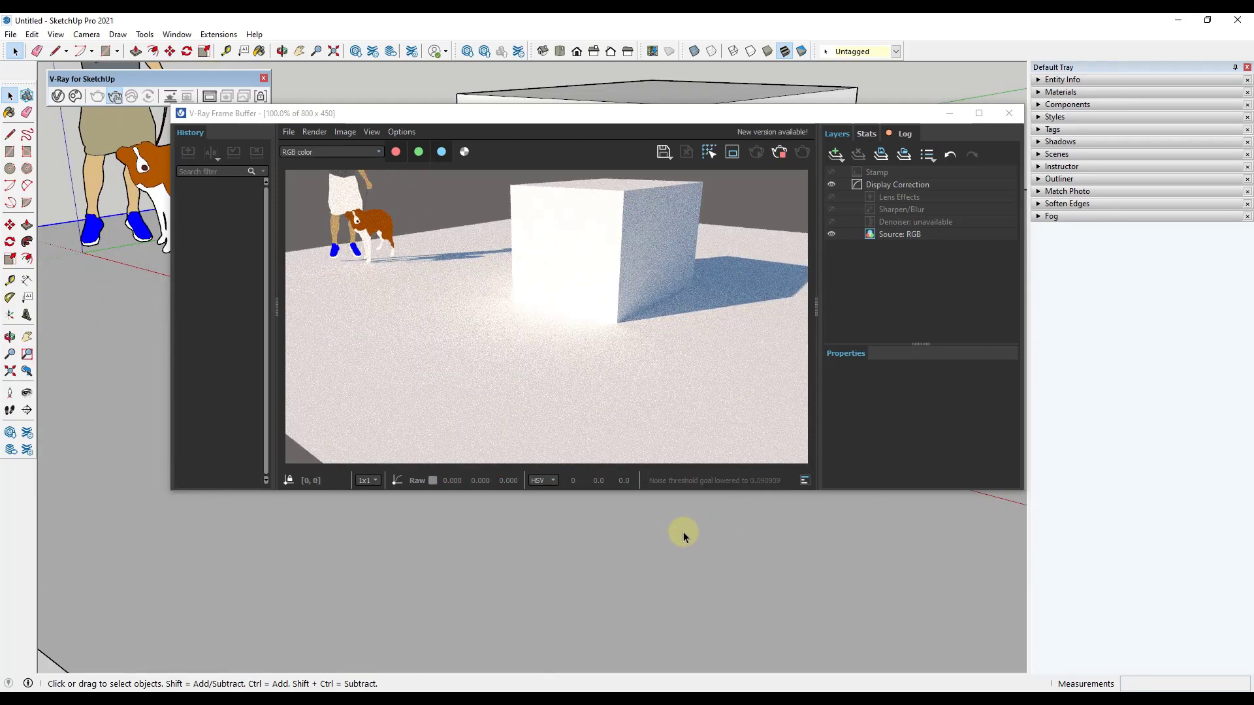
{"action": "mouse_move", "coordinate": [697, 517]}
{"action": "middle_mouse_down"}
{"action": "mouse_move", "coordinate": [565, 613]}
{"action": "mouse_move", "coordinate": [481, 641]}
{"action": "mouse_move", "coordinate": [496, 626]}
{"action": "middle_mouse_up"}
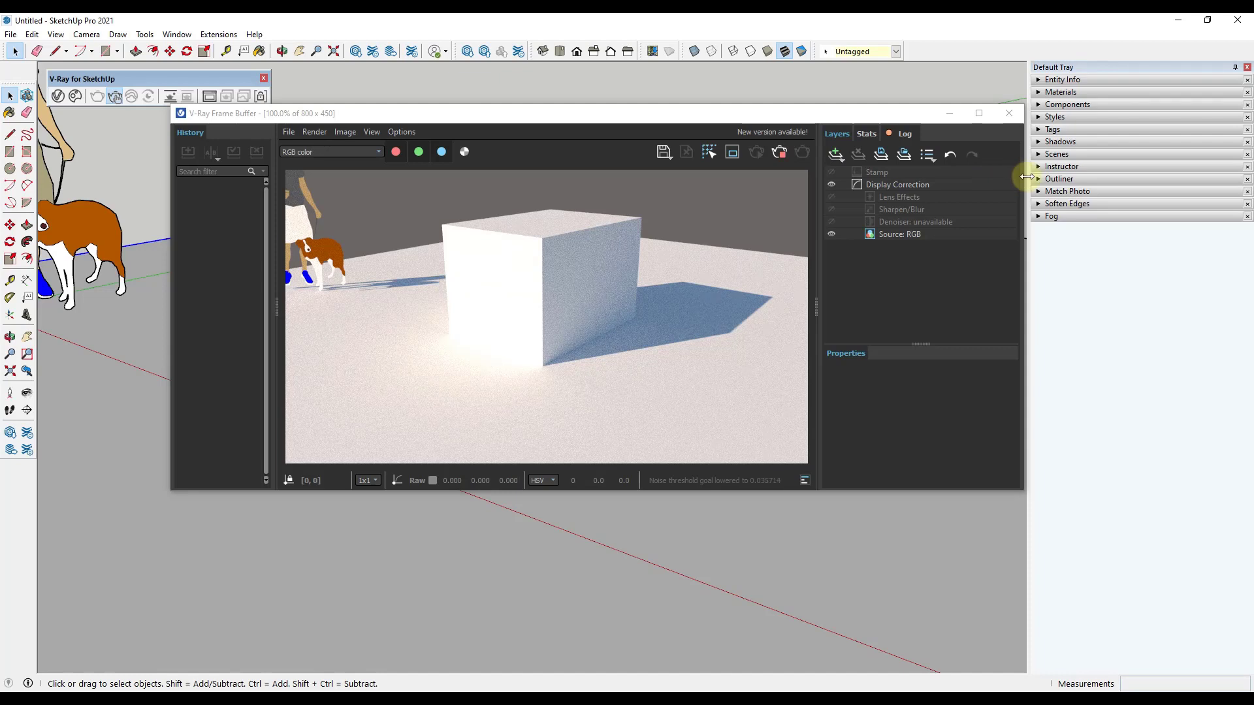
Step: Turn on the model's shadows and compare them with those in the V-Ray render
{"action": "left_click", "coordinate": [1059, 142]}
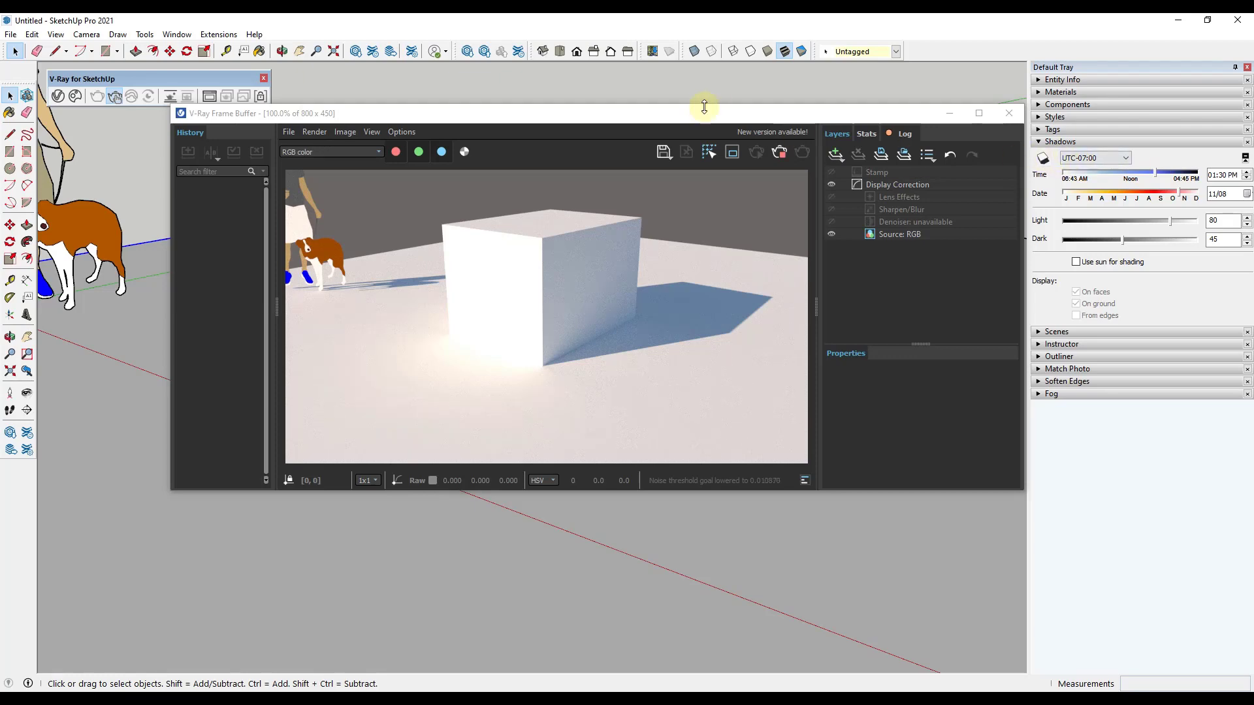
{"action": "left_click_drag", "start_coordinate": [702, 112], "coordinate": [172, 132]}
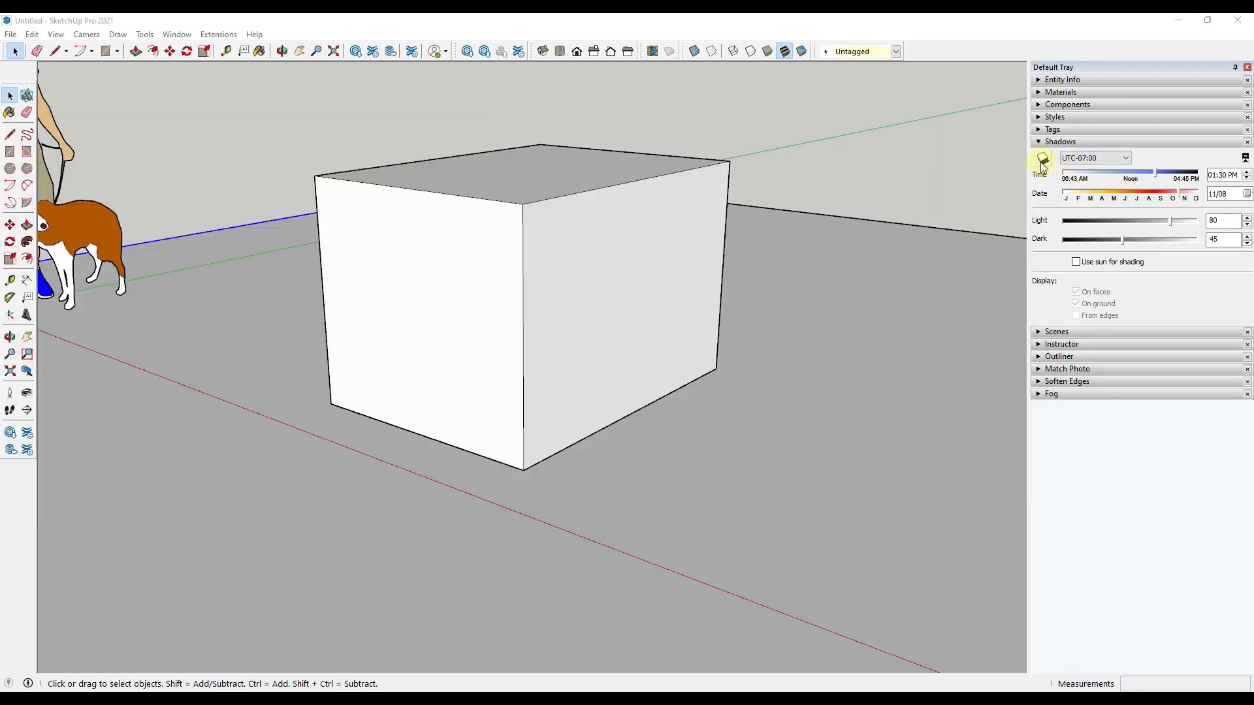
{"action": "left_click", "coordinate": [1042, 164]}
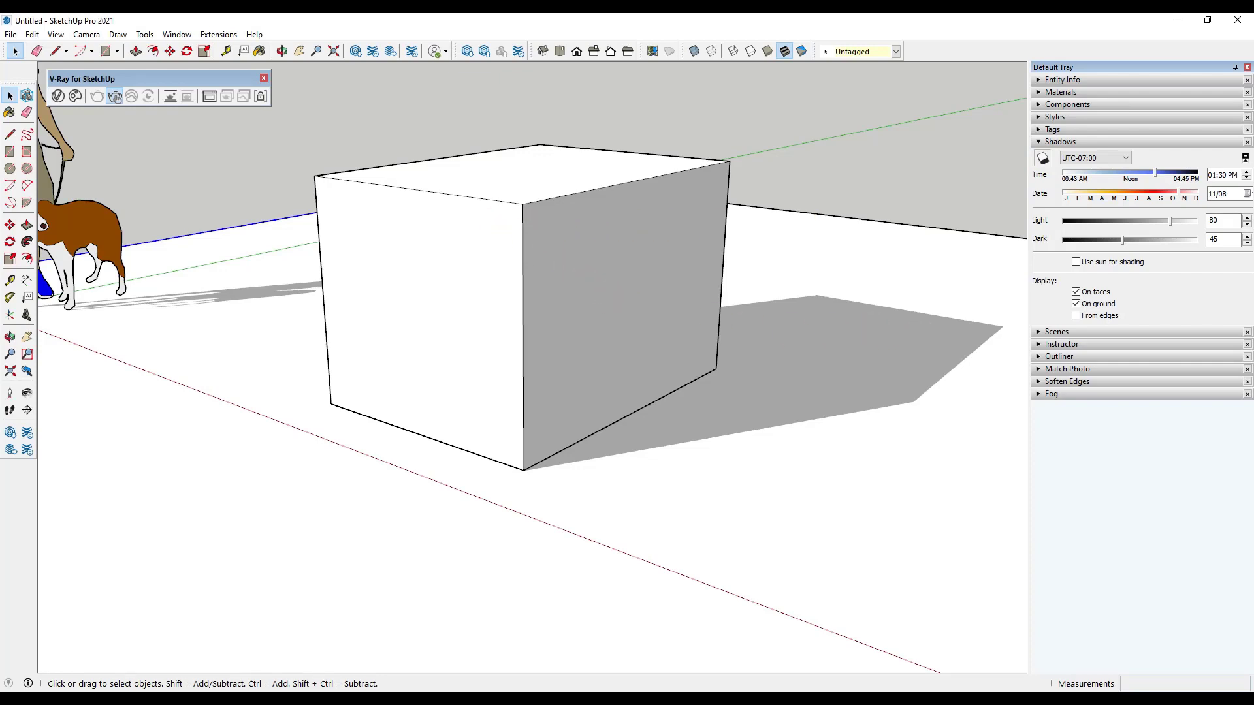
{"action": "left_click", "coordinate": [114, 97]}
{"action": "left_click_drag", "start_coordinate": [560, 126], "coordinate": [676, 119]}
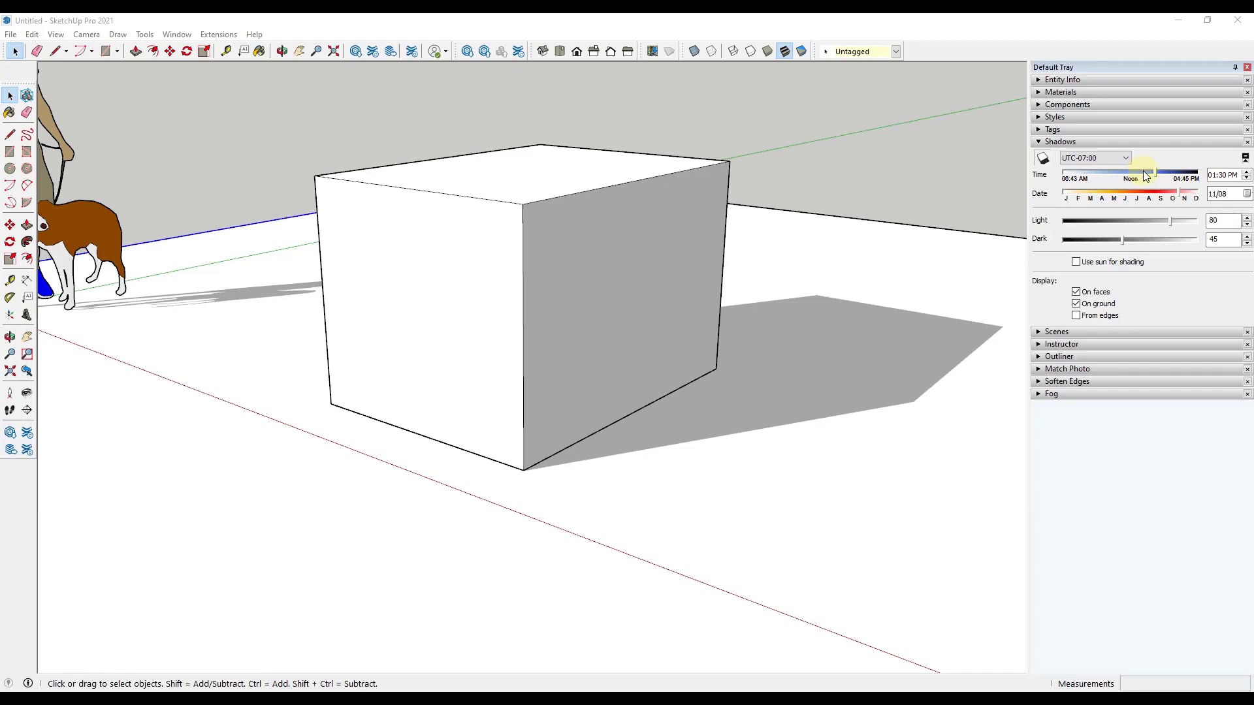
Step: Set the shadow time to 08:52 AM and check the sun direction in the interactive render from different angles
{"action": "left_click_drag", "start_coordinate": [1157, 176], "coordinate": [1093, 174]}
{"action": "scroll", "coordinate": [583, 422], "scroll_direction": "down", "scroll_amount": 5}
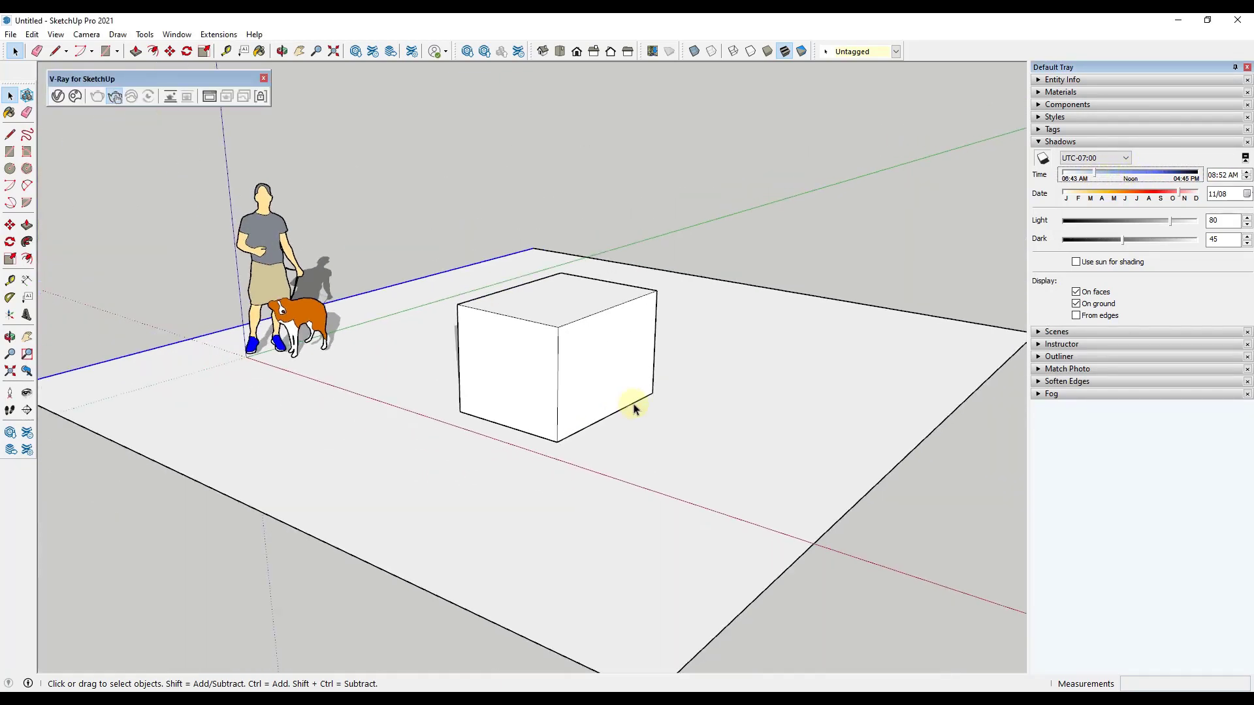
{"action": "middle_click_drag", "start_coordinate": [633, 404], "coordinate": [241, 433]}
{"action": "middle_click_drag", "start_coordinate": [347, 402], "coordinate": [619, 384]}
{"action": "left_click", "coordinate": [115, 96]}
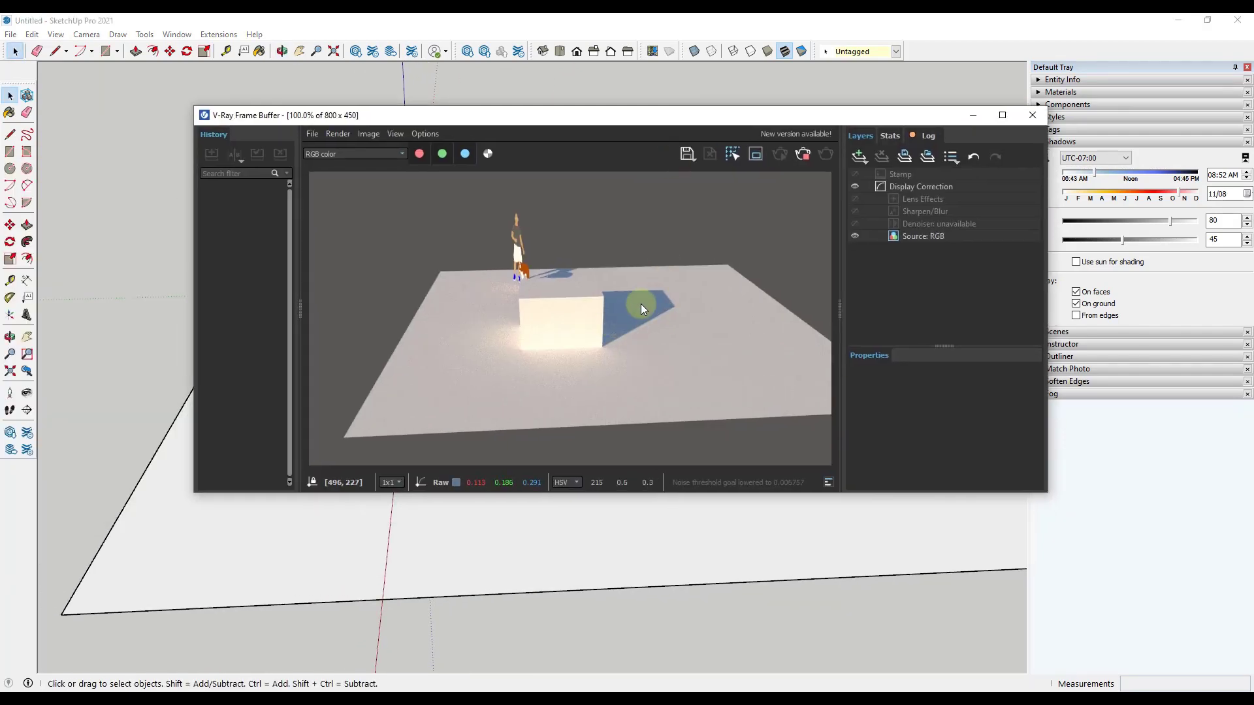
{"action": "mouse_move", "coordinate": [273, 582]}
{"action": "middle_mouse_down"}
{"action": "mouse_move", "coordinate": [884, 562]}
{"action": "mouse_move", "coordinate": [529, 573]}
{"action": "middle_mouse_up"}
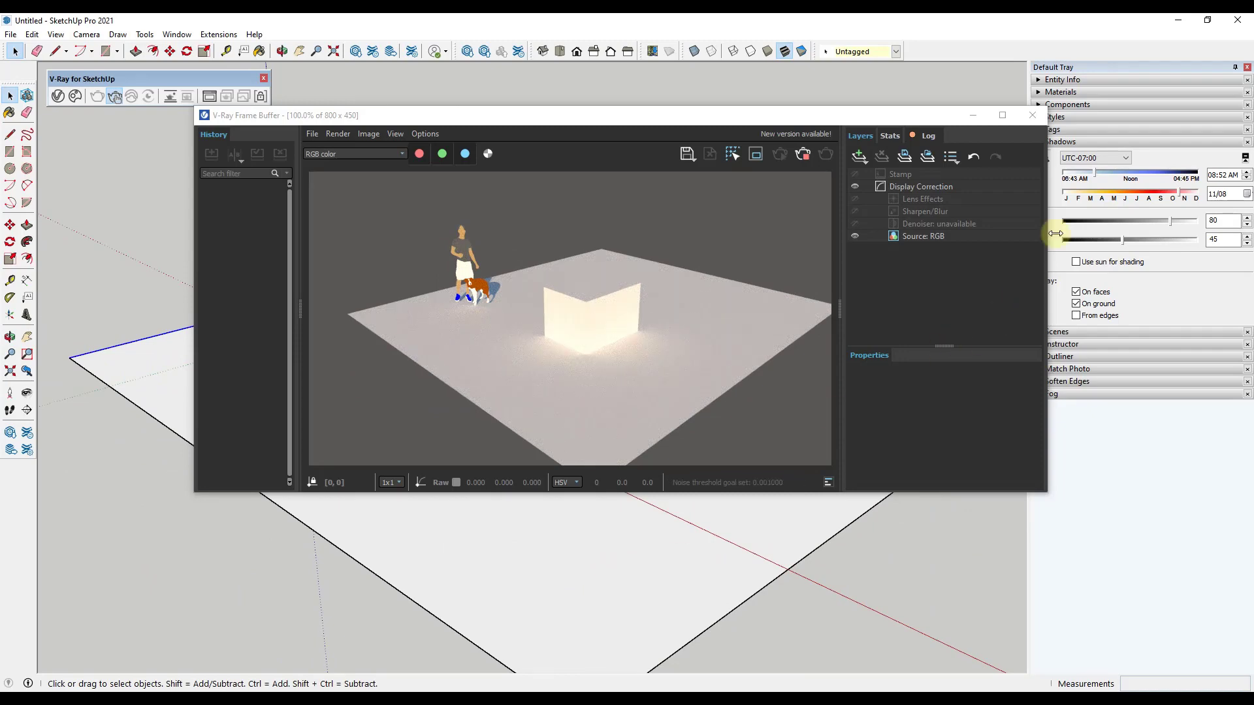
Step: Set the shadow time to 01:18 PM and the date to 10/11, and inspect the shaded side of the box in the render
{"action": "left_click_drag", "start_coordinate": [1096, 178], "coordinate": [1168, 192]}
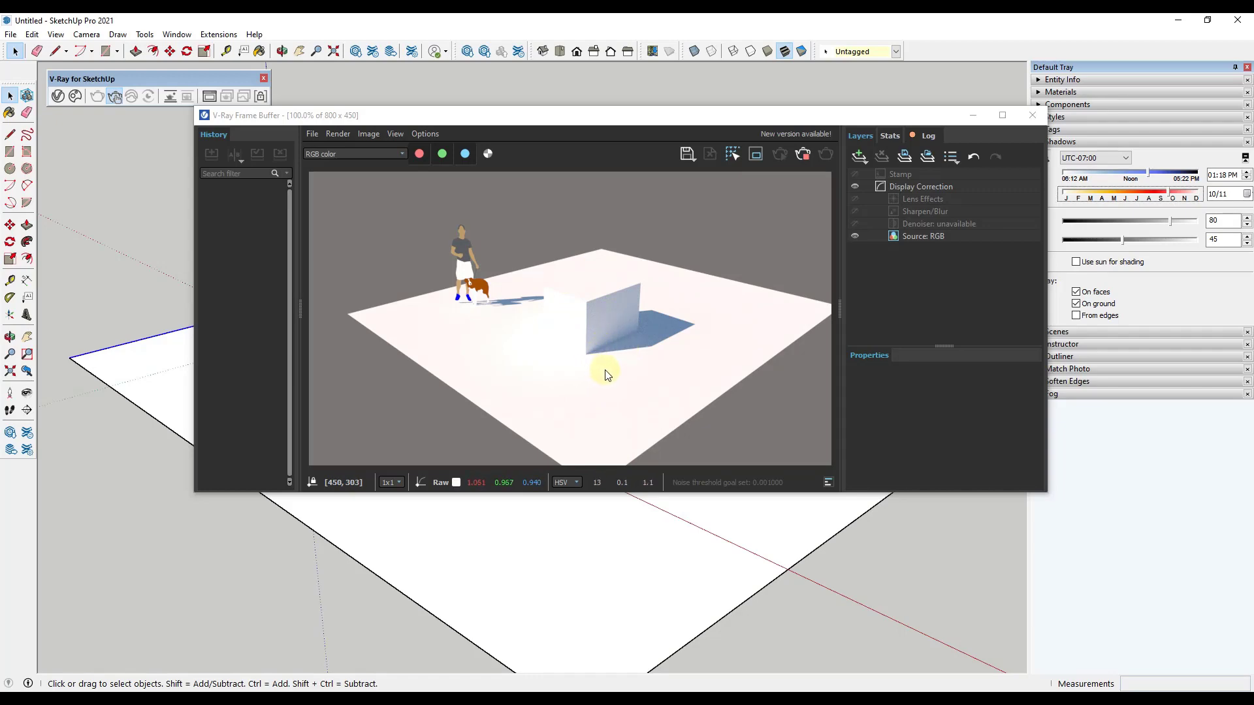
{"action": "mouse_move", "coordinate": [685, 537]}
{"action": "middle_mouse_down"}
{"action": "mouse_move", "coordinate": [476, 483]}
{"action": "mouse_move", "coordinate": [378, 492]}
{"action": "mouse_move", "coordinate": [516, 511]}
{"action": "mouse_move", "coordinate": [546, 493]}
{"action": "mouse_move", "coordinate": [574, 538]}
{"action": "mouse_move", "coordinate": [279, 572]}
{"action": "mouse_move", "coordinate": [414, 571]}
{"action": "middle_mouse_up"}
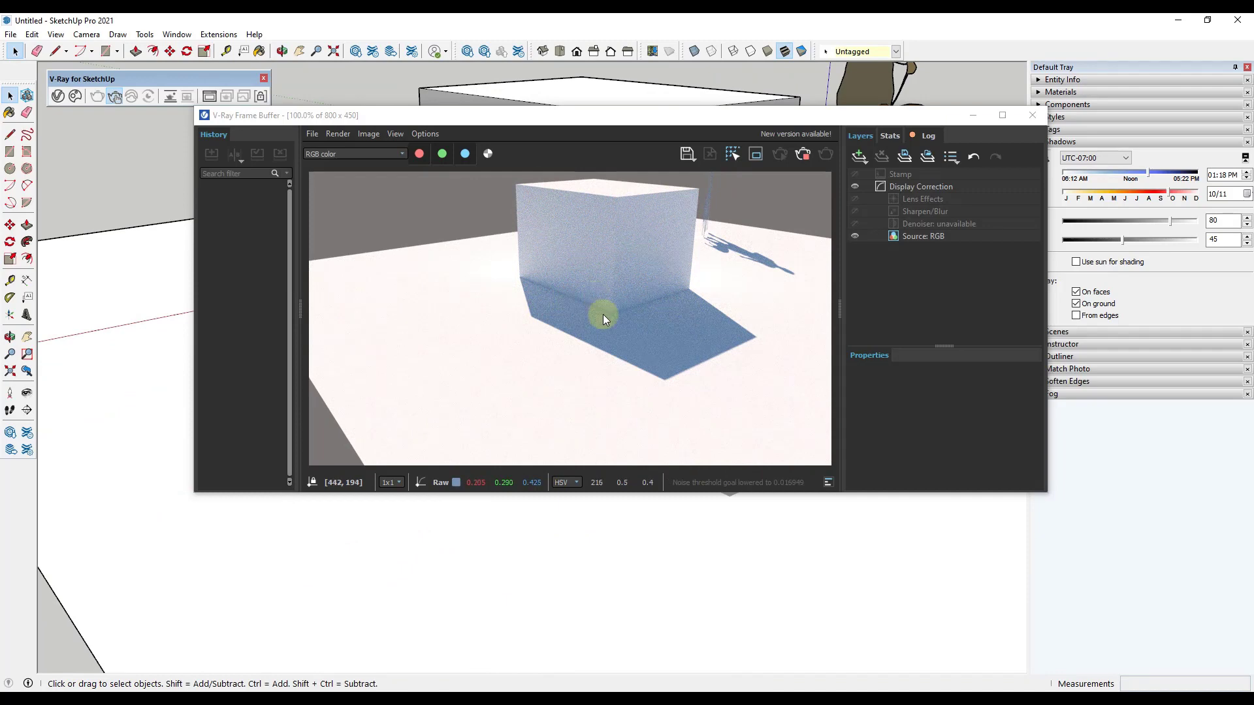
{"action": "mouse_move", "coordinate": [313, 526]}
{"action": "middle_mouse_down"}
{"action": "mouse_move", "coordinate": [294, 532]}
{"action": "mouse_move", "coordinate": [985, 503]}
{"action": "mouse_move", "coordinate": [741, 78]}
{"action": "middle_mouse_up"}
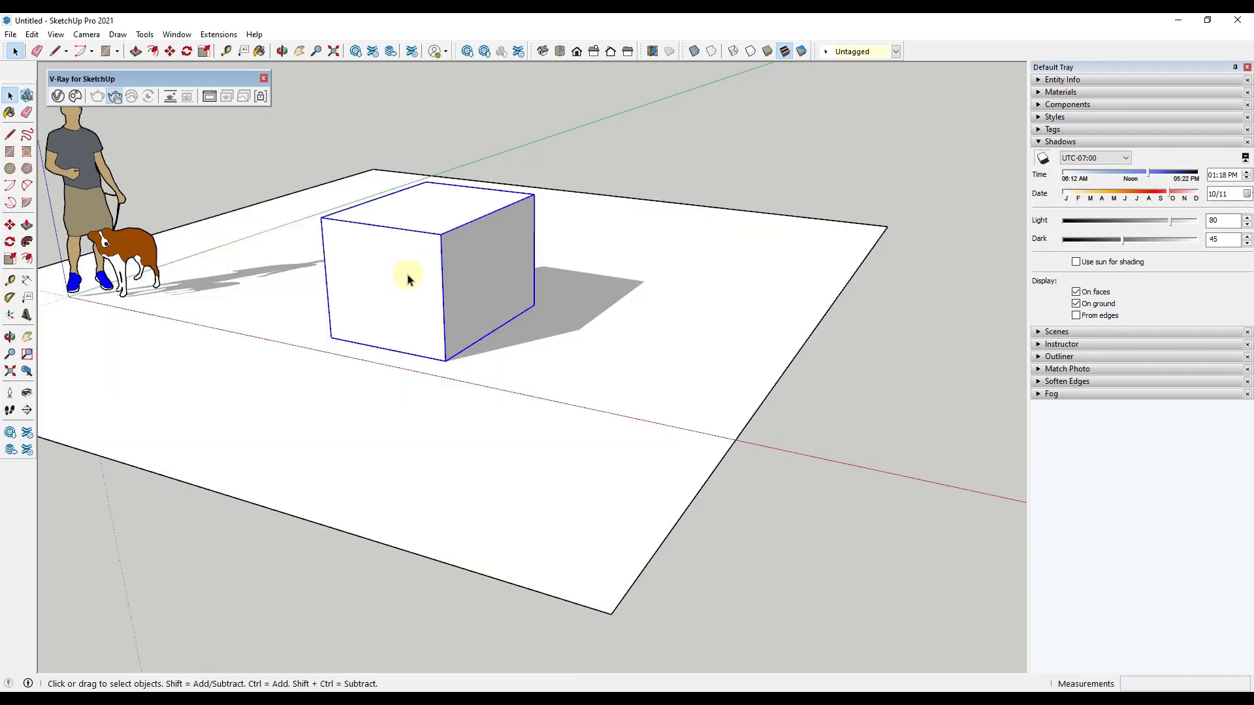
Step: Move the box toward the back of the ground plane and scale it down to about 0.37
{"action": "key", "text": "m"}
{"action": "left_click", "coordinate": [414, 279]}
{"action": "left_click", "coordinate": [578, 201]}
{"action": "key", "text": "s"}
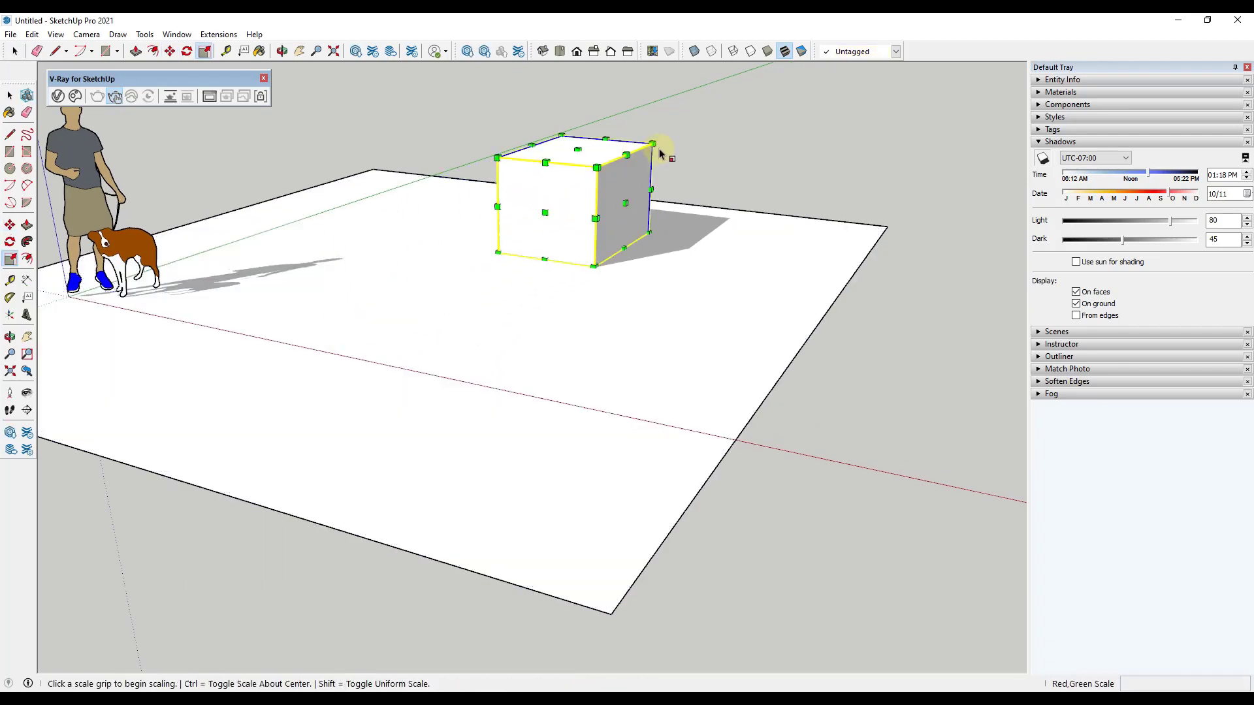
{"action": "left_click", "coordinate": [659, 149]}
{"action": "left_click", "coordinate": [557, 212]}
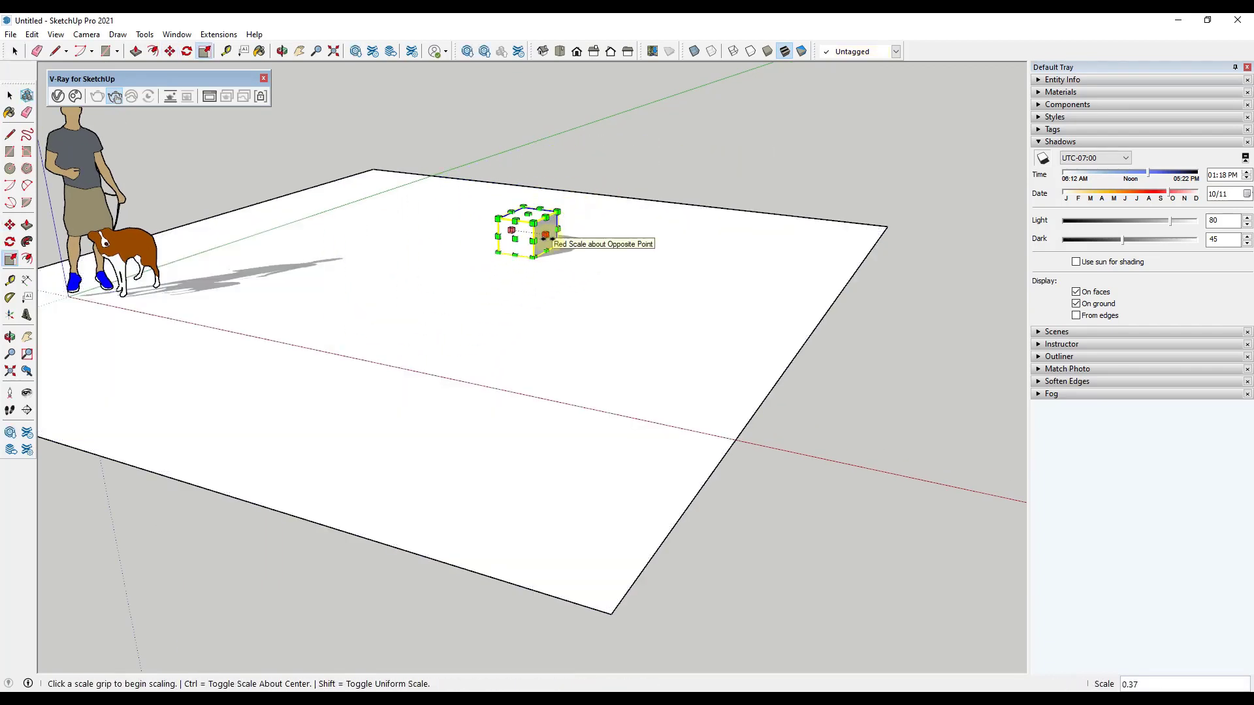
Step: Move the scaled-down box about 3'10" farther back along the green axis
{"action": "key", "text": "m"}
{"action": "left_click_drag", "start_coordinate": [531, 257], "coordinate": [585, 231]}
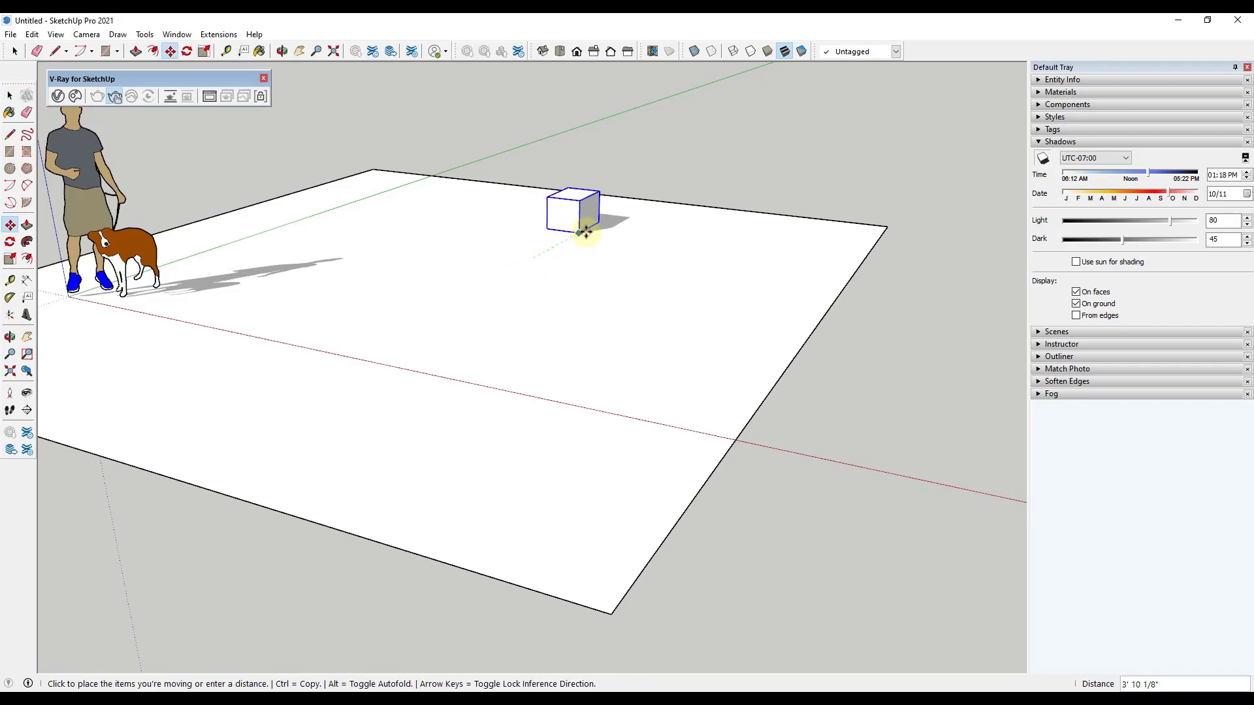
{"action": "left_click", "coordinate": [588, 229]}
{"action": "key", "text": "space"}
Step: Draw a circle with a radius of about 1'10" on the ground plane in front of the small box
{"action": "middle_click_drag", "start_coordinate": [450, 250], "coordinate": [625, 270]}
{"action": "scroll", "coordinate": [473, 297], "scroll_direction": "up", "scroll_amount": 2}
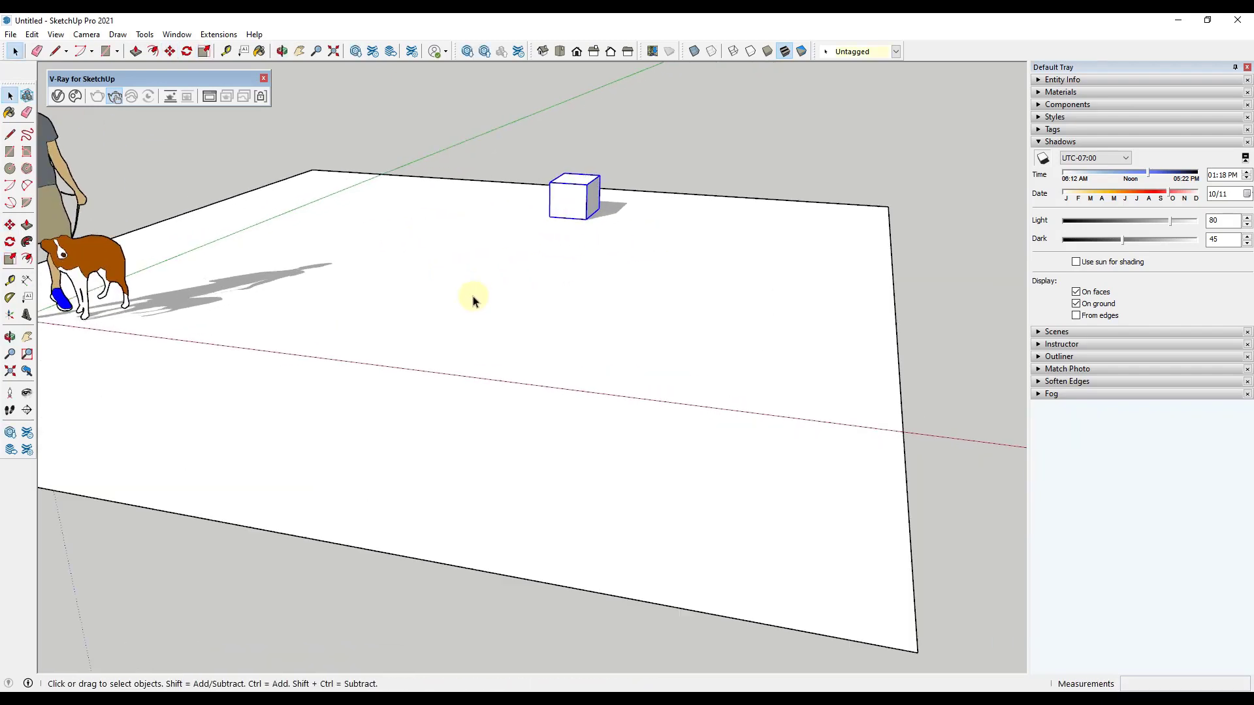
{"action": "left_click", "coordinate": [516, 310]}
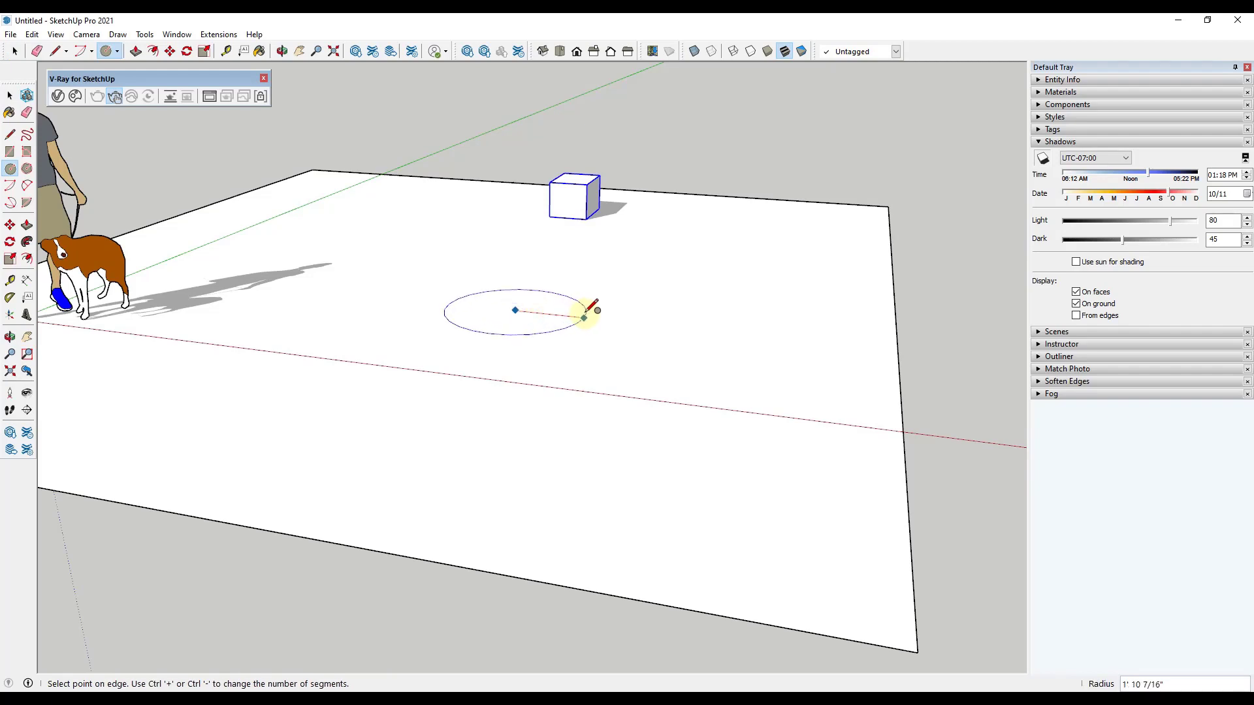
{"action": "left_click", "coordinate": [586, 311]}
{"action": "key", "text": "space"}
Step: Push/Pull the circle up about 3 1/4" into a disc and add a thin second level on top with a new starting face
{"action": "key", "text": "p"}
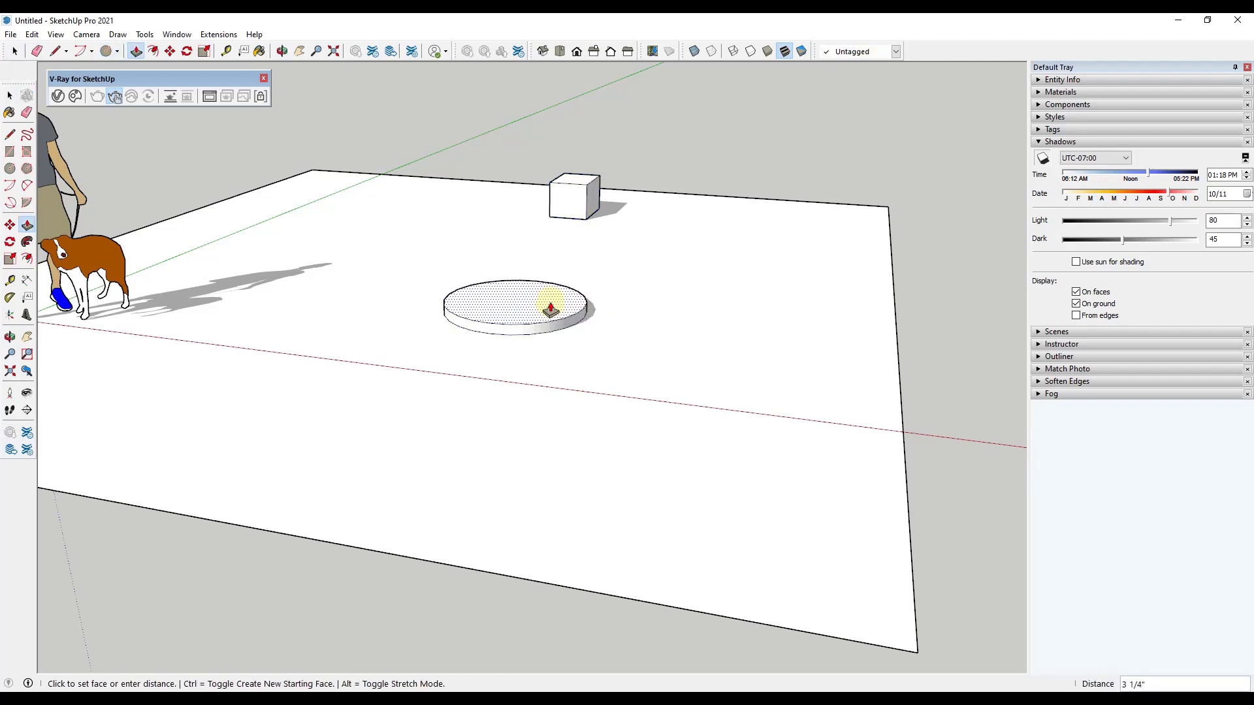
{"action": "left_click", "coordinate": [546, 303]}
{"action": "left_click", "coordinate": [545, 301]}
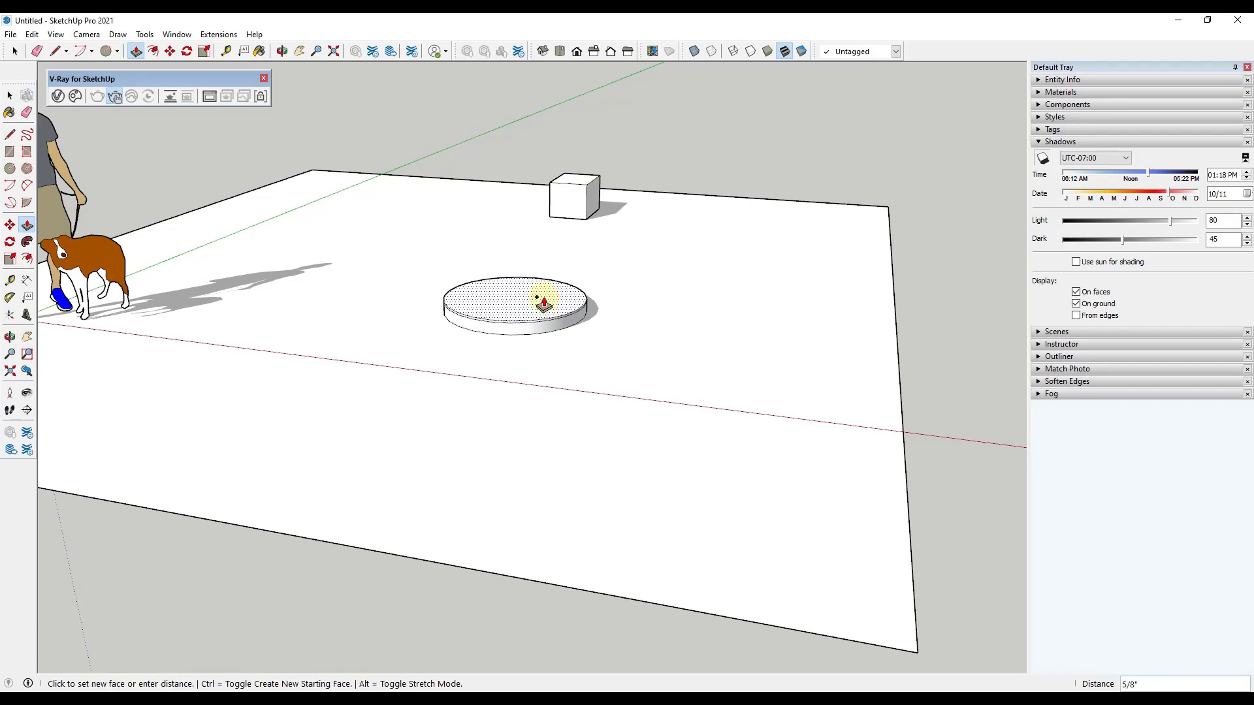
{"action": "left_click", "coordinate": [543, 295]}
{"action": "key", "text": "space"}
Step: Scale the disc's top face inward to 0.80 to give its upper edge a bevel
{"action": "left_click", "coordinate": [555, 298]}
{"action": "key", "text": "s"}
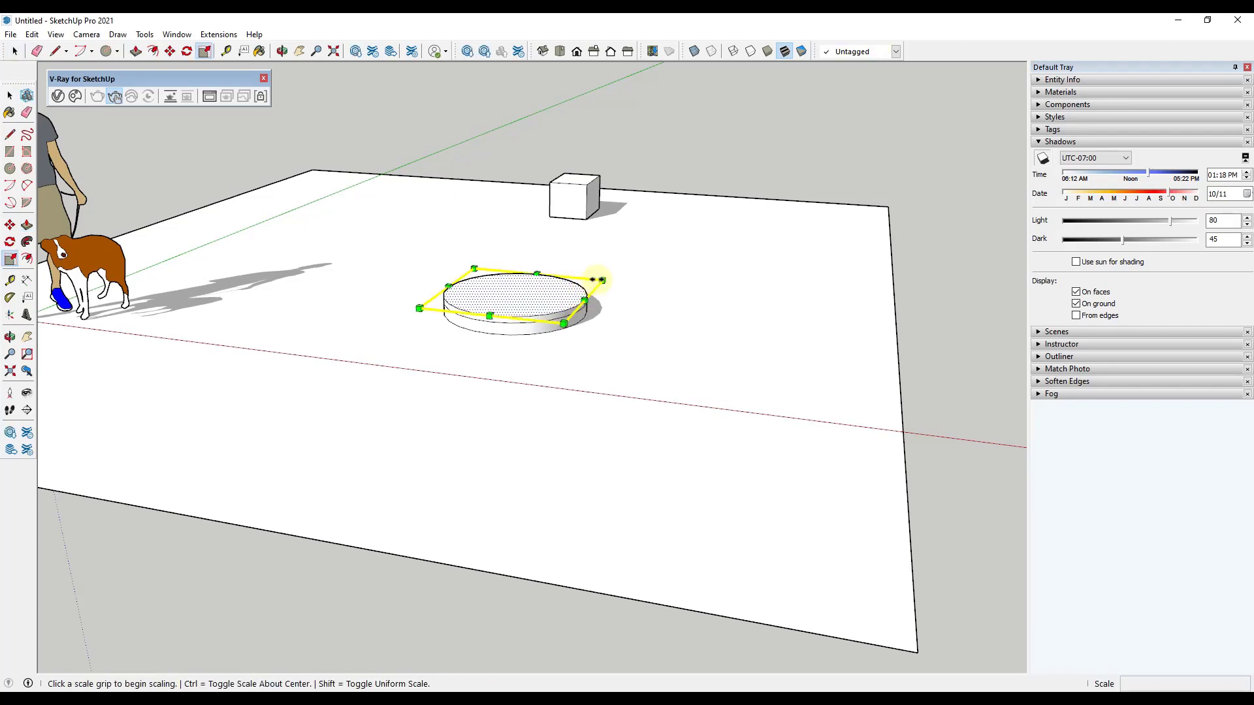
{"action": "left_click", "coordinate": [584, 299], "text": "ctrl"}
{"action": "left_click", "coordinate": [585, 282]}
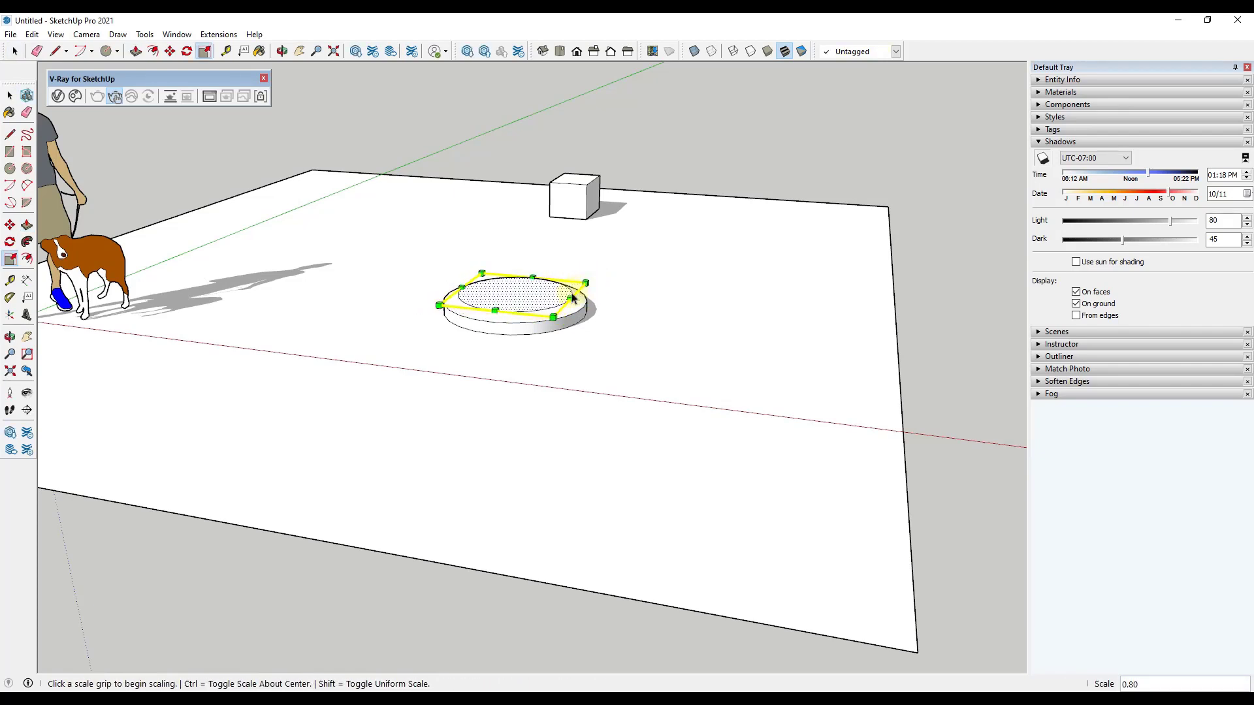
{"action": "key", "text": "space"}
Step: Check the beveled disc in the render and set the shadow date to 11/01 and the time to 02:35 PM
{"action": "scroll", "coordinate": [531, 299], "scroll_direction": "up", "scroll_amount": 5}
{"action": "scroll", "coordinate": [434, 302], "scroll_direction": "up", "scroll_amount": 2}
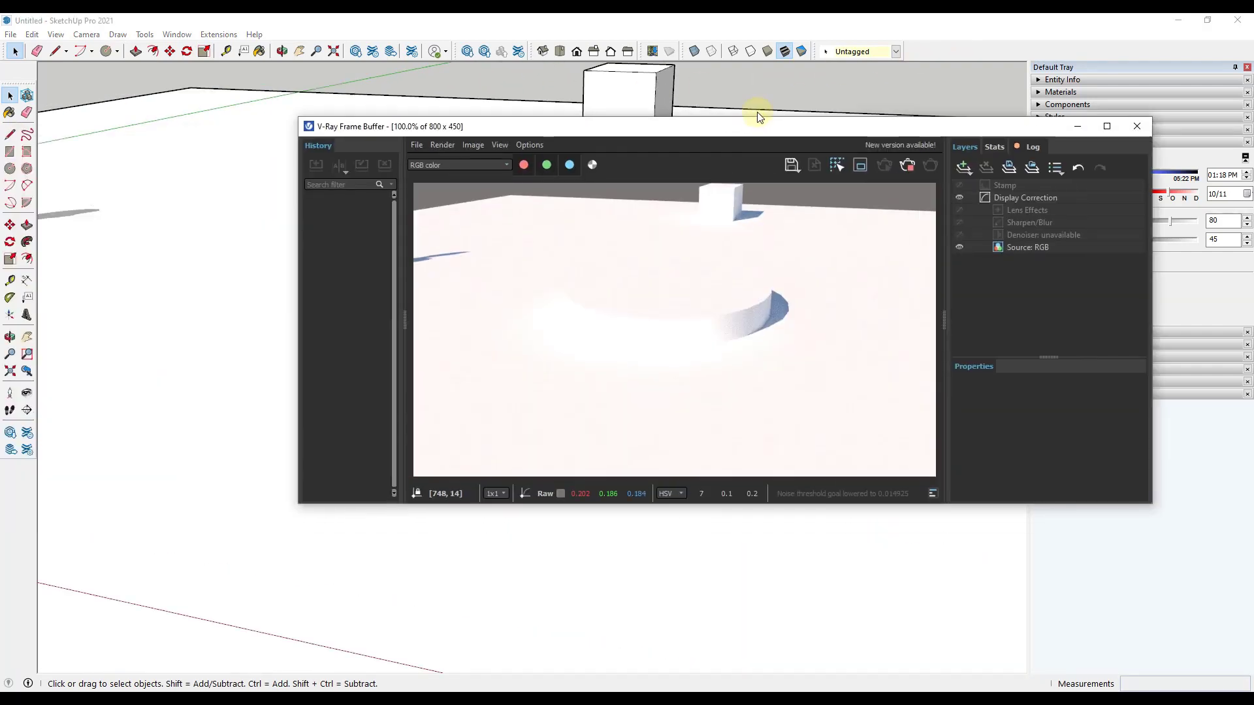
{"action": "left_click_drag", "start_coordinate": [756, 124], "coordinate": [759, 106]}
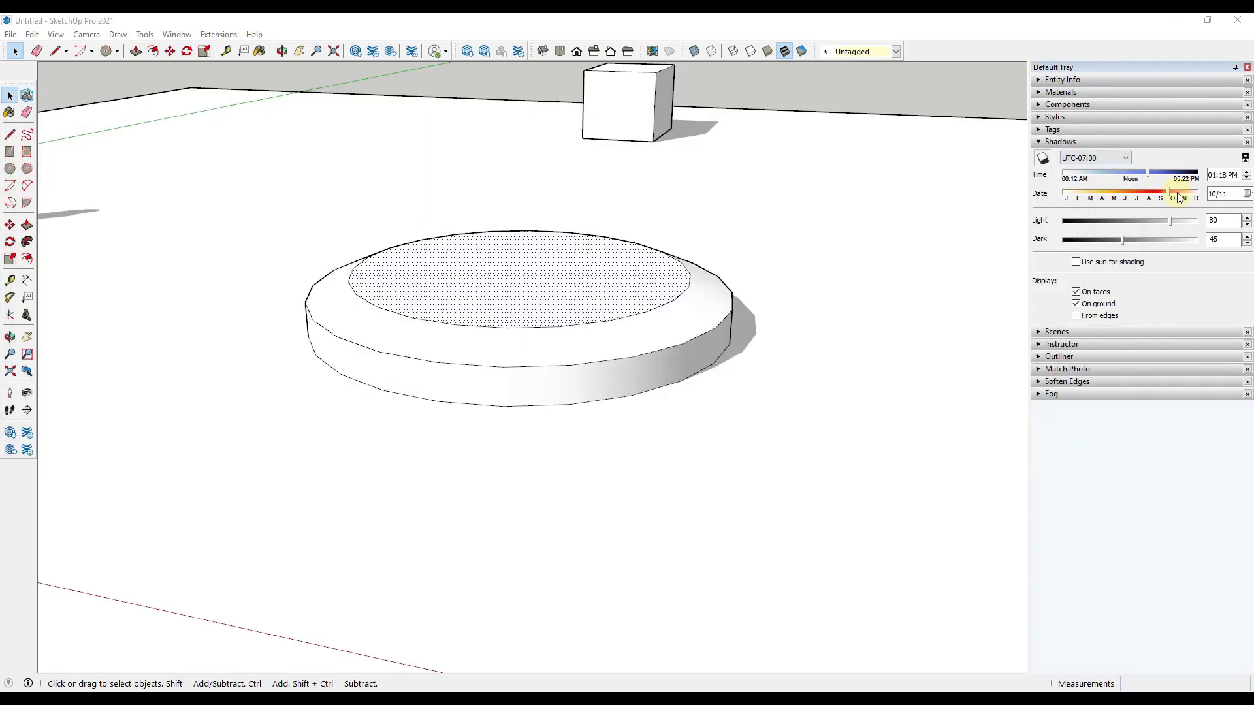
{"action": "mouse_move", "coordinate": [1176, 194]}
{"action": "left_mouse_down"}
{"action": "mouse_move", "coordinate": [1200, 194]}
{"action": "mouse_move", "coordinate": [1176, 194]}
{"action": "left_mouse_up"}
{"action": "left_click_drag", "start_coordinate": [1153, 174], "coordinate": [1167, 173]}
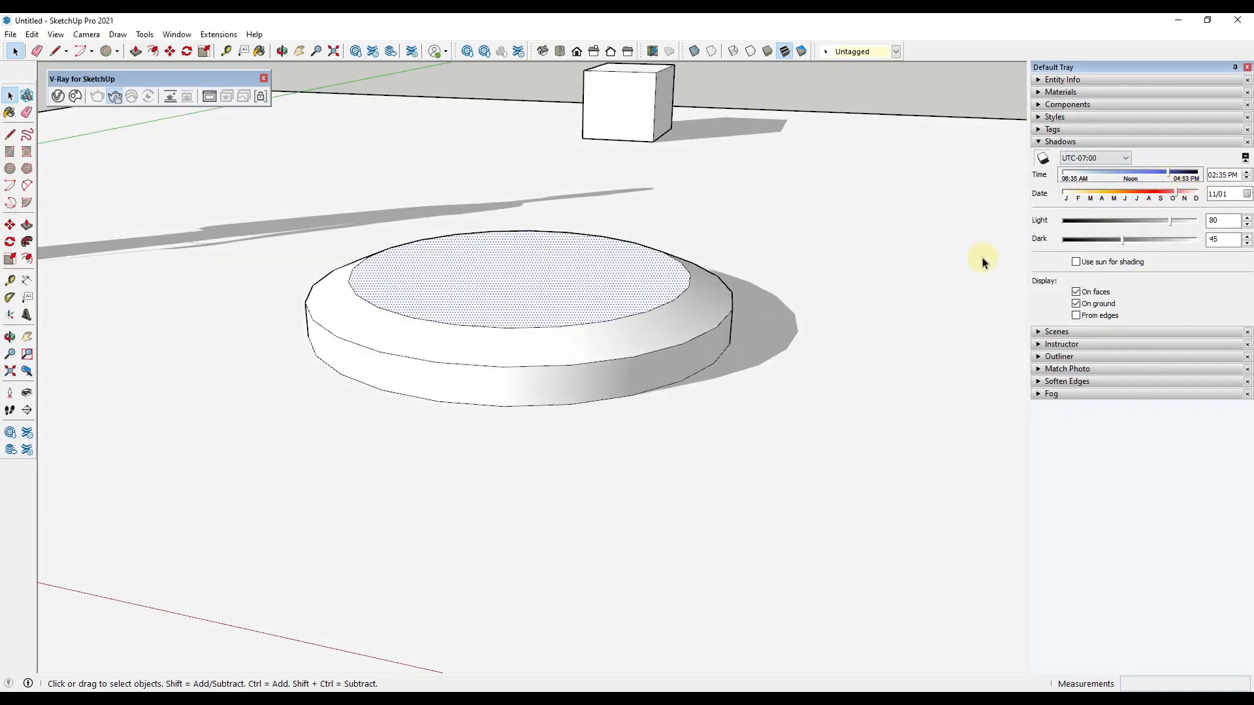
{"action": "triple_click", "coordinate": [581, 308]}
{"action": "right_click", "coordinate": [583, 306]}
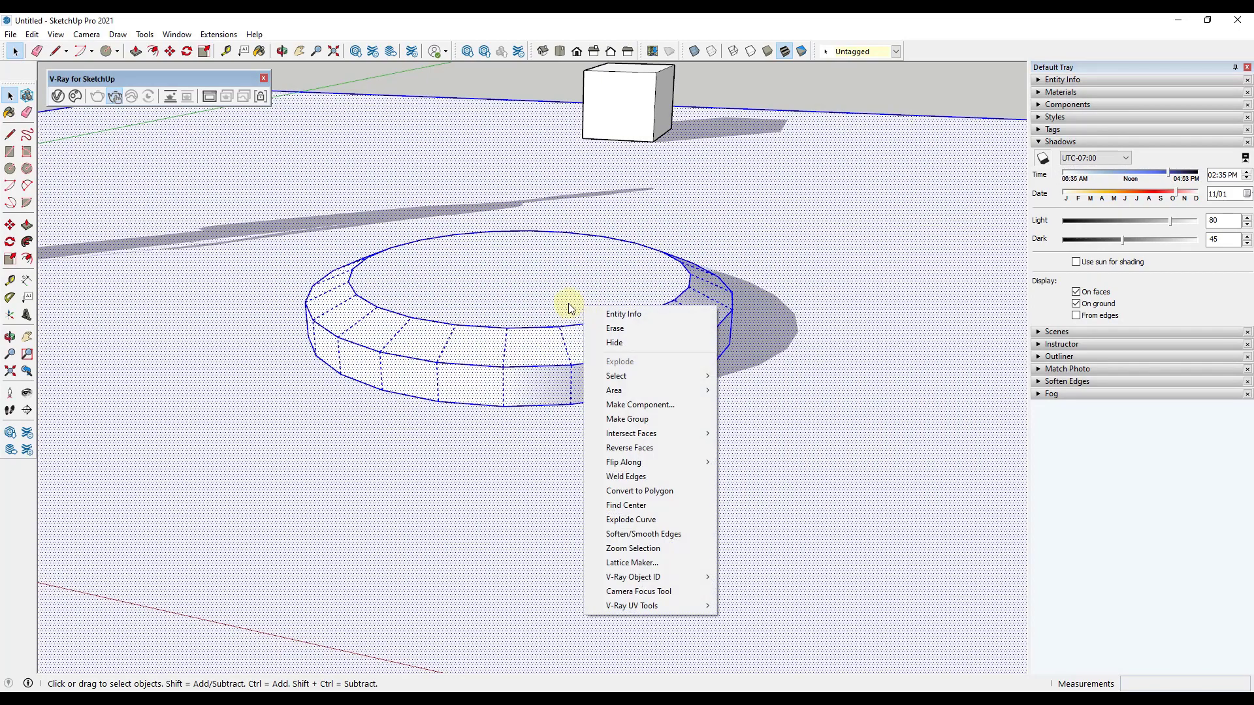
{"action": "left_click", "coordinate": [314, 224]}
Step: Select only the beveled disc's geometry without the ground plane and make it a group
{"action": "left_click_drag", "start_coordinate": [261, 199], "coordinate": [820, 450]}
{"action": "right_click", "coordinate": [592, 295]}
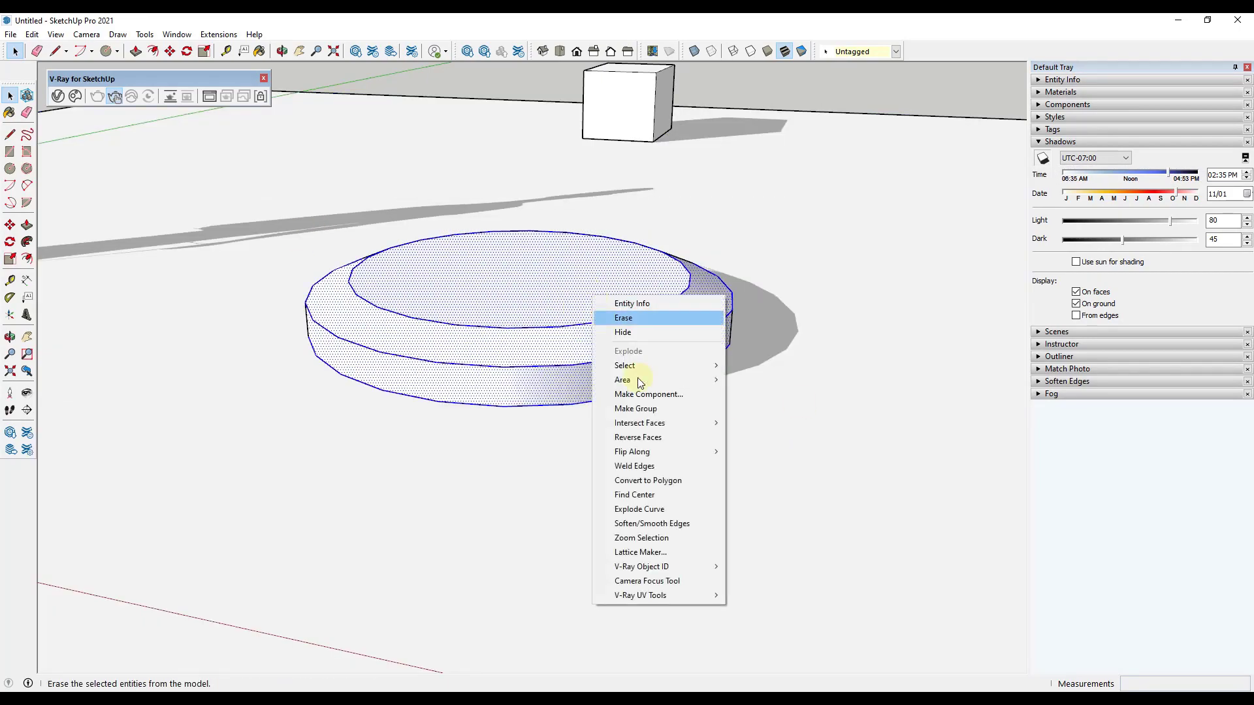
{"action": "left_click", "coordinate": [662, 409]}
{"action": "scroll", "coordinate": [653, 410], "scroll_direction": "down", "scroll_amount": 5}
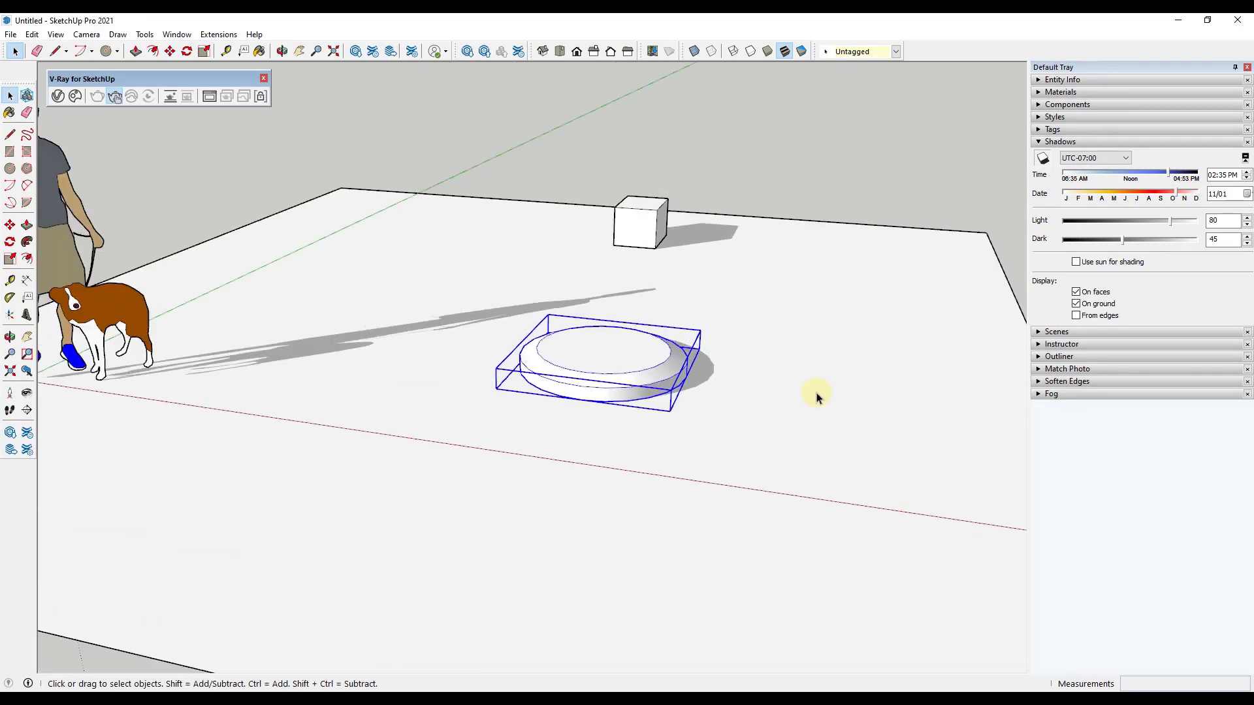
Step: Make the ground plane a separate group
{"action": "left_click", "coordinate": [816, 397]}
{"action": "right_click", "coordinate": [821, 394]}
{"action": "left_click", "coordinate": [862, 508]}
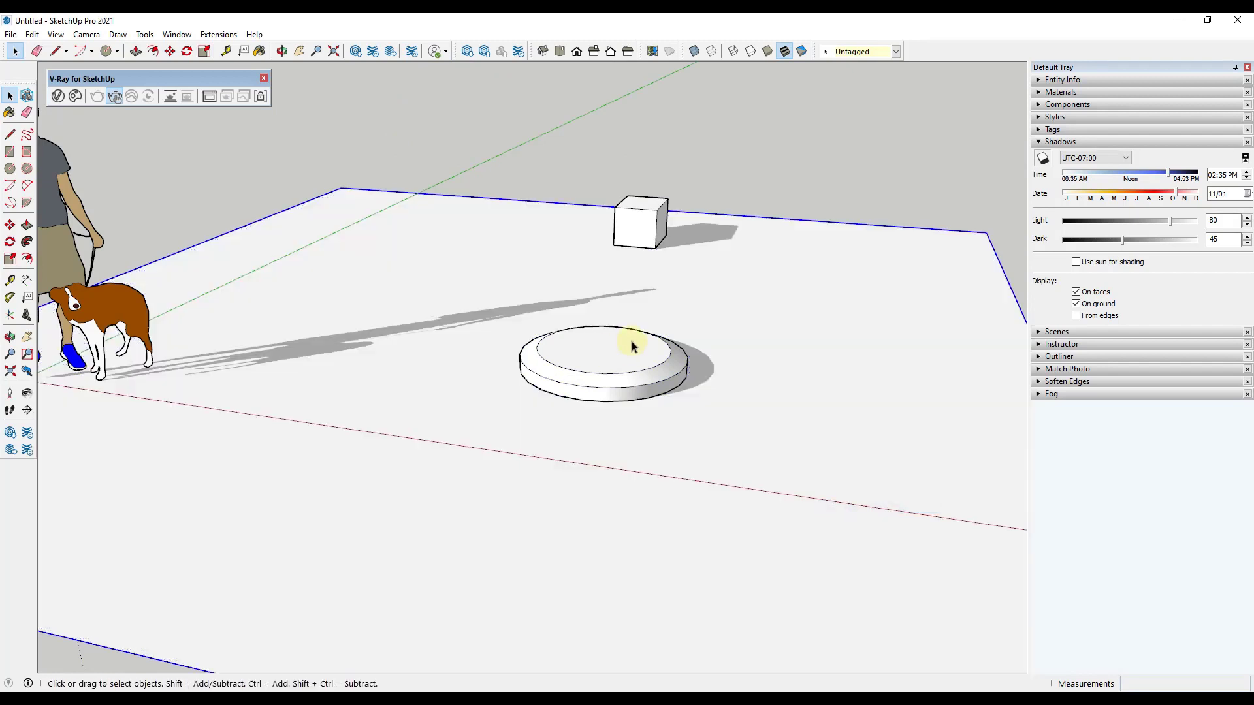
Step: Select the beveled disc group and open the V-Ray Asset Editor with its material library expanded beside the model
{"action": "left_click", "coordinate": [632, 346]}
{"action": "middle_click_drag", "start_coordinate": [574, 405], "coordinate": [597, 351]}
{"action": "scroll", "coordinate": [677, 370], "scroll_direction": "up", "scroll_amount": 1}
{"action": "scroll", "coordinate": [630, 320], "scroll_direction": "up", "scroll_amount": 1}
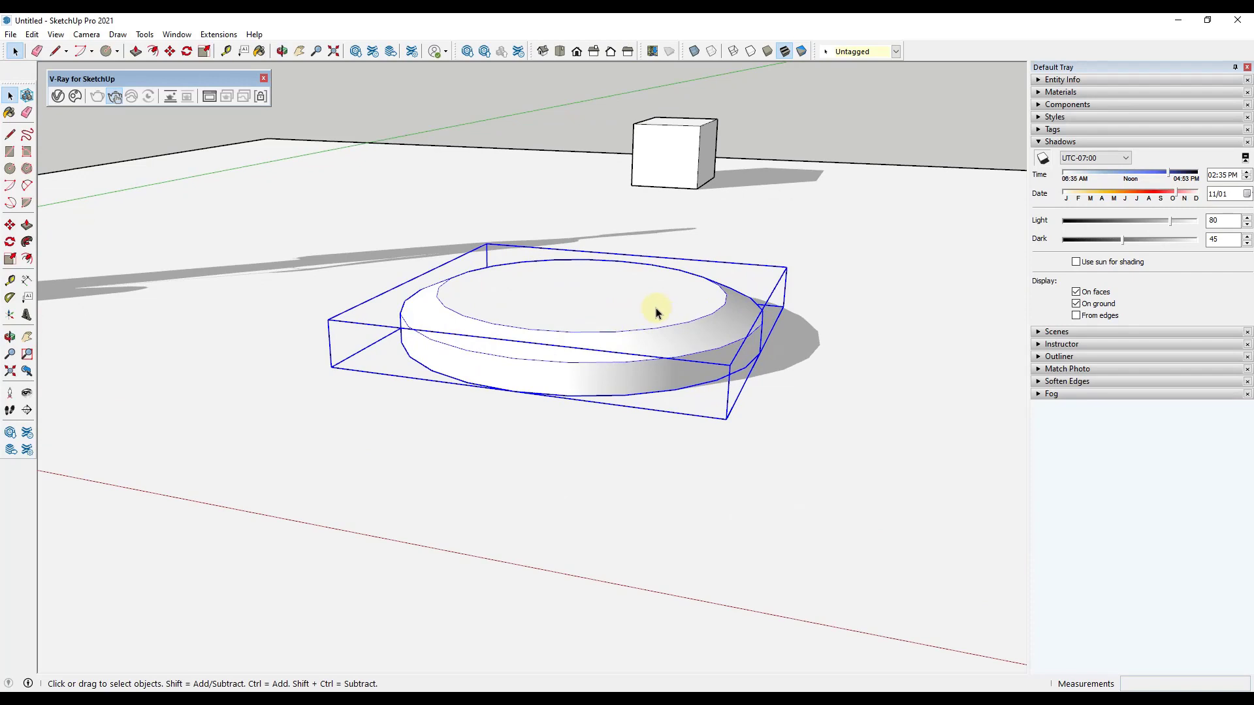
{"action": "scroll", "coordinate": [594, 350], "scroll_direction": "up", "scroll_amount": 3}
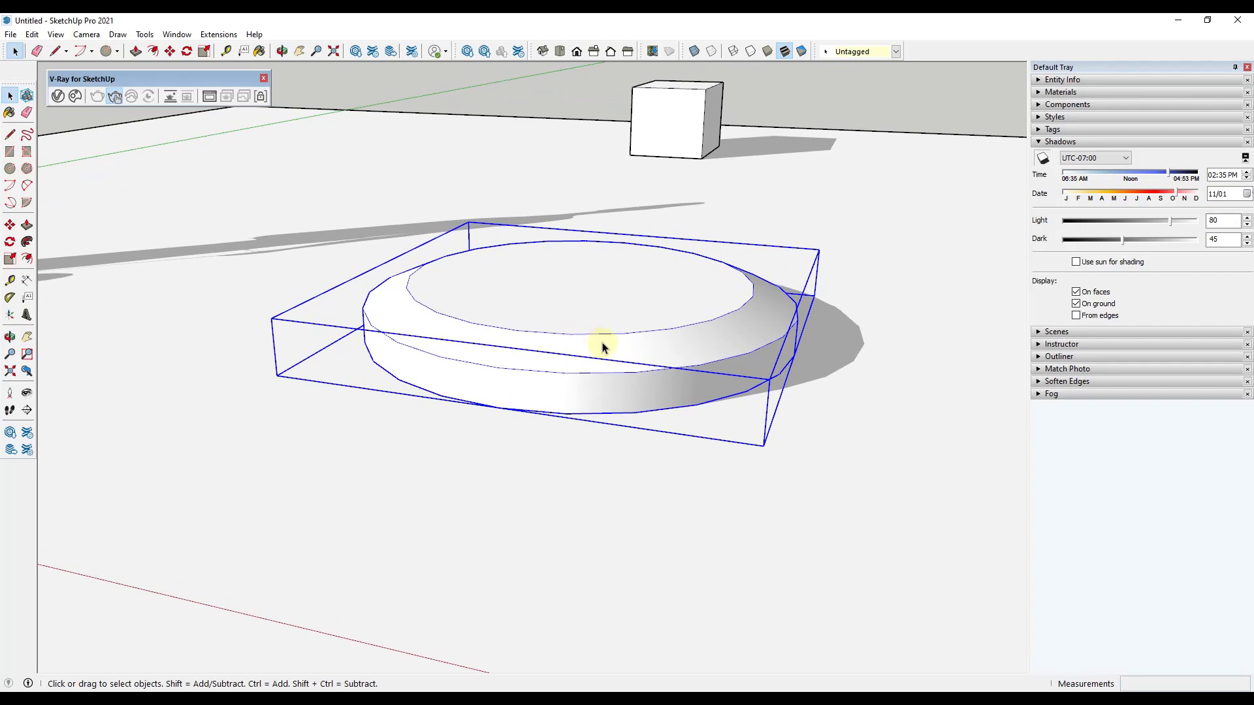
{"action": "left_click", "coordinate": [57, 96]}
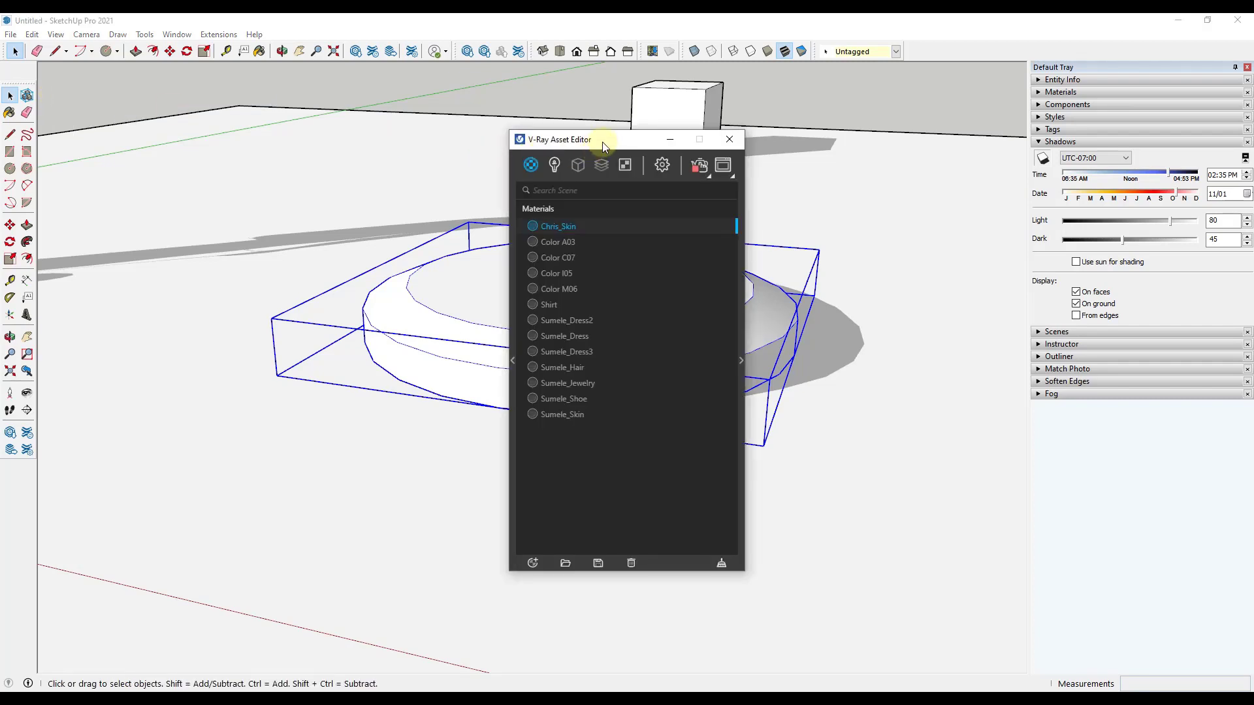
{"action": "left_click_drag", "start_coordinate": [602, 142], "coordinate": [1073, 73]}
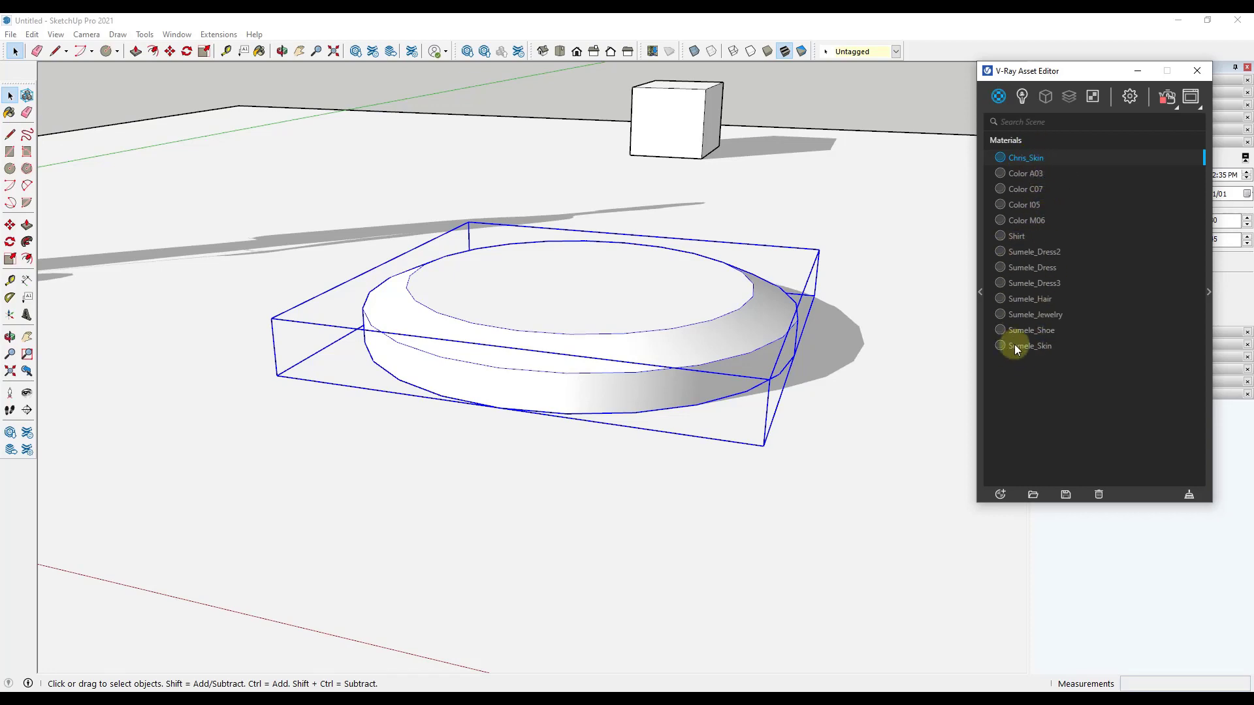
{"action": "left_click", "coordinate": [982, 290]}
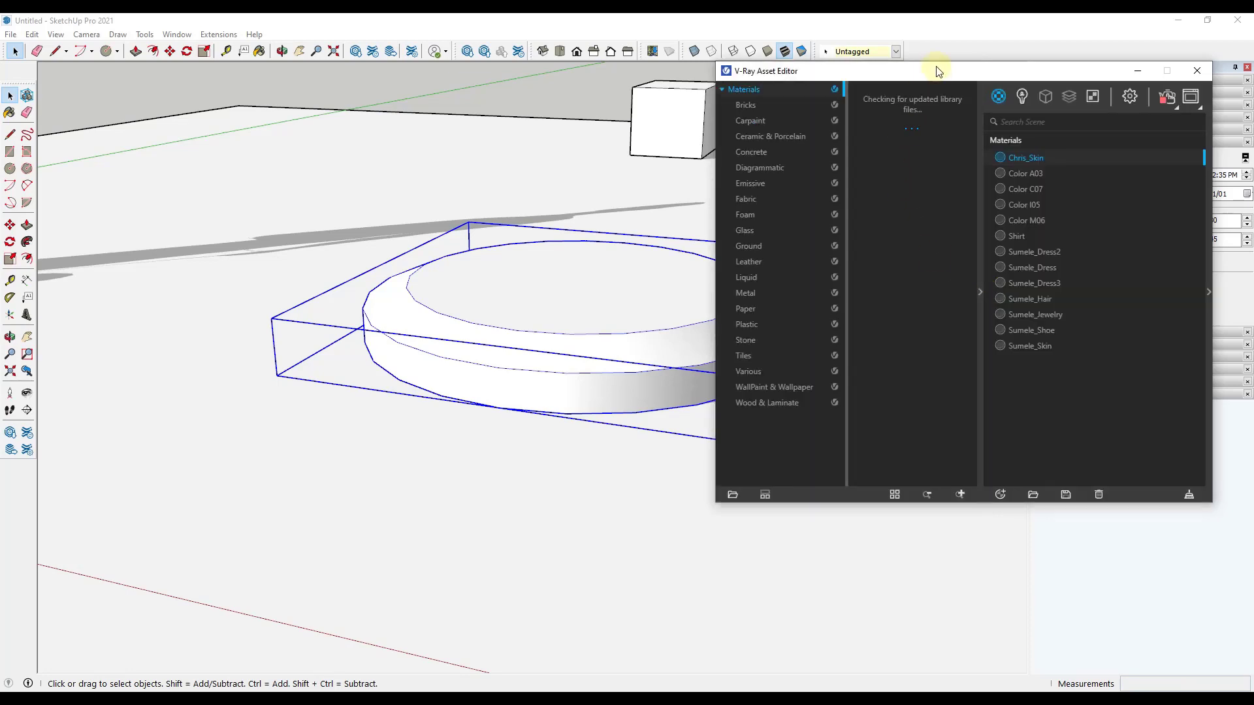
{"action": "left_click_drag", "start_coordinate": [938, 70], "coordinate": [999, 38]}
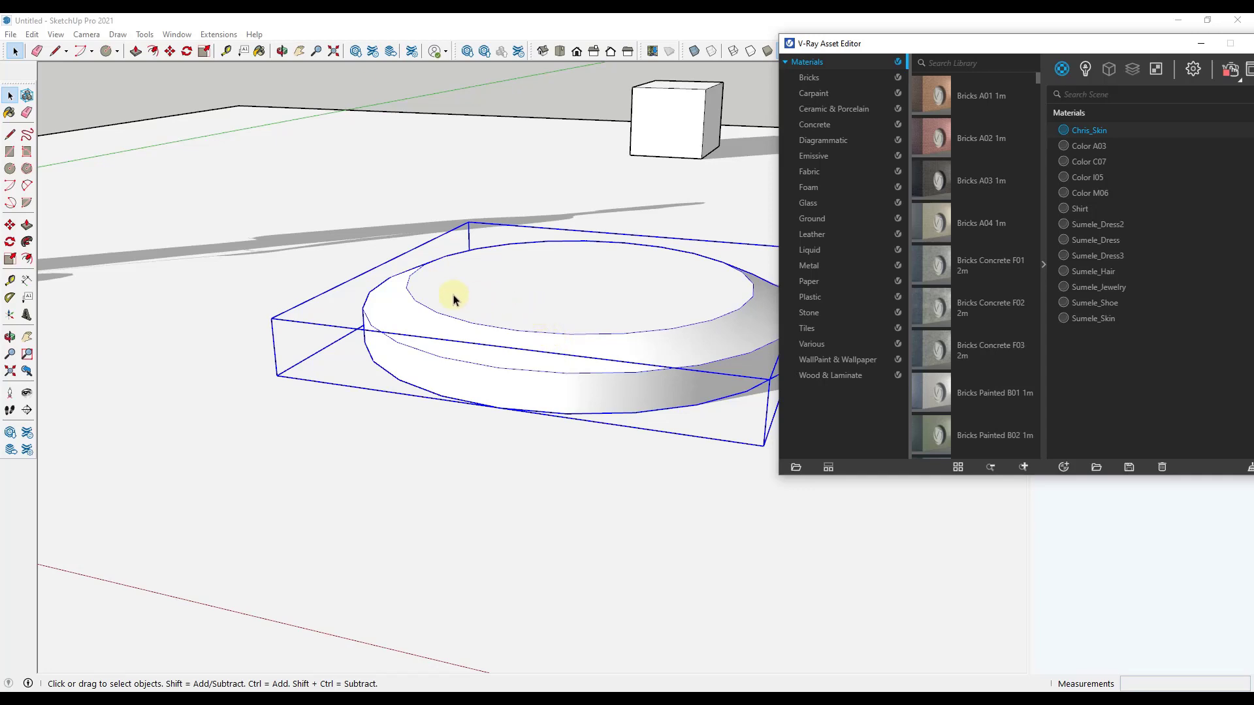
Step: Apply the Veneer A01 120cm material from the Wood & Laminate library category to the selected disc group
{"action": "middle_click_drag", "start_coordinate": [455, 299], "coordinate": [643, 304]}
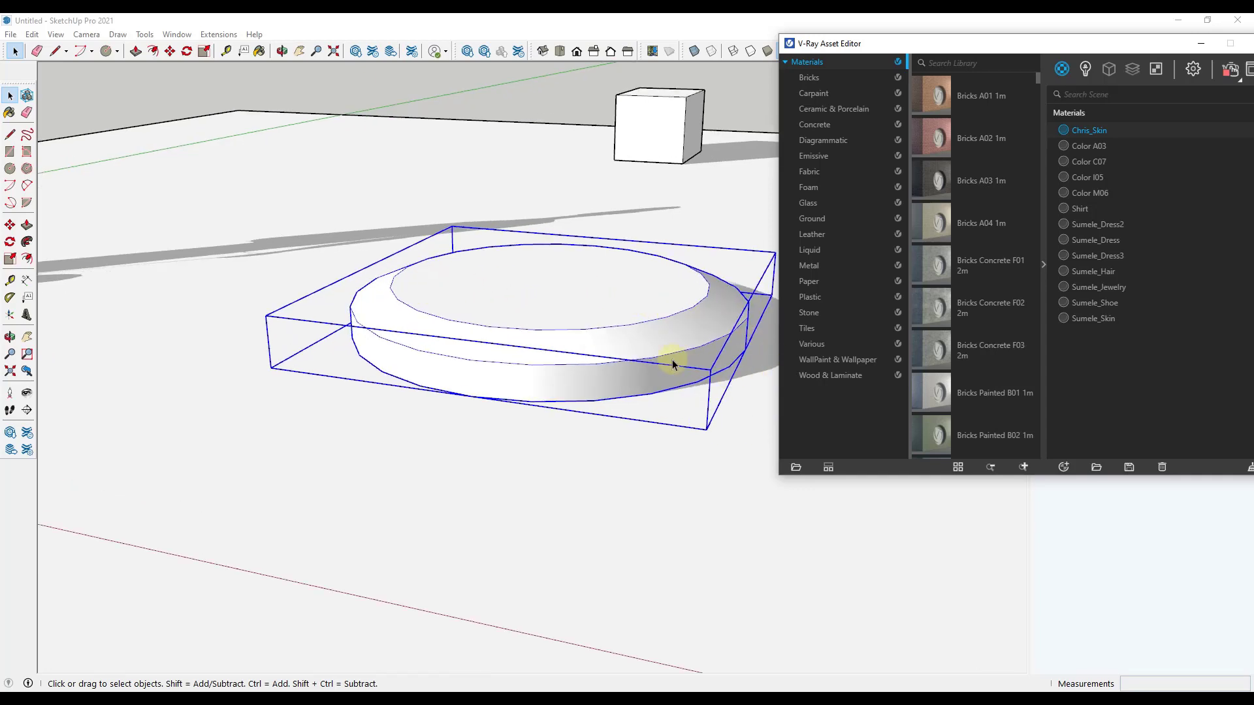
{"action": "scroll", "coordinate": [621, 355], "scroll_direction": "up", "scroll_amount": 2}
{"action": "scroll", "coordinate": [491, 326], "scroll_direction": "up", "scroll_amount": 2}
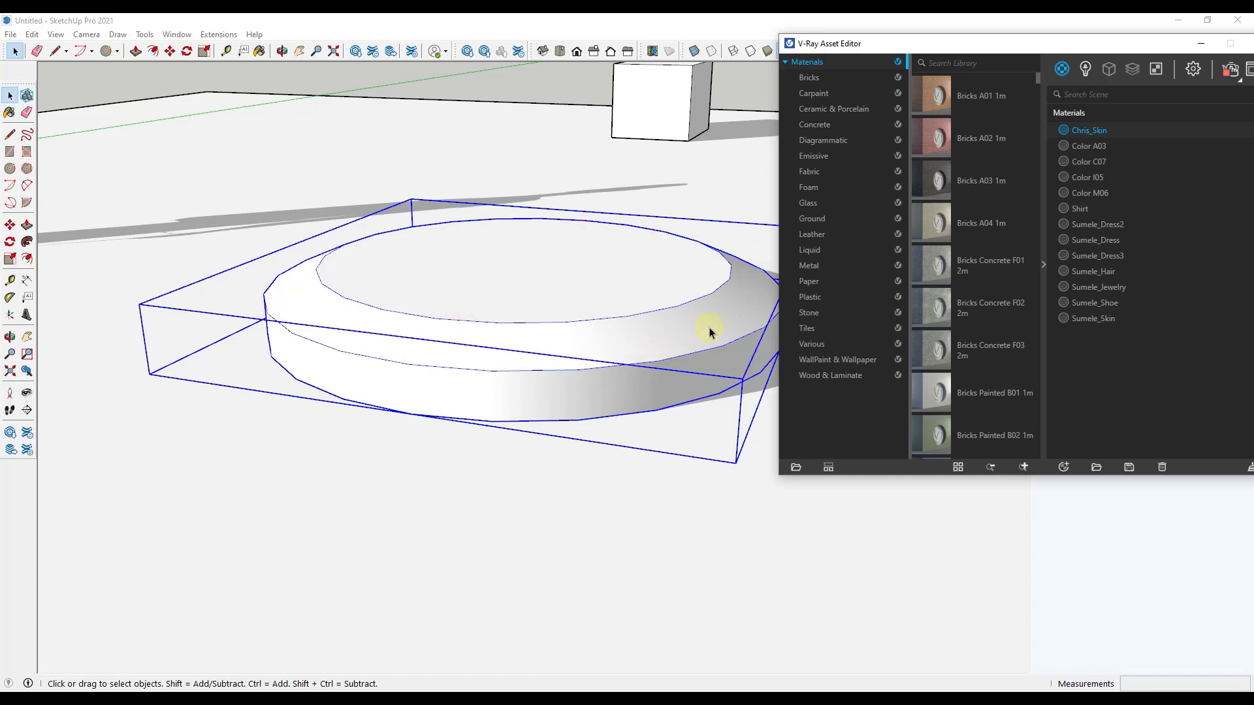
{"action": "left_click", "coordinate": [839, 373]}
{"action": "scroll", "coordinate": [1008, 178], "scroll_direction": "down", "scroll_amount": 5}
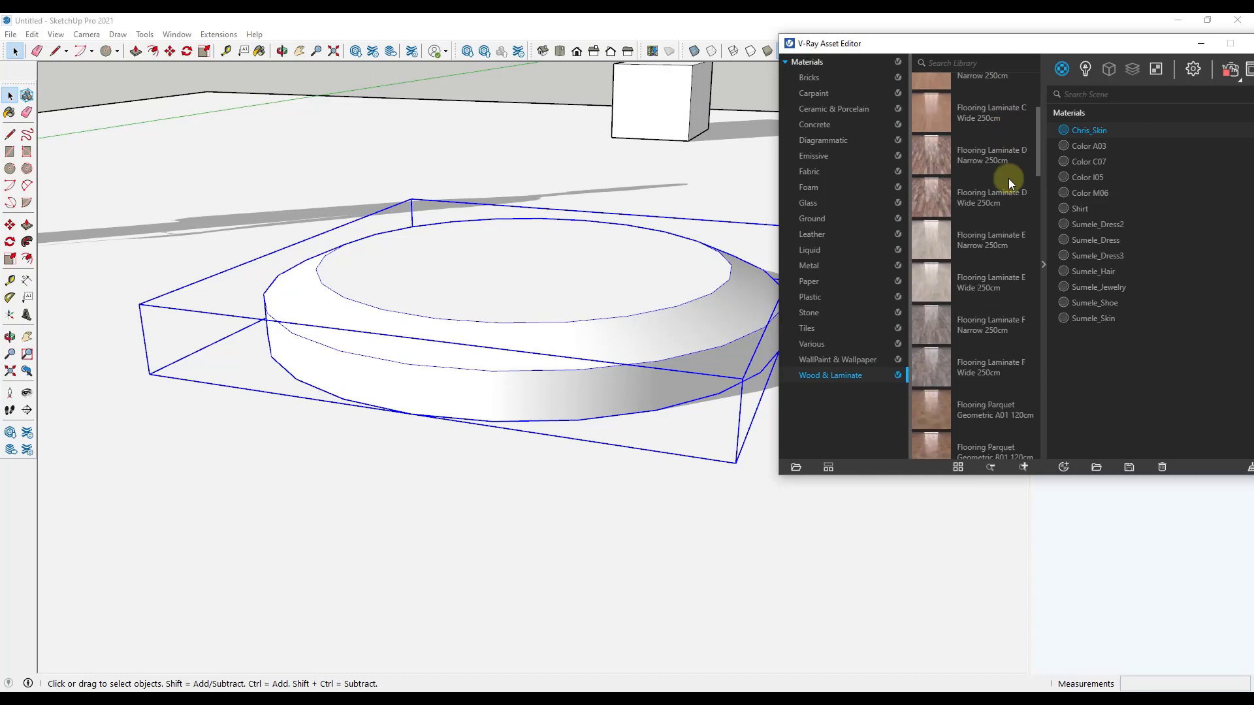
{"action": "scroll", "coordinate": [999, 202], "scroll_direction": "down", "scroll_amount": 6}
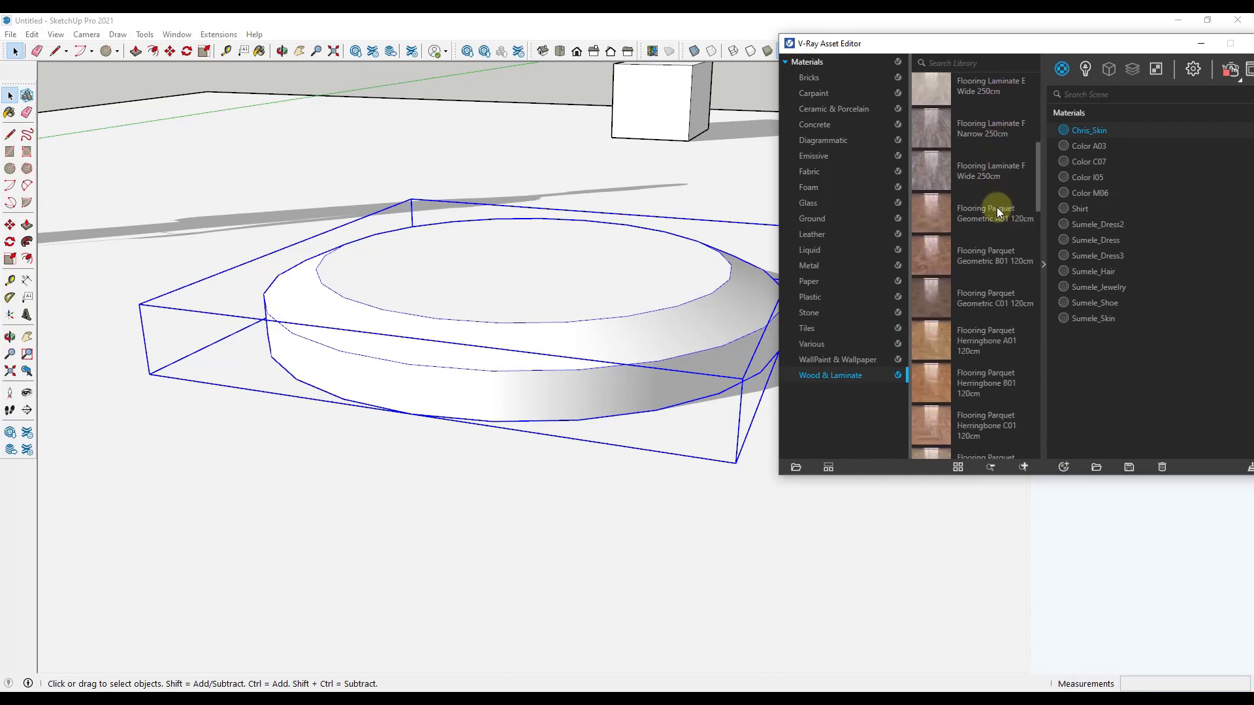
{"action": "scroll", "coordinate": [996, 223], "scroll_direction": "down", "scroll_amount": 6}
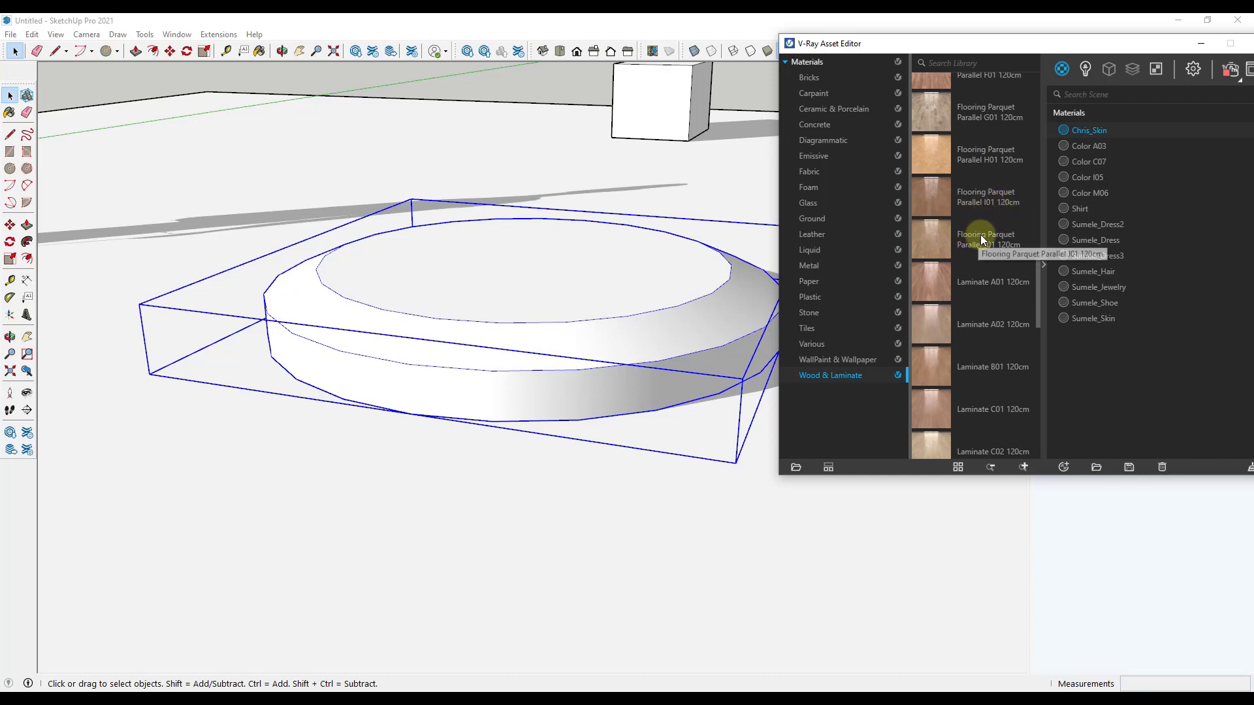
{"action": "scroll", "coordinate": [981, 234], "scroll_direction": "down", "scroll_amount": 6}
{"action": "scroll", "coordinate": [999, 245], "scroll_direction": "down", "scroll_amount": 6}
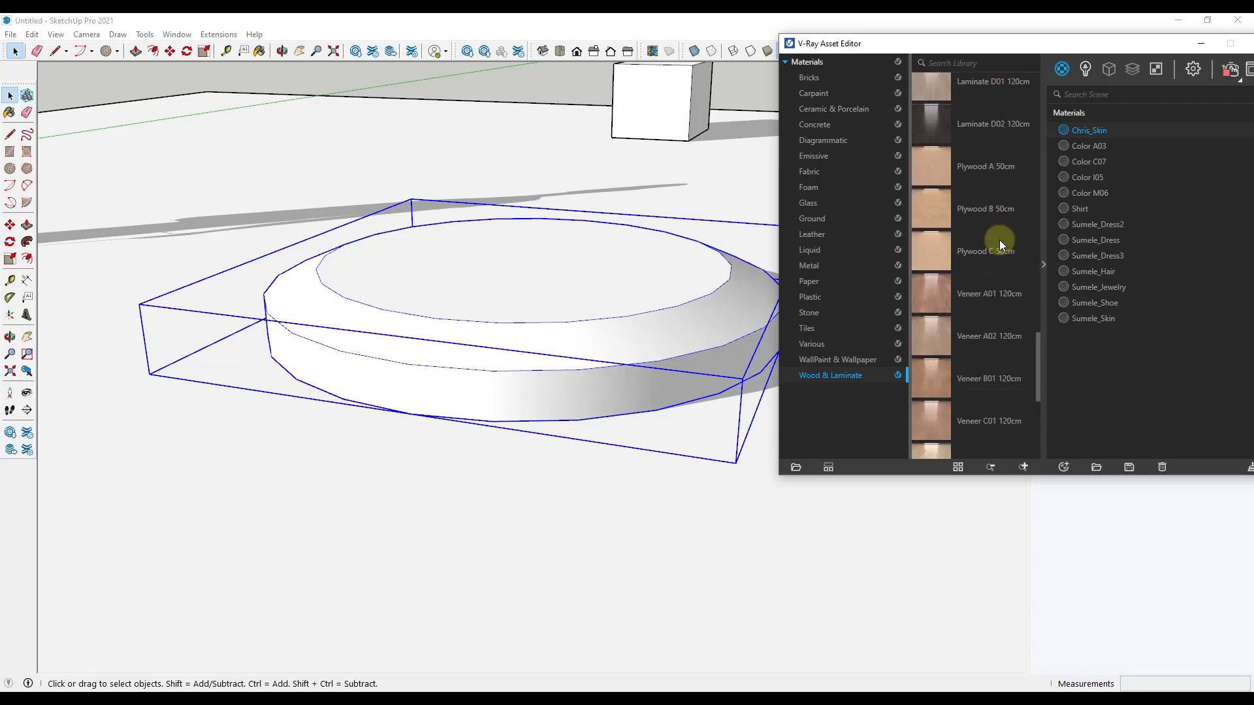
{"action": "scroll", "coordinate": [994, 269], "scroll_direction": "up", "scroll_amount": 1}
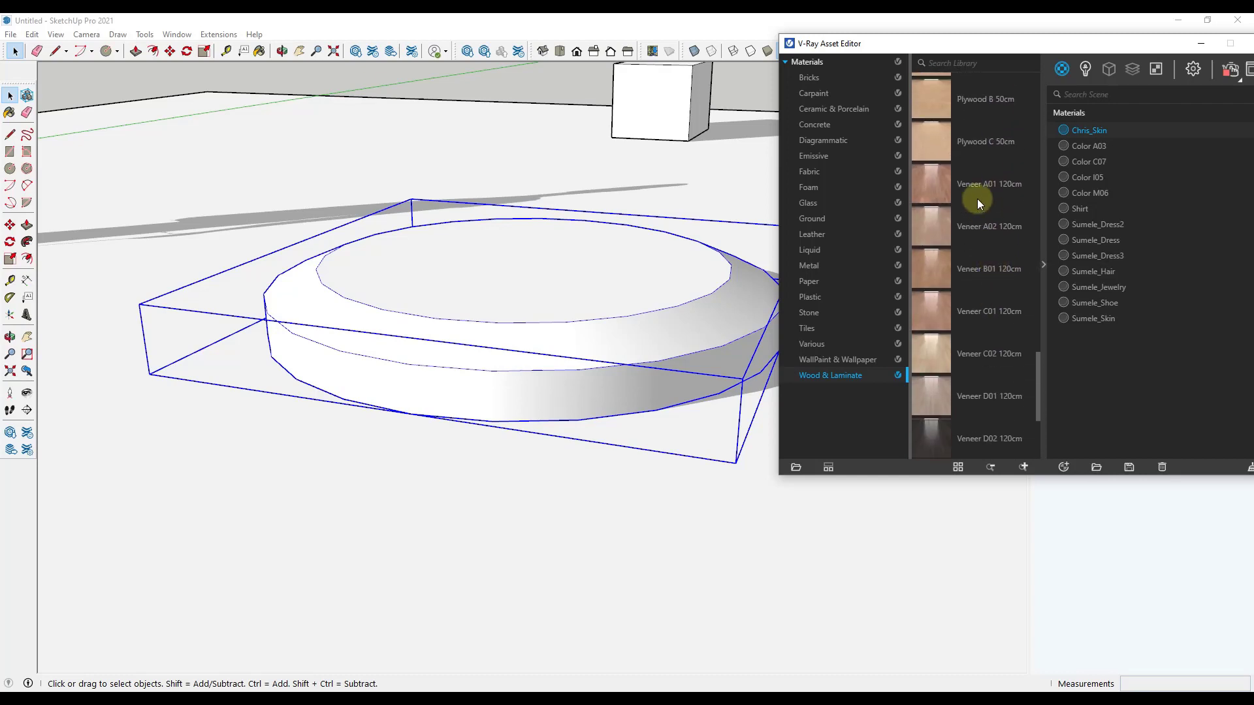
{"action": "left_click", "coordinate": [976, 183]}
{"action": "right_click", "coordinate": [981, 184]}
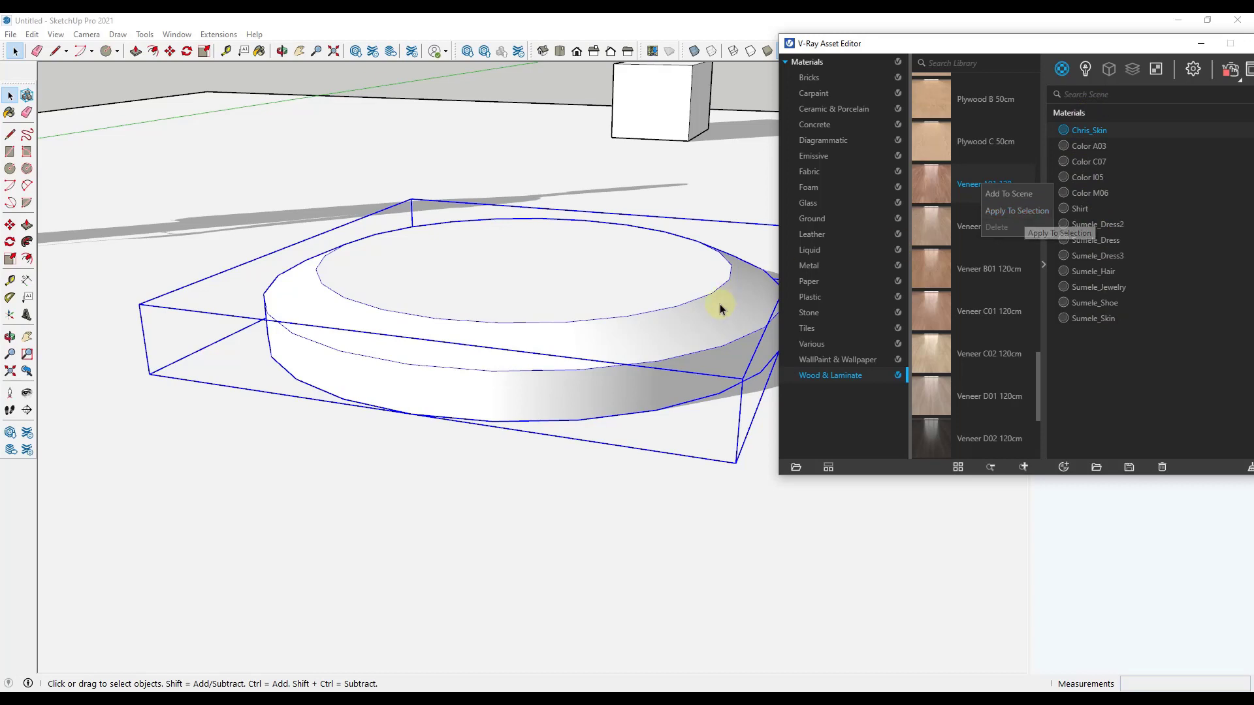
{"action": "left_click", "coordinate": [1025, 210]}
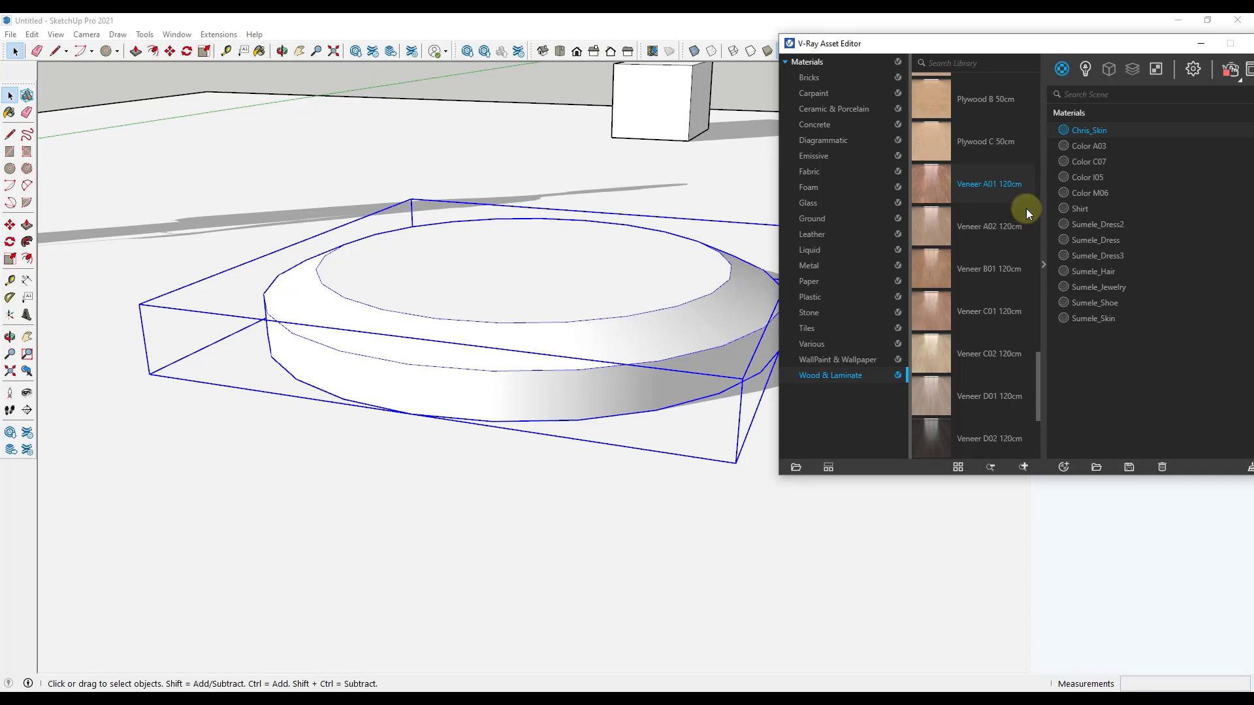
{"action": "right_click", "coordinate": [980, 181]}
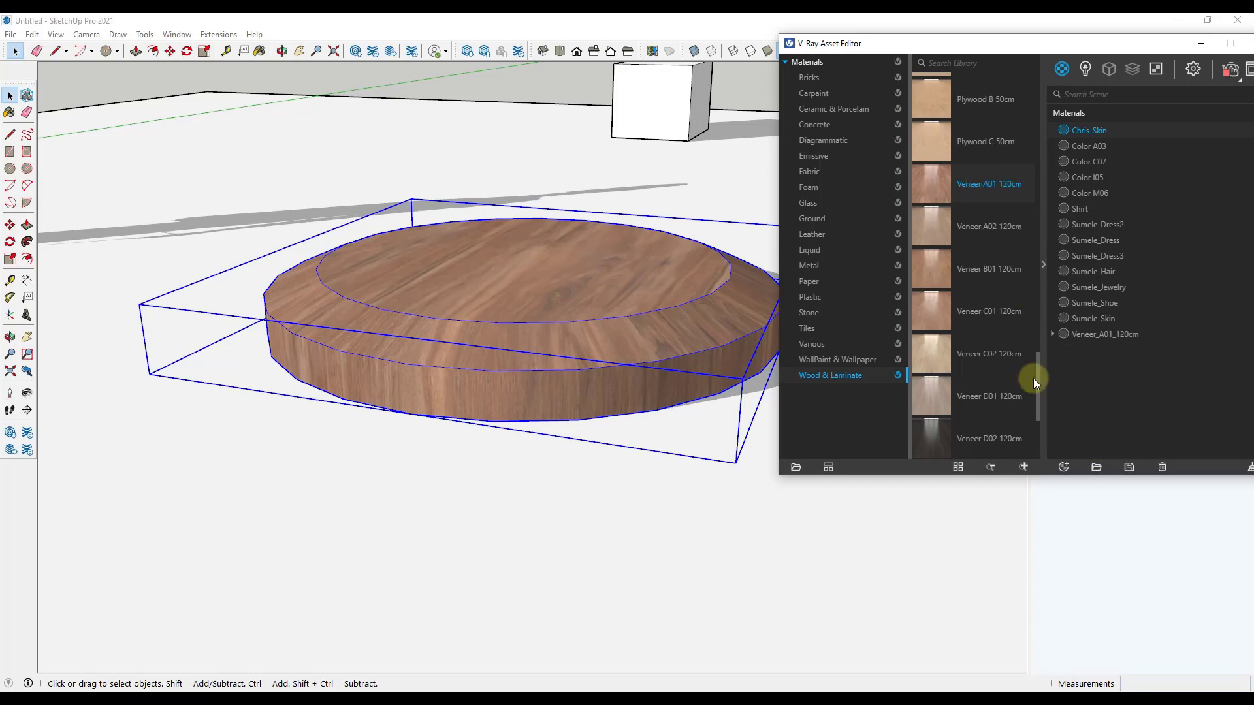
Step: Inspect the veneer on the disc from several sides in the model and in the V-Ray interactive render
{"action": "mouse_move", "coordinate": [638, 313]}
{"action": "middle_mouse_down"}
{"action": "mouse_move", "coordinate": [579, 364]}
{"action": "mouse_move", "coordinate": [416, 373]}
{"action": "mouse_move", "coordinate": [218, 324]}
{"action": "middle_mouse_up"}
{"action": "scroll", "coordinate": [696, 322], "scroll_direction": "up", "scroll_amount": 3}
{"action": "scroll", "coordinate": [643, 307], "scroll_direction": "down", "scroll_amount": 1}
{"action": "scroll", "coordinate": [653, 305], "scroll_direction": "down", "scroll_amount": 2}
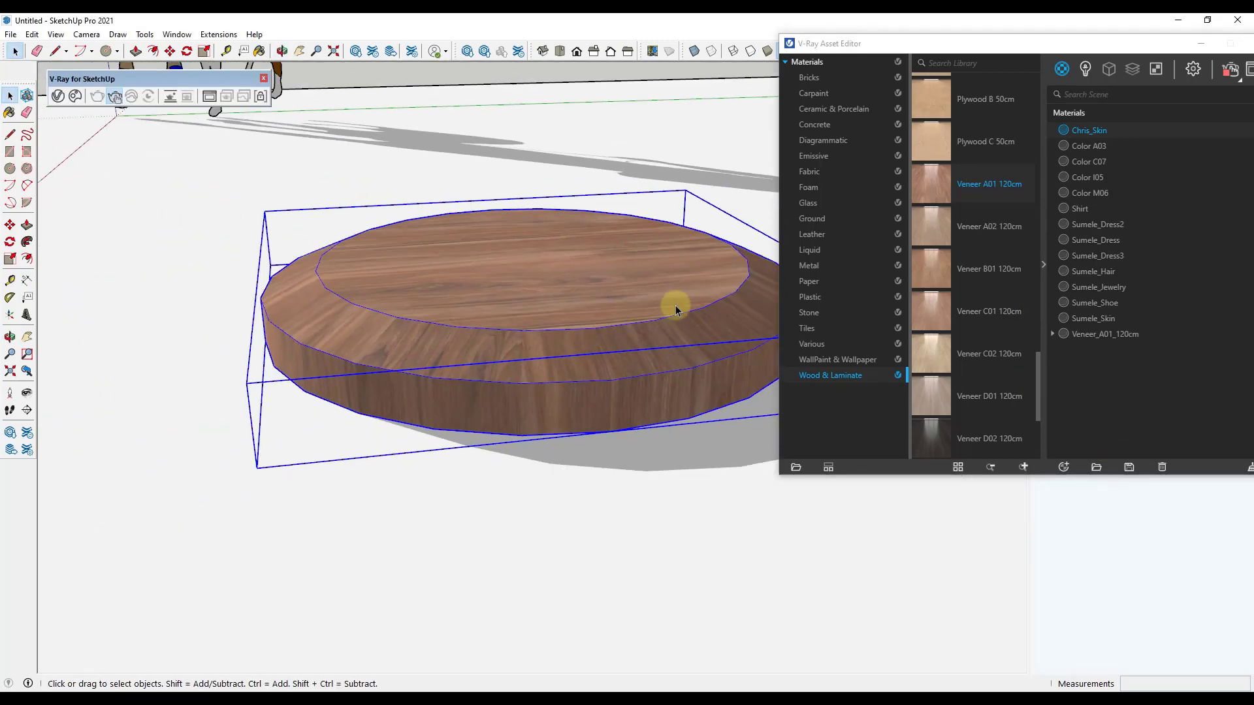
{"action": "middle_click_drag", "start_coordinate": [673, 302], "coordinate": [798, 305]}
{"action": "middle_click_drag", "start_coordinate": [505, 330], "coordinate": [679, 322]}
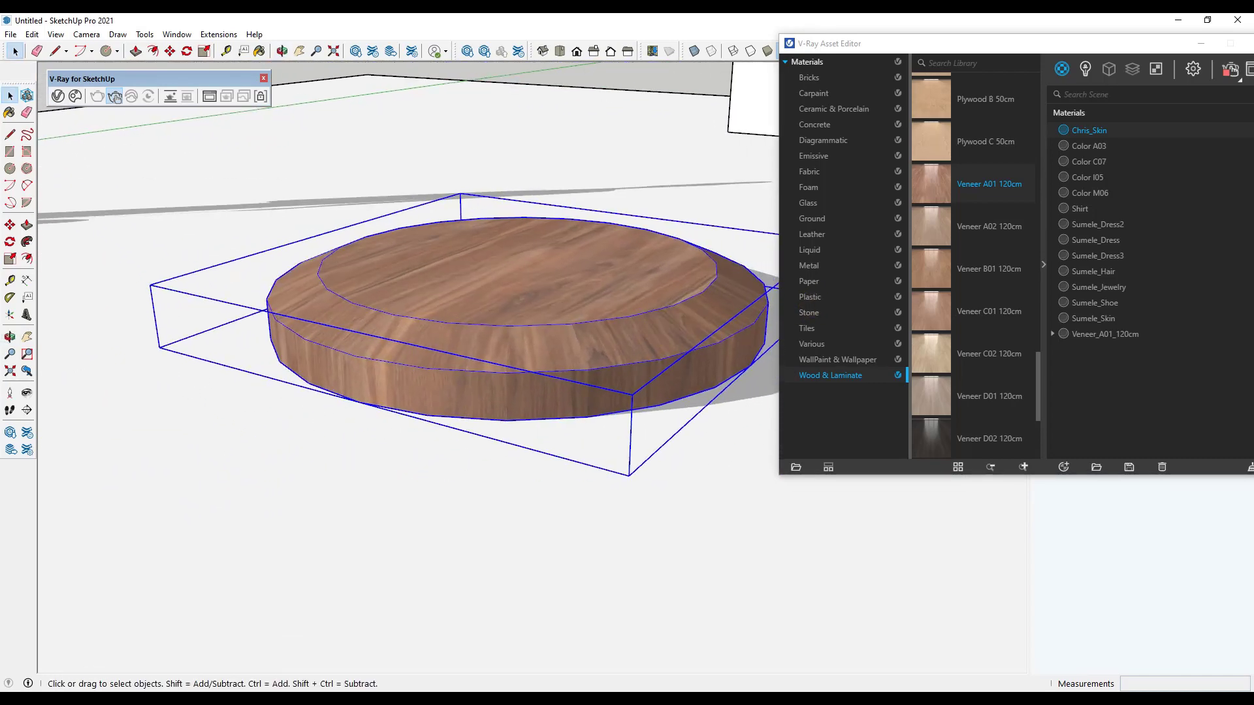
{"action": "left_click", "coordinate": [114, 97]}
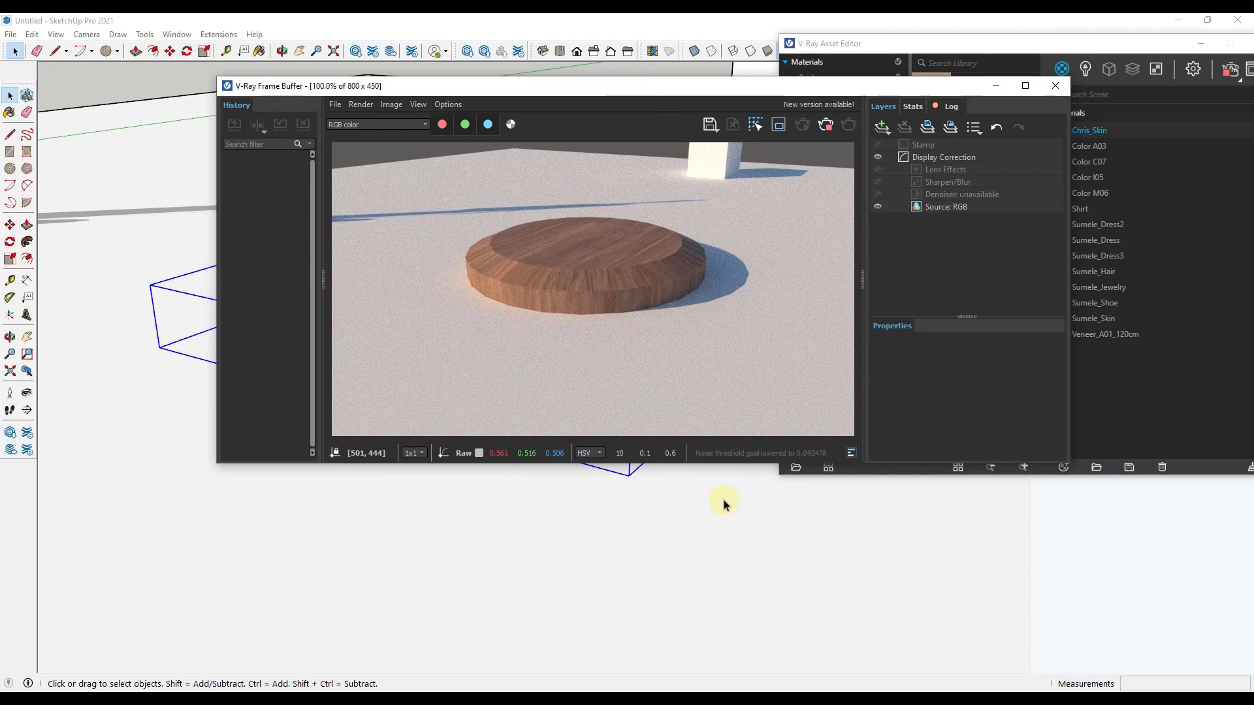
{"action": "middle_click_drag", "start_coordinate": [723, 504], "coordinate": [433, 512]}
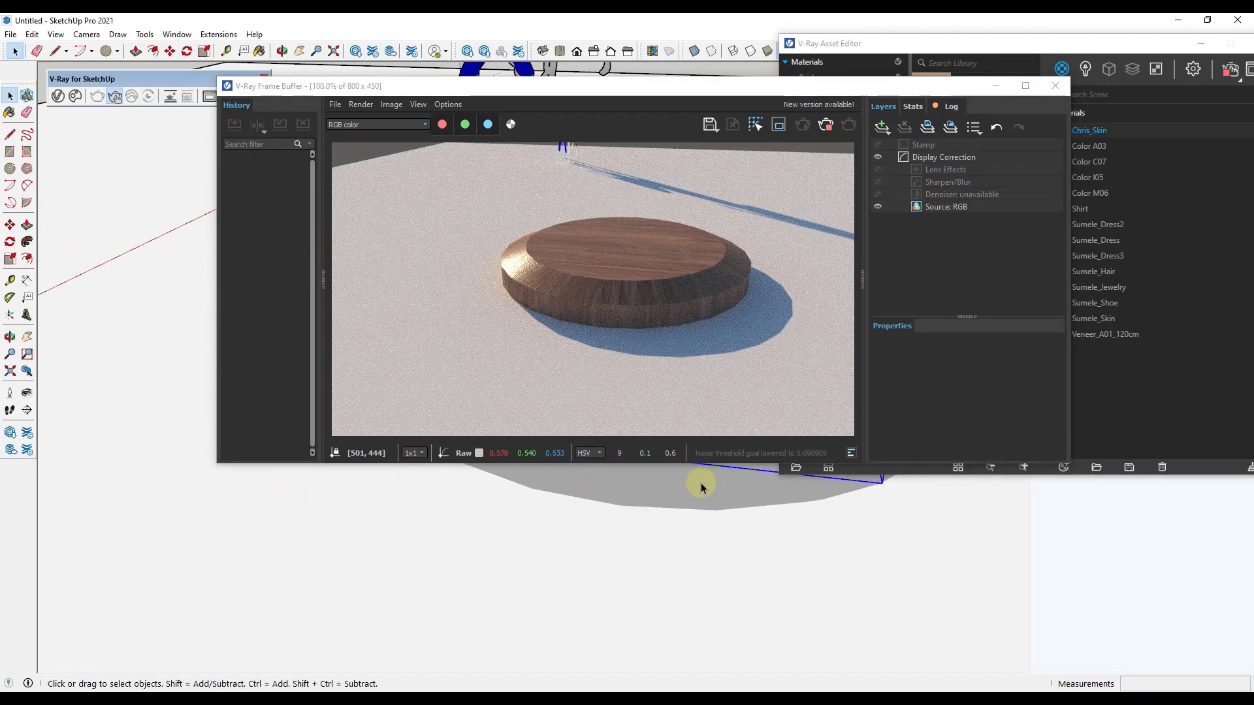
{"action": "middle_click_drag", "start_coordinate": [373, 498], "coordinate": [585, 482]}
Step: Examine the disc's wood grain, surface relief and sun reflections up close in the live render
{"action": "scroll", "coordinate": [586, 482], "scroll_direction": "up", "scroll_amount": 8}
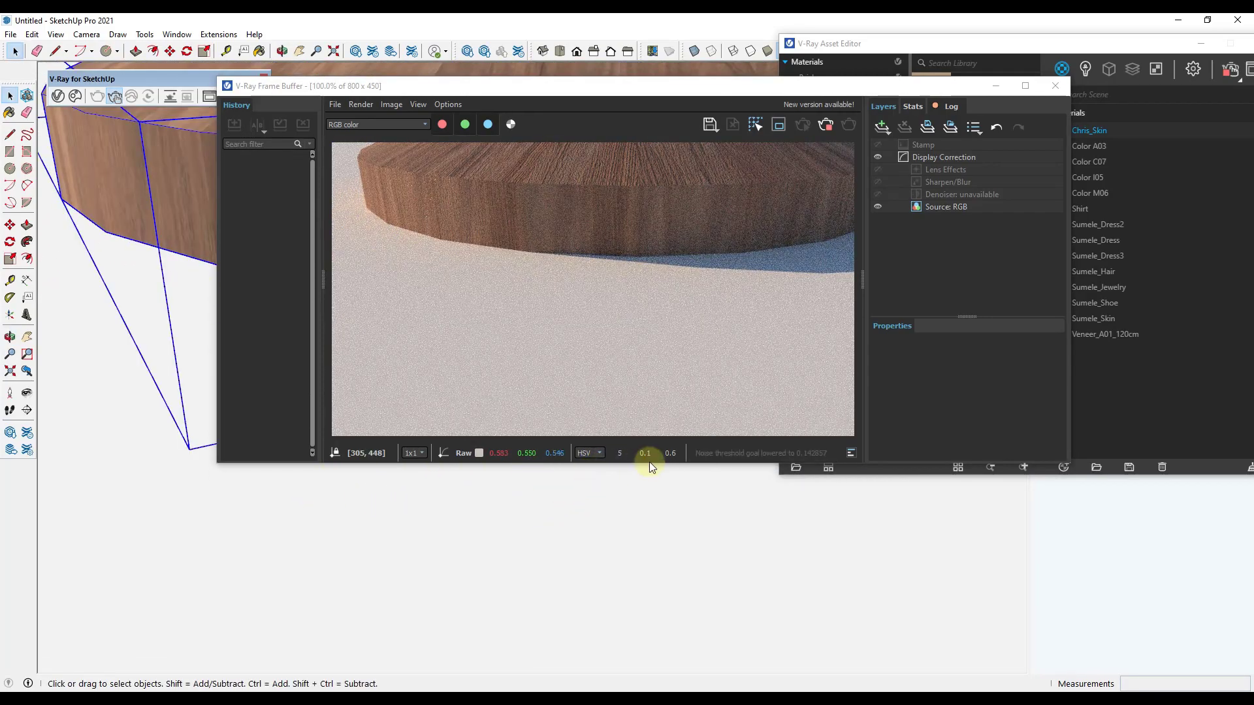
{"action": "middle_click_drag", "start_coordinate": [640, 498], "coordinate": [653, 613]}
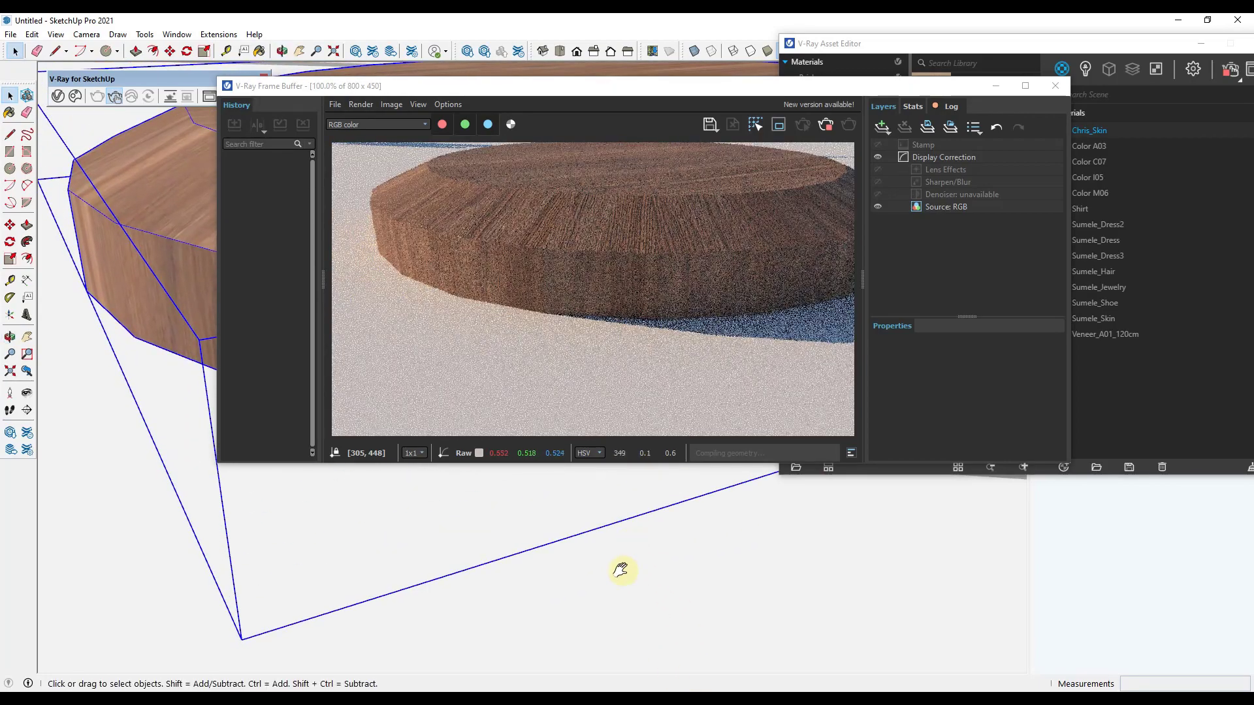
{"action": "scroll", "coordinate": [614, 636], "scroll_direction": "up", "scroll_amount": 5}
{"action": "scroll", "coordinate": [575, 509], "scroll_direction": "up", "scroll_amount": 3}
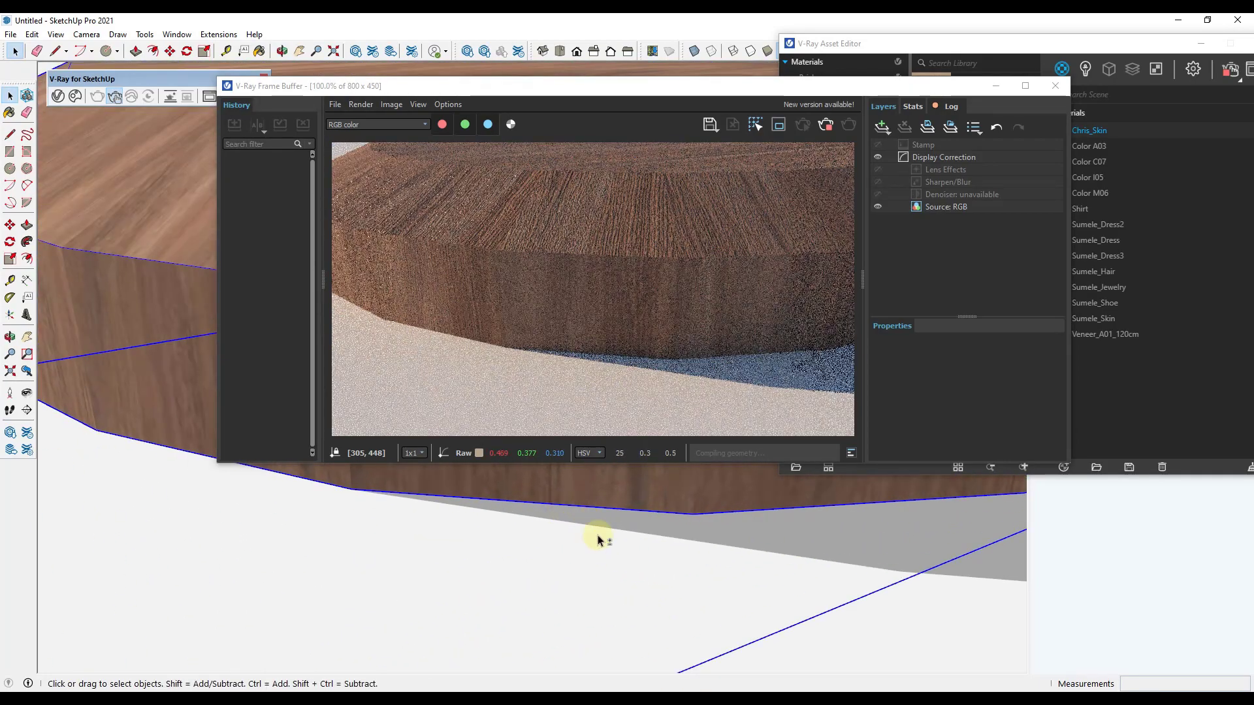
{"action": "scroll", "coordinate": [596, 537], "scroll_direction": "up", "scroll_amount": 3}
{"action": "mouse_move", "coordinate": [599, 574]}
{"action": "middle_mouse_down"}
{"action": "mouse_move", "coordinate": [623, 635]}
{"action": "mouse_move", "coordinate": [621, 610]}
{"action": "middle_mouse_up"}
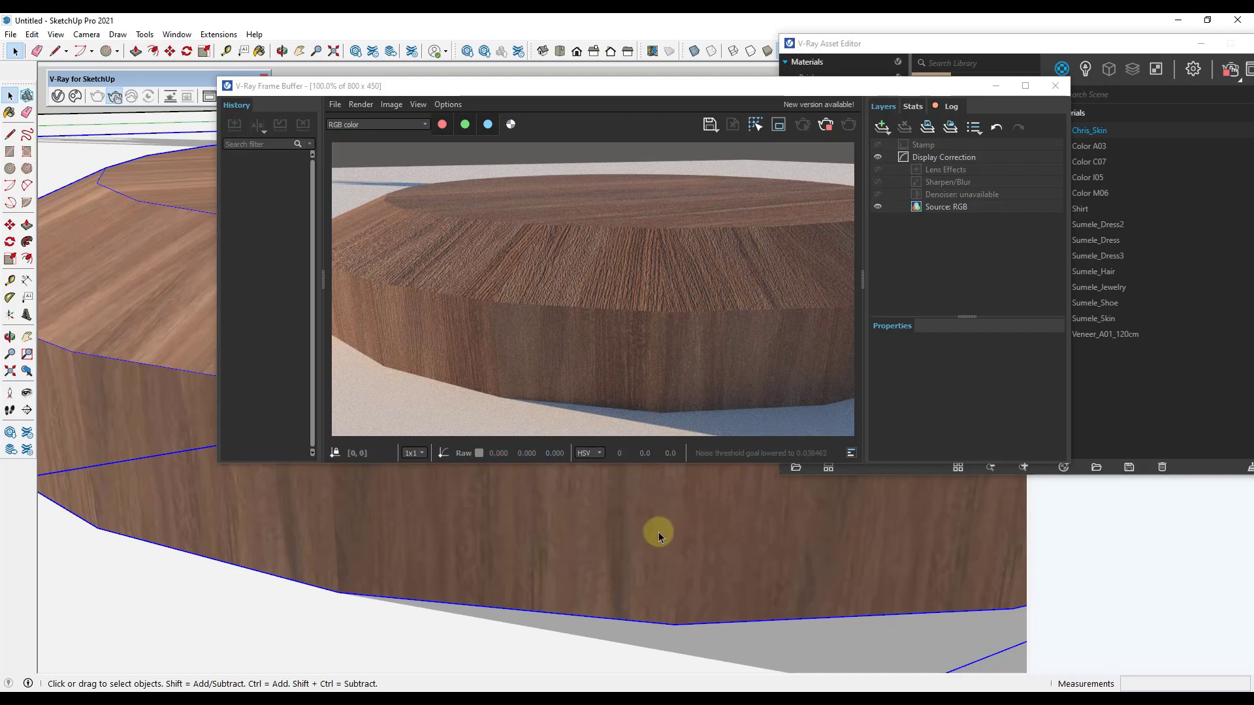
{"action": "mouse_move", "coordinate": [854, 530]}
{"action": "middle_mouse_down"}
{"action": "mouse_move", "coordinate": [610, 540]}
{"action": "mouse_move", "coordinate": [448, 512]}
{"action": "middle_mouse_up"}
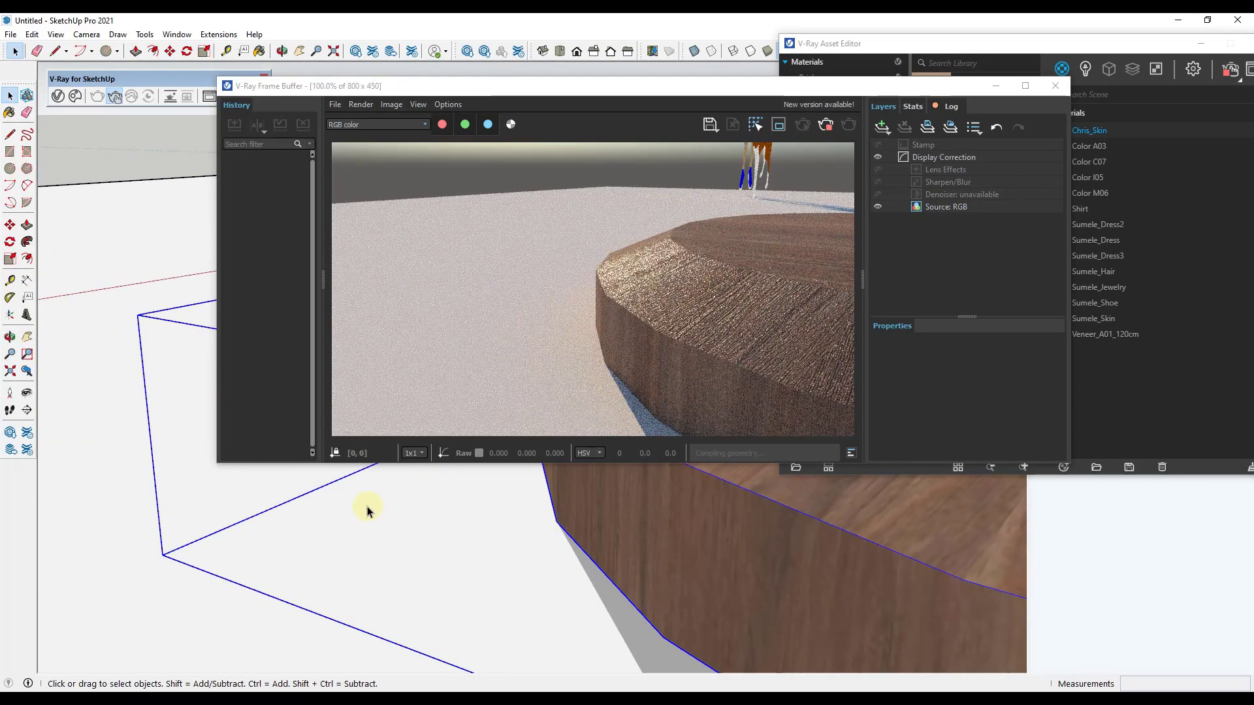
{"action": "mouse_move", "coordinate": [367, 507]}
{"action": "middle_mouse_down"}
{"action": "mouse_move", "coordinate": [876, 587]}
{"action": "mouse_move", "coordinate": [147, 505]}
{"action": "mouse_move", "coordinate": [868, 576]}
{"action": "mouse_move", "coordinate": [778, 562]}
{"action": "mouse_move", "coordinate": [574, 591]}
{"action": "middle_mouse_up"}
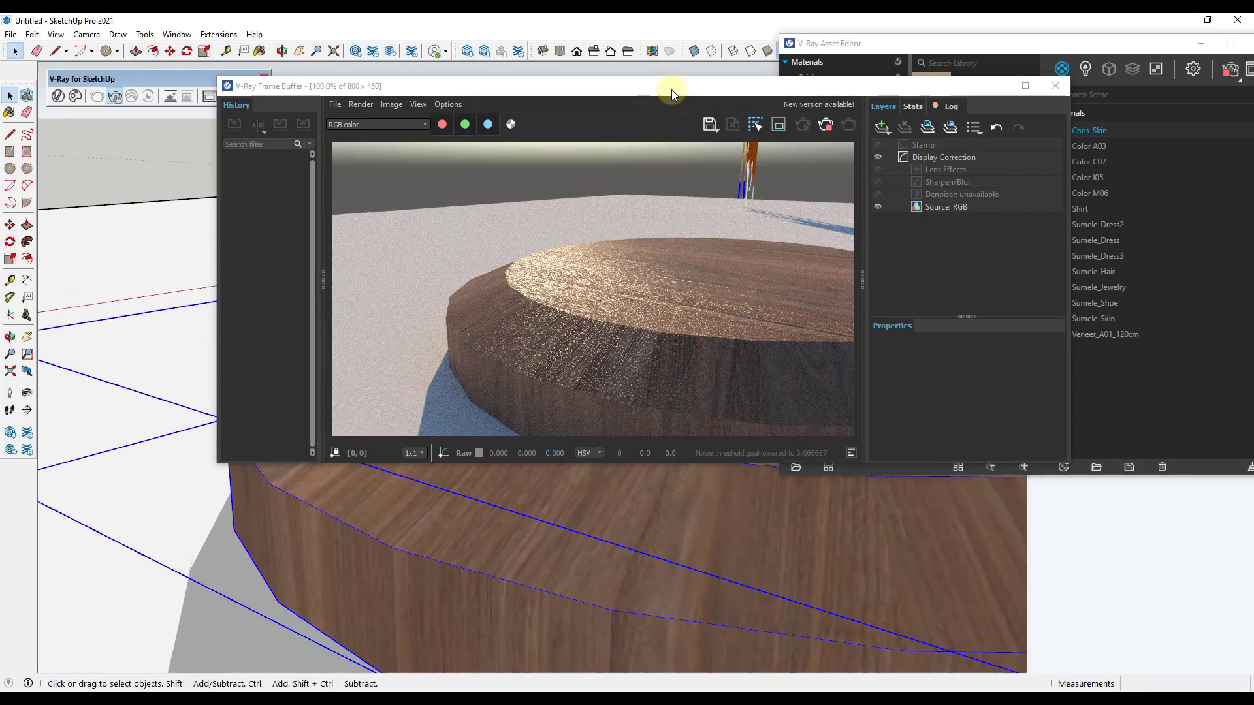
Step: Try painting the disc group with SketchUp's Default material while watching the live render, and undo the paint
{"action": "left_click_drag", "start_coordinate": [676, 93], "coordinate": [547, 124]}
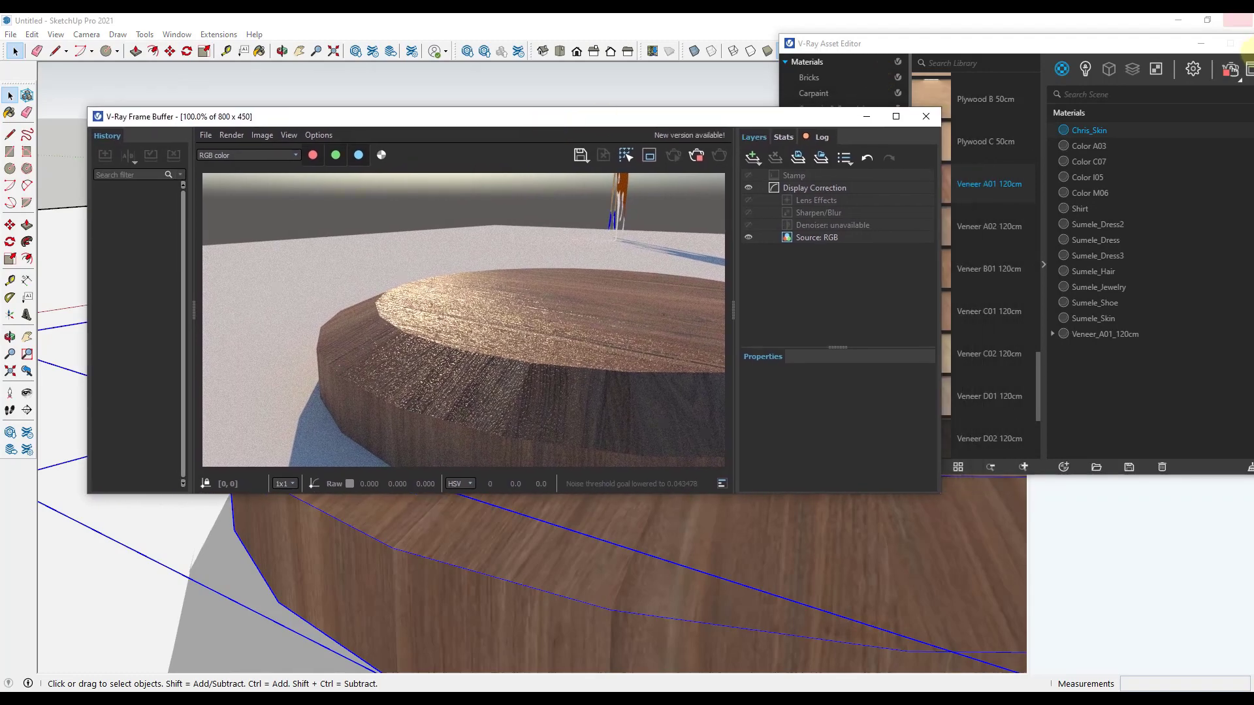
{"action": "left_click", "coordinate": [1200, 43]}
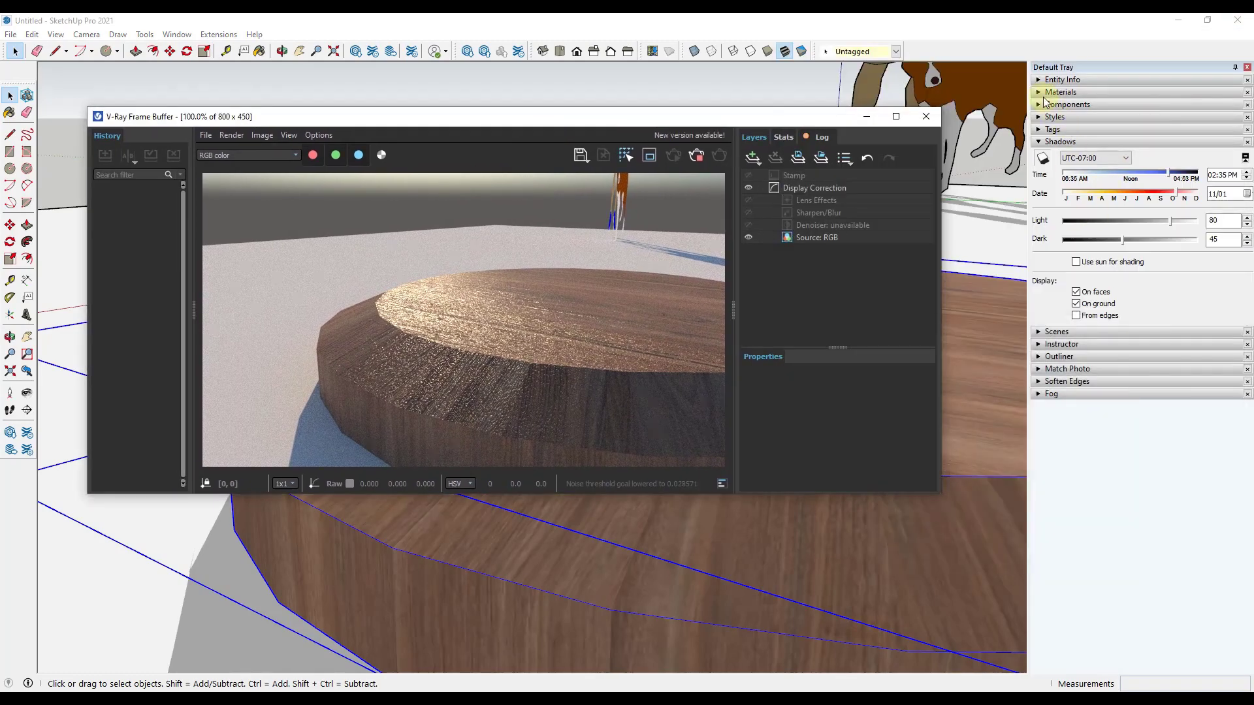
{"action": "left_click", "coordinate": [1059, 92]}
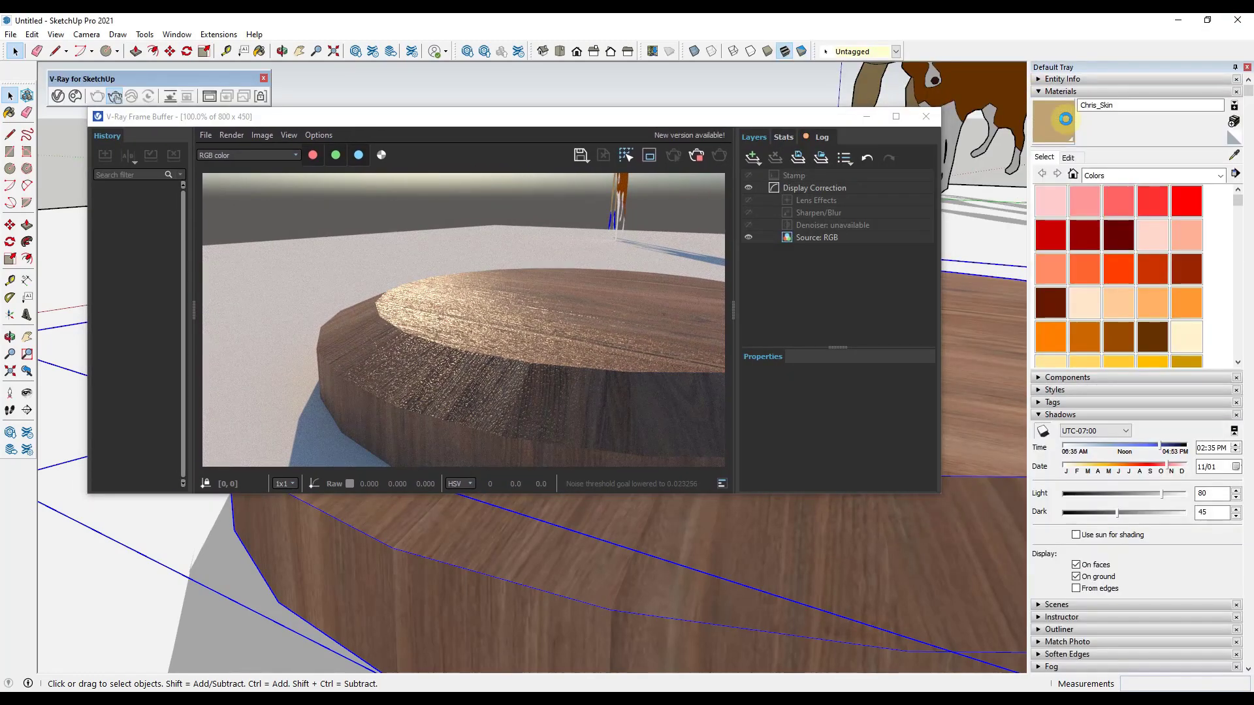
{"action": "left_click", "coordinate": [1234, 137]}
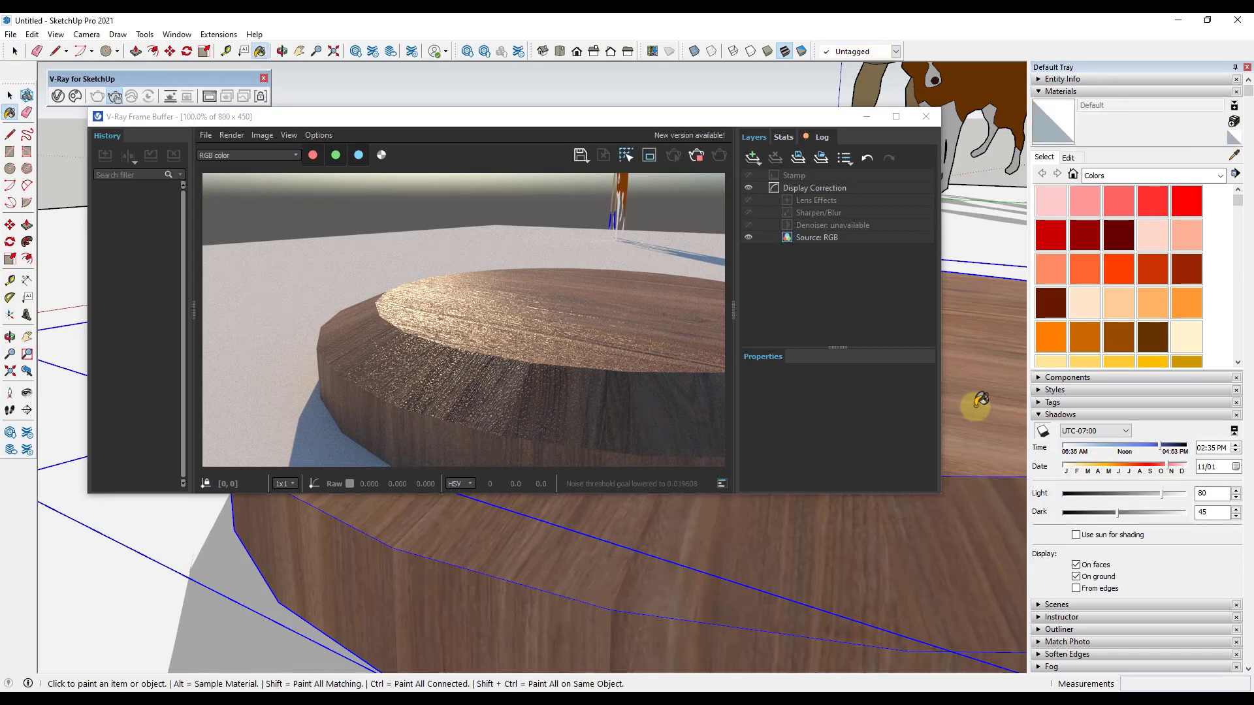
{"action": "left_click", "coordinate": [978, 402]}
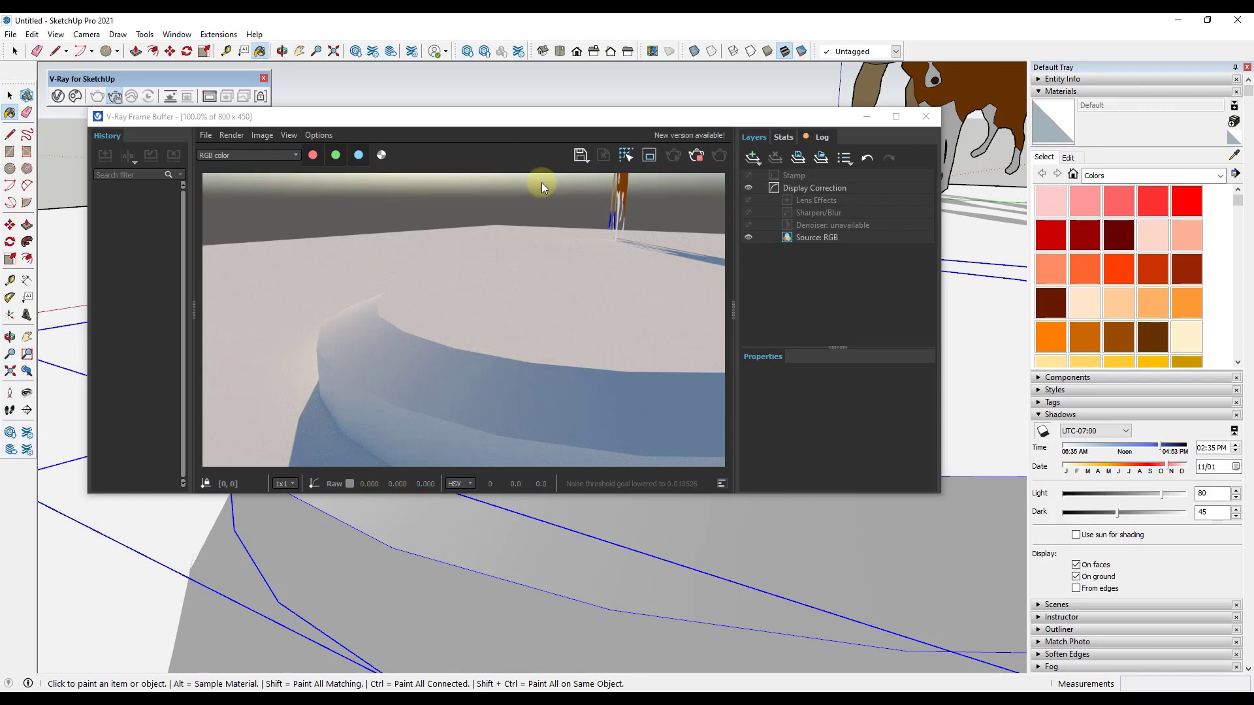
{"action": "key", "text": "ctrl+z"}
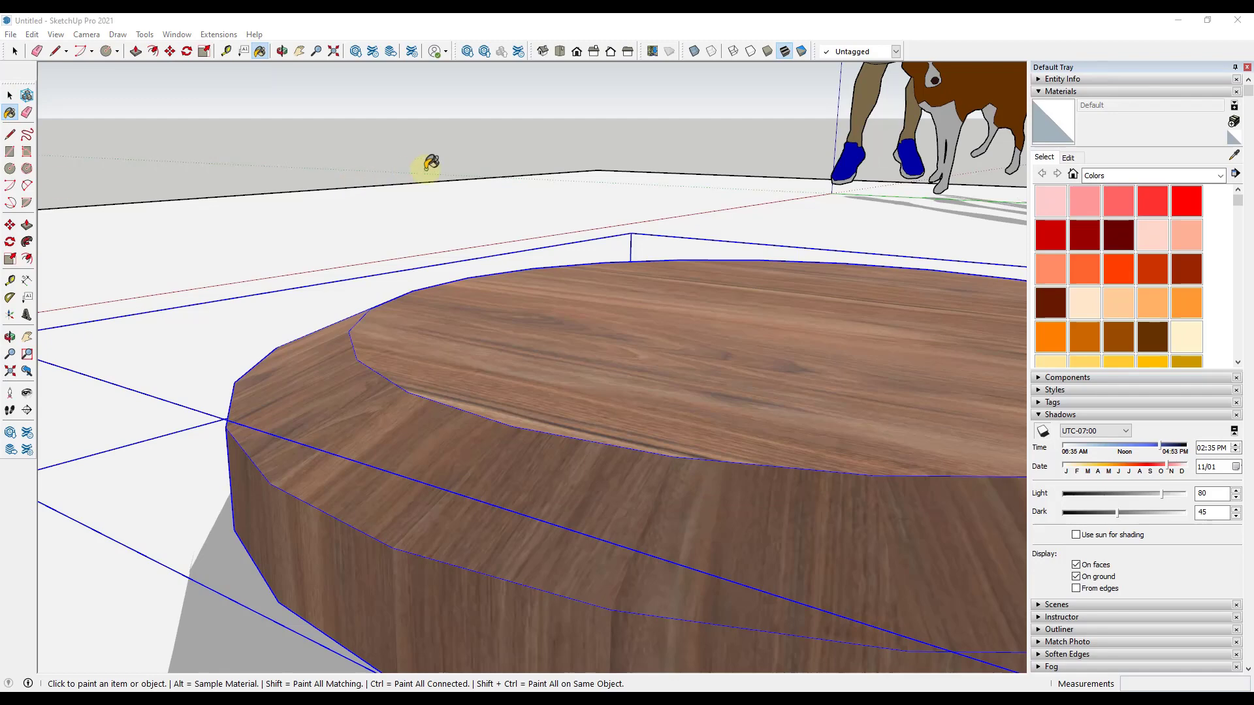
Step: Bring the V-Ray Asset Editor back over the model and select the scene material Veneer_A01_120cm
{"action": "left_click", "coordinate": [426, 169]}
{"action": "key", "text": "space"}
{"action": "left_click", "coordinate": [58, 95]}
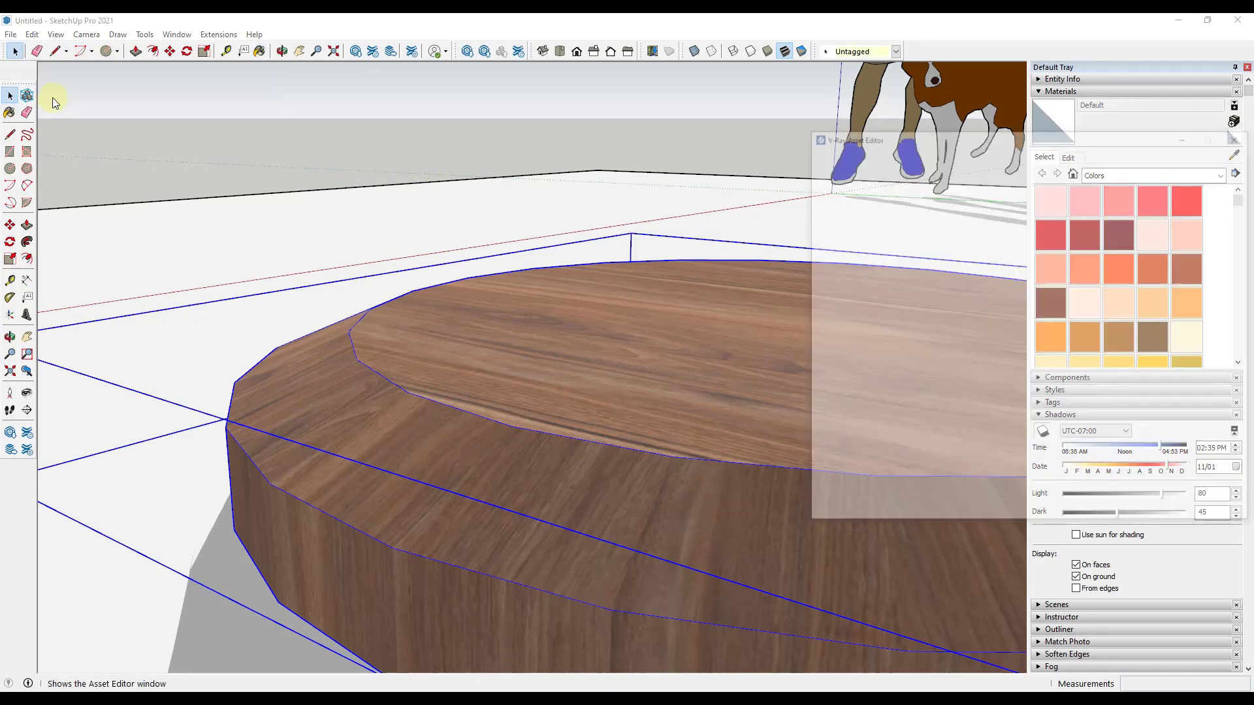
{"action": "left_click_drag", "start_coordinate": [1016, 51], "coordinate": [474, 124]}
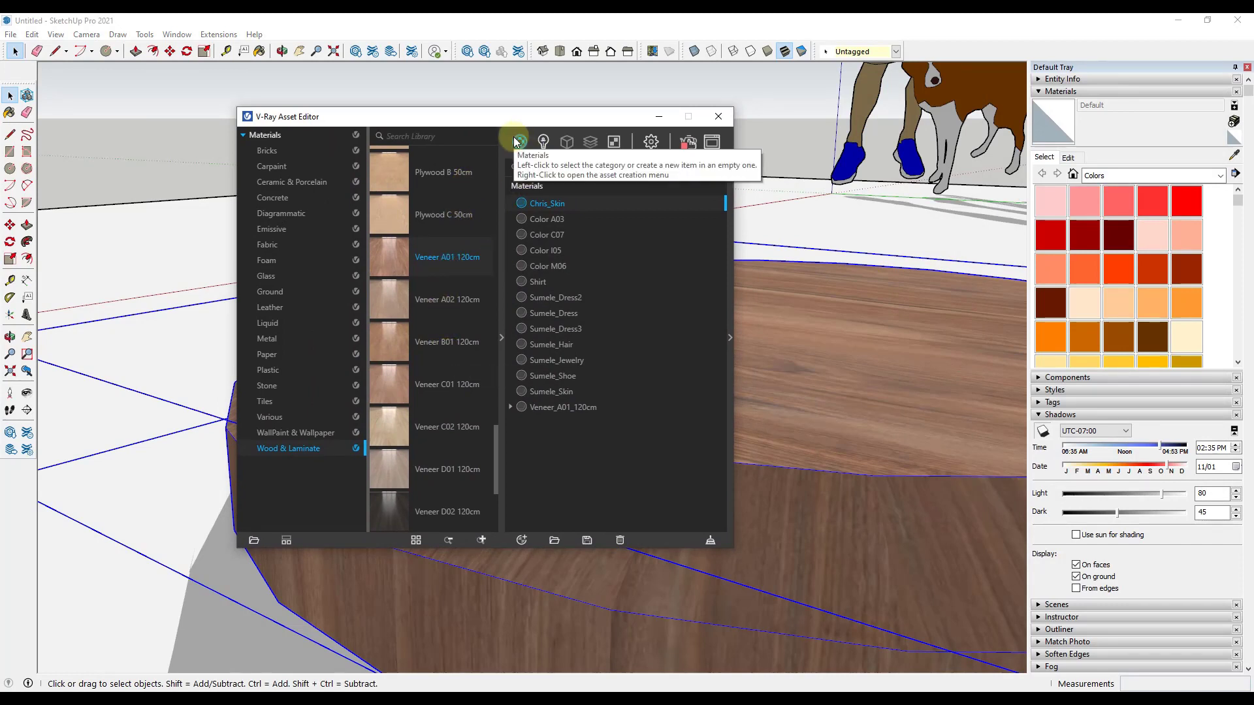
{"action": "left_click", "coordinate": [549, 408]}
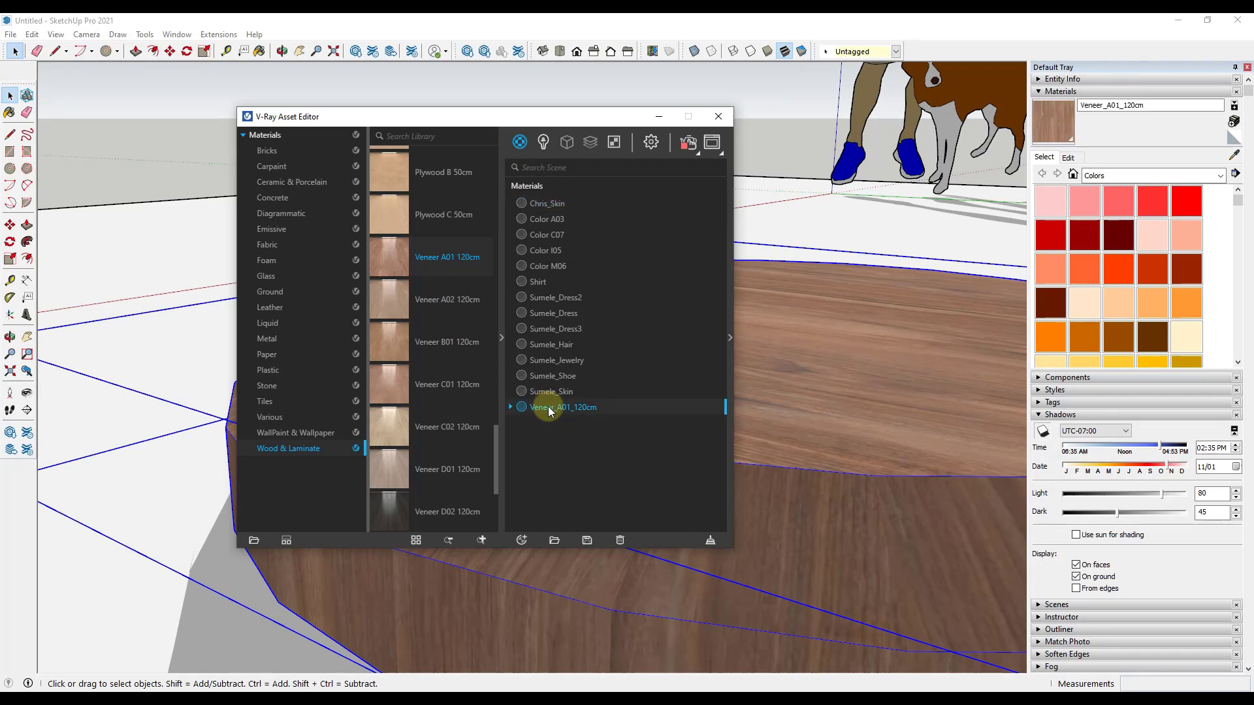
Step: Examine the Veneer_A01_120cm material's V-Ray settings, including its Bump options and the texture maps it is built from
{"action": "left_click", "coordinate": [729, 340]}
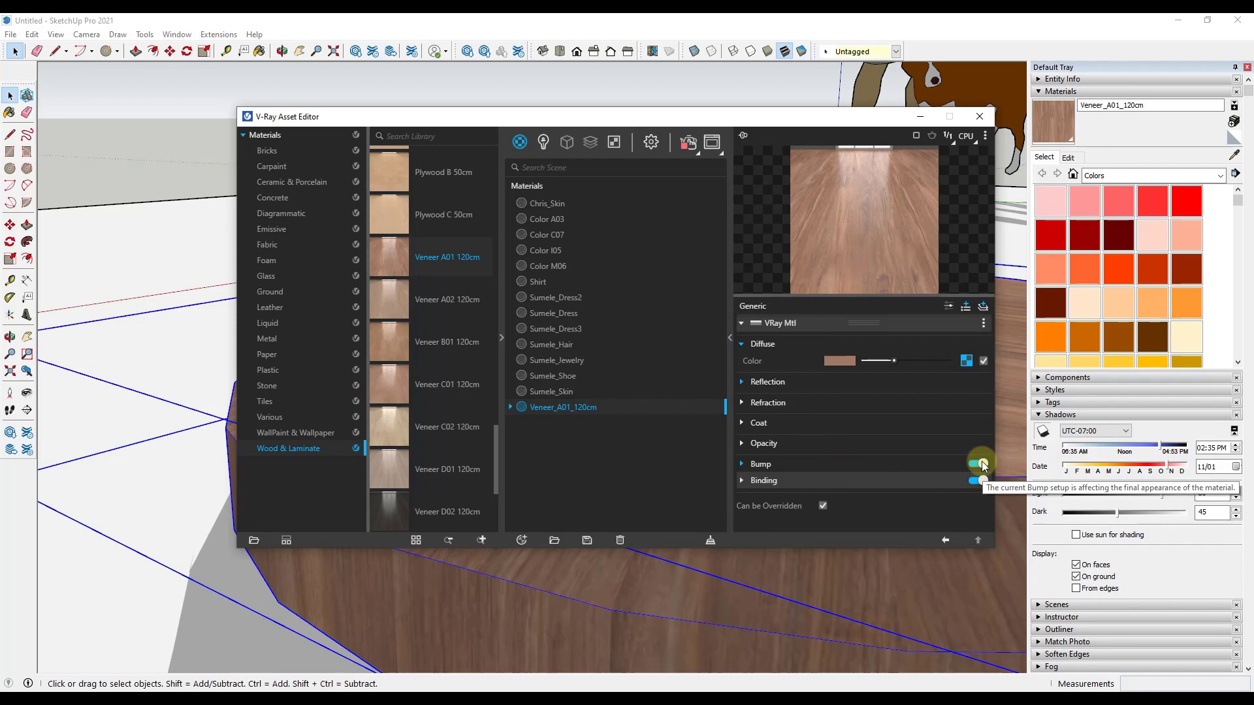
{"action": "left_click", "coordinate": [743, 465]}
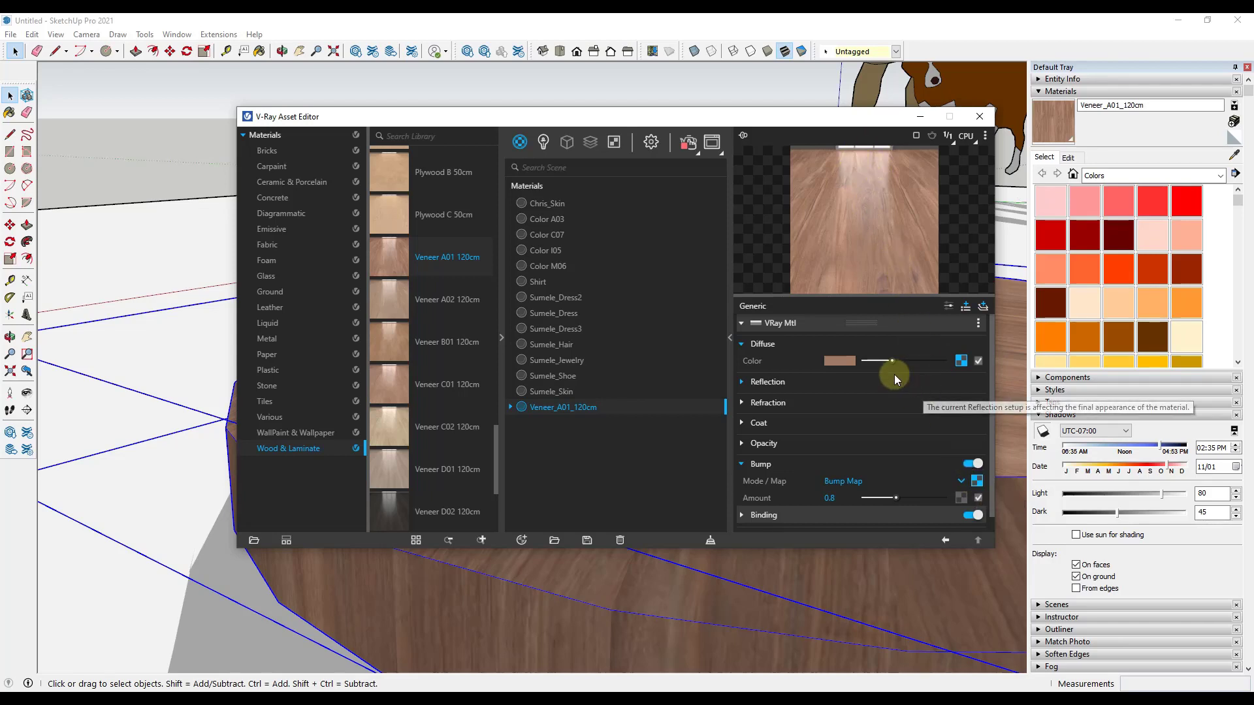
{"action": "scroll", "coordinate": [873, 422], "scroll_direction": "down", "scroll_amount": 1}
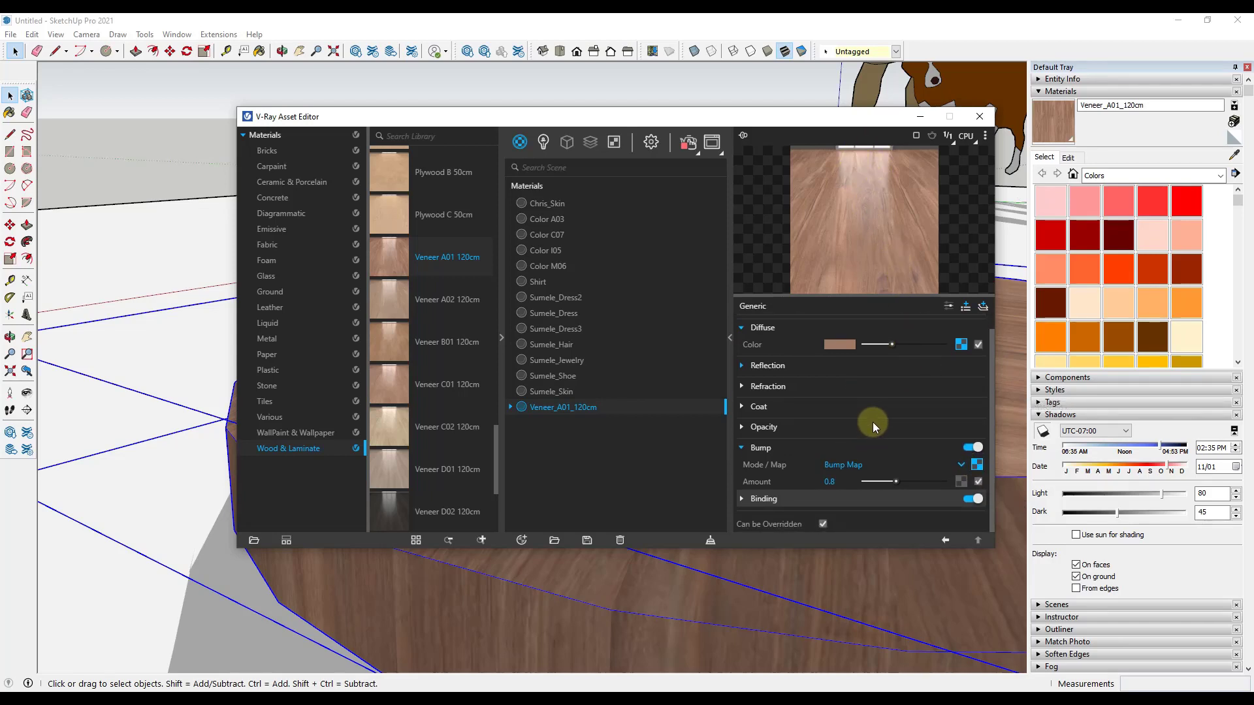
{"action": "scroll", "coordinate": [872, 422], "scroll_direction": "up", "scroll_amount": 1}
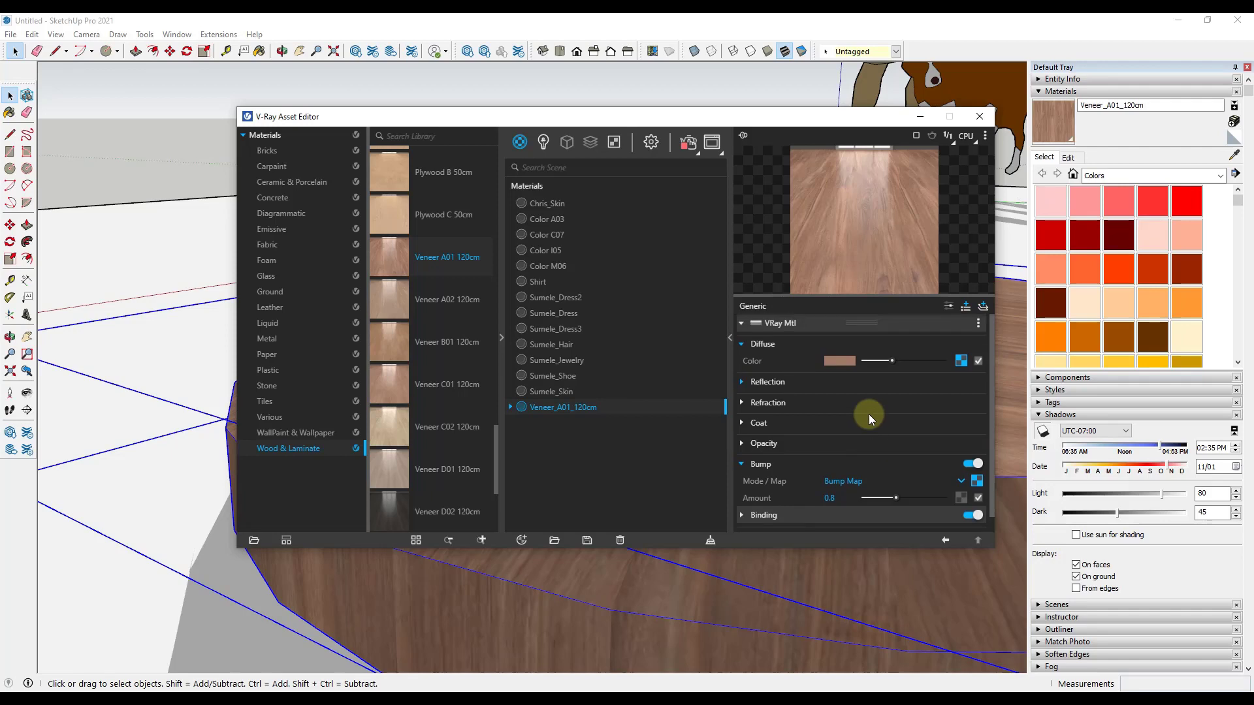
{"action": "left_click", "coordinate": [510, 406]}
{"action": "left_click", "coordinate": [741, 344]}
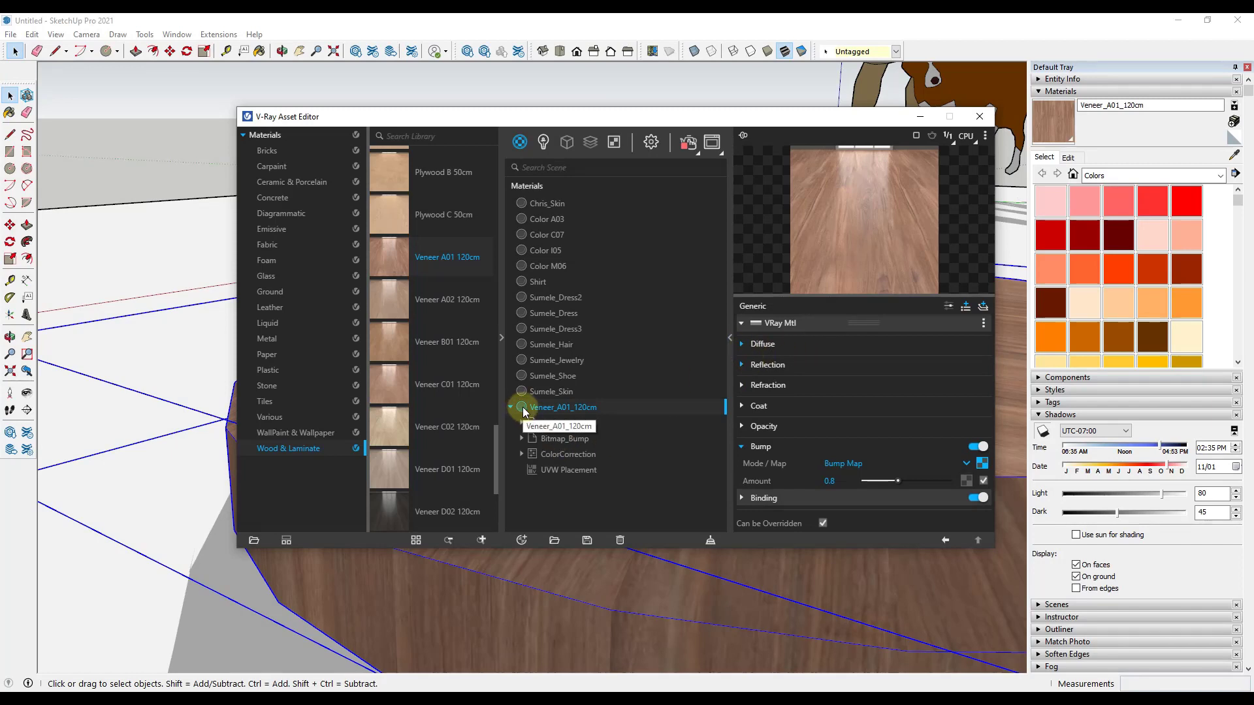
Step: Show the materials used in the model in SketchUp's Materials and open Veneer_A01_120cm's texture size for editing
{"action": "left_click", "coordinate": [1138, 176]}
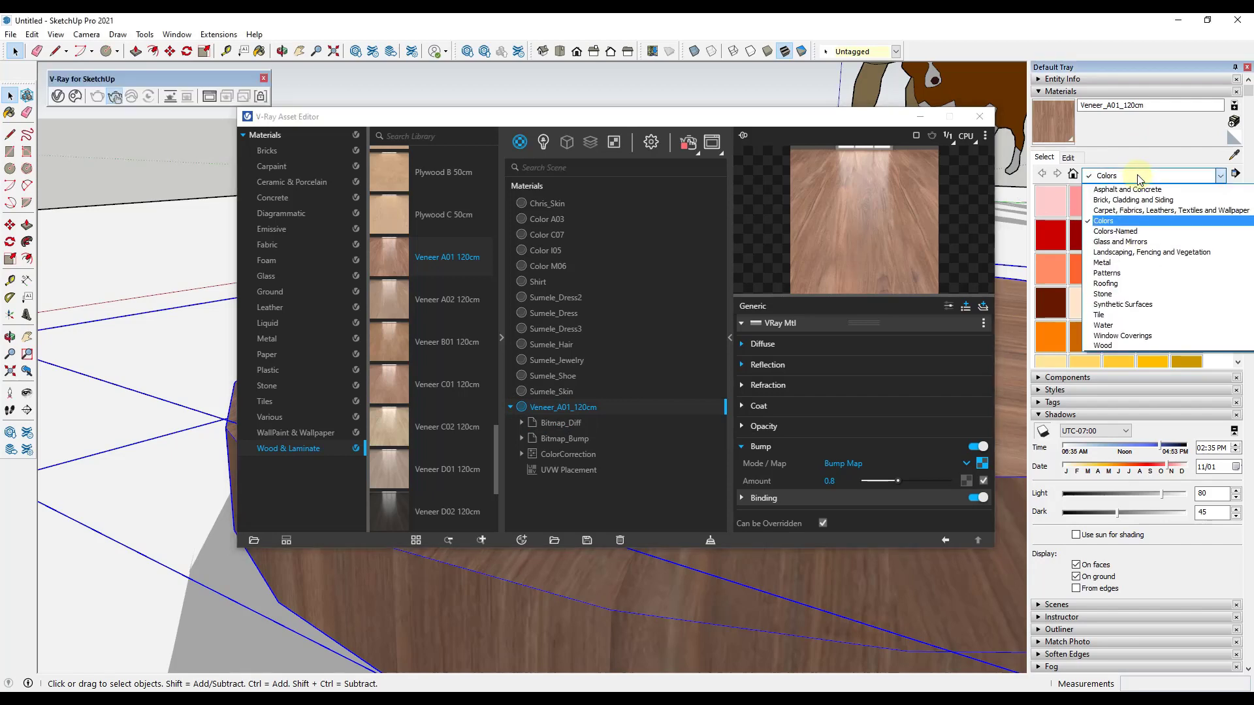
{"action": "left_click", "coordinate": [1113, 189]}
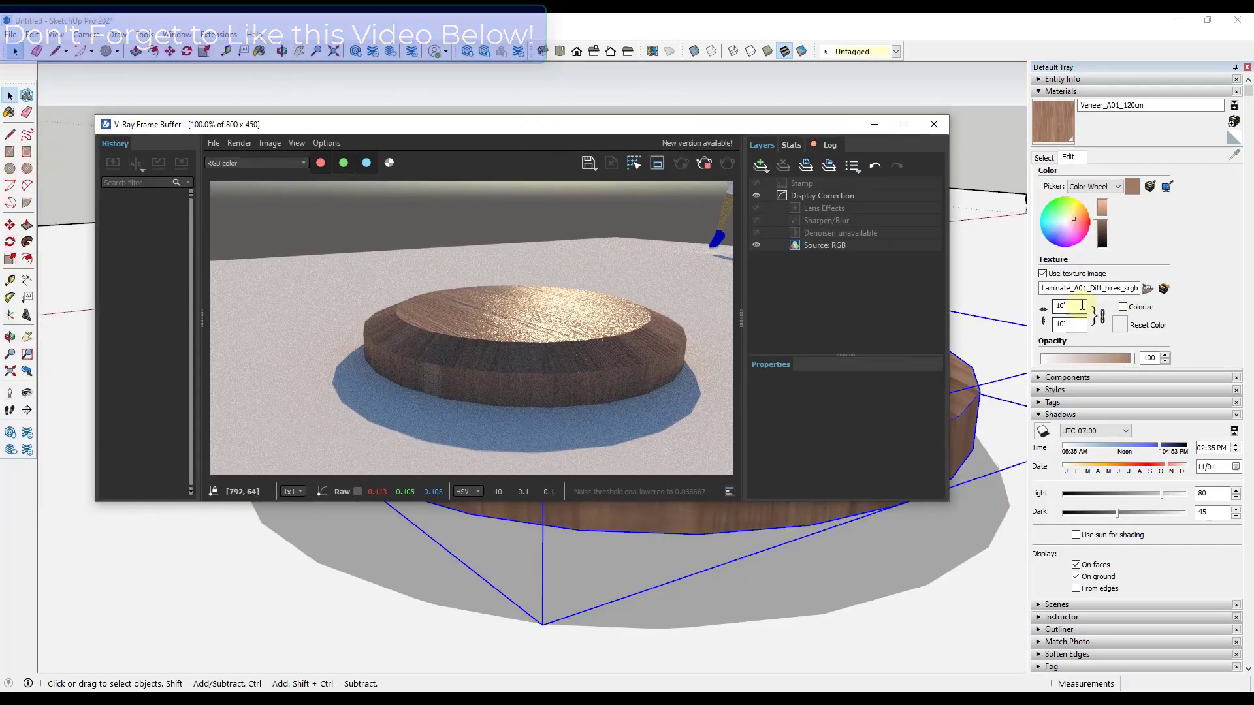
{"action": "double_click", "coordinate": [1082, 304]}
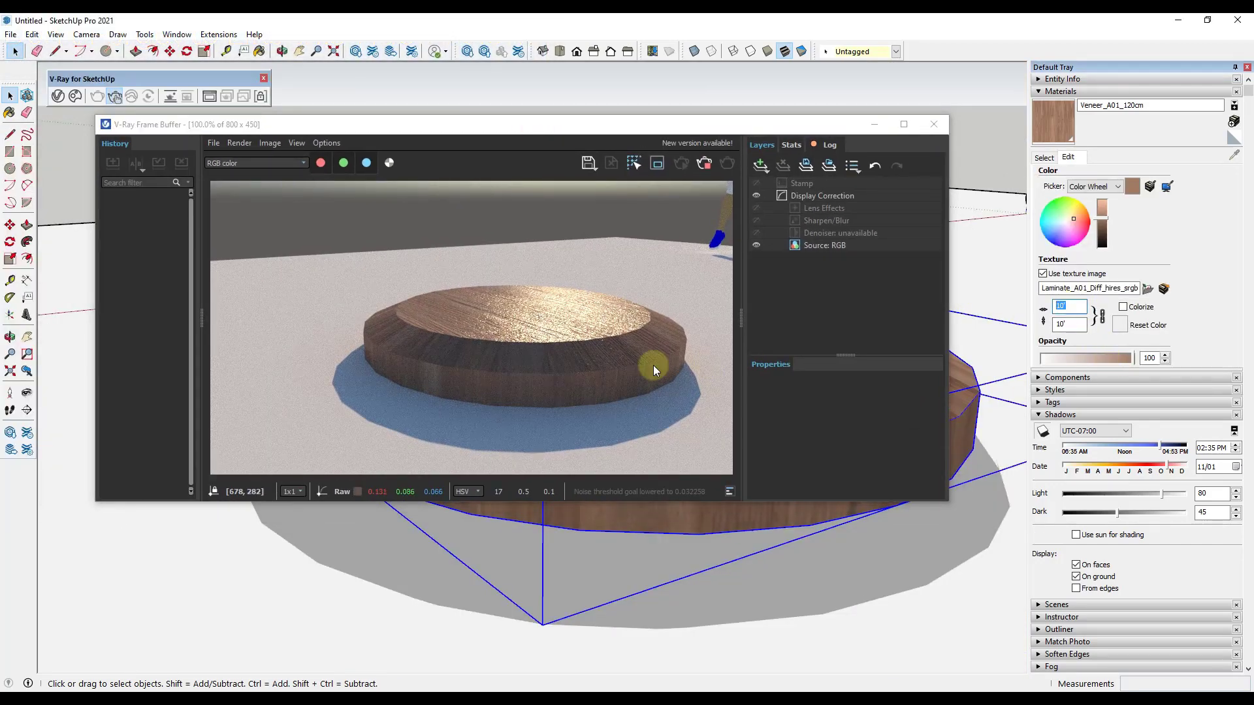
Step: Try a texture width of 1" for the veneer and inspect the grain on the disc in the model and live render
{"action": "type", "text": "1"}
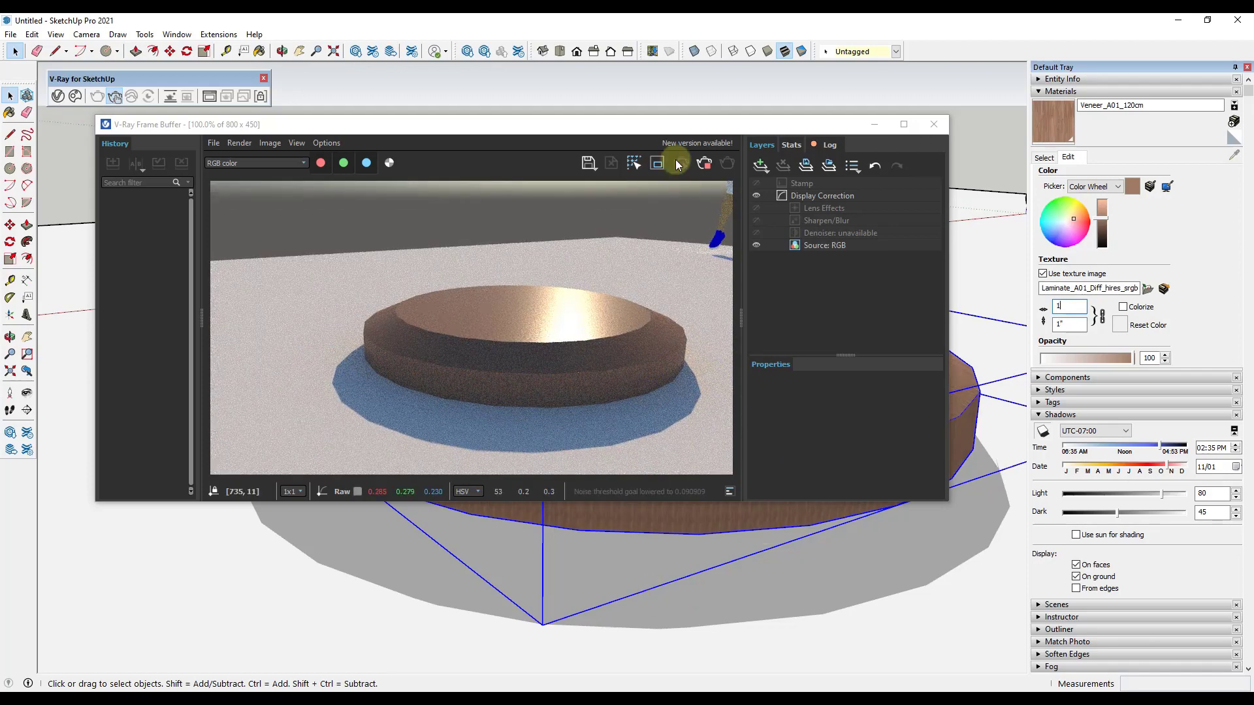
{"action": "left_click", "coordinate": [447, 143]}
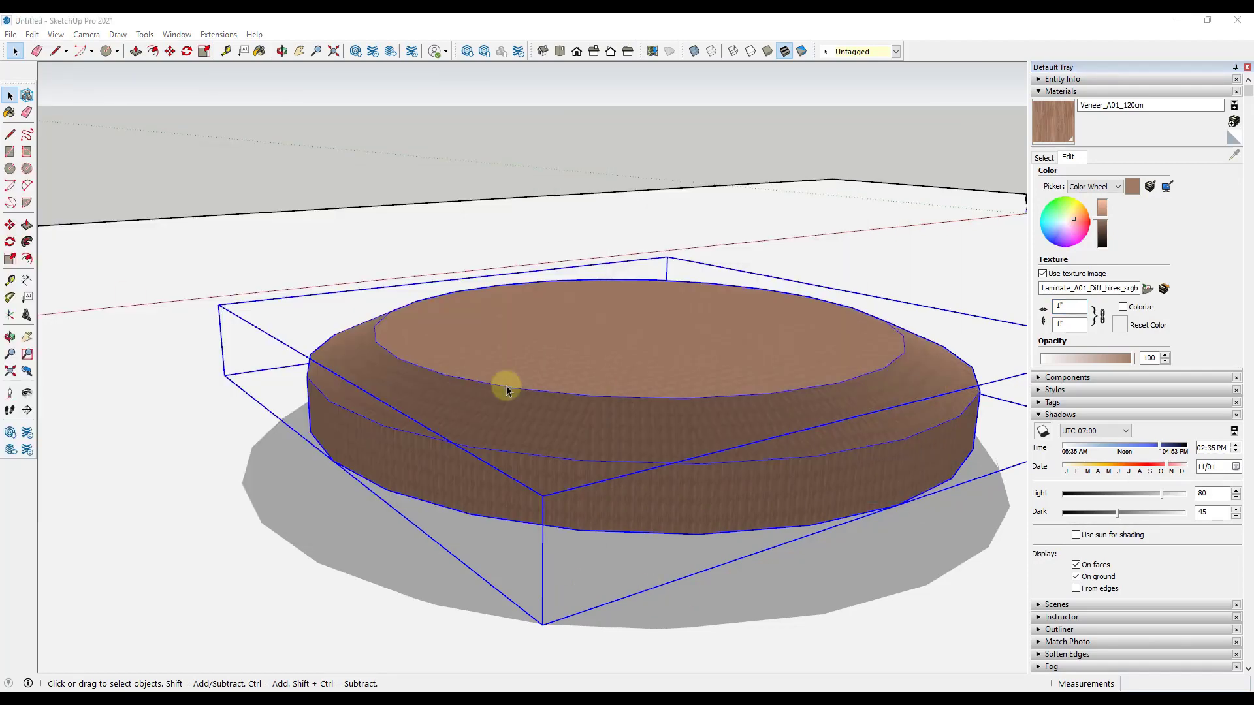
{"action": "scroll", "coordinate": [647, 420], "scroll_direction": "up", "scroll_amount": 5}
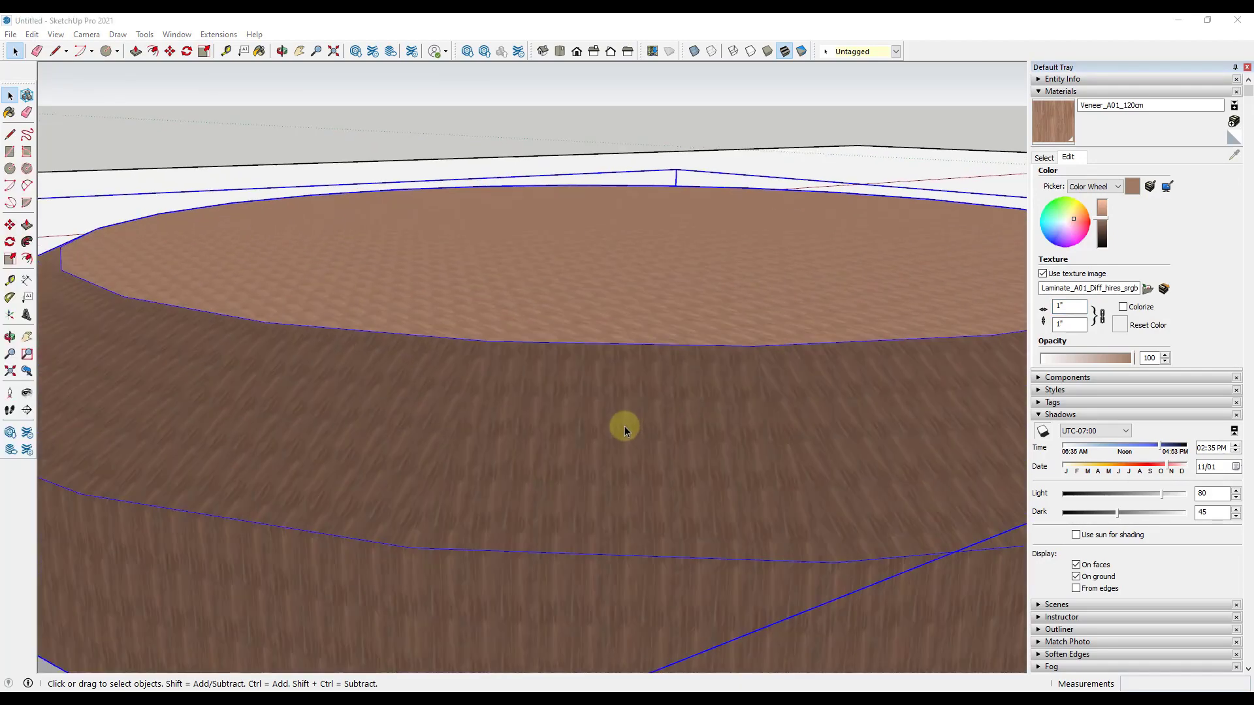
{"action": "scroll", "coordinate": [624, 423], "scroll_direction": "down", "scroll_amount": 3}
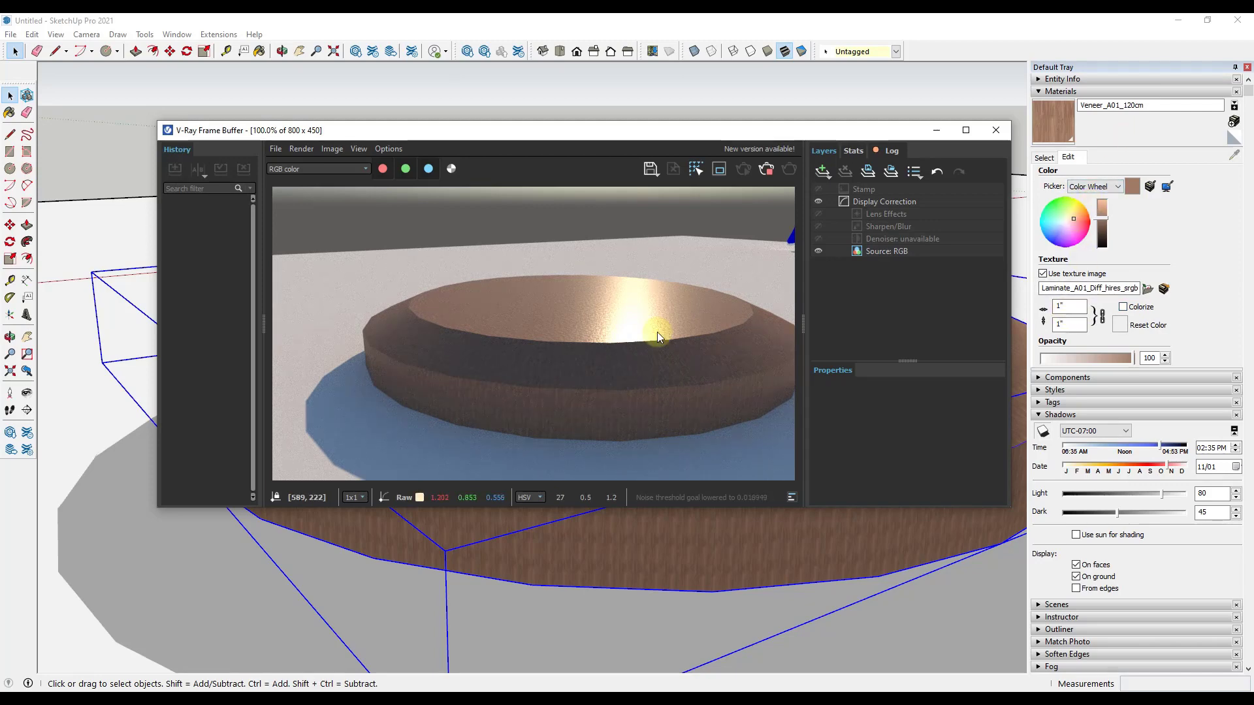
Step: Set the veneer's texture width to 6' and check the grain on the disc from a few viewpoints
{"action": "left_click", "coordinate": [1064, 306]}
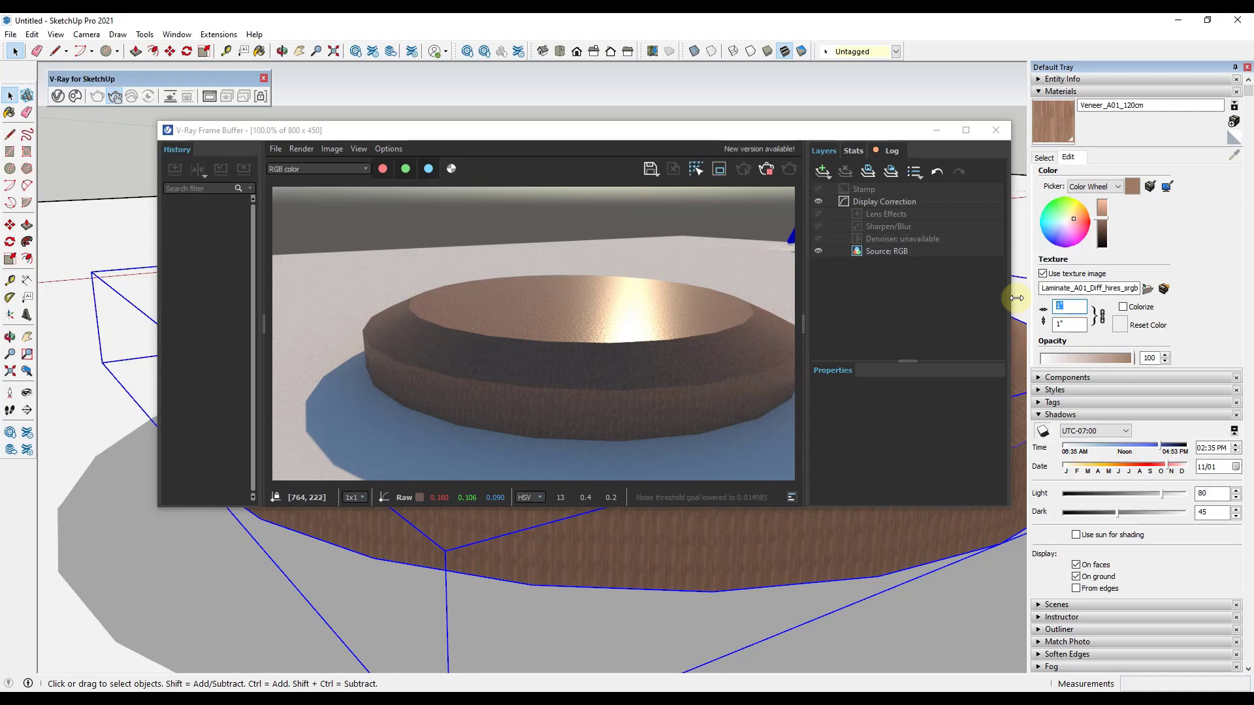
{"action": "type", "text": "6'"}
{"action": "key", "text": "Return"}
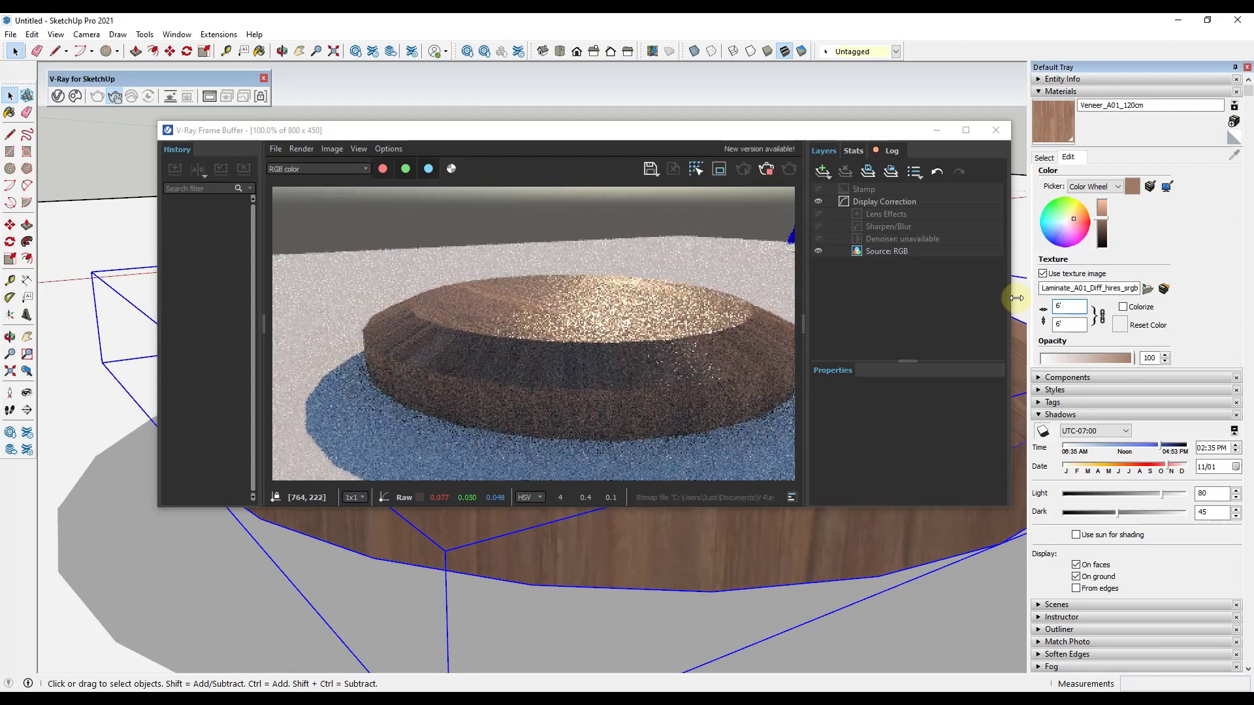
{"action": "left_click", "coordinate": [523, 131]}
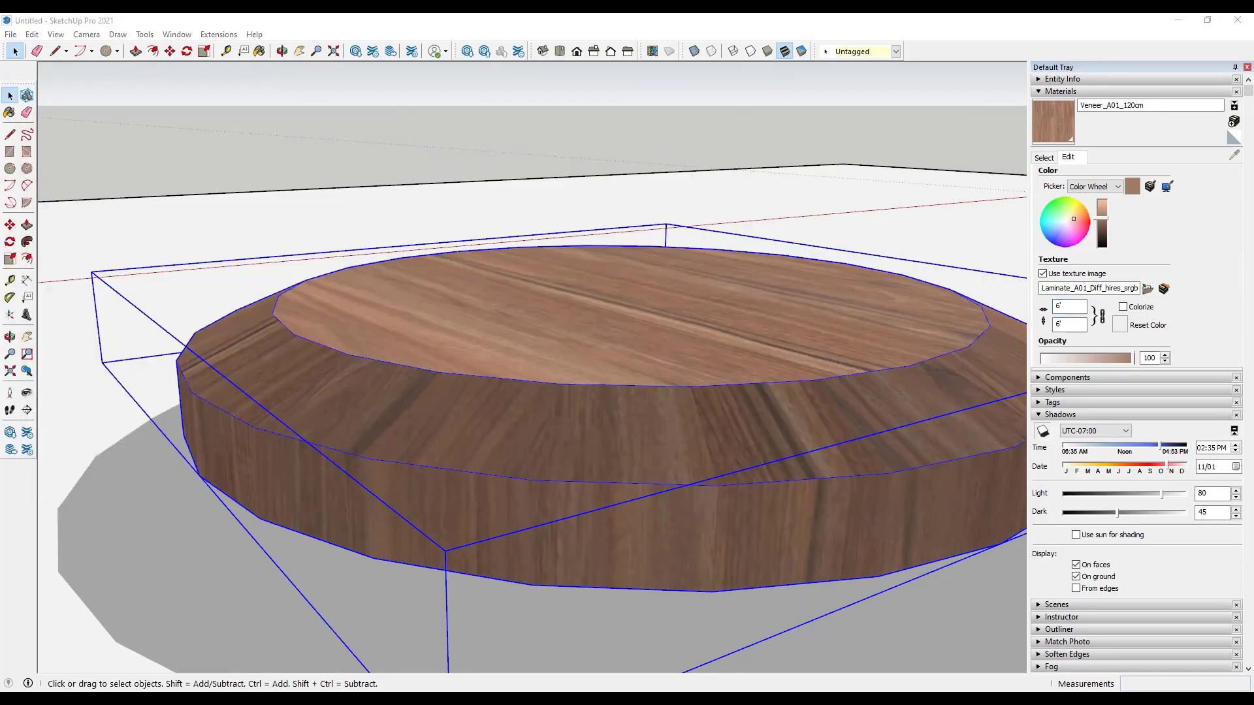
{"action": "scroll", "coordinate": [448, 359], "scroll_direction": "down", "scroll_amount": 2}
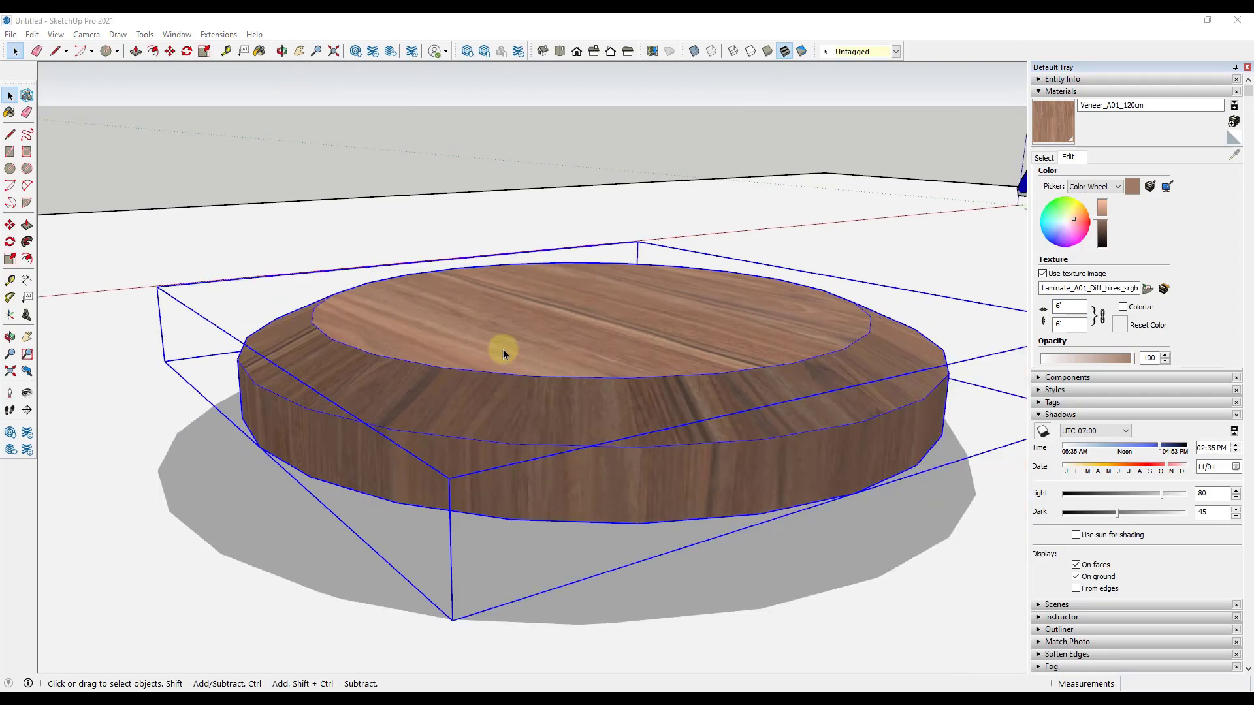
{"action": "middle_click_drag", "start_coordinate": [632, 325], "coordinate": [673, 356]}
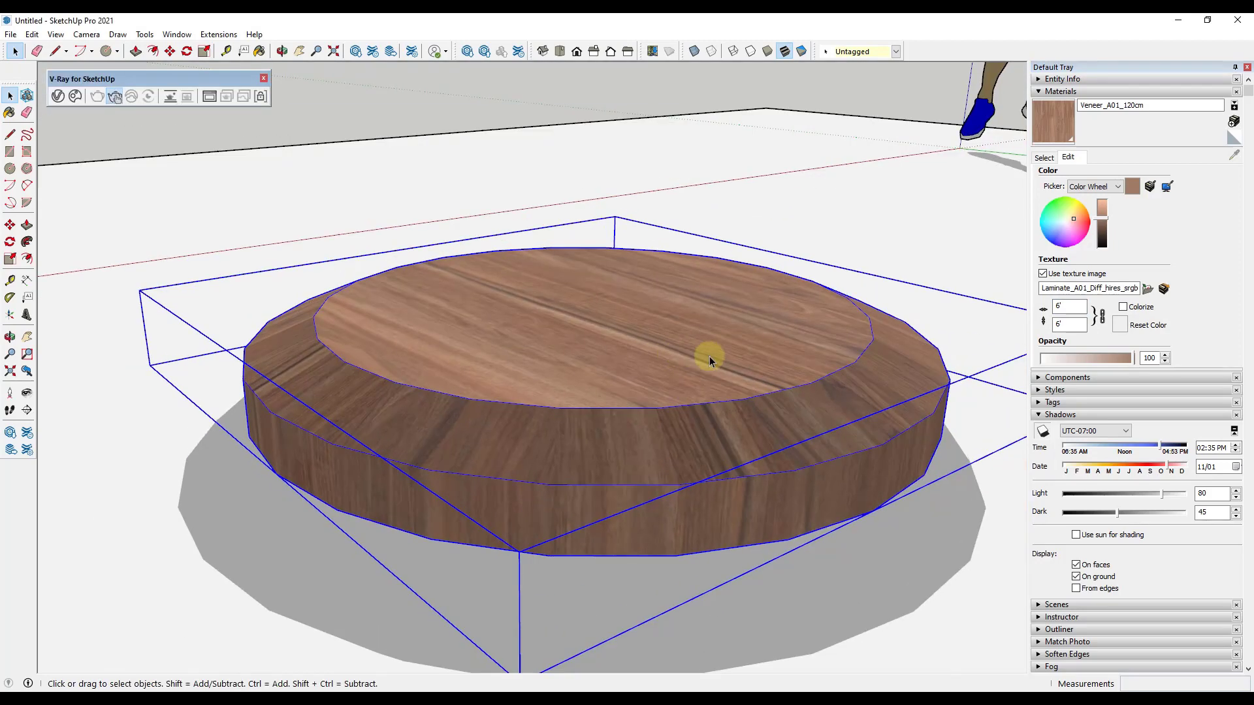
{"action": "scroll", "coordinate": [707, 353], "scroll_direction": "down", "scroll_amount": 2}
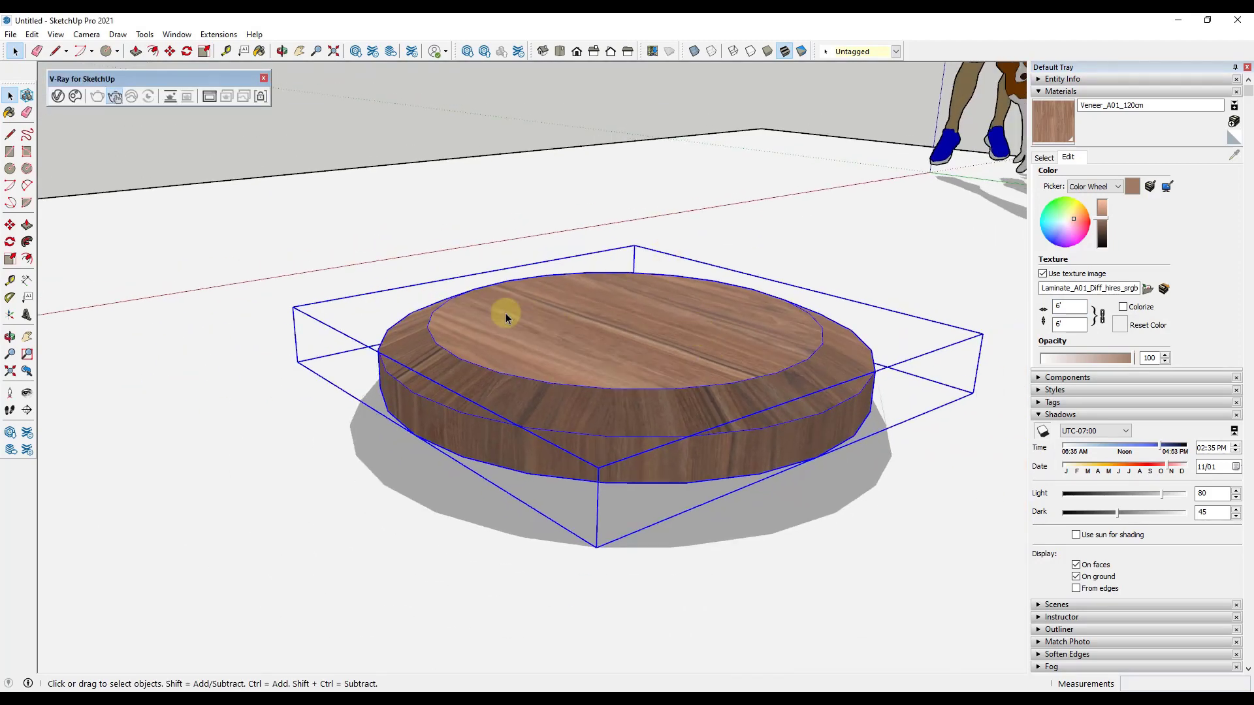
Step: Model a cylinder, a cone, a box and a sphere on top of the wooden disc
{"action": "scroll", "coordinate": [621, 283], "scroll_direction": "up", "scroll_amount": 5}
{"action": "key", "text": "c"}
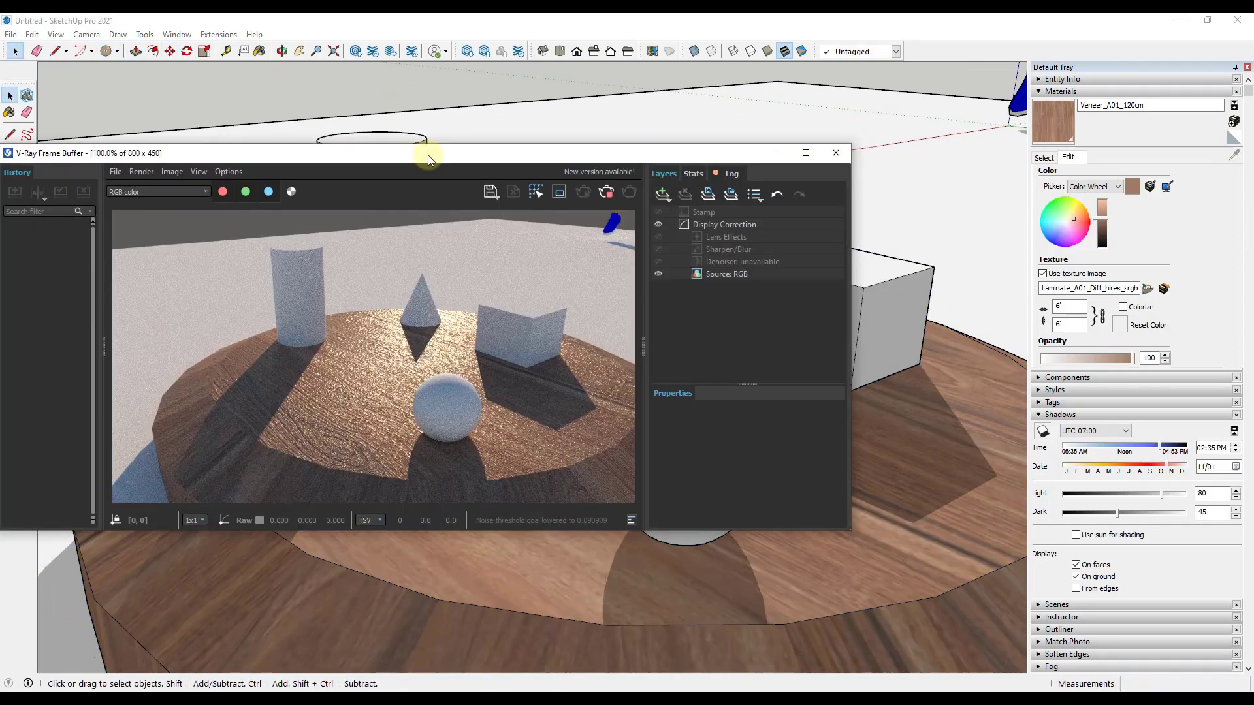
Step: Place the V-Ray Asset Editor beside the cylinder and browse the library's Bricks and Concrete materials, ending on Carpaint
{"action": "left_click_drag", "start_coordinate": [428, 157], "coordinate": [593, 116]}
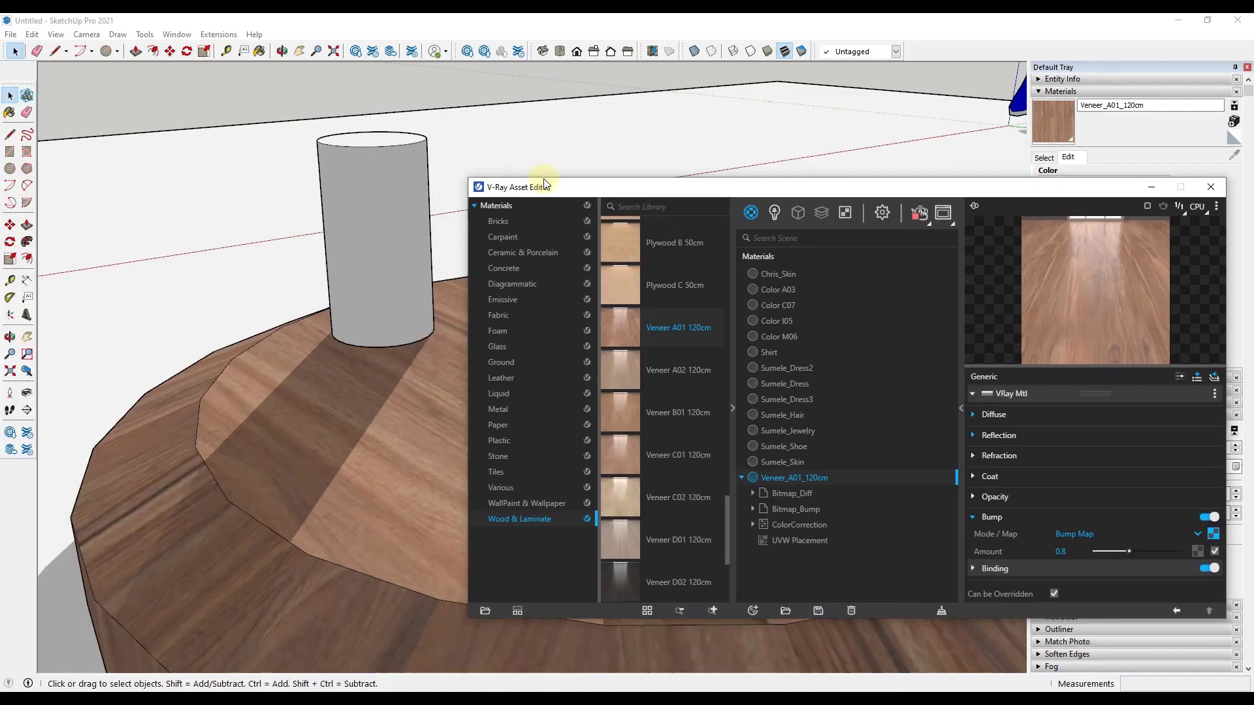
{"action": "left_click_drag", "start_coordinate": [544, 188], "coordinate": [558, 119]}
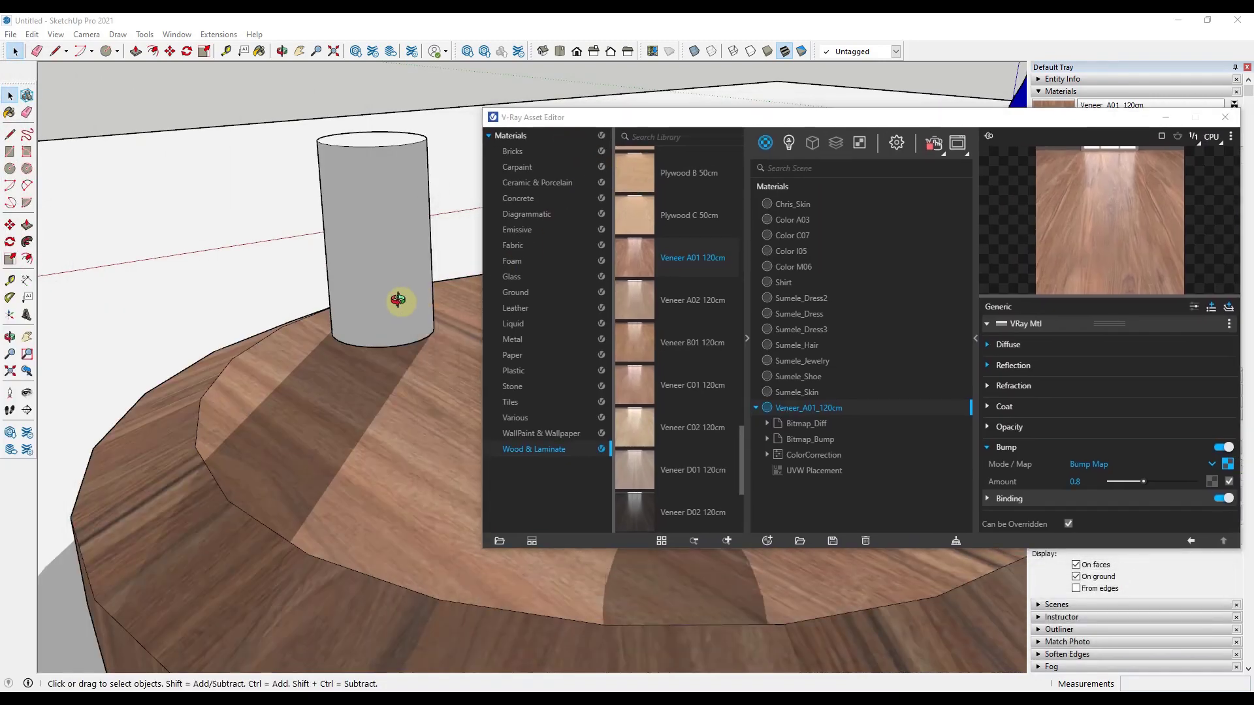
{"action": "scroll", "coordinate": [489, 275], "scroll_direction": "up", "scroll_amount": 3}
{"action": "scroll", "coordinate": [427, 209], "scroll_direction": "up", "scroll_amount": 3}
{"action": "scroll", "coordinate": [428, 208], "scroll_direction": "down", "scroll_amount": 3}
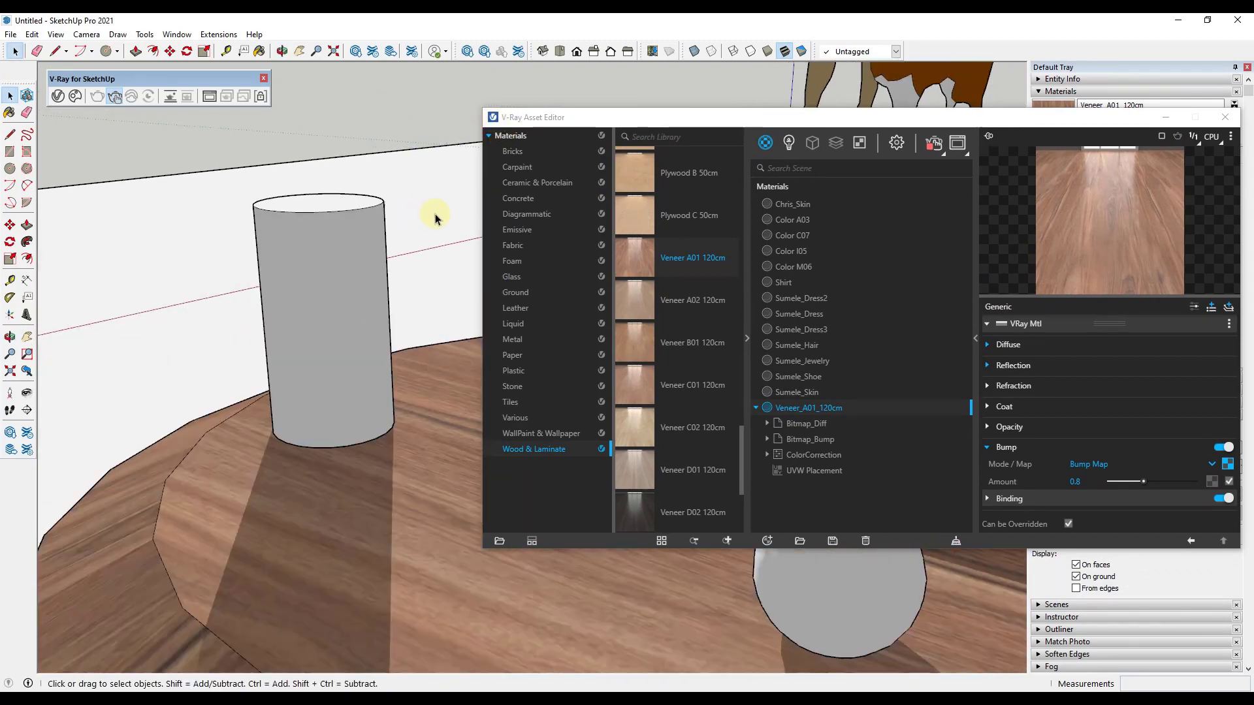
{"action": "left_click", "coordinate": [513, 152]}
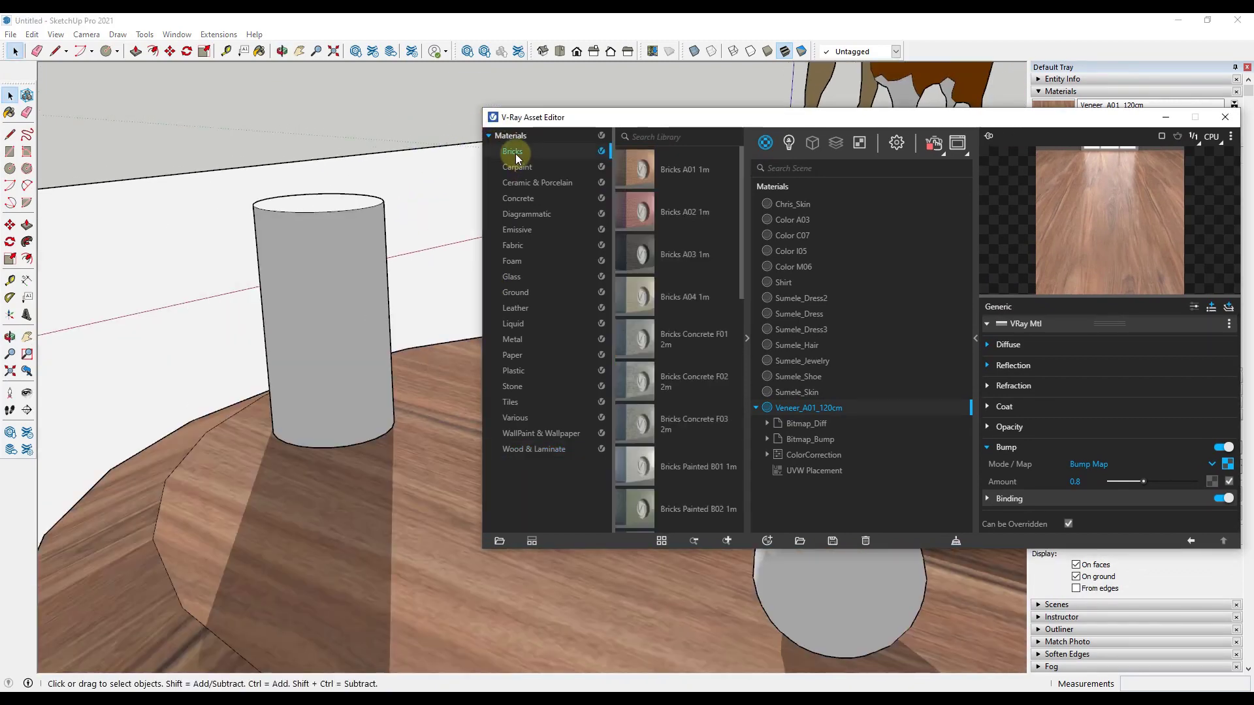
{"action": "left_click", "coordinate": [516, 198]}
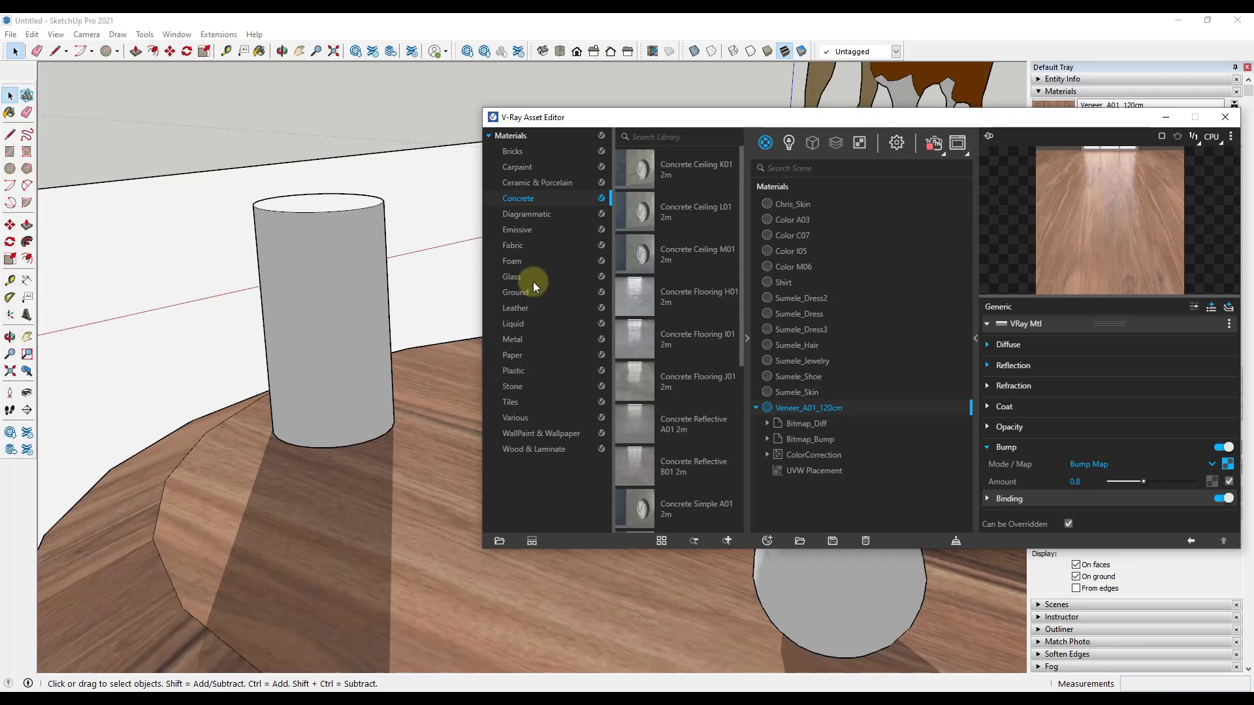
{"action": "left_click", "coordinate": [520, 169]}
Step: Uncover the cone and apply the library material CarPaint Matte CapriBlue to it
{"action": "left_click_drag", "start_coordinate": [692, 116], "coordinate": [945, 181]}
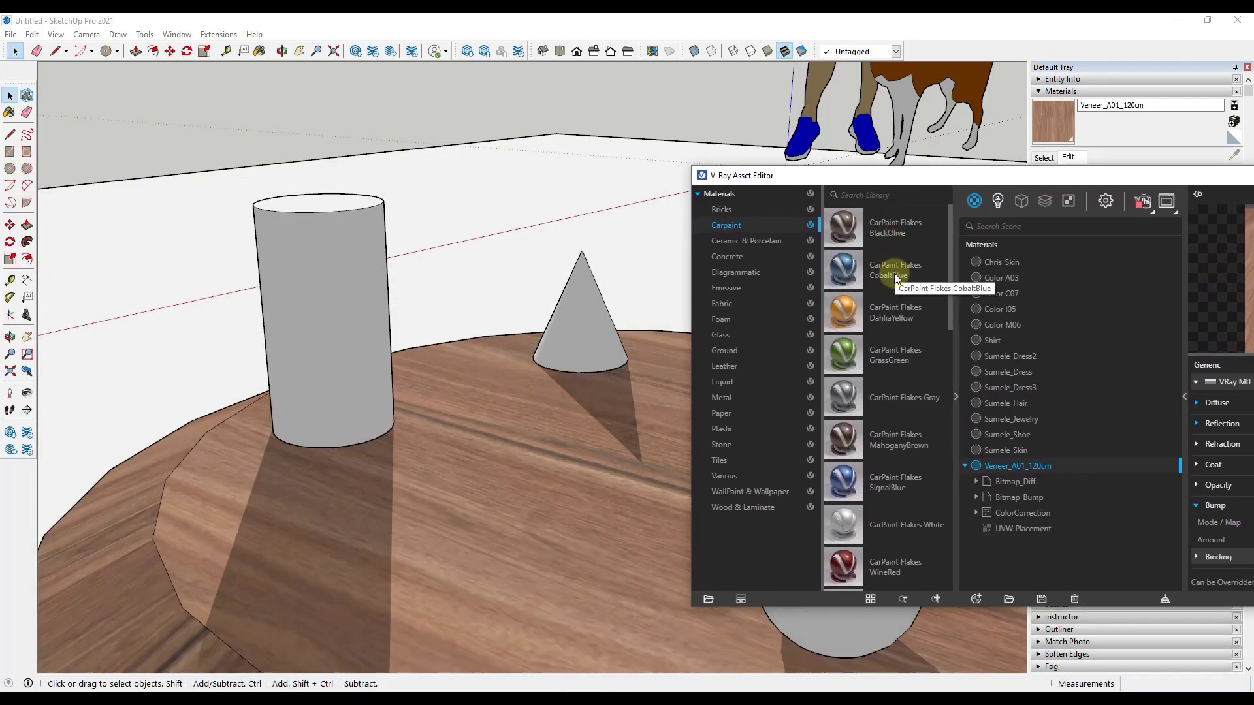
{"action": "scroll", "coordinate": [898, 542], "scroll_direction": "down", "scroll_amount": 2}
{"action": "scroll", "coordinate": [900, 527], "scroll_direction": "down", "scroll_amount": 2}
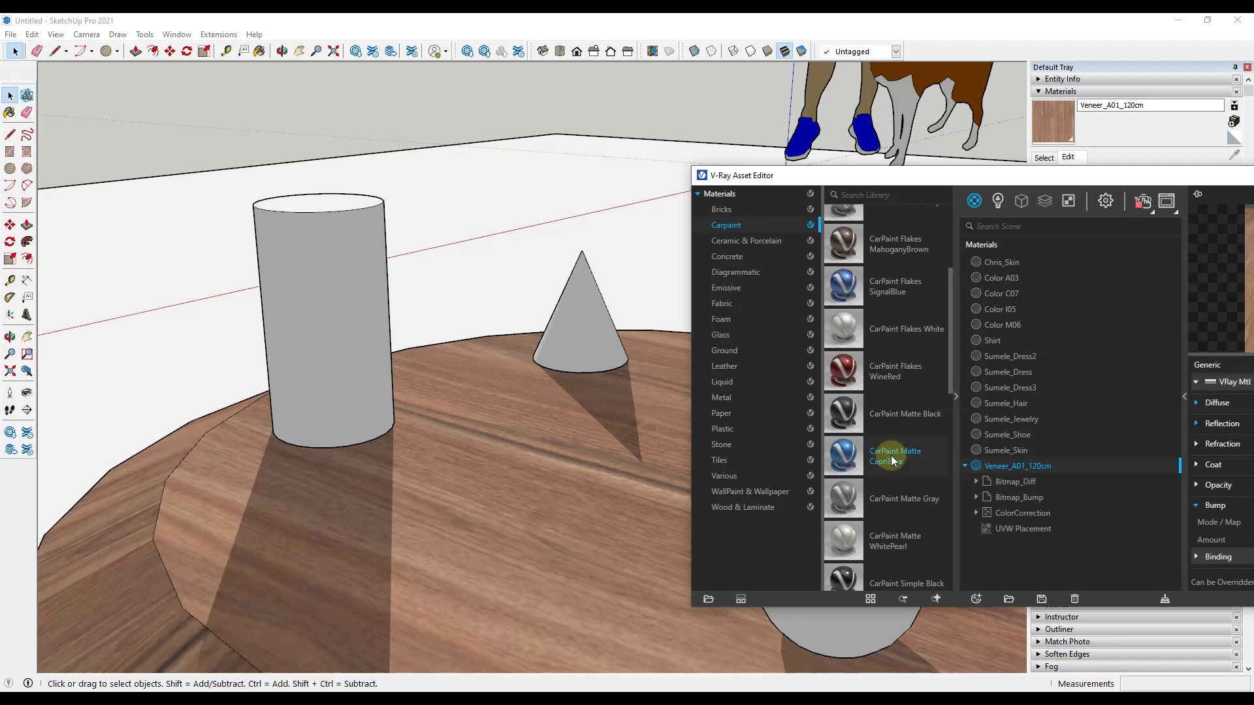
{"action": "left_click", "coordinate": [561, 312]}
{"action": "right_click", "coordinate": [880, 450]}
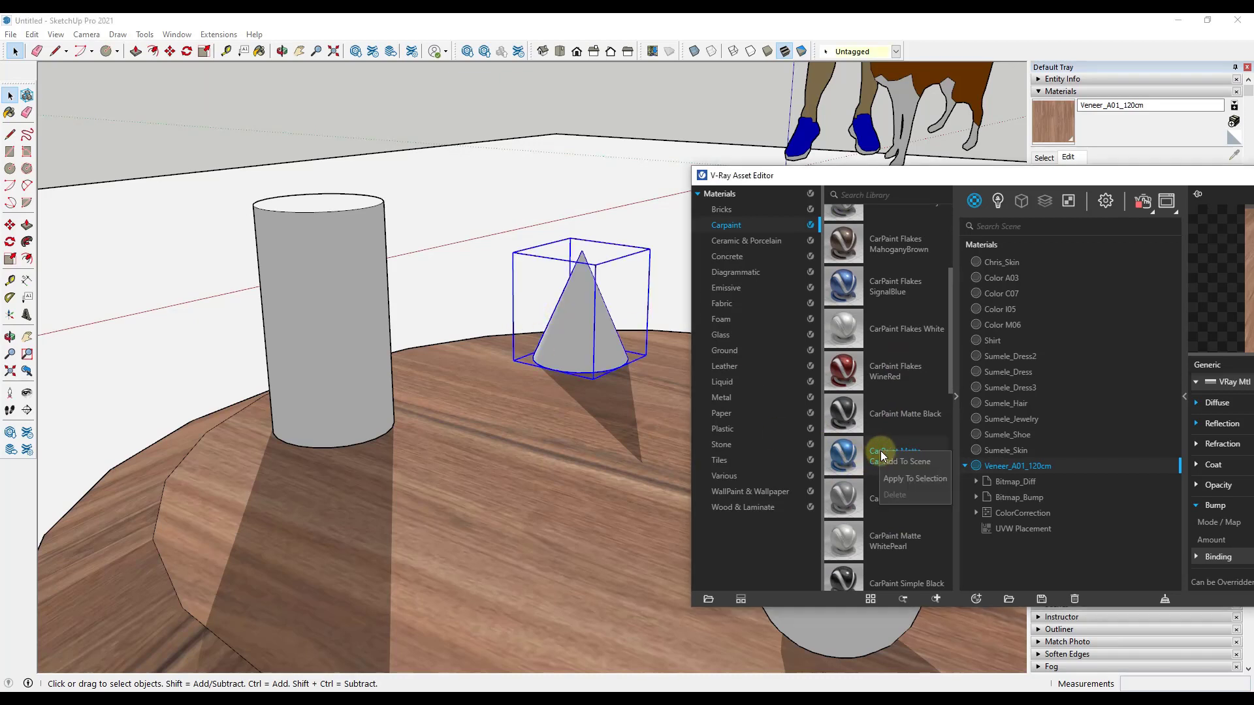
{"action": "left_click", "coordinate": [912, 480]}
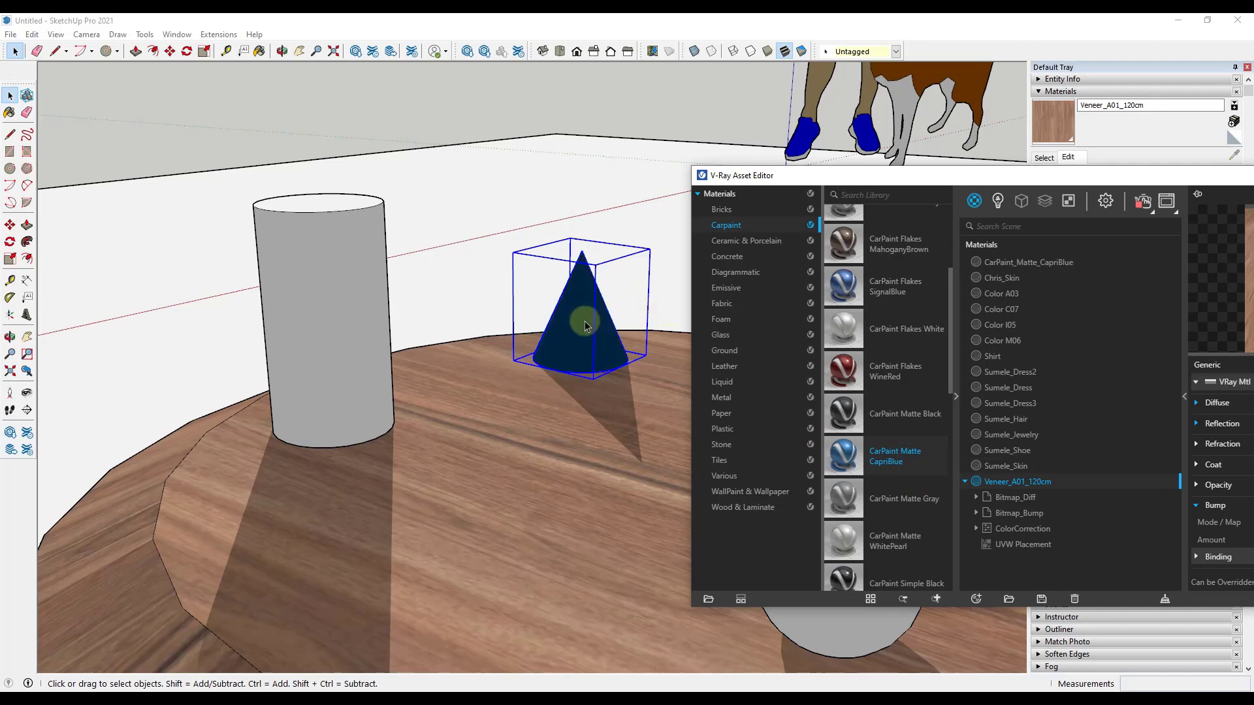
Step: Inspect the blue car paint on the cone up close in the model and in the V-Ray live render
{"action": "scroll", "coordinate": [586, 327], "scroll_direction": "up", "scroll_amount": 6}
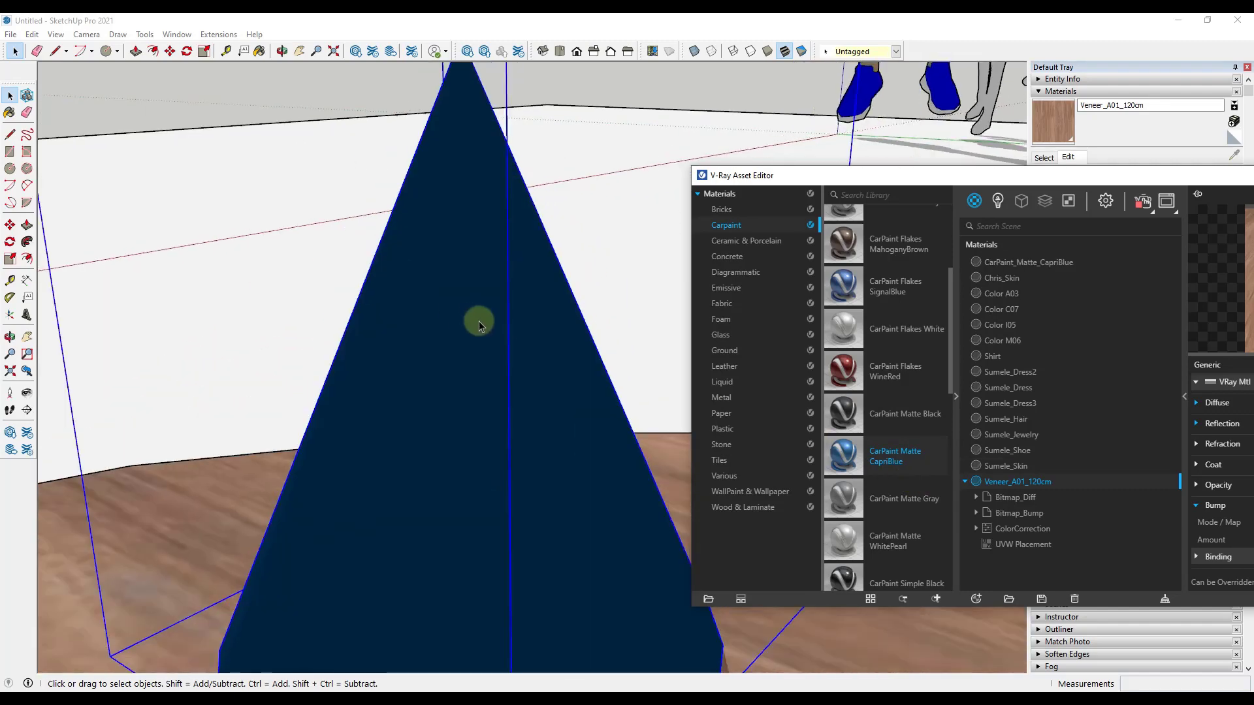
{"action": "scroll", "coordinate": [415, 330], "scroll_direction": "down", "scroll_amount": 6}
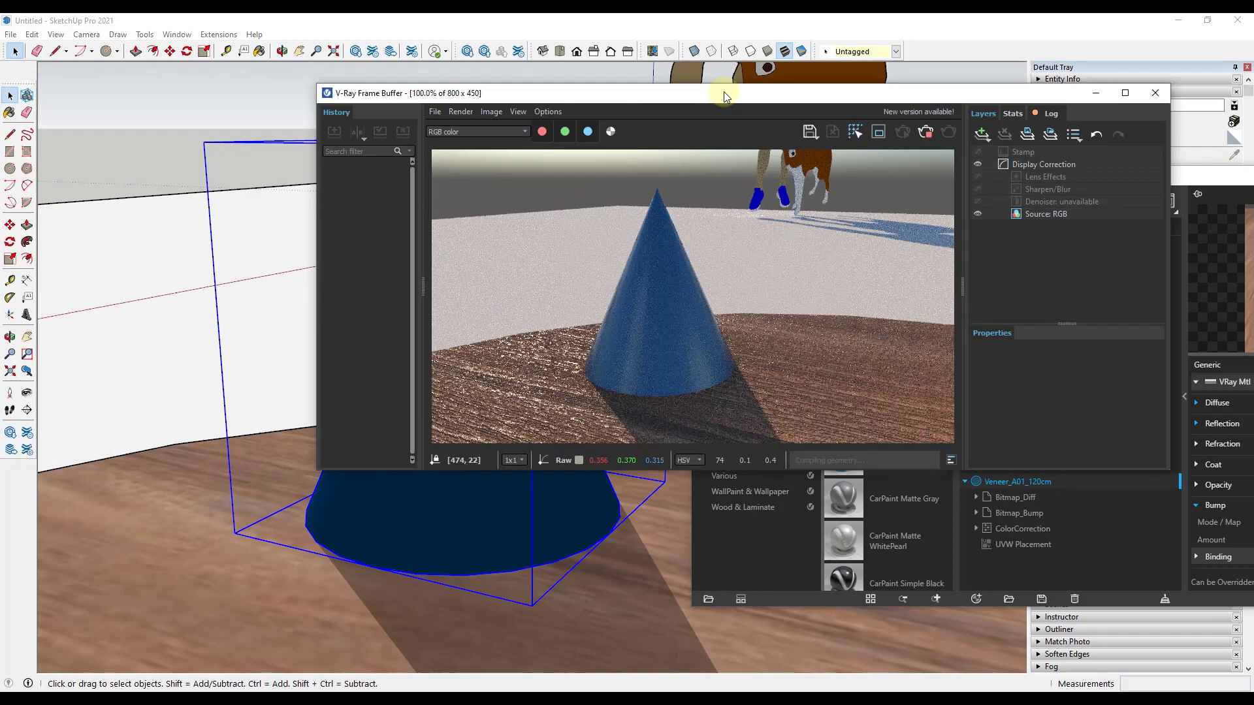
{"action": "left_click_drag", "start_coordinate": [723, 92], "coordinate": [847, 93]}
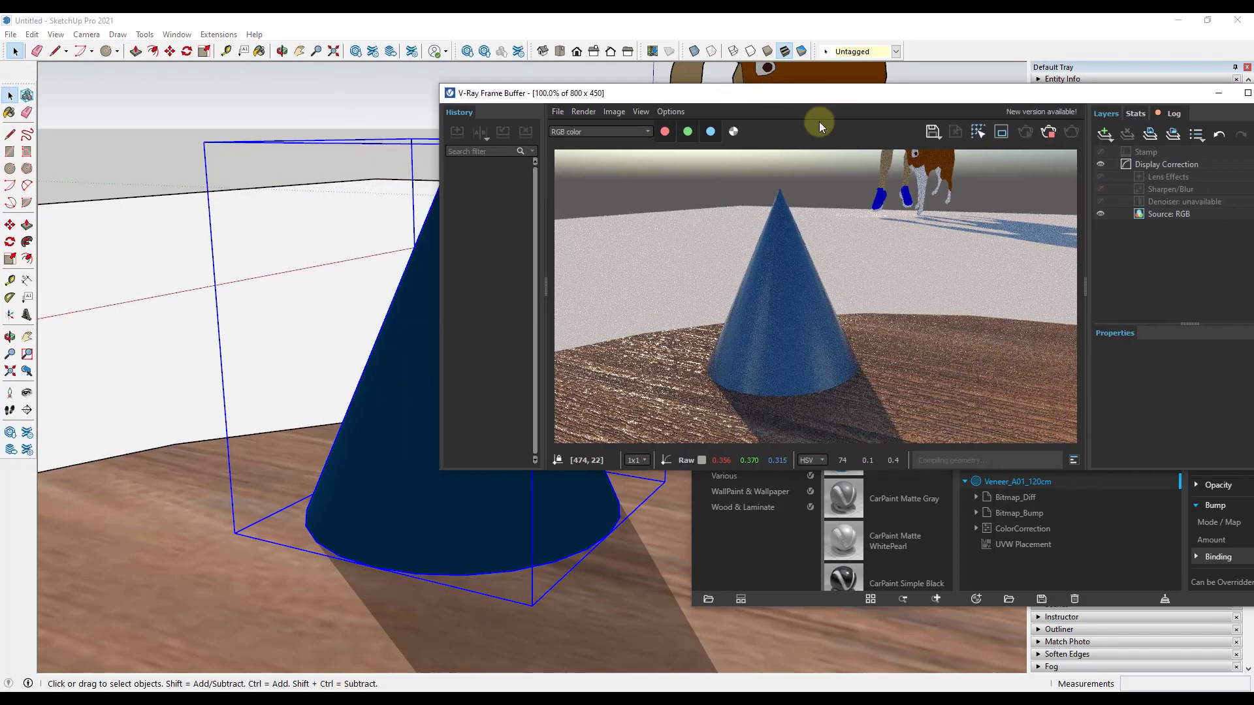
{"action": "scroll", "coordinate": [787, 330], "scroll_direction": "up", "scroll_amount": 1}
{"action": "scroll", "coordinate": [754, 324], "scroll_direction": "down", "scroll_amount": 1}
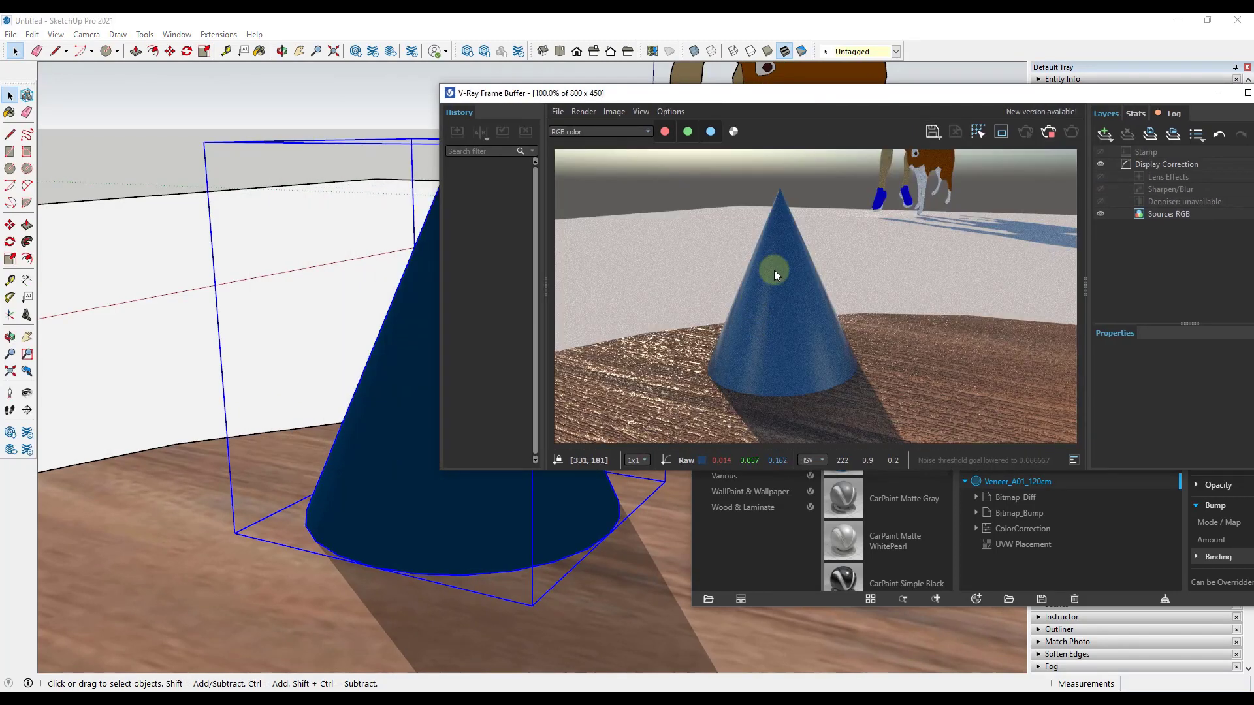
{"action": "scroll", "coordinate": [774, 269], "scroll_direction": "up", "scroll_amount": 1}
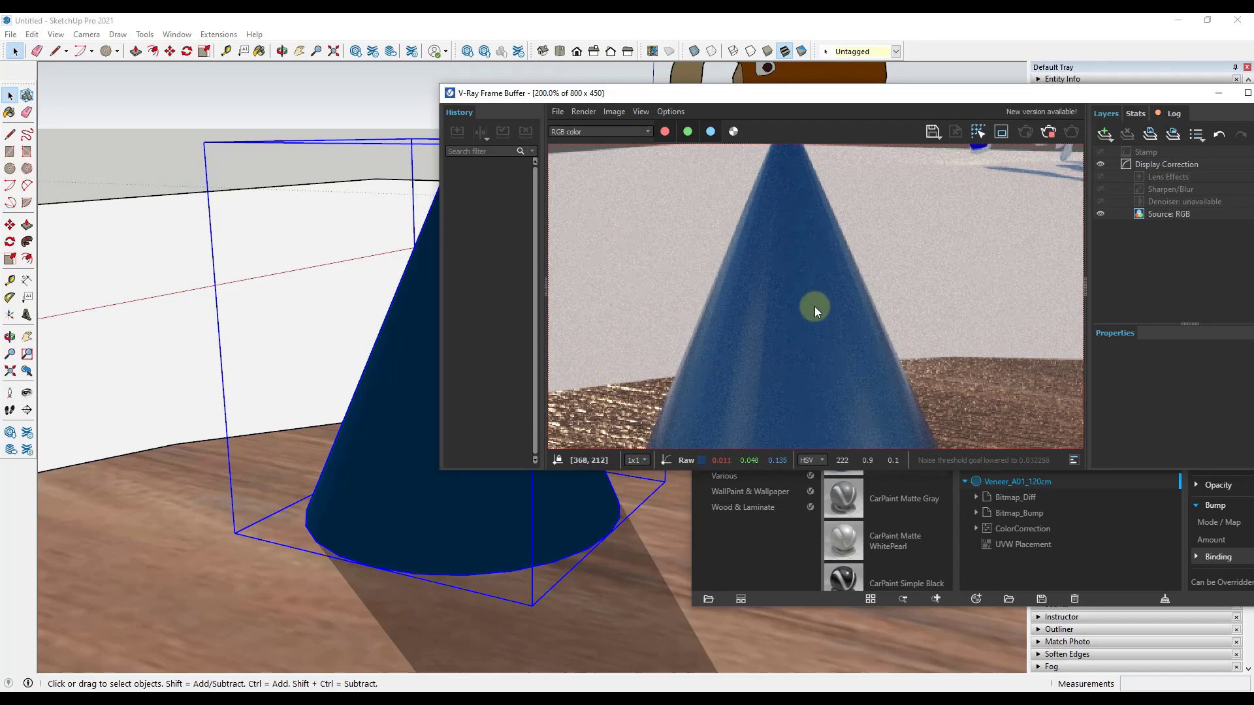
{"action": "scroll", "coordinate": [814, 307], "scroll_direction": "down", "scroll_amount": 1}
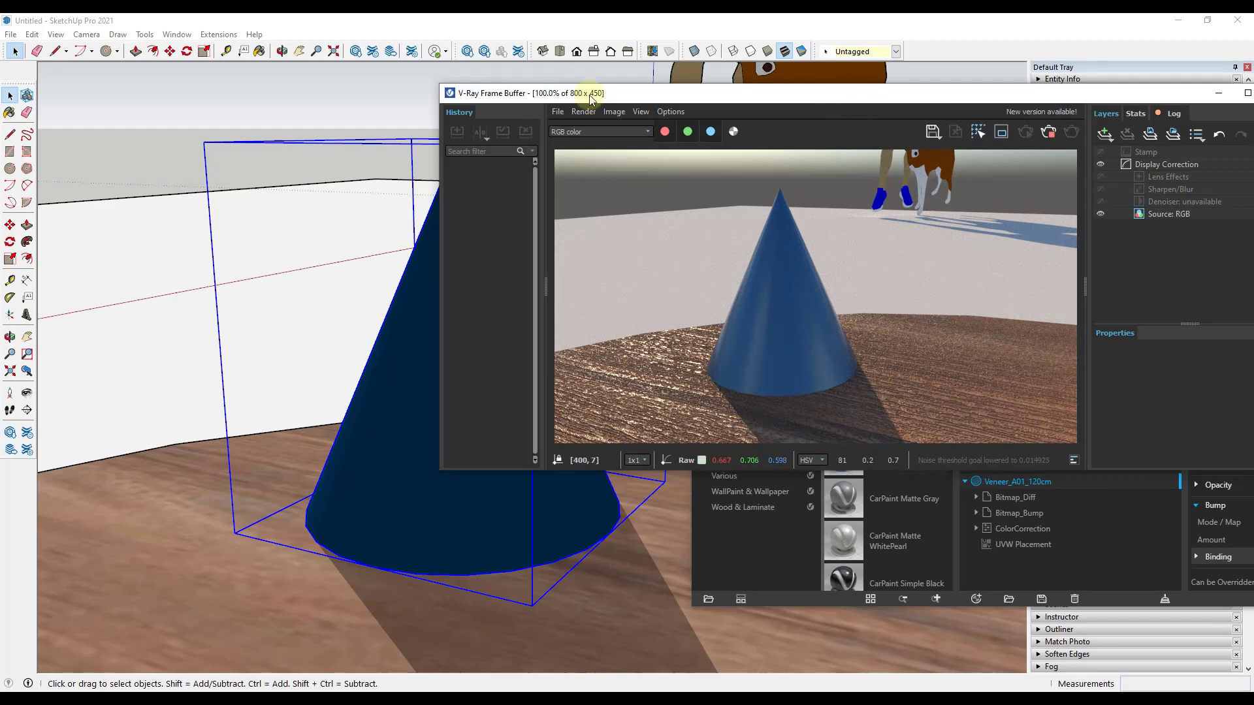
Step: Move the V-Ray frame buffer out of the way and apply the library material Glass Tinted Orange to the cylinder
{"action": "left_click_drag", "start_coordinate": [589, 96], "coordinate": [0, 95]}
{"action": "scroll", "coordinate": [563, 331], "scroll_direction": "down", "scroll_amount": 7}
{"action": "left_click", "coordinate": [380, 336]}
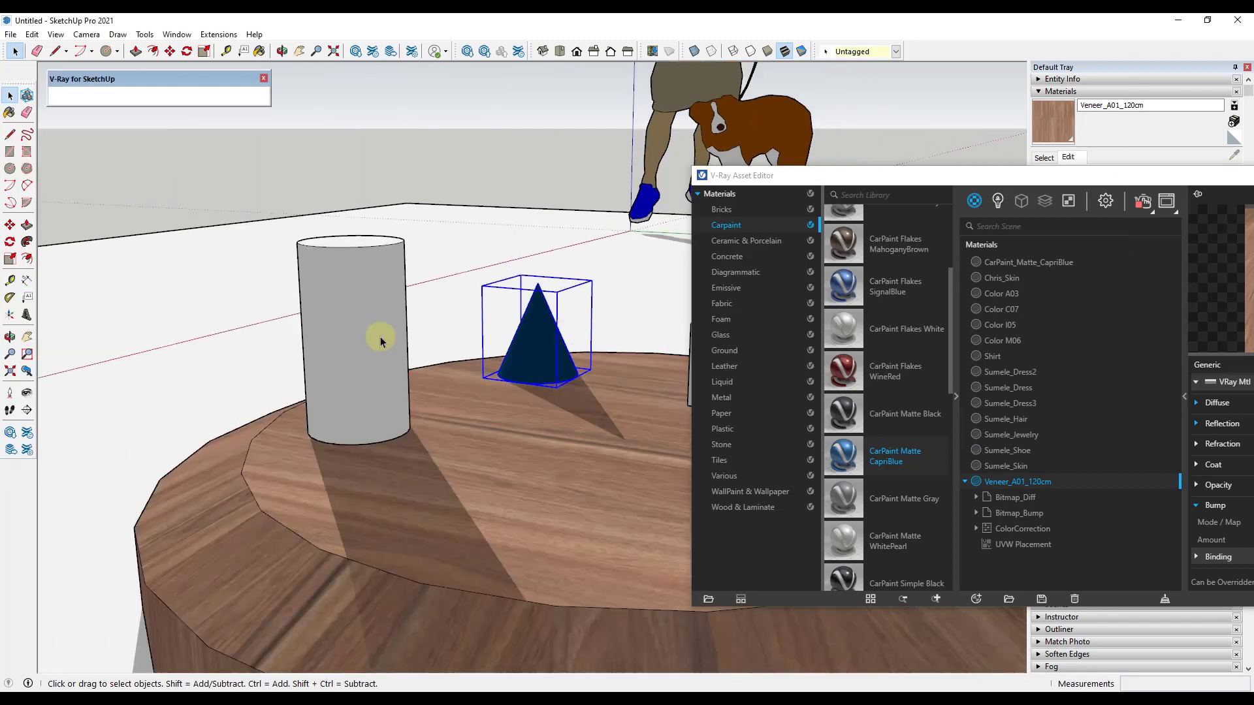
{"action": "left_click", "coordinate": [721, 335]}
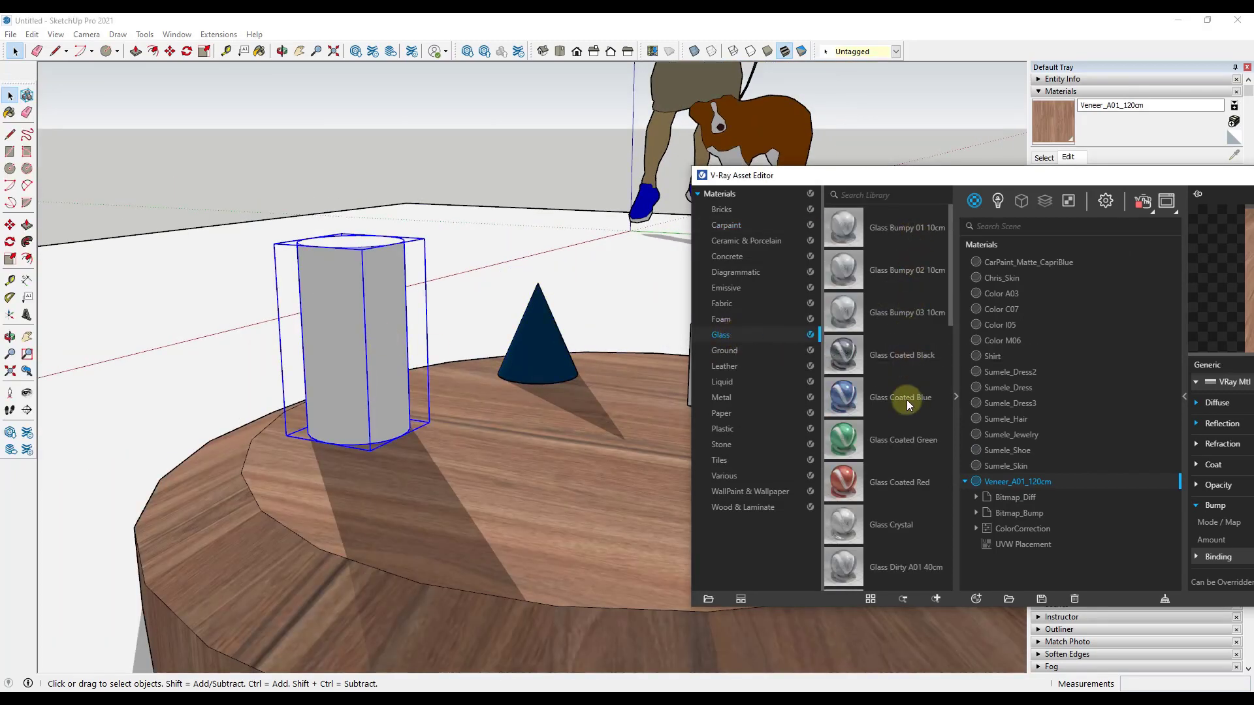
{"action": "scroll", "coordinate": [902, 406], "scroll_direction": "down", "scroll_amount": 5}
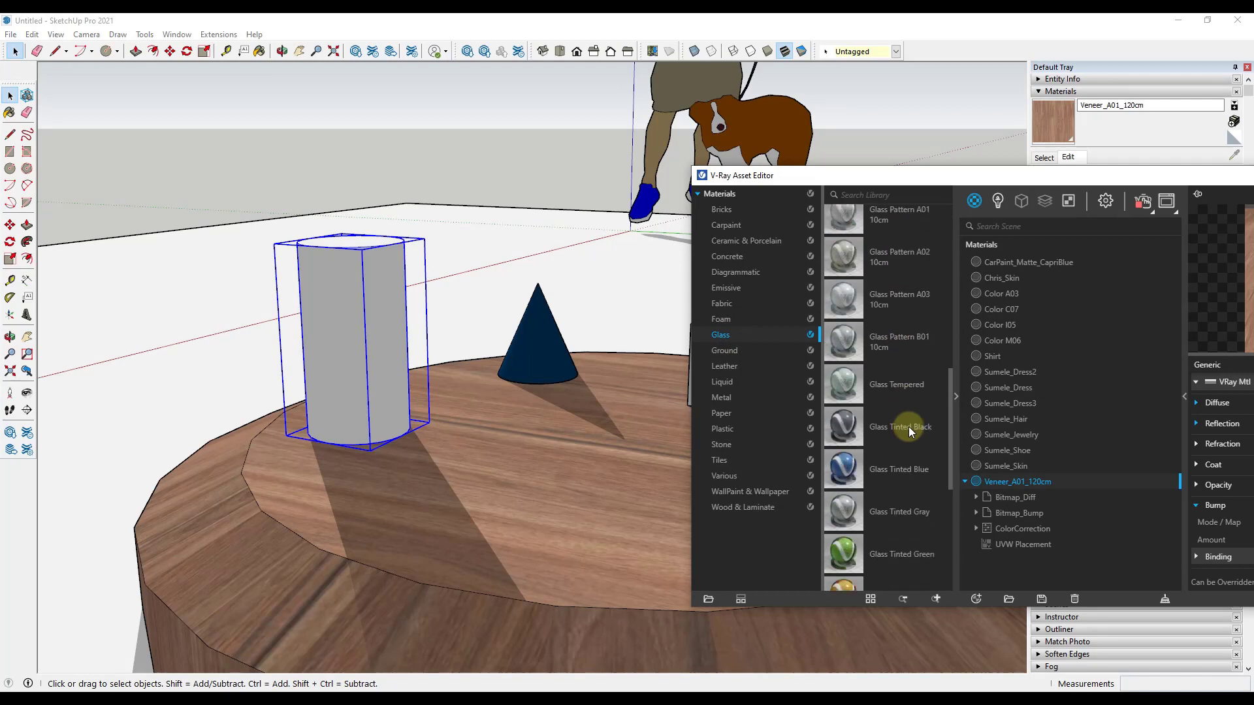
{"action": "scroll", "coordinate": [904, 428], "scroll_direction": "down", "scroll_amount": 5}
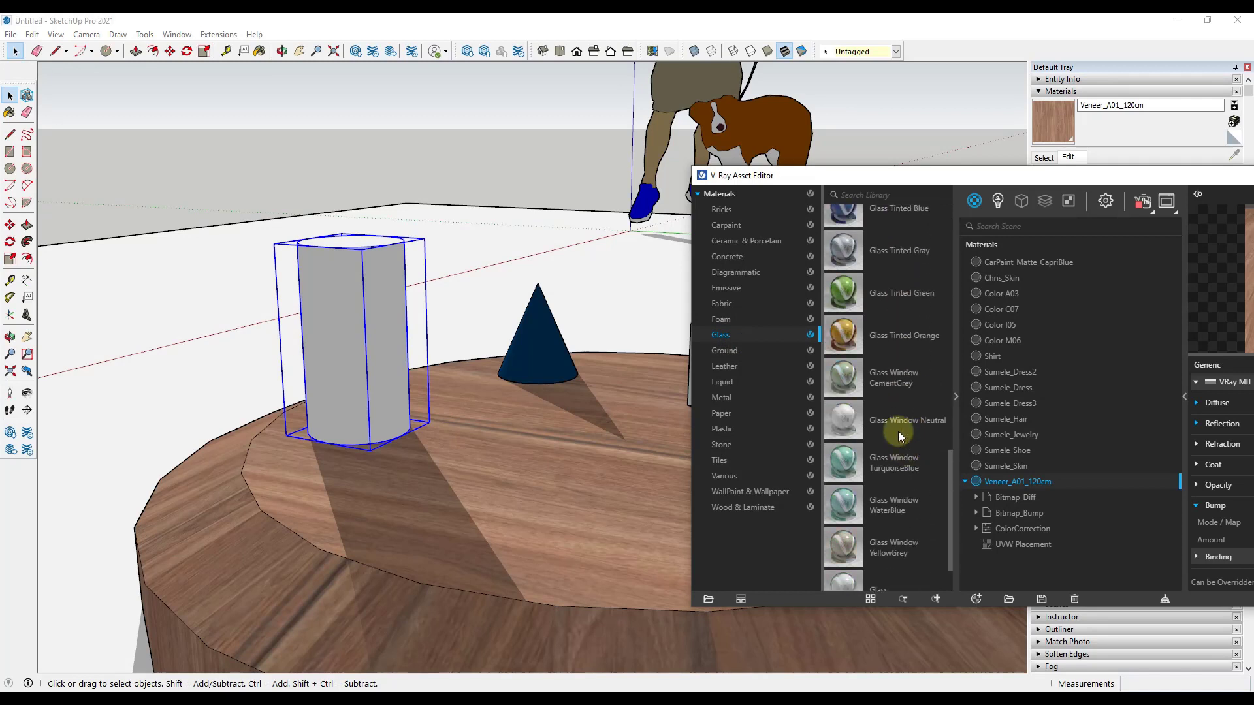
{"action": "right_click", "coordinate": [895, 334]}
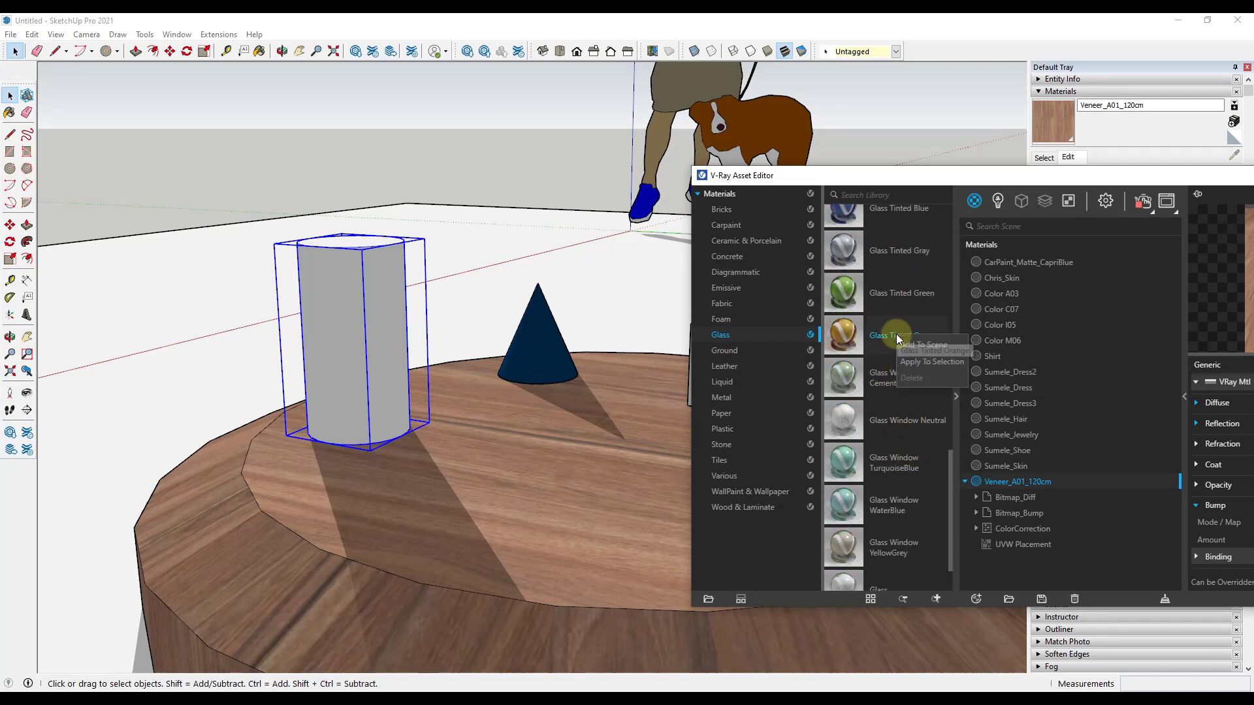
{"action": "left_click", "coordinate": [919, 363]}
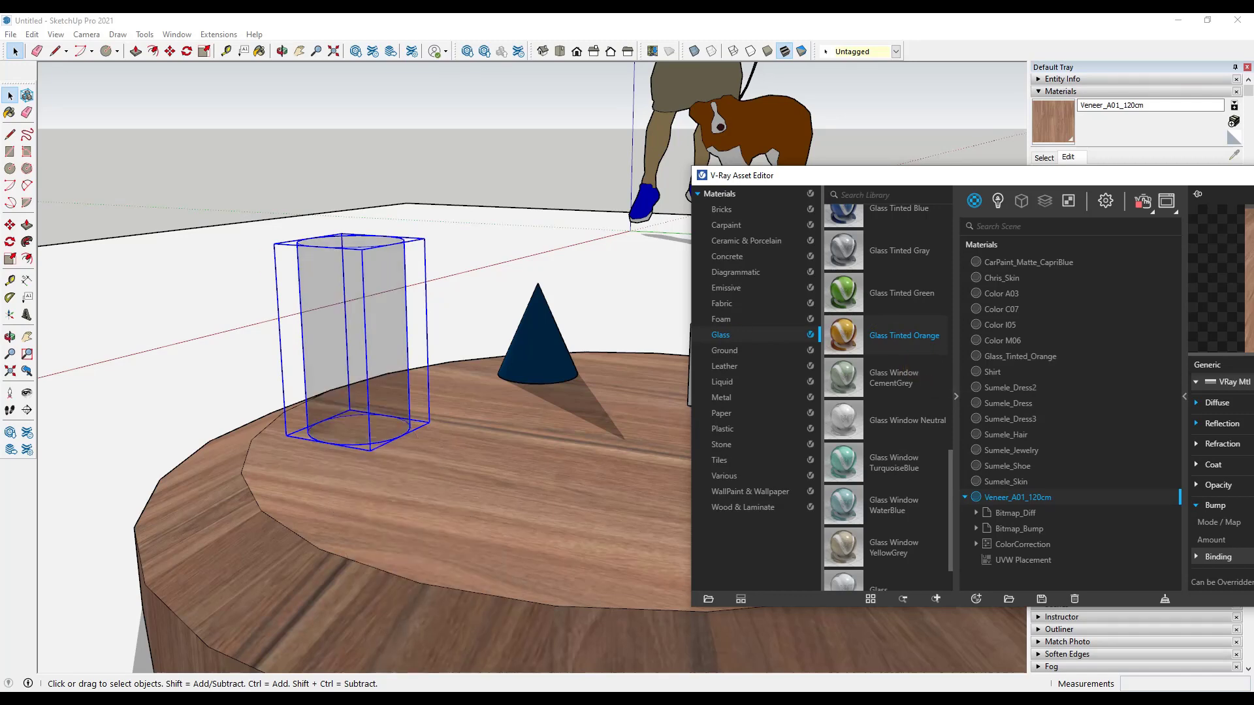
Step: Inspect the tinted glass cylinder from several distances and angles in the V-Ray live render
{"action": "middle_click_drag", "start_coordinate": [335, 393], "coordinate": [456, 372]}
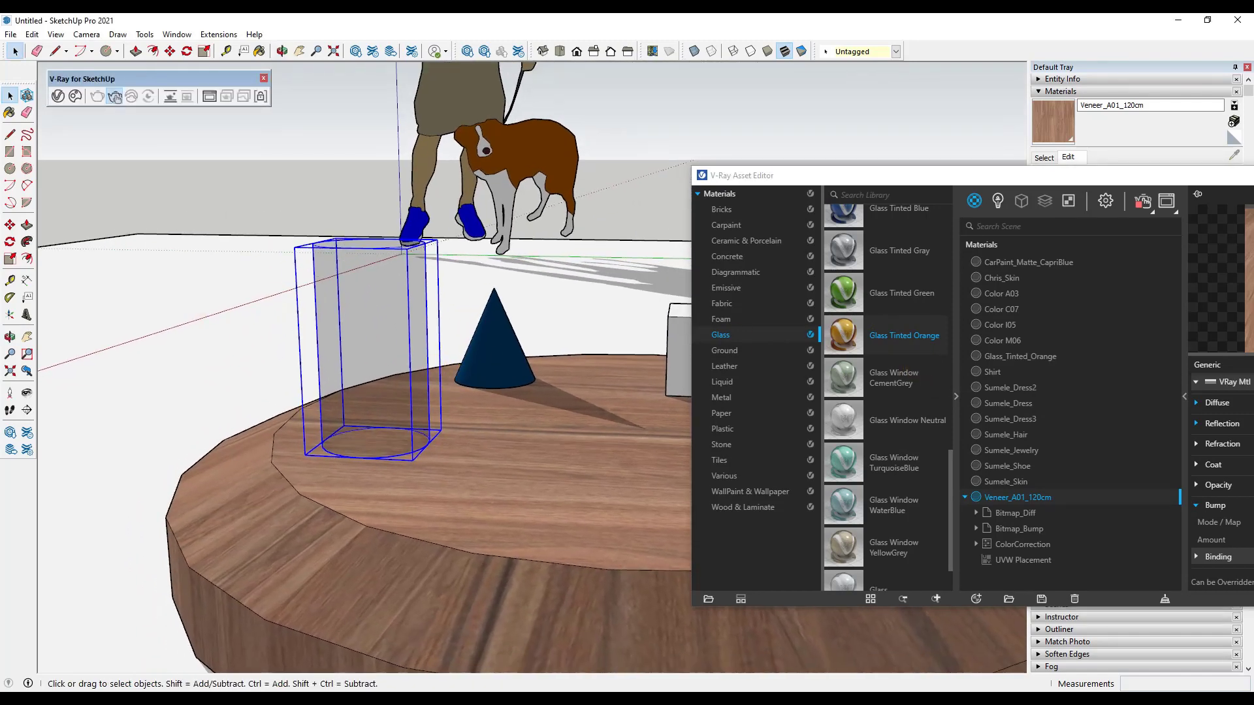
{"action": "key", "text": "alt+Tab"}
{"action": "left_click_drag", "start_coordinate": [514, 120], "coordinate": [827, 73]}
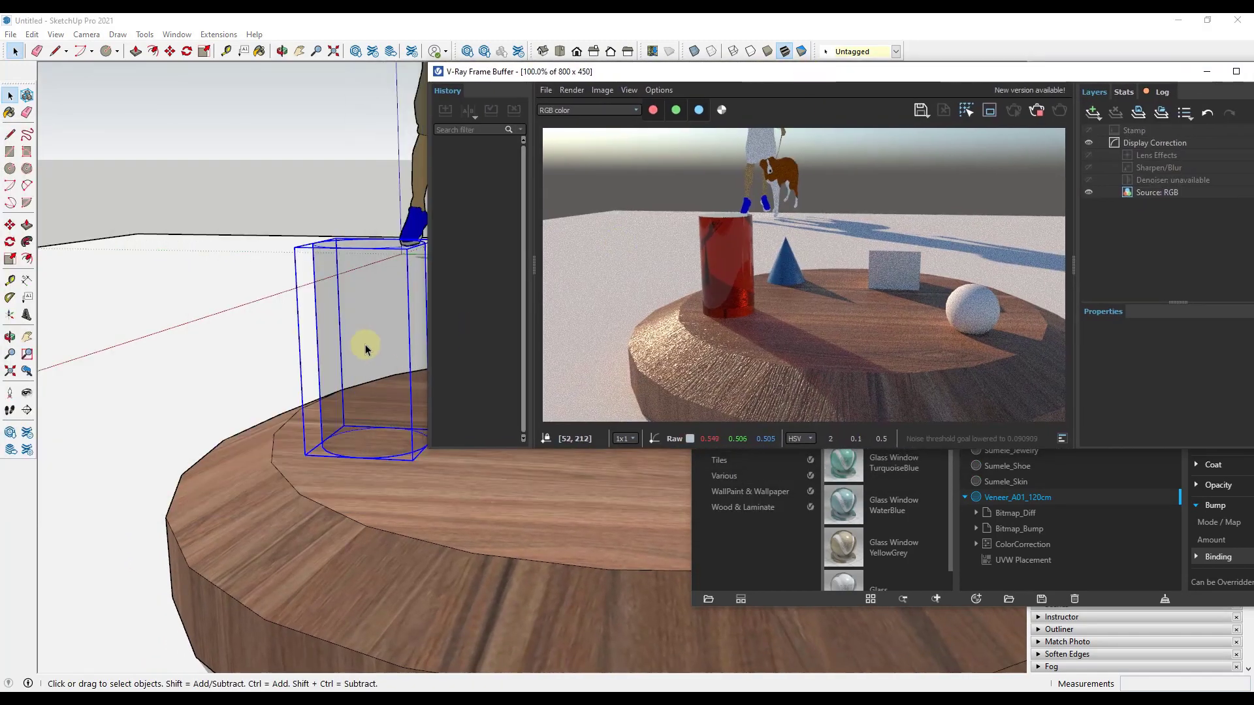
{"action": "scroll", "coordinate": [370, 327], "scroll_direction": "up", "scroll_amount": 3}
{"action": "scroll", "coordinate": [365, 320], "scroll_direction": "up", "scroll_amount": 2}
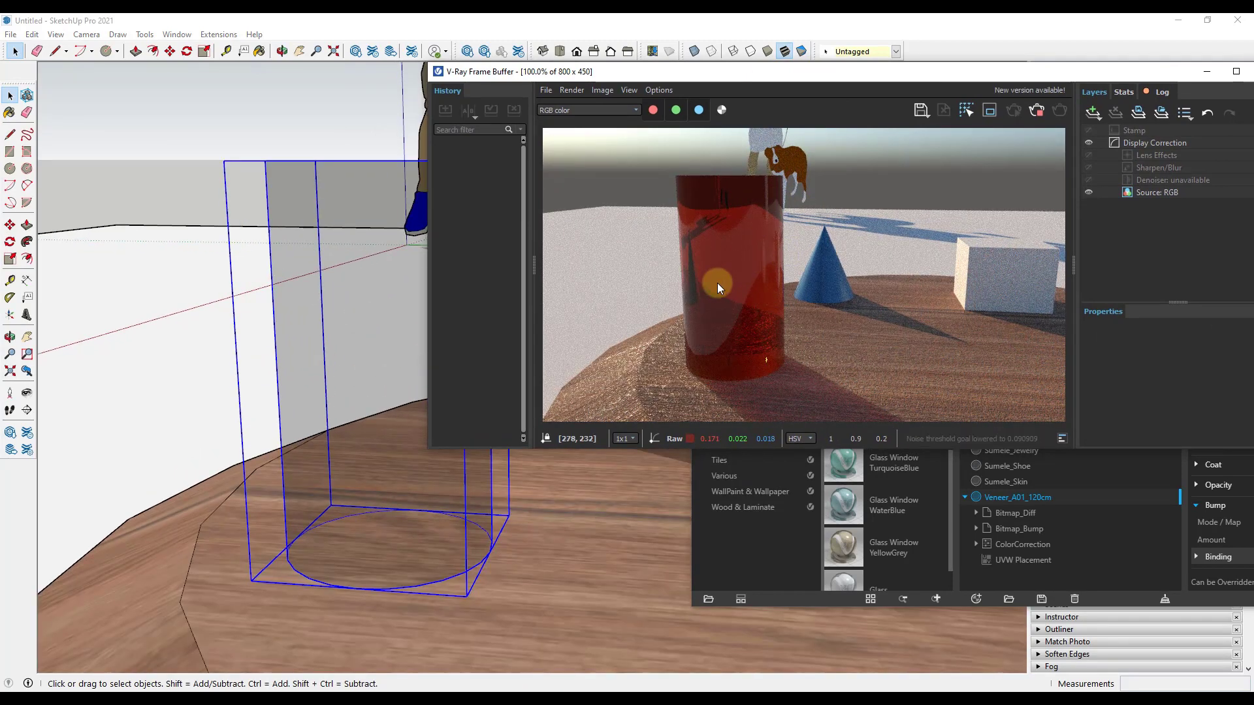
{"action": "scroll", "coordinate": [436, 381], "scroll_direction": "up", "scroll_amount": 3}
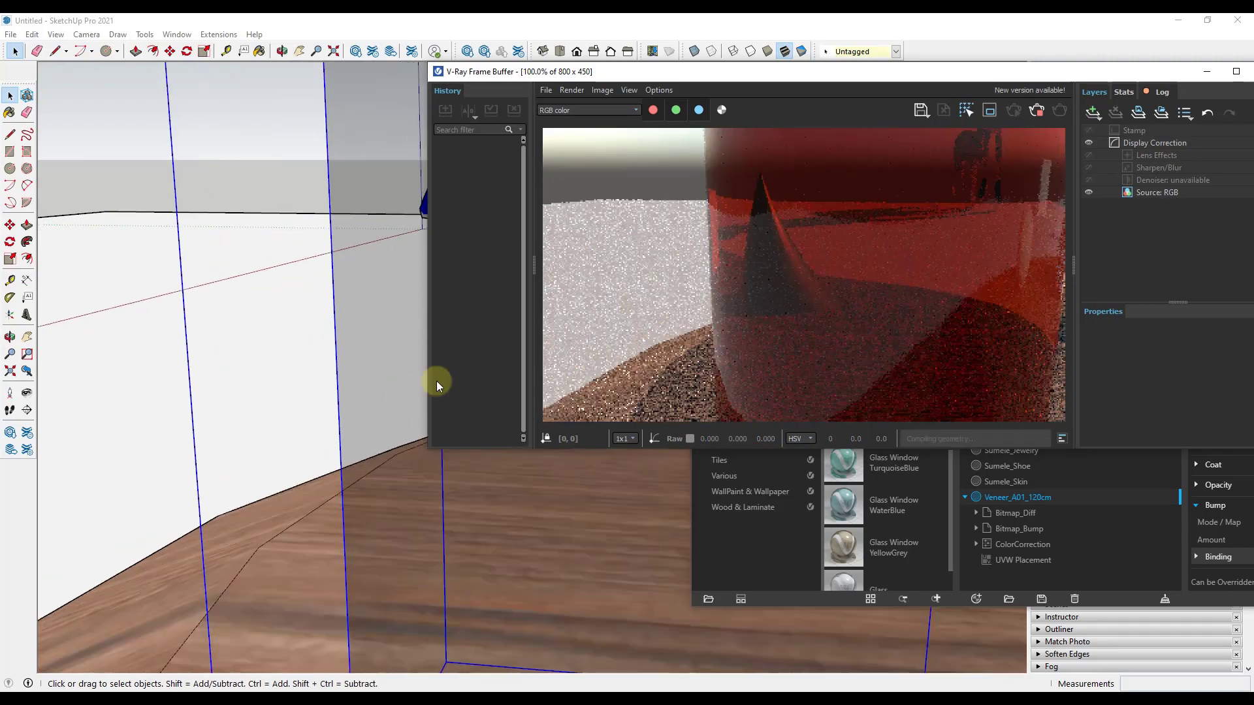
{"action": "scroll", "coordinate": [394, 367], "scroll_direction": "down", "scroll_amount": 5}
{"action": "scroll", "coordinate": [418, 337], "scroll_direction": "up", "scroll_amount": 3}
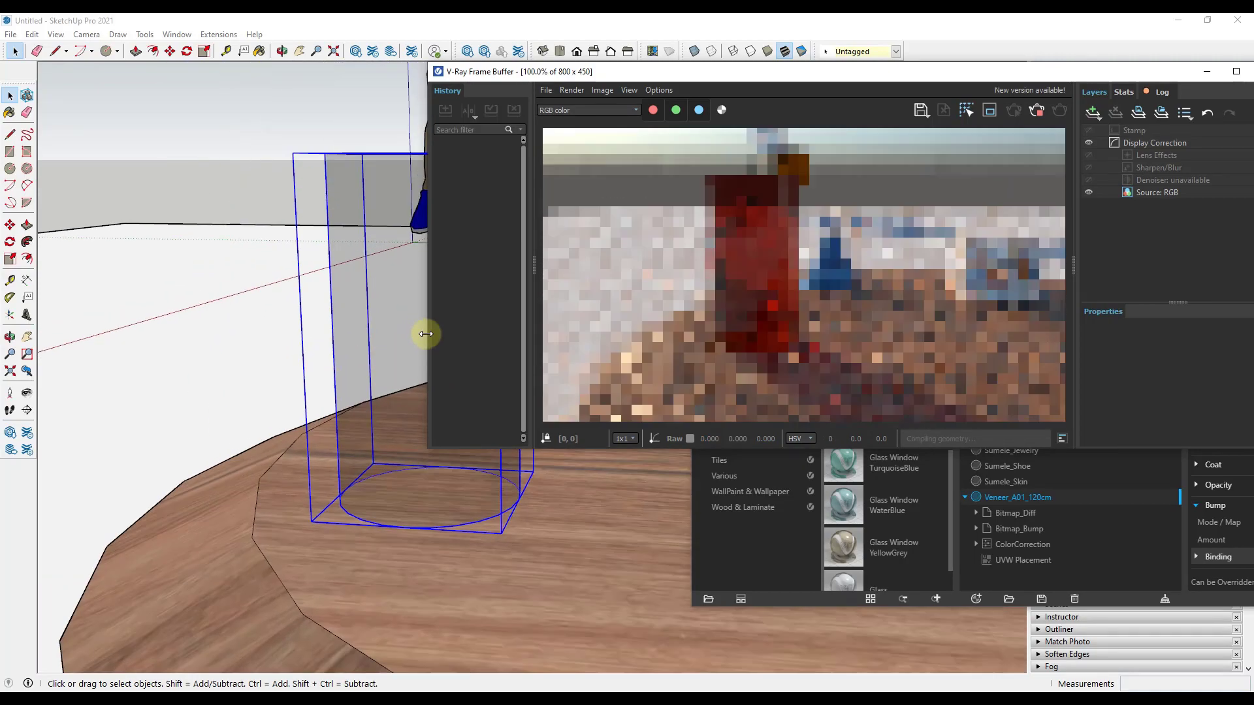
{"action": "scroll", "coordinate": [386, 324], "scroll_direction": "up", "scroll_amount": 3}
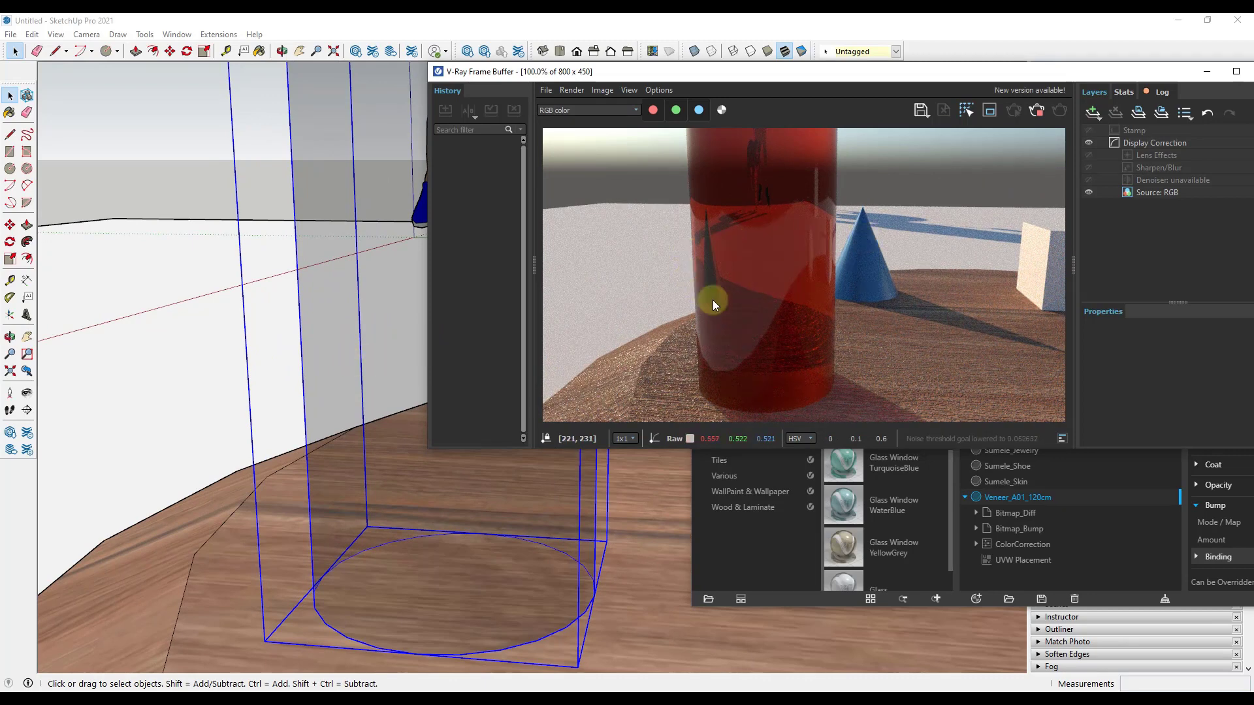
{"action": "middle_click_drag", "start_coordinate": [369, 350], "coordinate": [408, 350]}
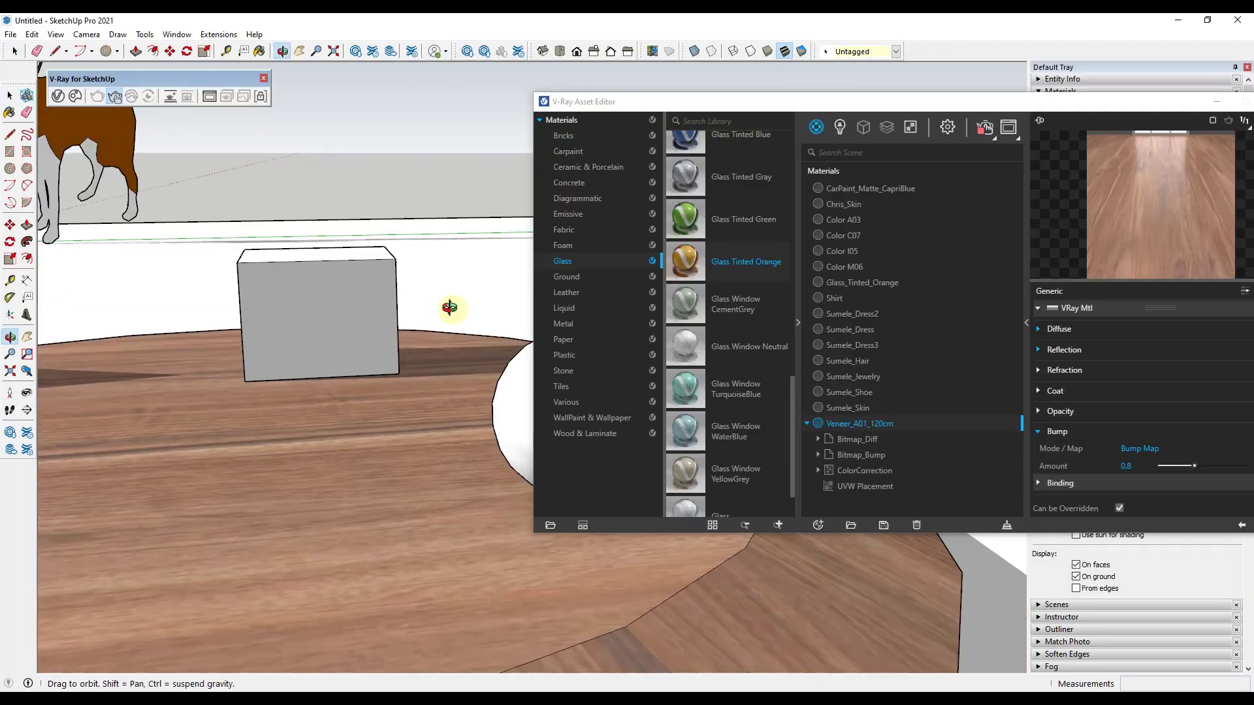
{"action": "middle_click_drag", "start_coordinate": [448, 308], "coordinate": [484, 313]}
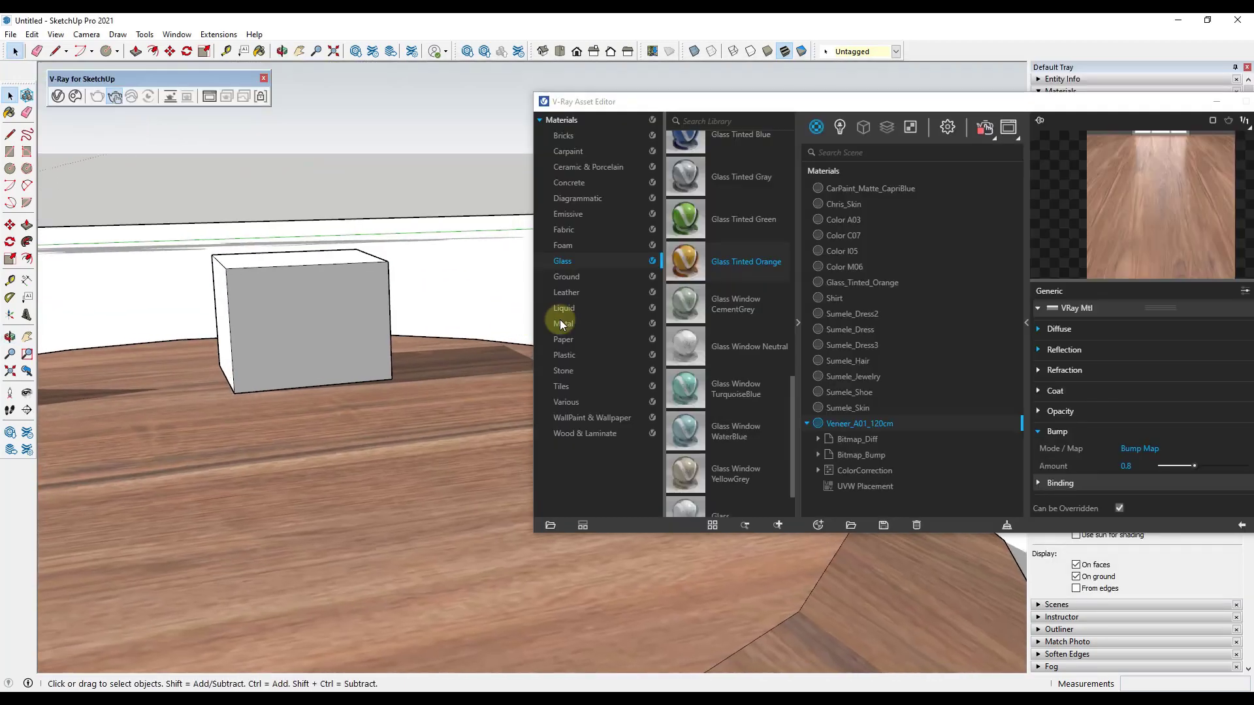
Step: Apply the library metal Aluminum Anodized Clear to the box and check it up close in the live render
{"action": "left_click", "coordinate": [561, 322]}
{"action": "scroll", "coordinate": [299, 288], "scroll_direction": "up", "scroll_amount": 4}
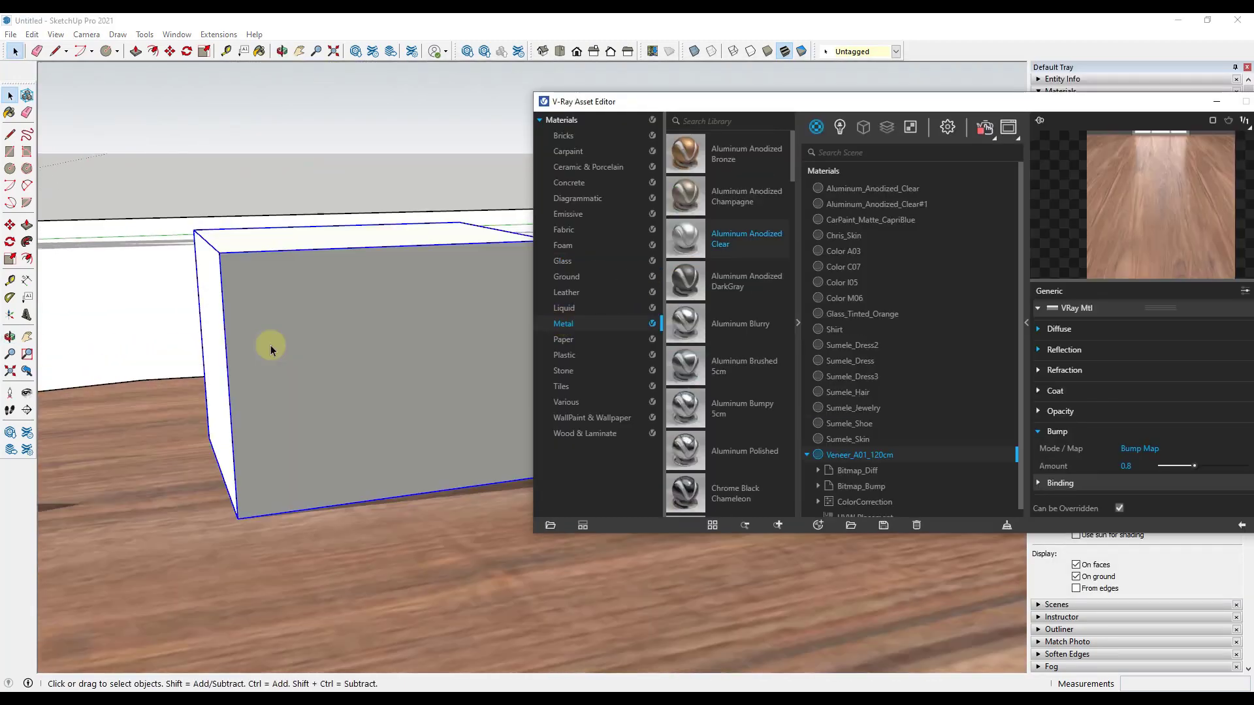
{"action": "middle_click_drag", "start_coordinate": [271, 346], "coordinate": [395, 363]}
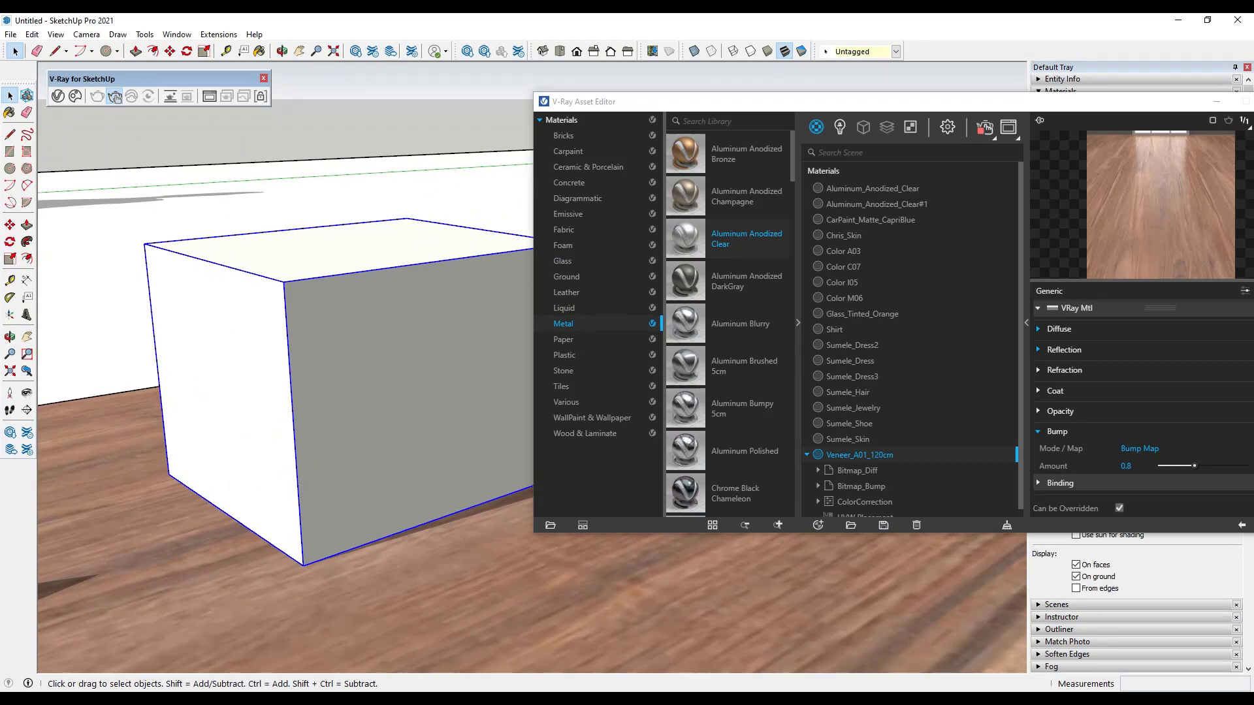
{"action": "left_click", "coordinate": [114, 97]}
{"action": "scroll", "coordinate": [199, 300], "scroll_direction": "up", "scroll_amount": 2}
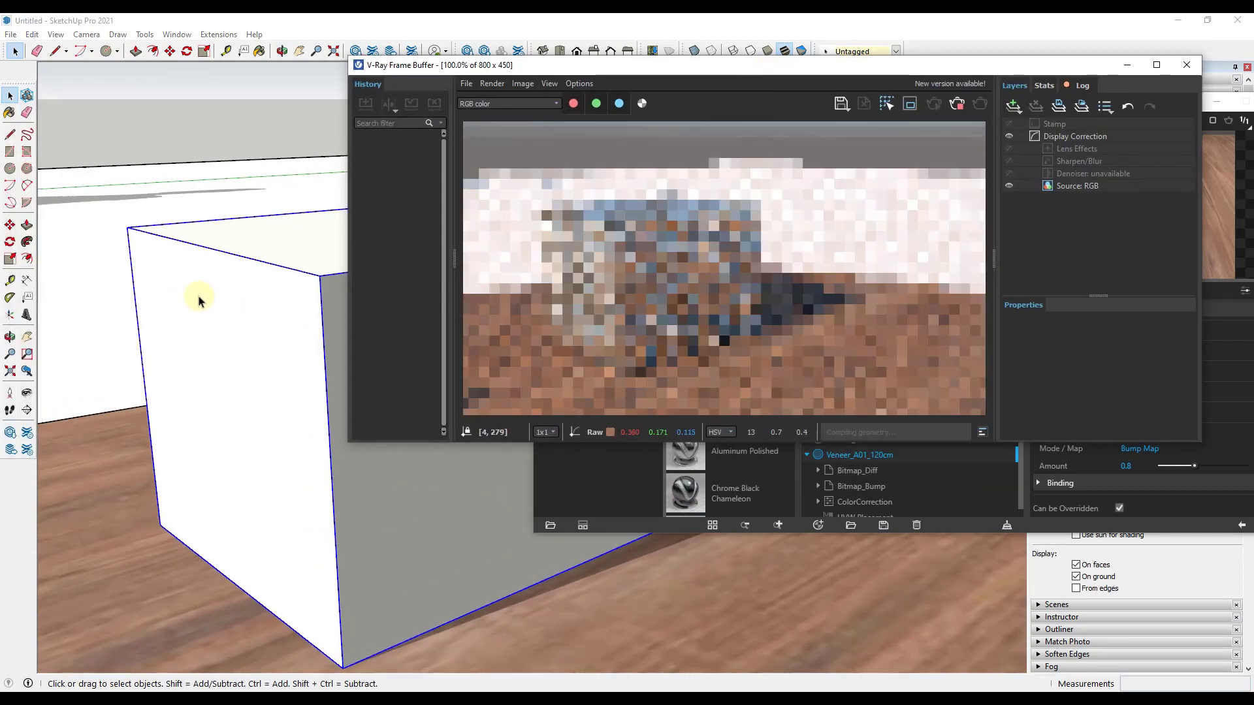
{"action": "scroll", "coordinate": [196, 297], "scroll_direction": "up", "scroll_amount": 2}
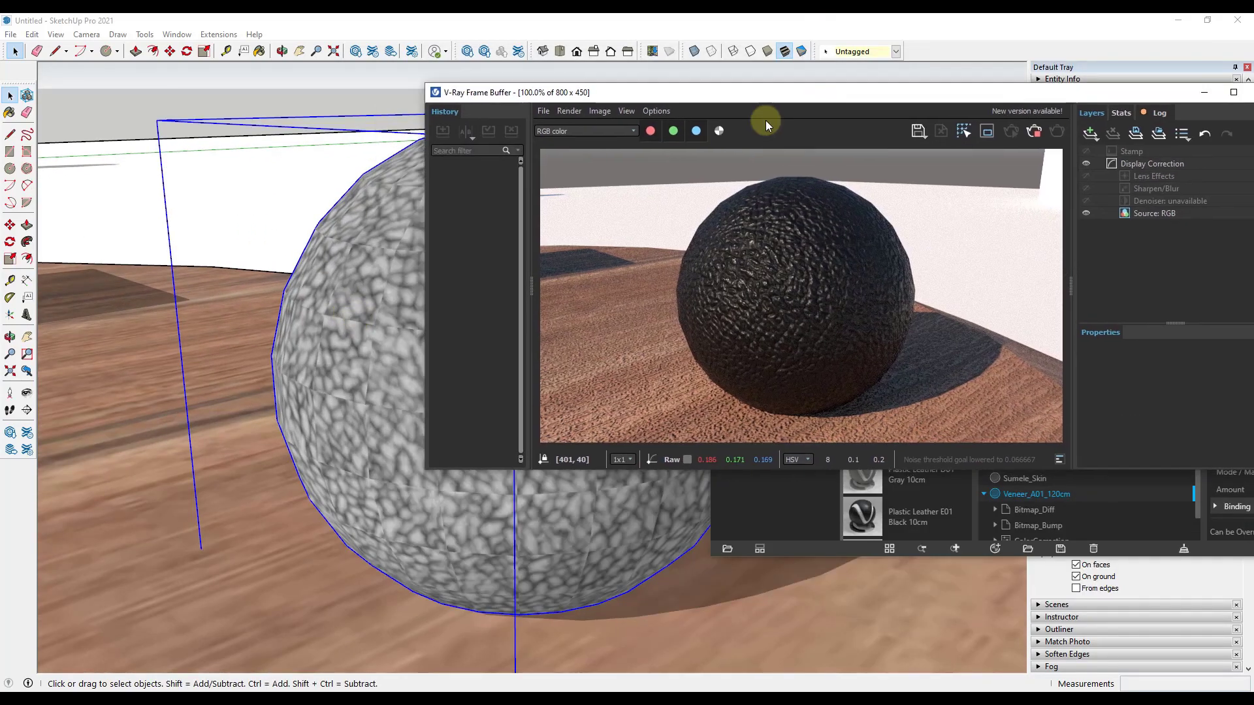
Step: Examine the black leather-textured plastic on the sphere from different angles in the live render
{"action": "scroll", "coordinate": [555, 551], "scroll_direction": "up", "scroll_amount": 1}
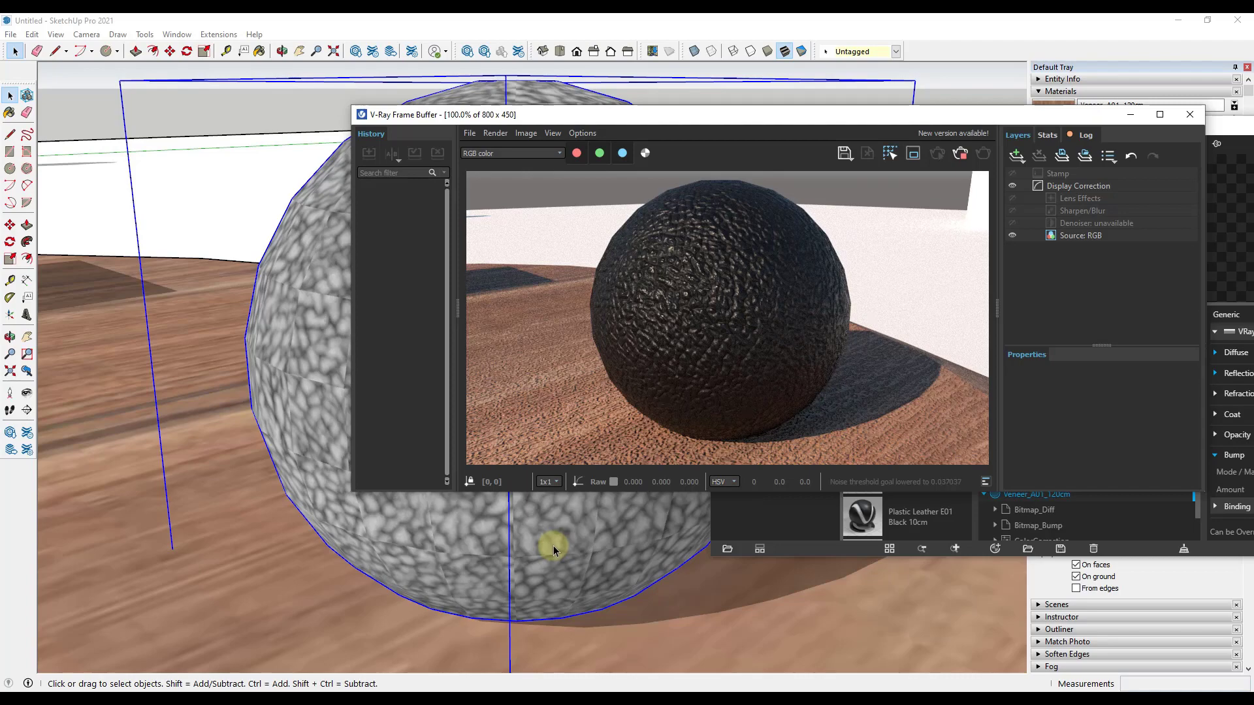
{"action": "middle_click_drag", "start_coordinate": [316, 464], "coordinate": [546, 457]}
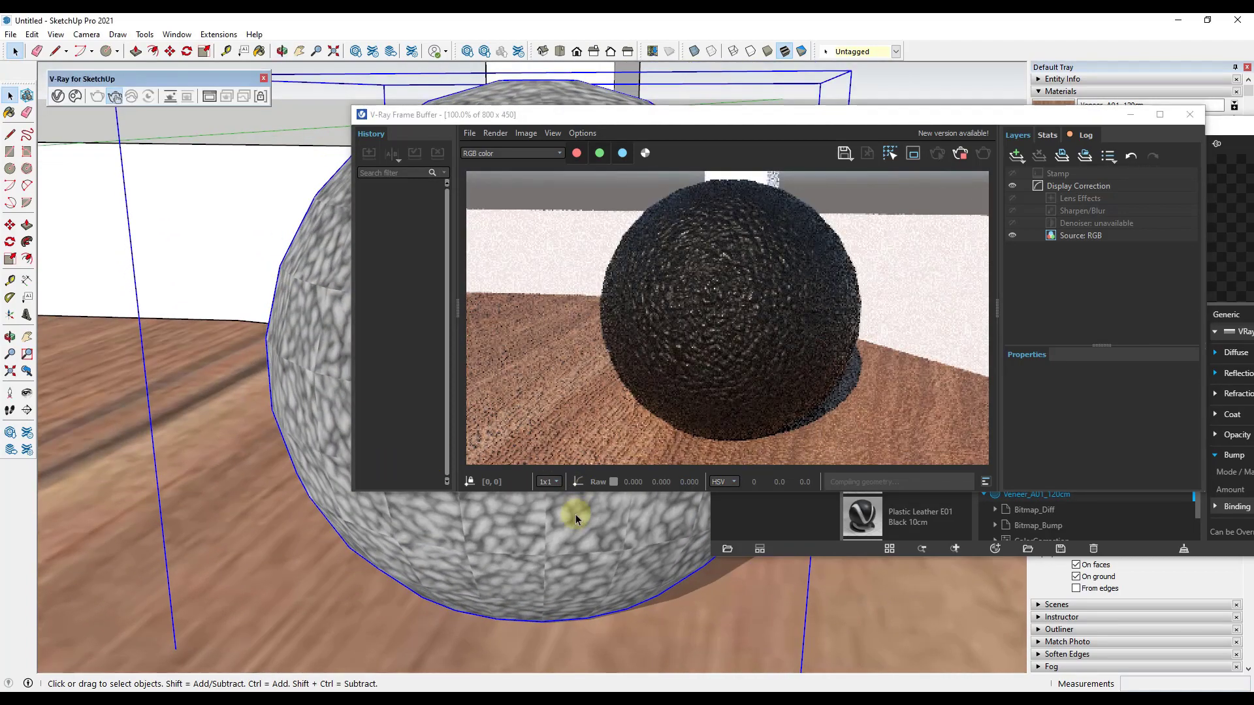
{"action": "middle_click_drag", "start_coordinate": [575, 514], "coordinate": [564, 566]}
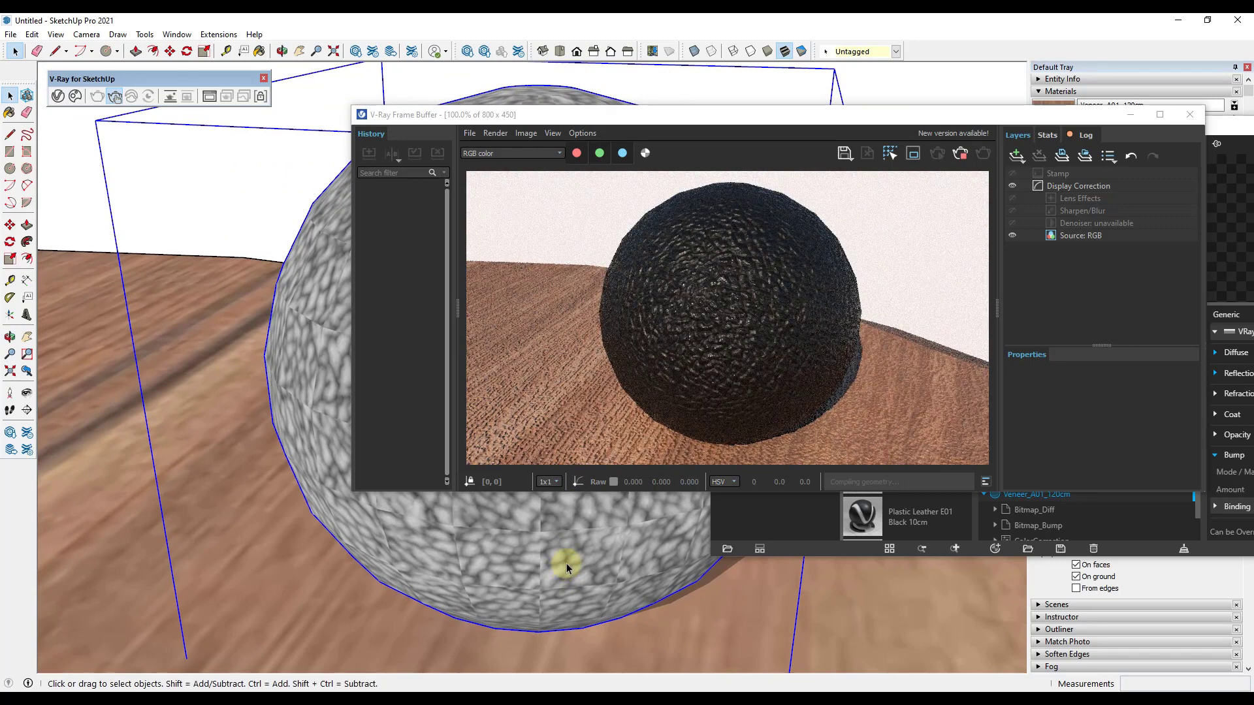
{"action": "scroll", "coordinate": [566, 562], "scroll_direction": "up", "scroll_amount": 2}
{"action": "scroll", "coordinate": [565, 562], "scroll_direction": "down", "scroll_amount": 2}
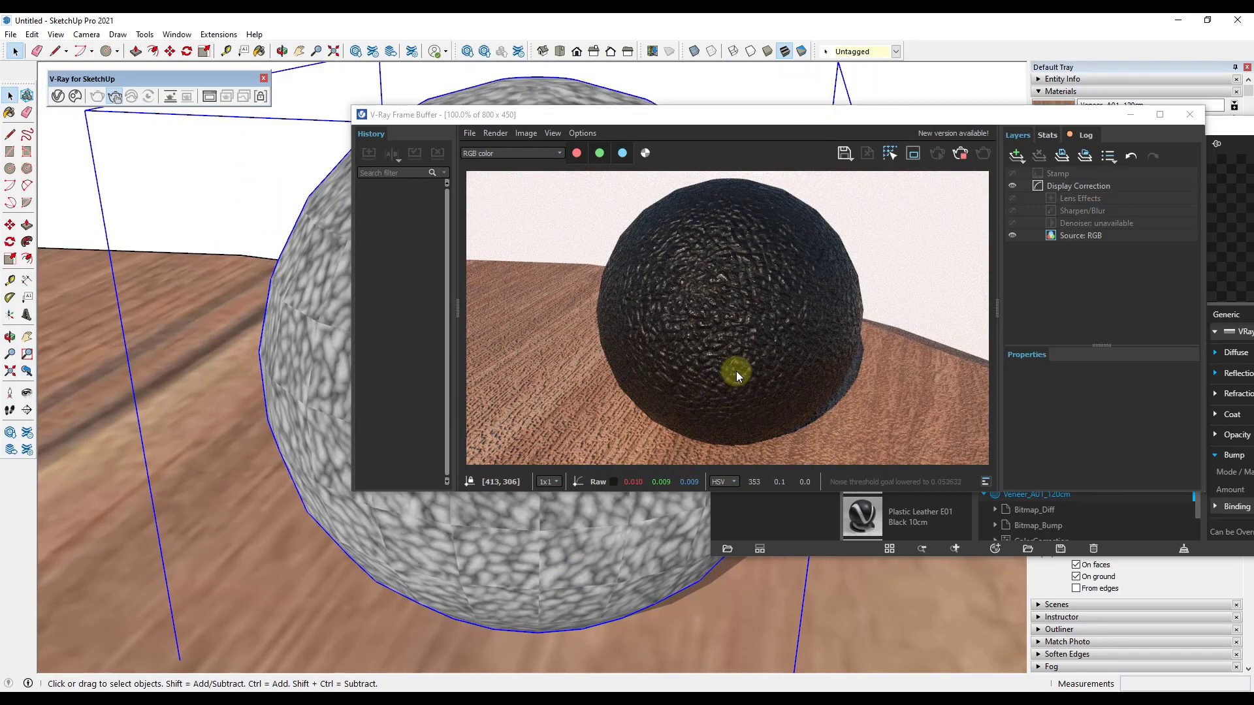
{"action": "middle_click_drag", "start_coordinate": [551, 548], "coordinate": [559, 490]}
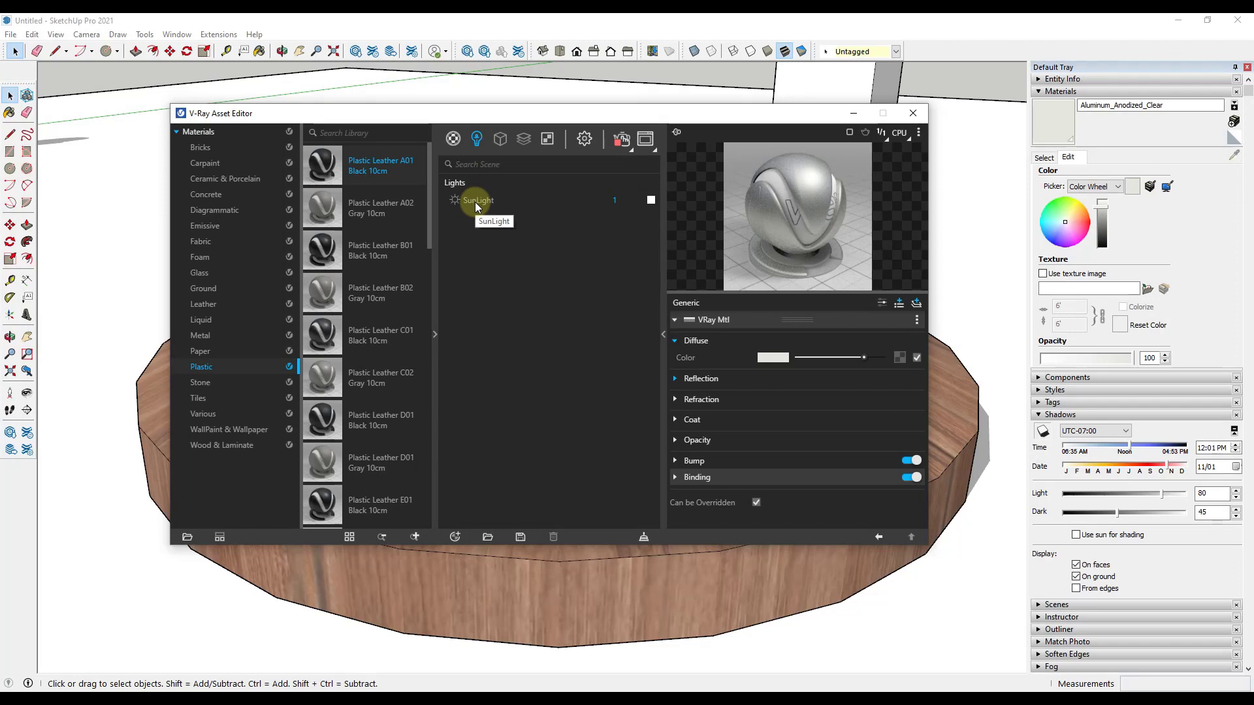
Step: Collapse the material library and arrange the V-Ray Asset Editor and a narrowed frame buffer side by side
{"action": "left_click_drag", "start_coordinate": [607, 120], "coordinate": [882, 145]}
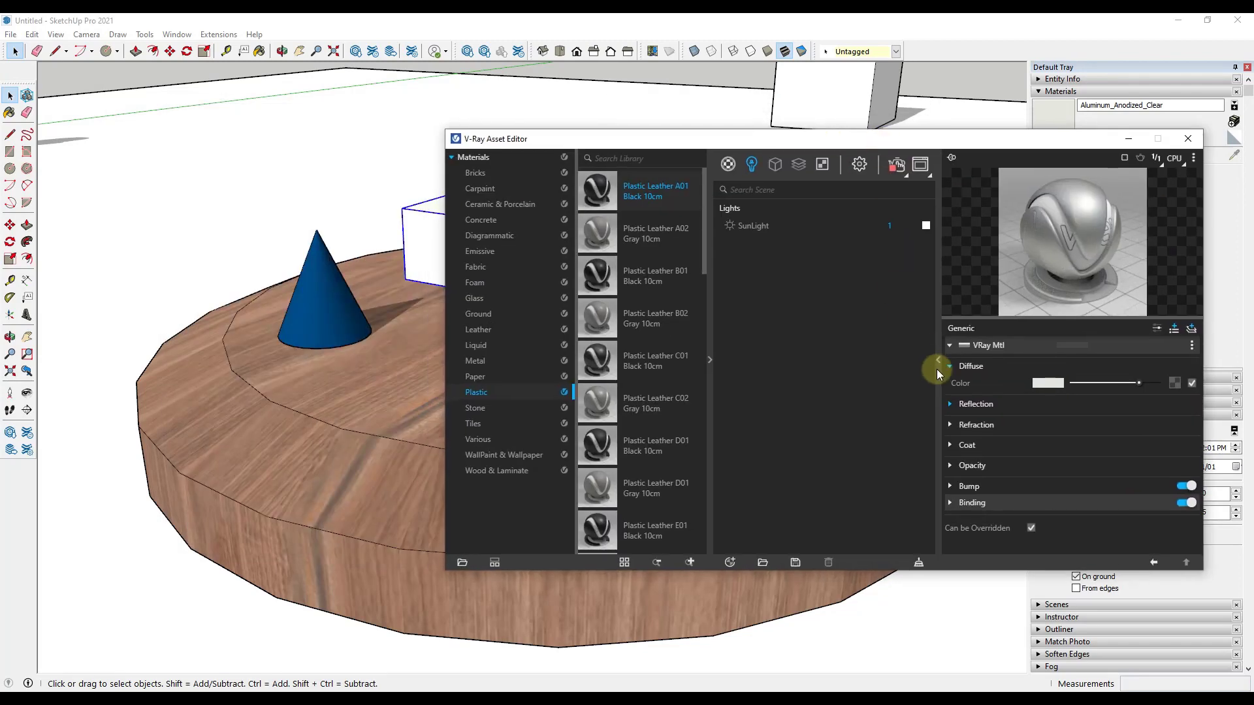
{"action": "left_click", "coordinate": [709, 361]}
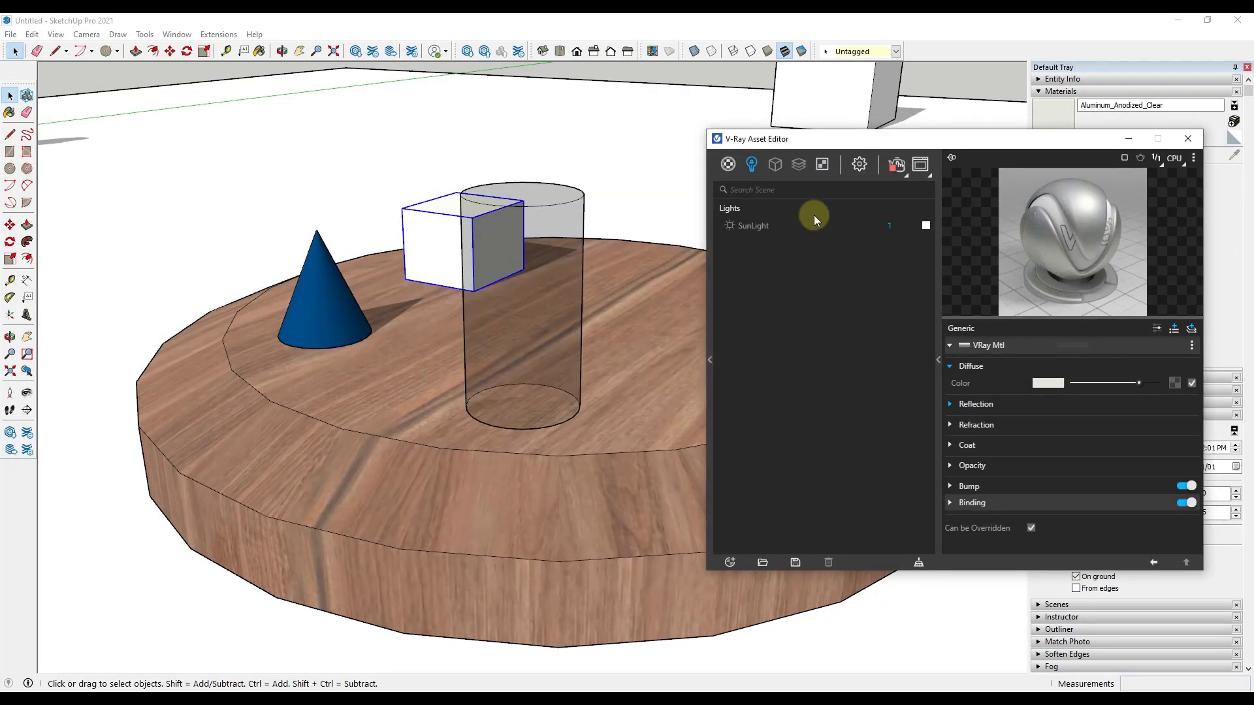
{"action": "left_click_drag", "start_coordinate": [859, 142], "coordinate": [892, 124]}
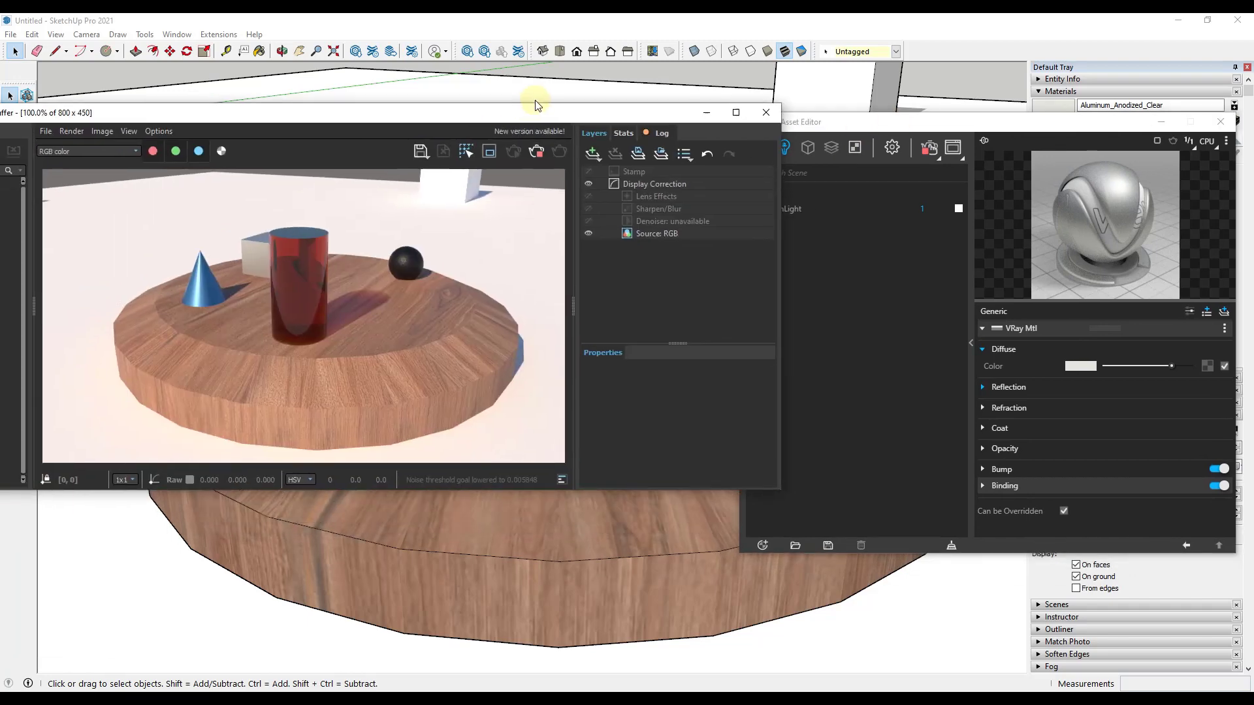
{"action": "left_click_drag", "start_coordinate": [537, 104], "coordinate": [648, 34]}
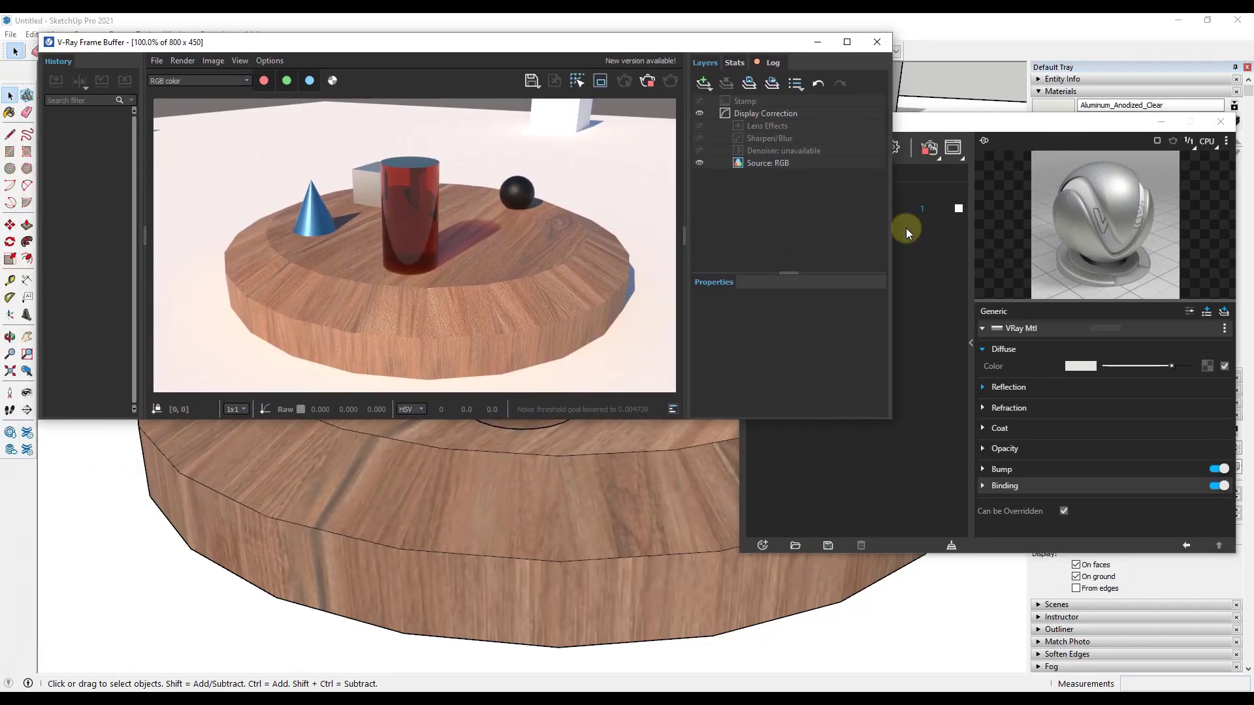
{"action": "left_click_drag", "start_coordinate": [889, 241], "coordinate": [714, 222]}
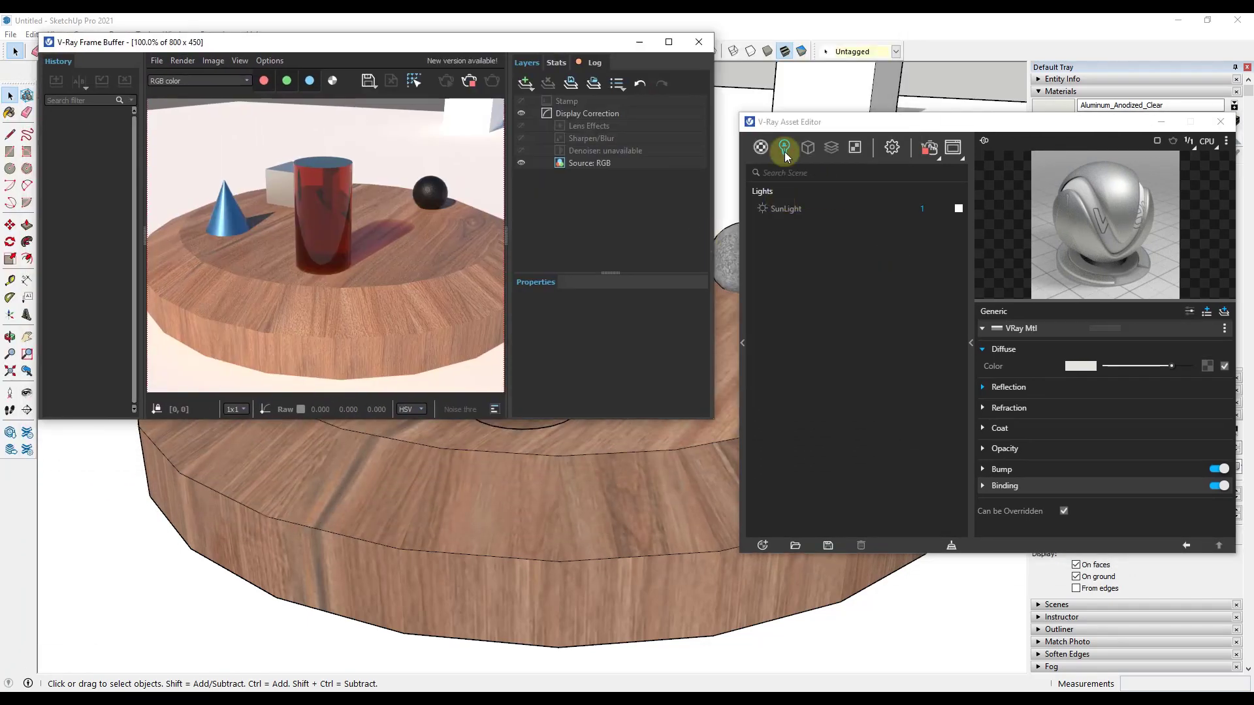
Step: Try the SunLight at an intensity of 2 and then 3 to compare the brightness in the render
{"action": "left_click", "coordinate": [790, 208]}
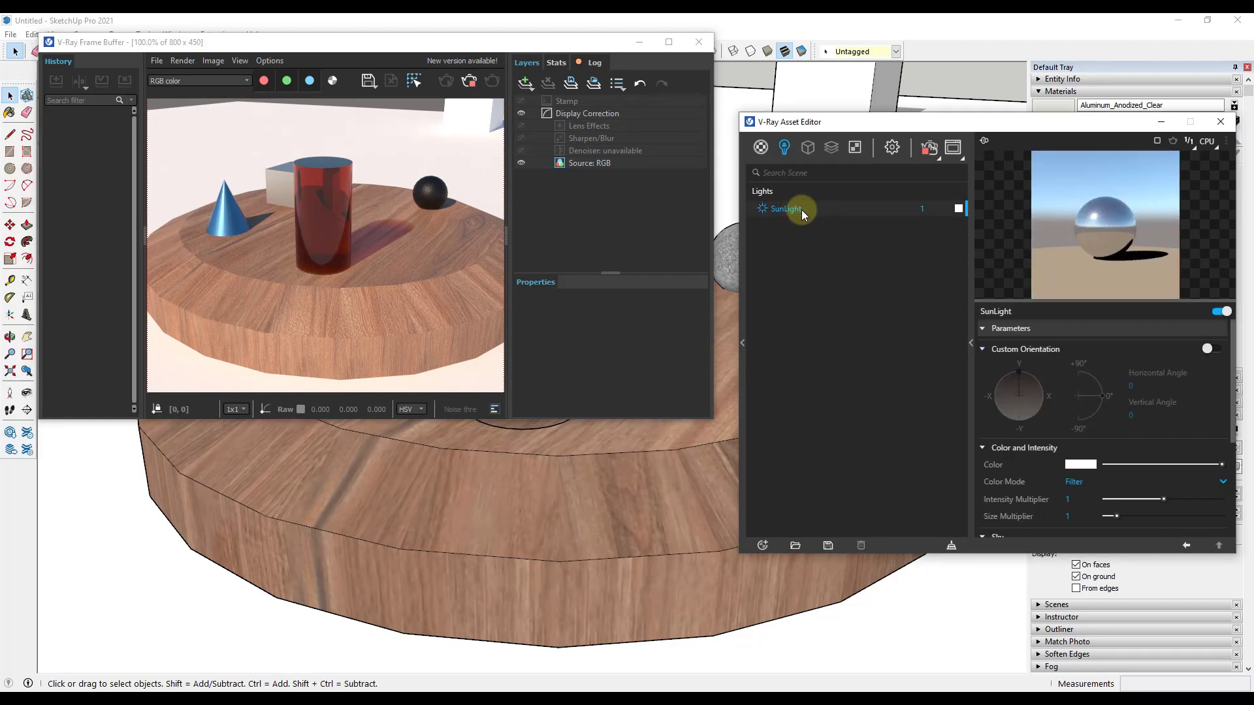
{"action": "left_click", "coordinate": [925, 209]}
{"action": "type", "text": "2"}
{"action": "key", "text": "Return"}
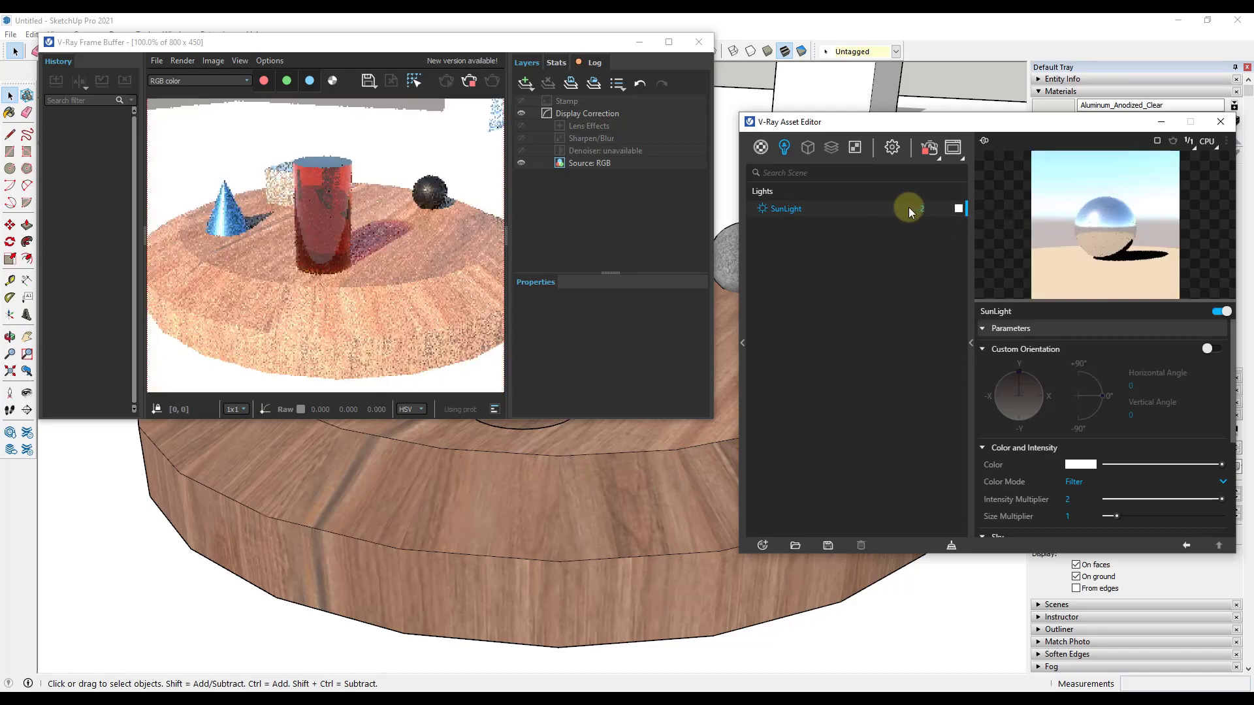
{"action": "left_click_drag", "start_coordinate": [935, 208], "coordinate": [898, 209]}
{"action": "type", "text": "3"}
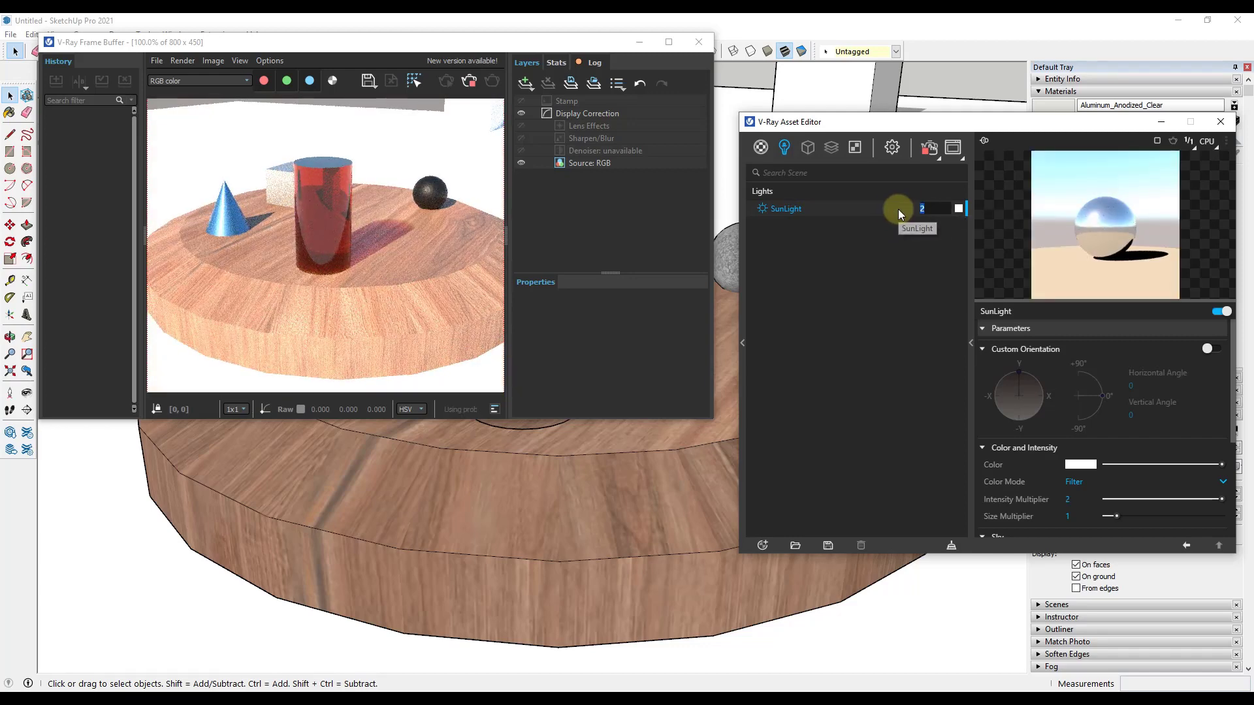
{"action": "key", "text": "Return"}
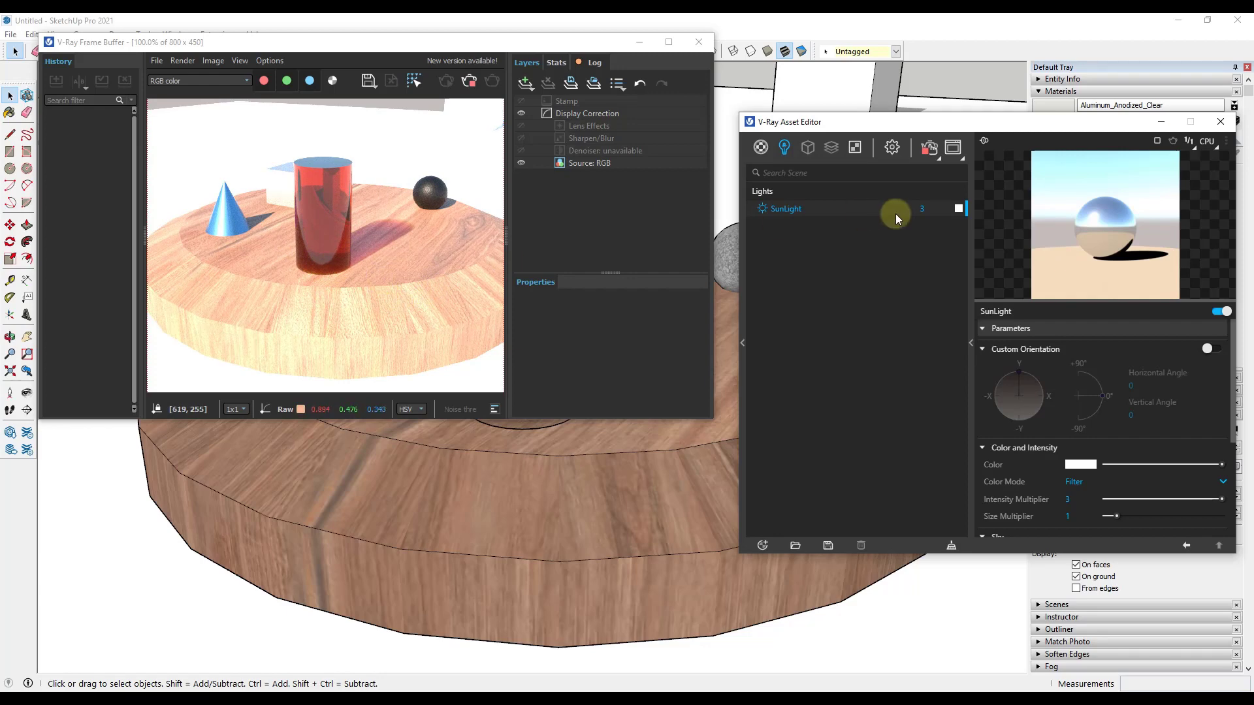
Step: Set the SunLight intensity back to 1
{"action": "left_click", "coordinate": [922, 209]}
{"action": "type", "text": "1"}
{"action": "key", "text": "Return"}
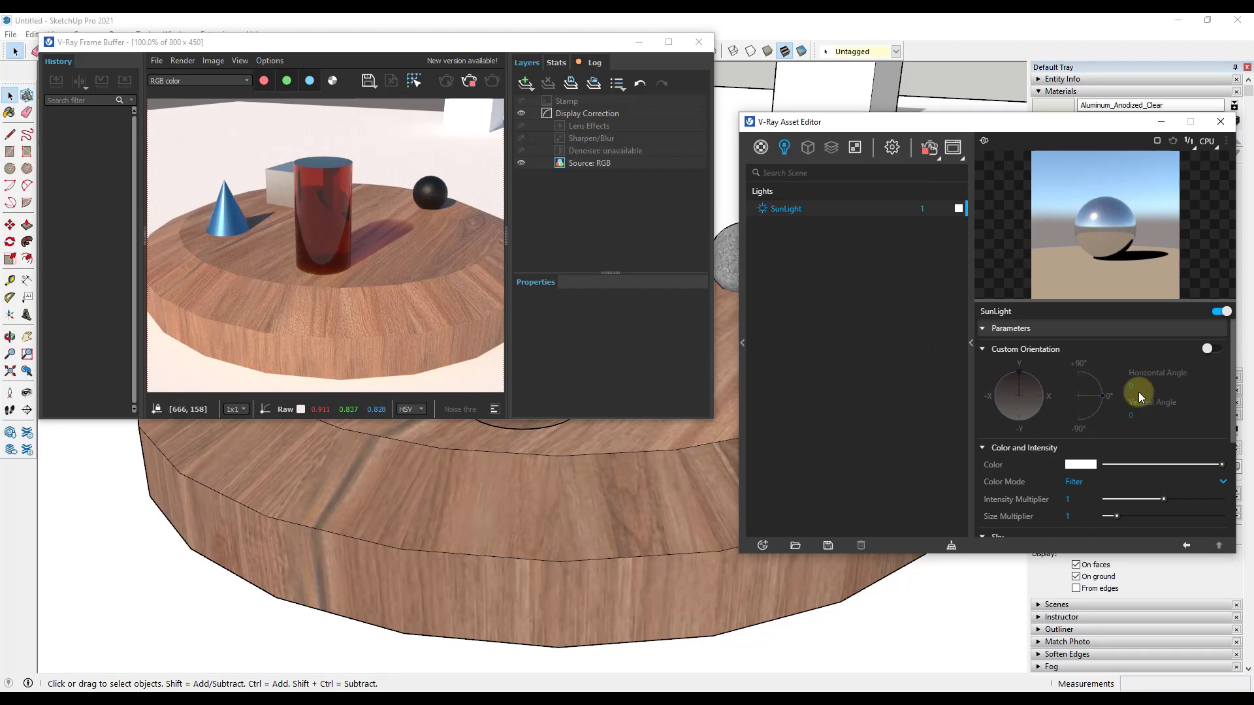
Step: Look through the SunLight parameters and the list of textures in the scene
{"action": "scroll", "coordinate": [1134, 391], "scroll_direction": "down", "scroll_amount": 5}
{"action": "scroll", "coordinate": [1126, 412], "scroll_direction": "up", "scroll_amount": 5}
{"action": "left_click", "coordinate": [854, 147]}
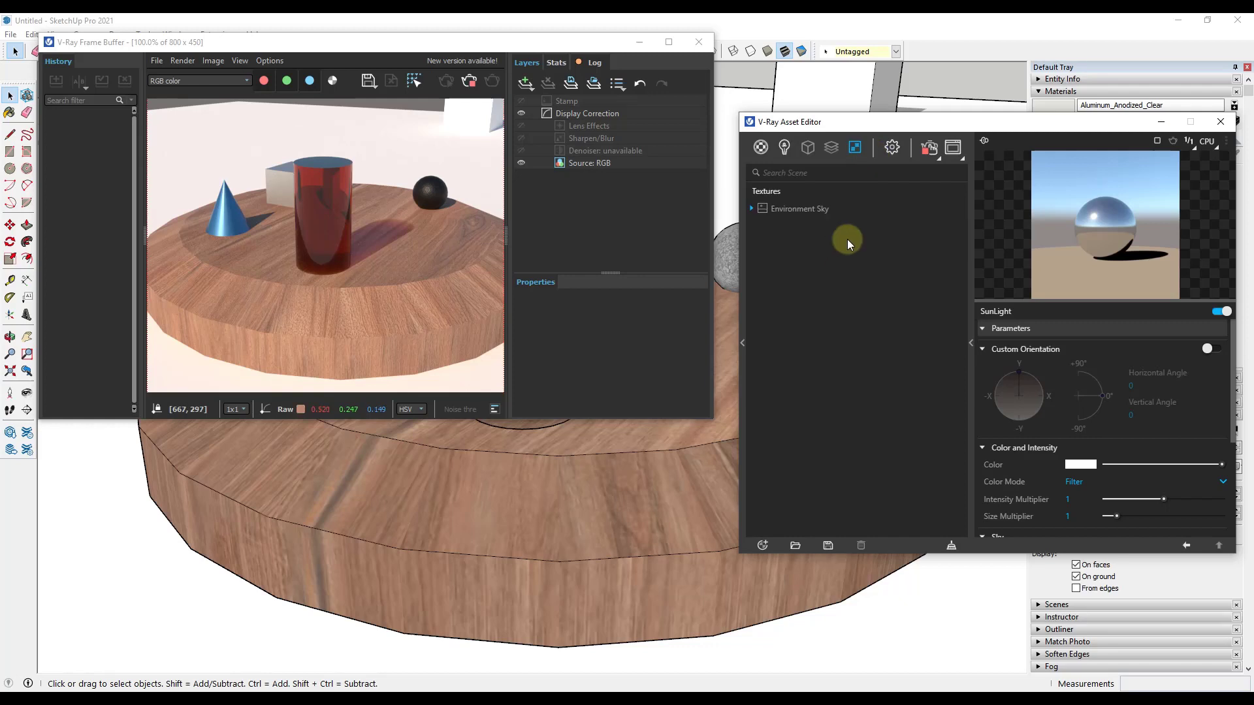
Step: Review the V-Ray render settings, including the CPU engine option, and expand the Camera settings
{"action": "left_click", "coordinate": [893, 153]}
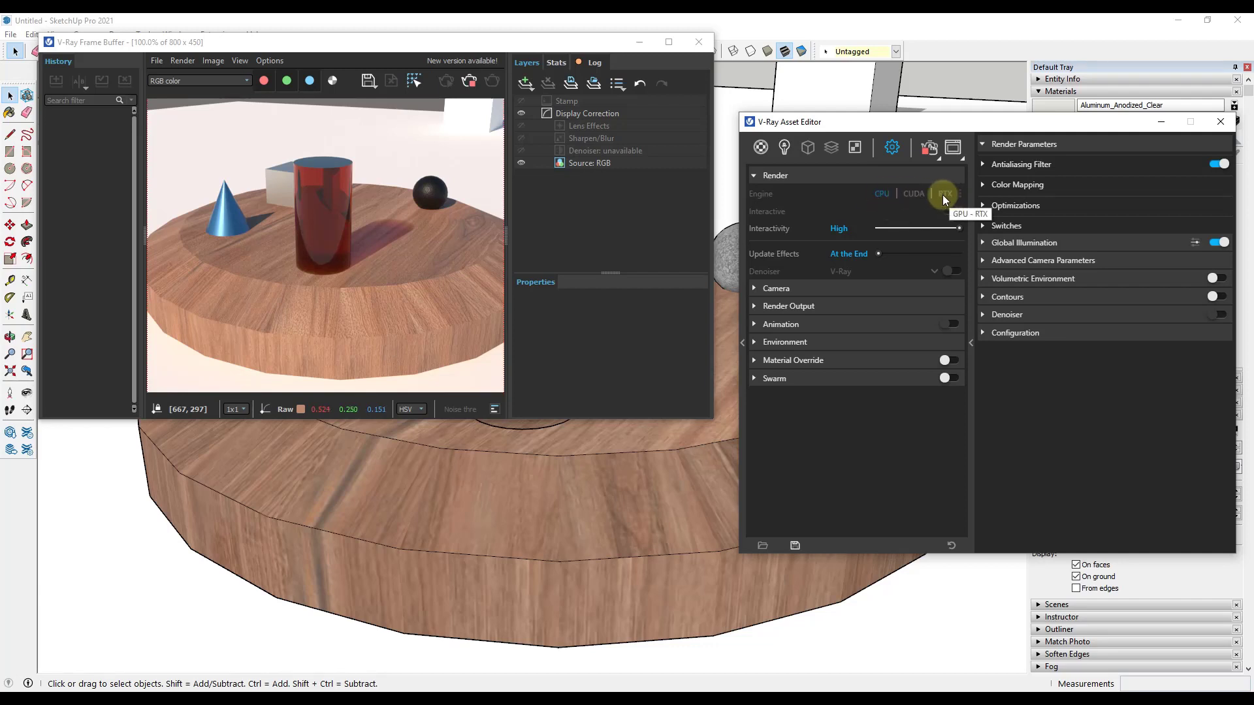
{"action": "left_click", "coordinate": [883, 195]}
{"action": "left_click", "coordinate": [928, 147]}
{"action": "left_click", "coordinate": [774, 289]}
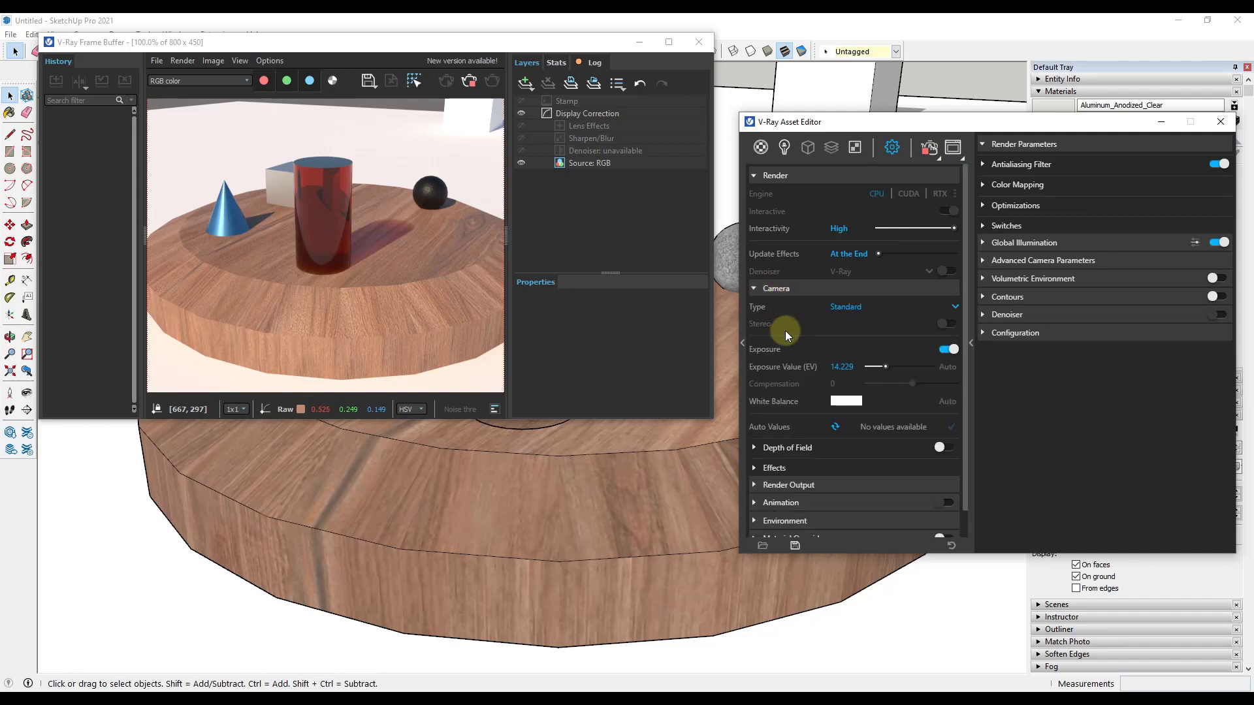
Step: Set the camera's Exposure Value (EV) to 14 in the render settings
{"action": "scroll", "coordinate": [787, 331], "scroll_direction": "down", "scroll_amount": 1}
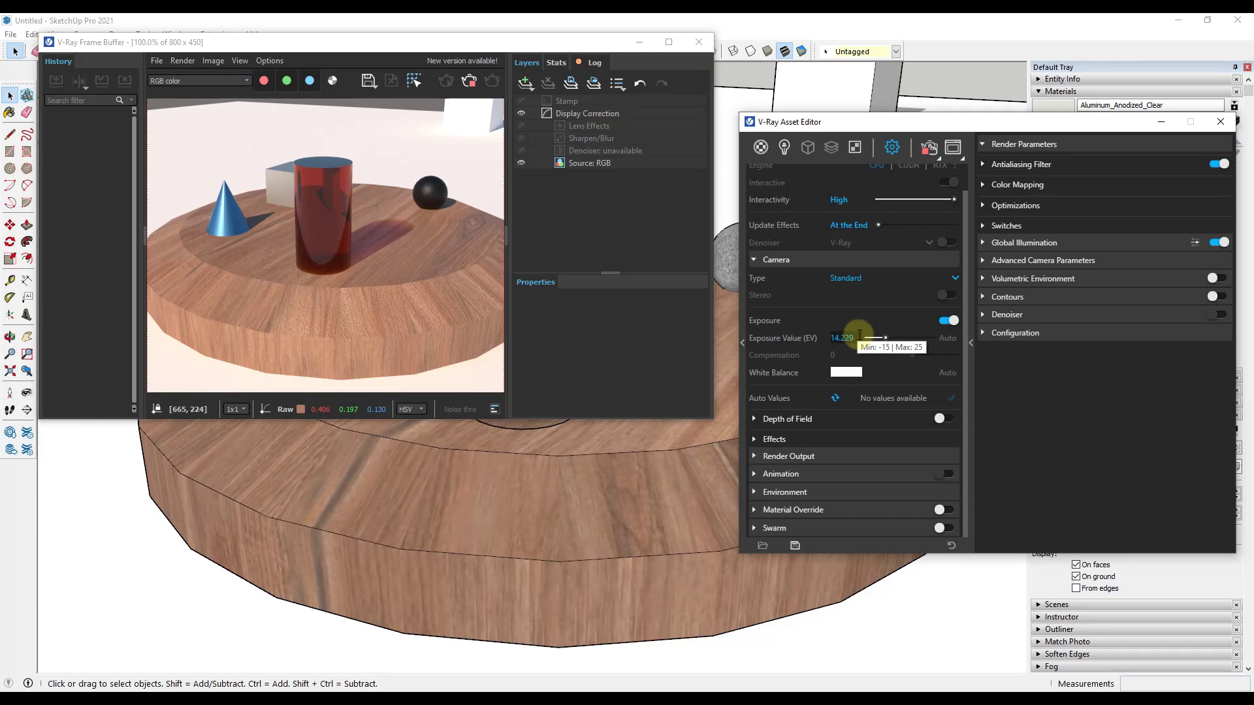
{"action": "left_click_drag", "start_coordinate": [860, 336], "coordinate": [811, 335]}
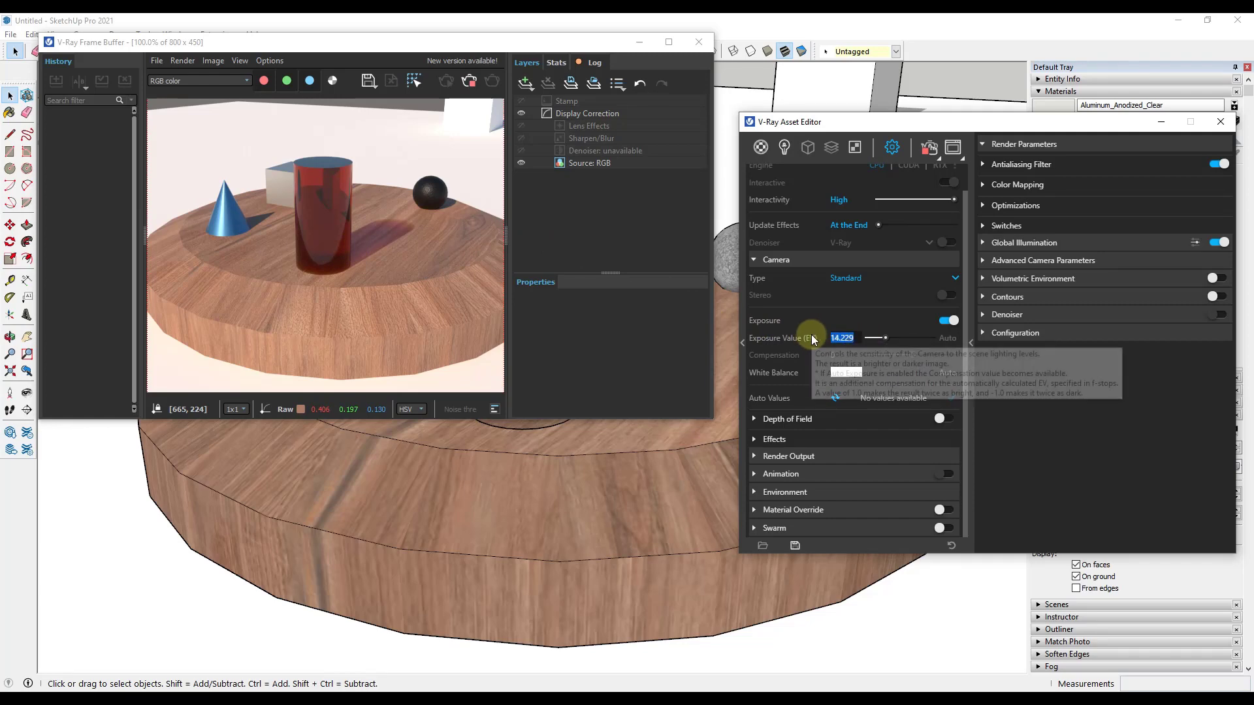
{"action": "type", "text": "14"}
{"action": "key", "text": "Return"}
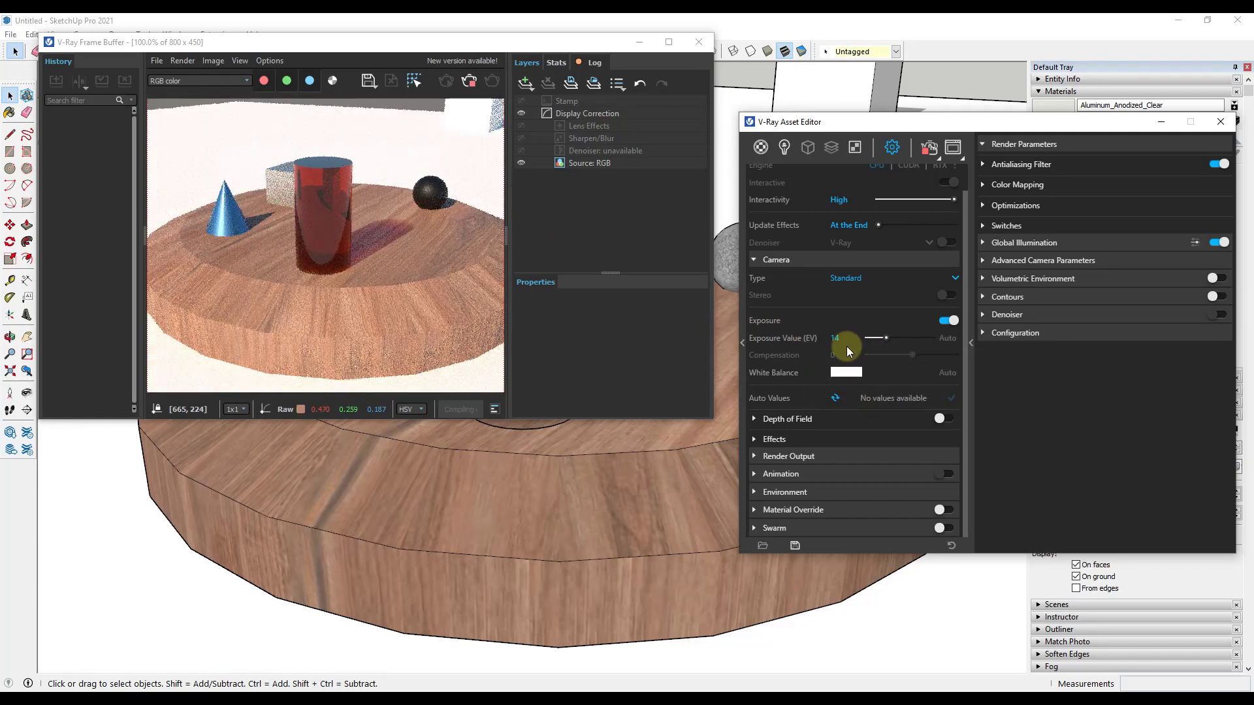
Step: Try an Exposure Value of 12 to compare the brightness in the live render, and set it back to 14
{"action": "left_click_drag", "start_coordinate": [845, 338], "coordinate": [832, 338]}
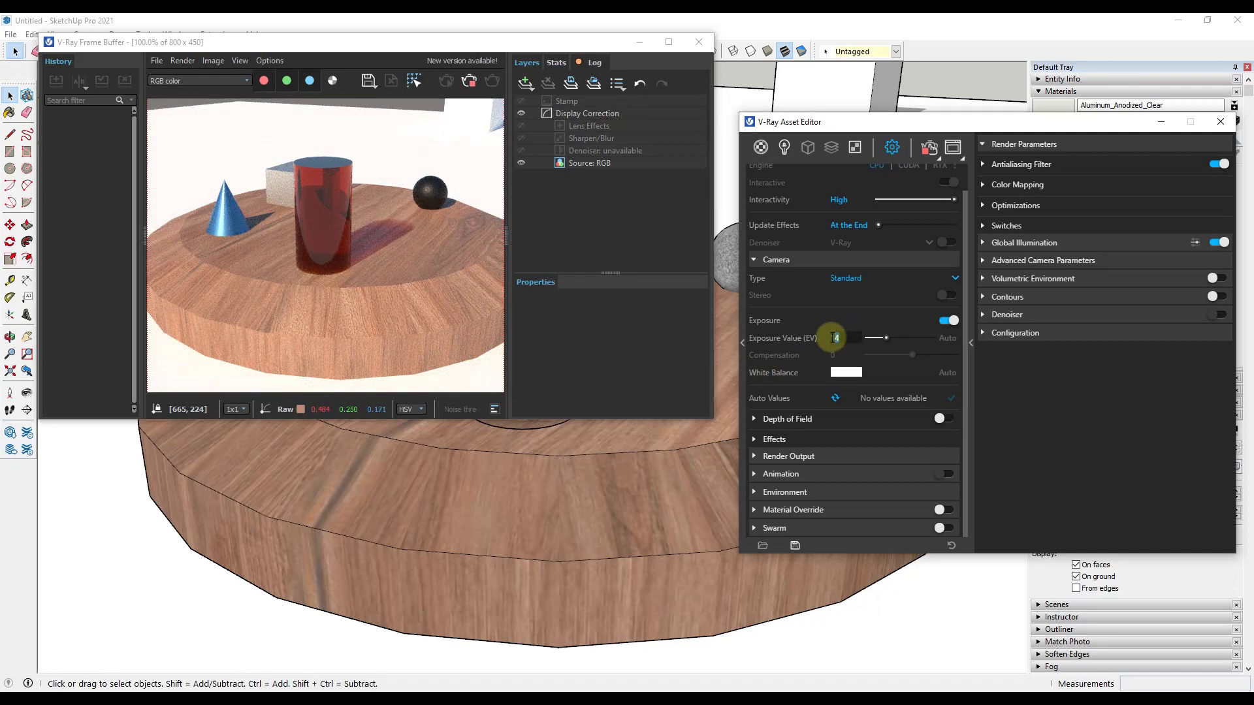
{"action": "type", "text": "2"}
{"action": "key", "text": "Return"}
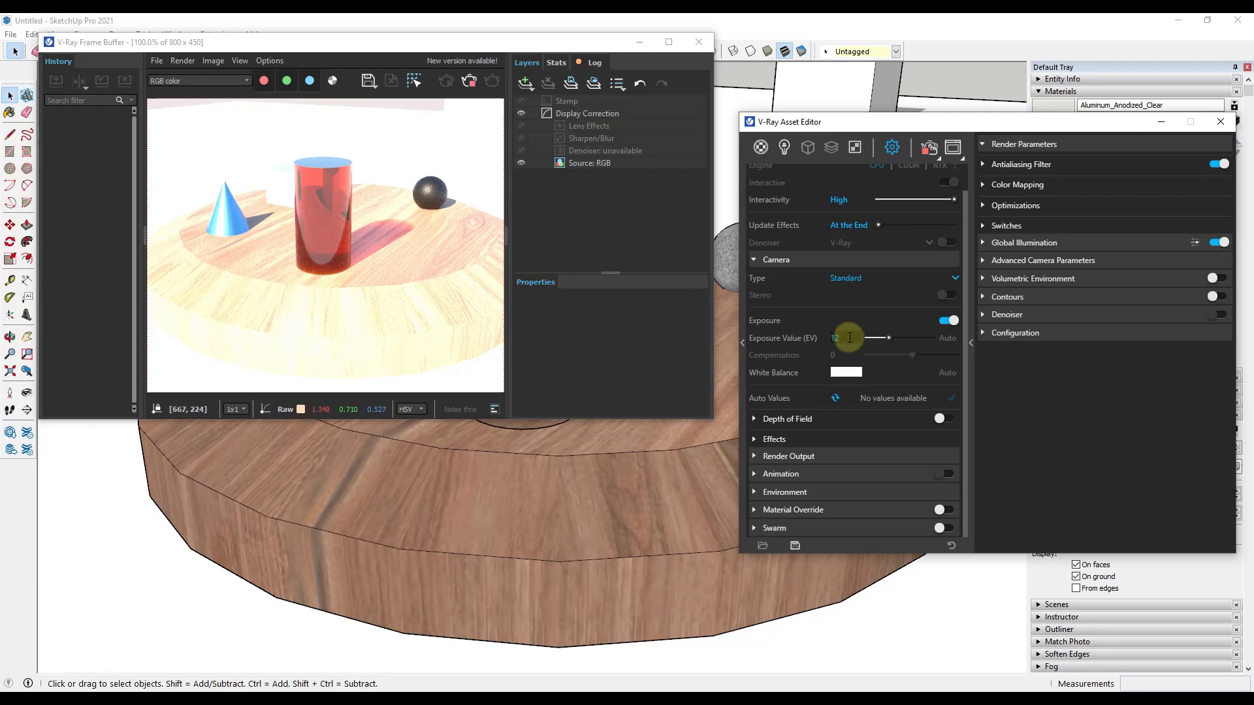
{"action": "type", "text": "4"}
{"action": "key", "text": "Return"}
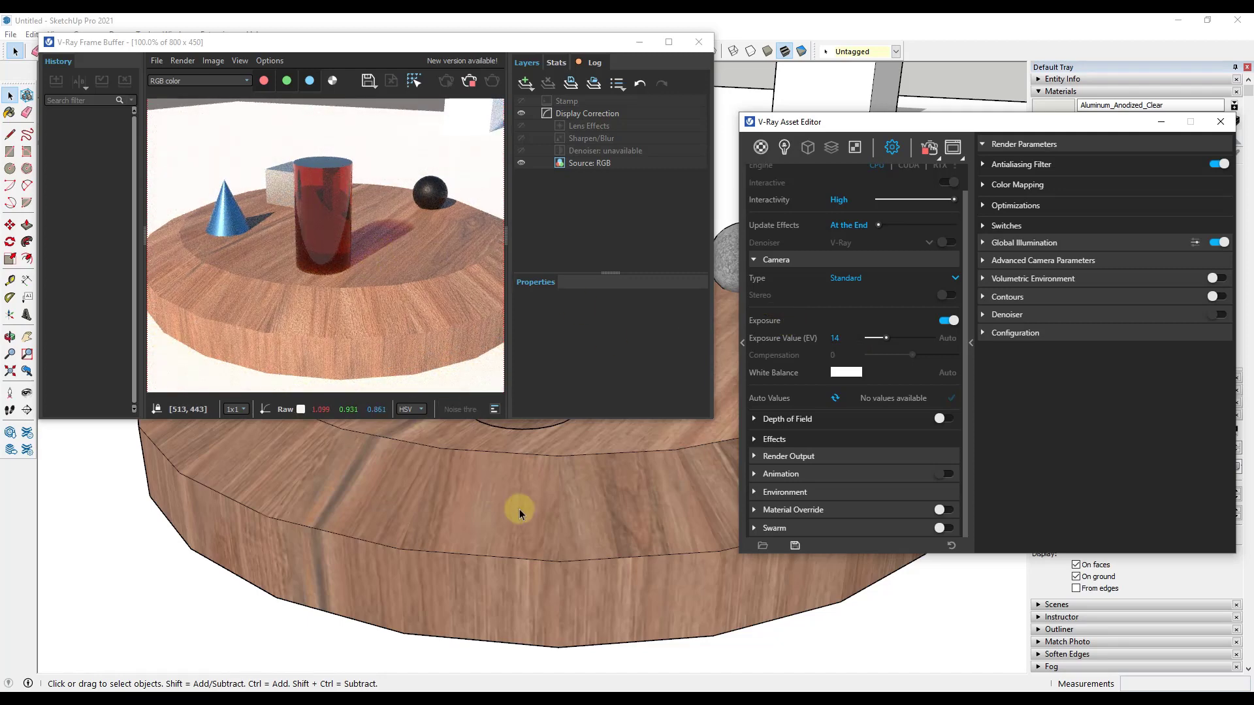
Step: Expand the Render Output settings and set the image width to 1280 at the 16:9 widescreen ratio
{"action": "scroll", "coordinate": [568, 480], "scroll_direction": "down", "scroll_amount": 1}
{"action": "left_click", "coordinate": [789, 455]}
{"action": "scroll", "coordinate": [874, 357], "scroll_direction": "down", "scroll_amount": 2}
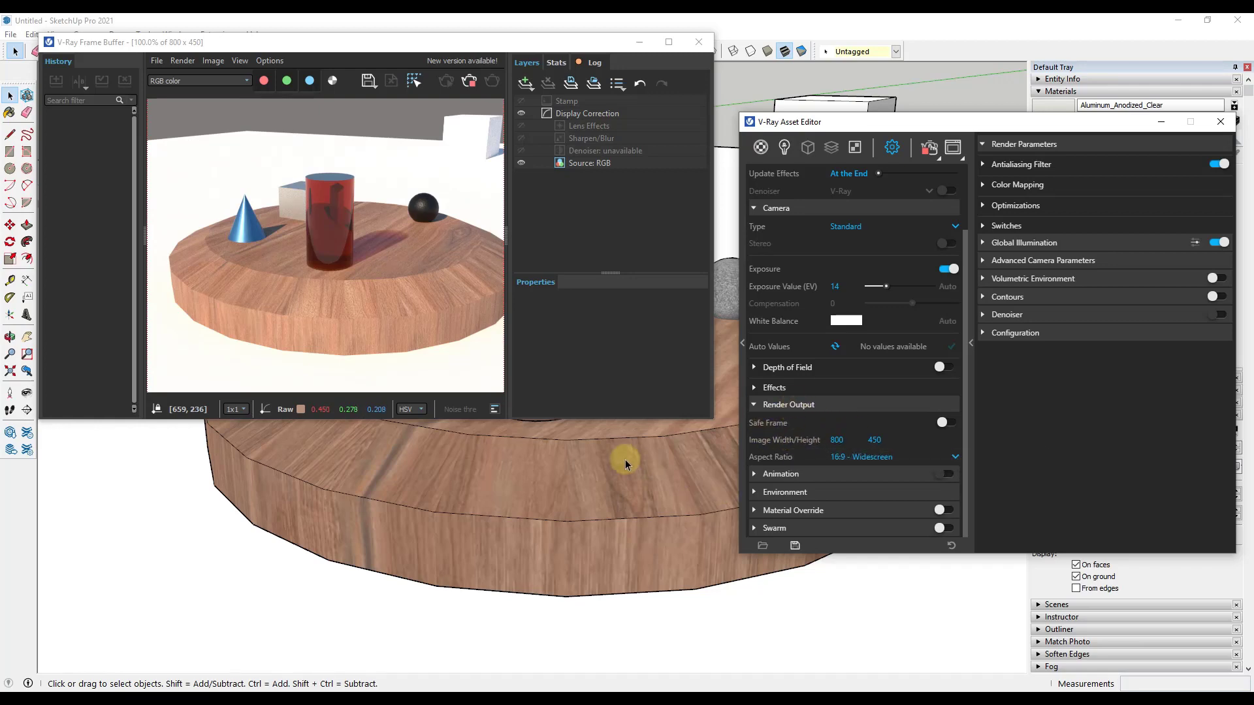
{"action": "mouse_move", "coordinate": [621, 461]}
{"action": "middle_mouse_down"}
{"action": "mouse_move", "coordinate": [619, 436]}
{"action": "mouse_move", "coordinate": [663, 496]}
{"action": "middle_mouse_up"}
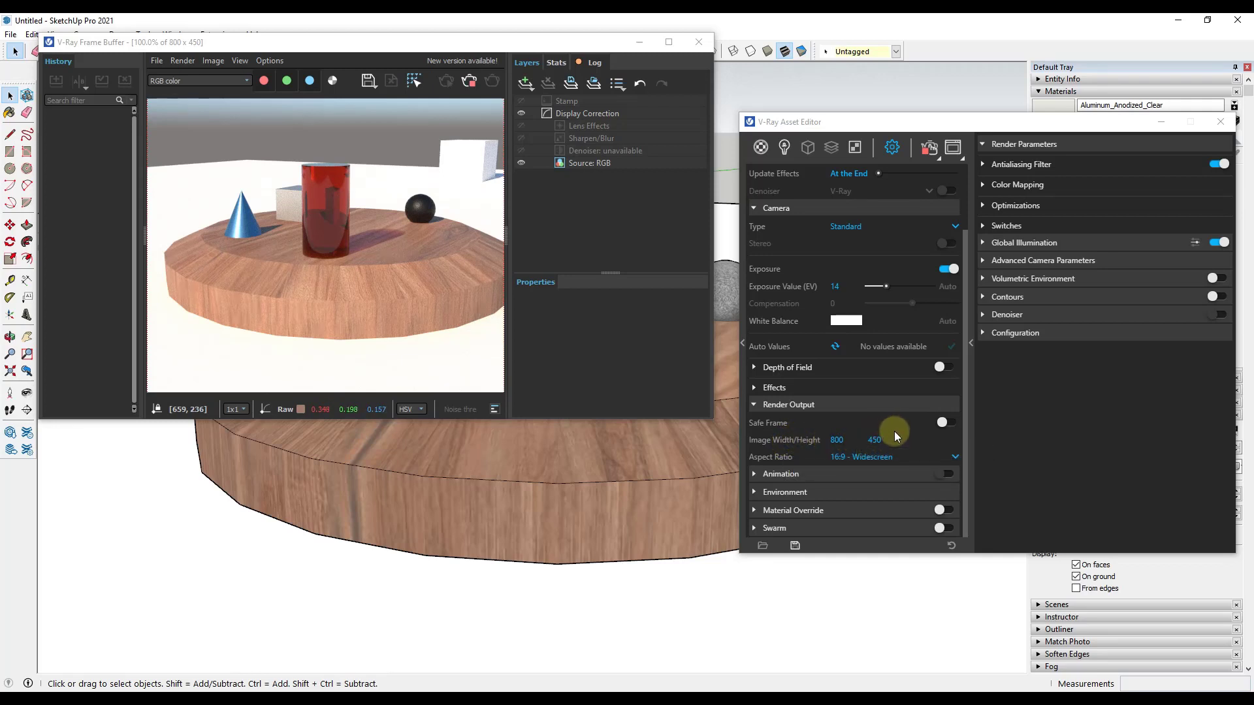
{"action": "left_click", "coordinate": [839, 440]}
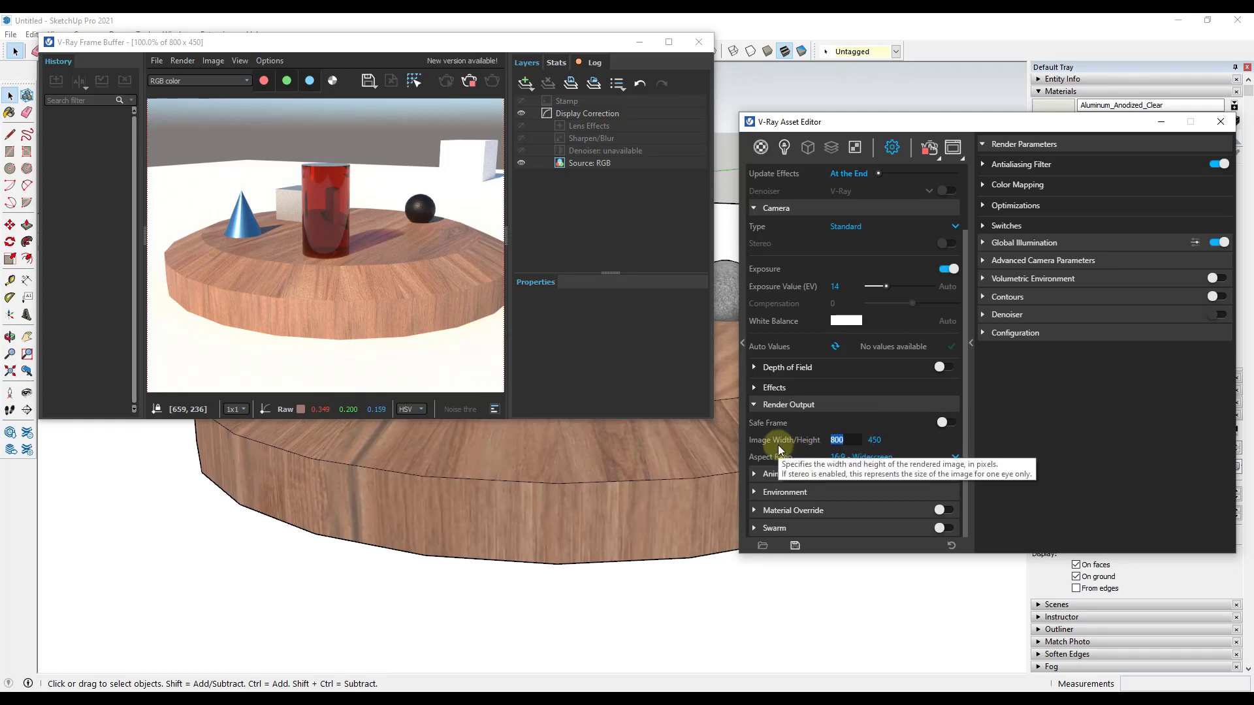
{"action": "type", "text": "1280"}
{"action": "key", "text": "Tab"}
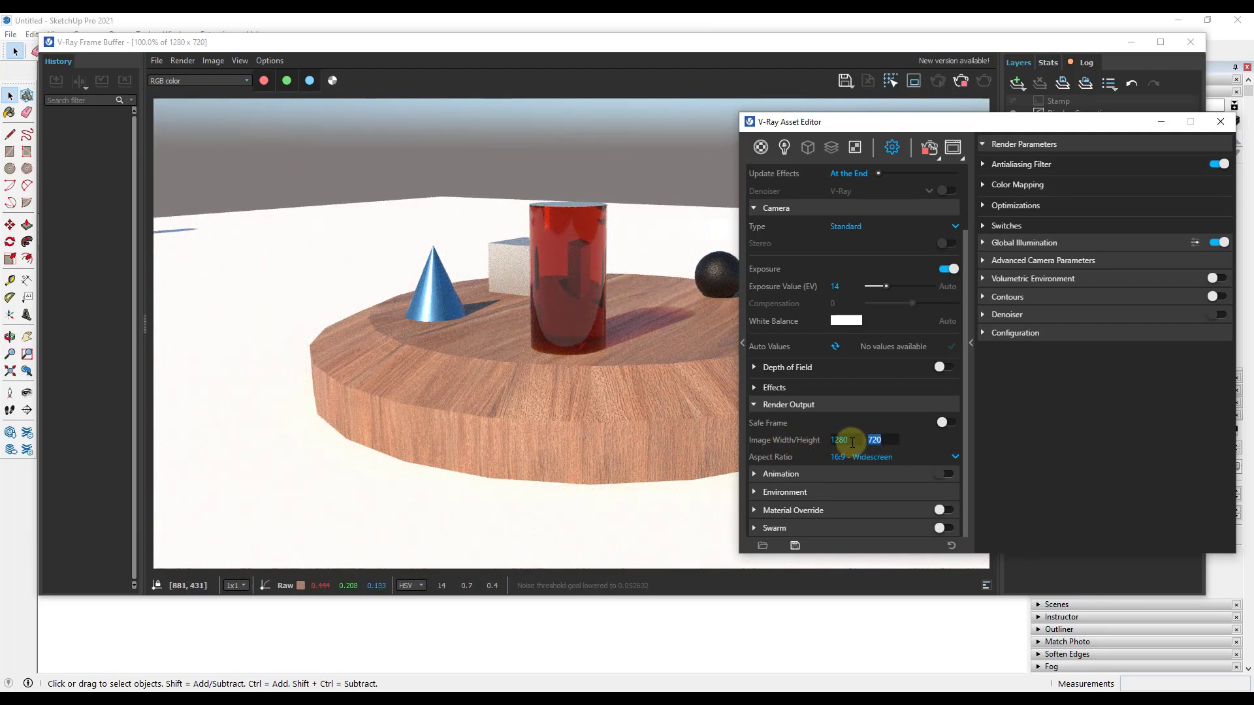
Step: Stop the live rendering, start it once more and abort it from the frame buffer
{"action": "left_click", "coordinate": [589, 377]}
{"action": "left_click", "coordinate": [1215, 421]}
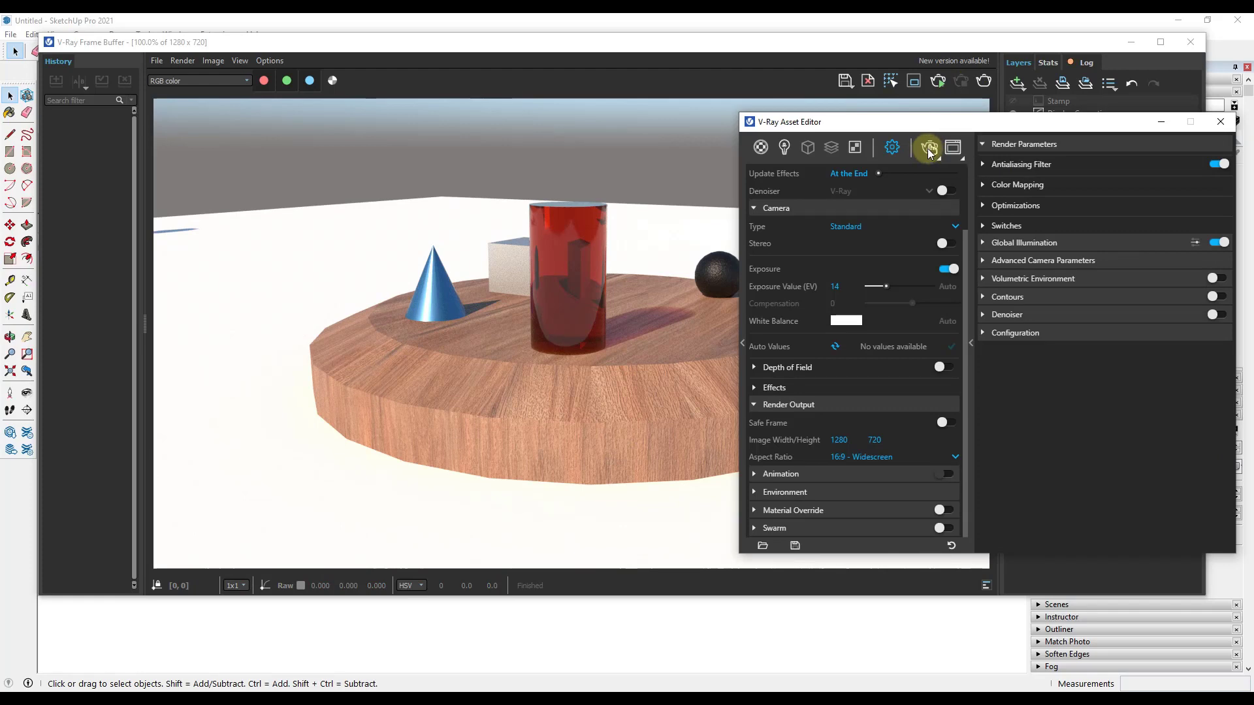
{"action": "left_click", "coordinate": [928, 148]}
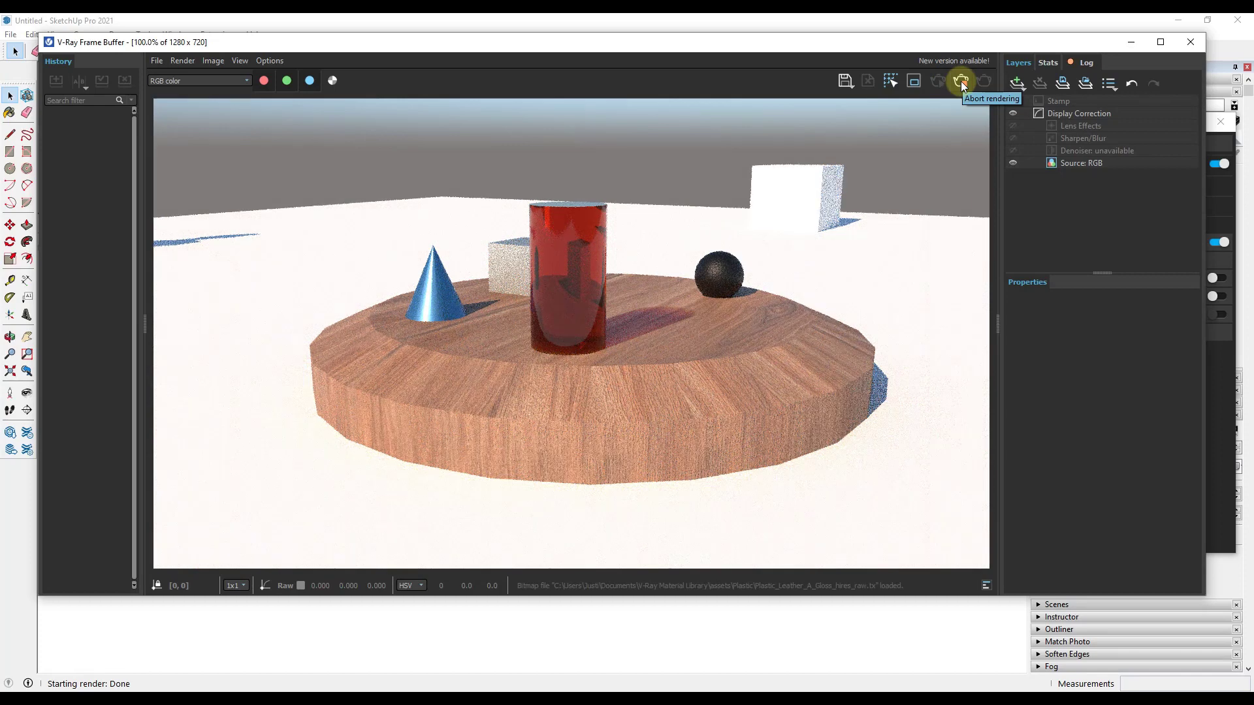
{"action": "left_click", "coordinate": [961, 81]}
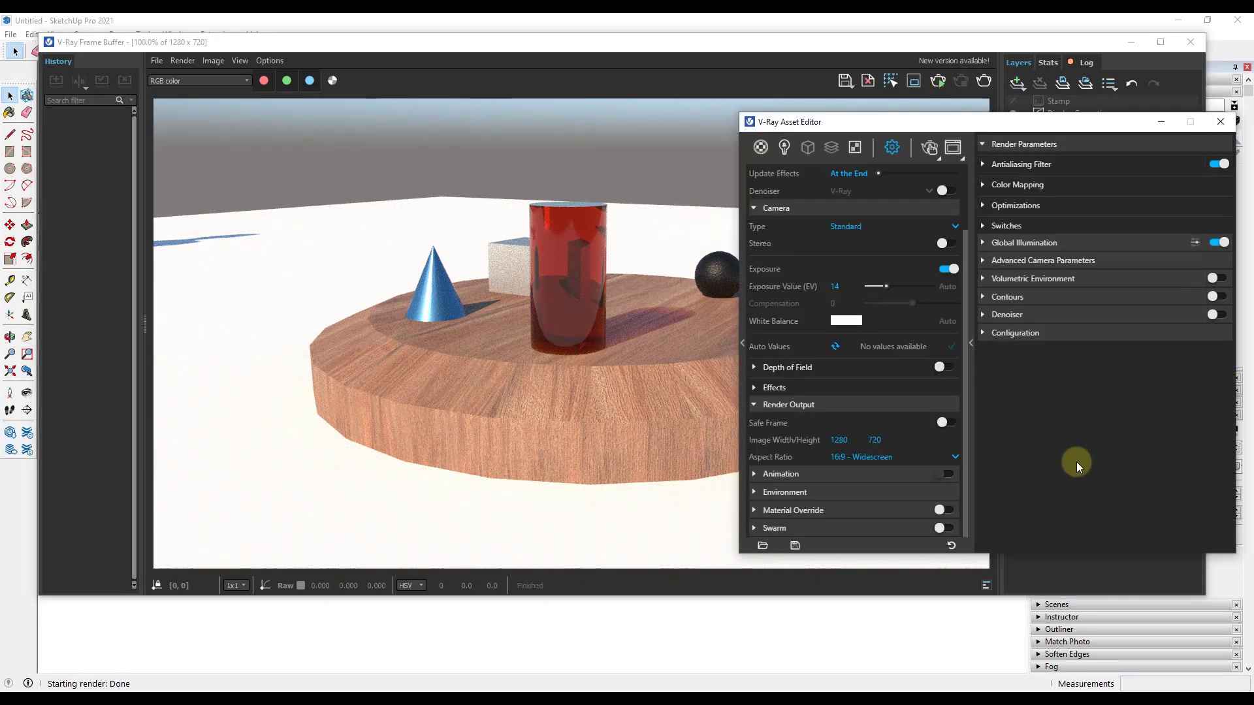
Step: Switch from interactive rendering to a regular production render of the scene from the frame buffer
{"action": "left_click", "coordinate": [657, 226]}
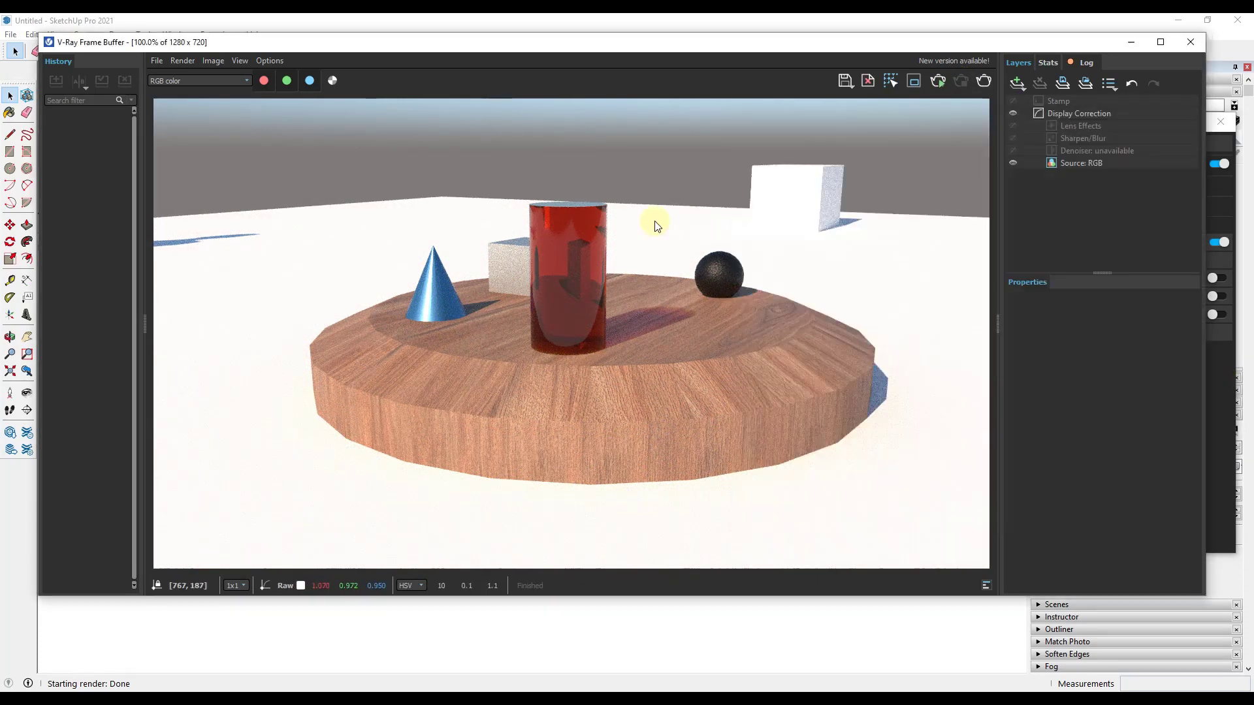
{"action": "left_click", "coordinate": [748, 612]}
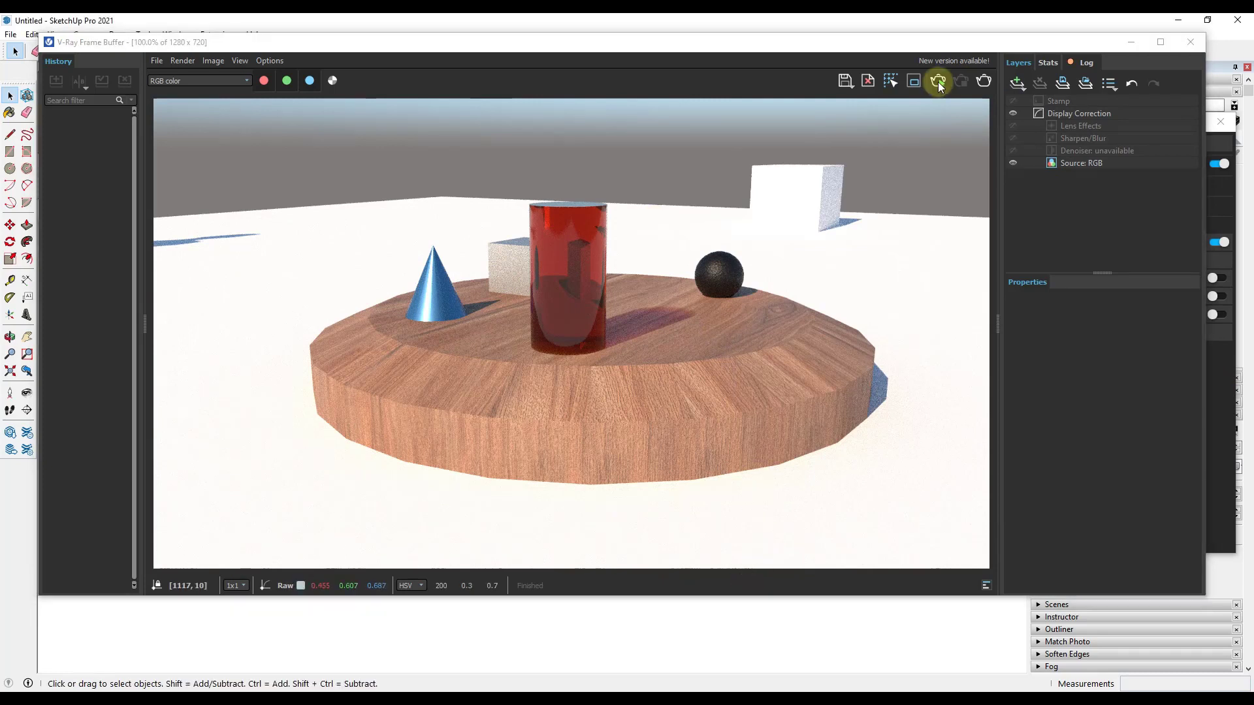
{"action": "left_click", "coordinate": [956, 45]}
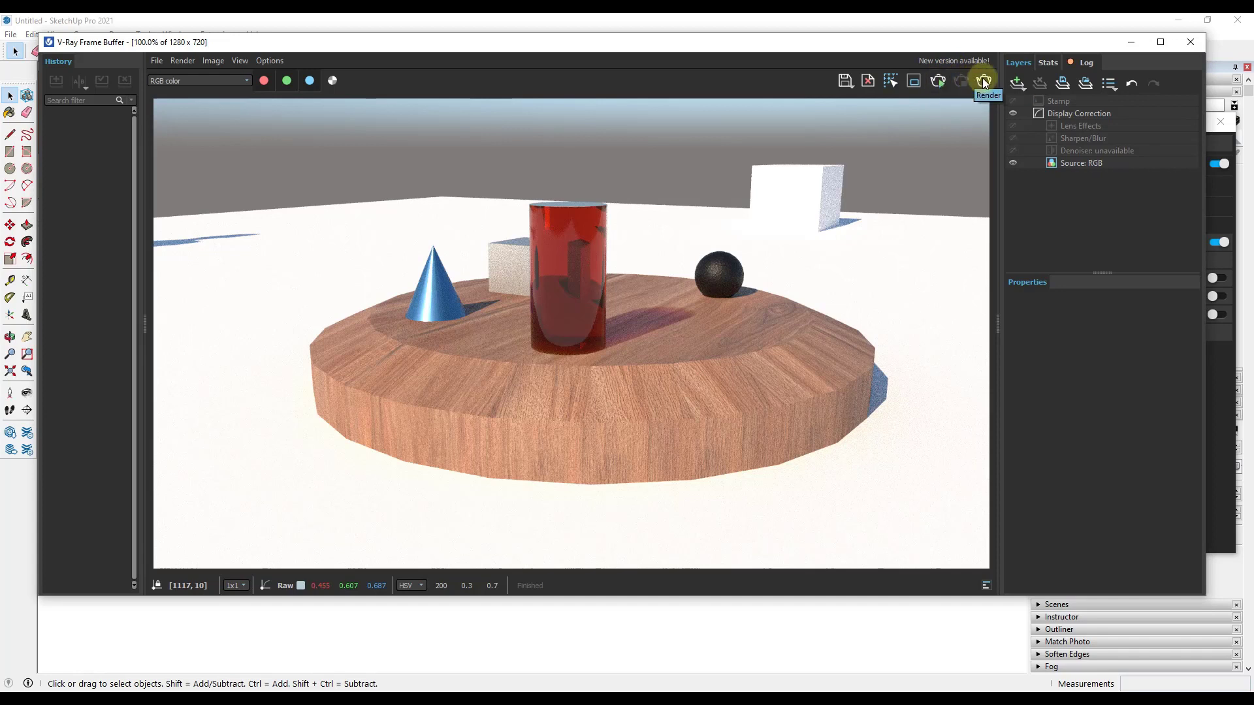
{"action": "left_click", "coordinate": [937, 83]}
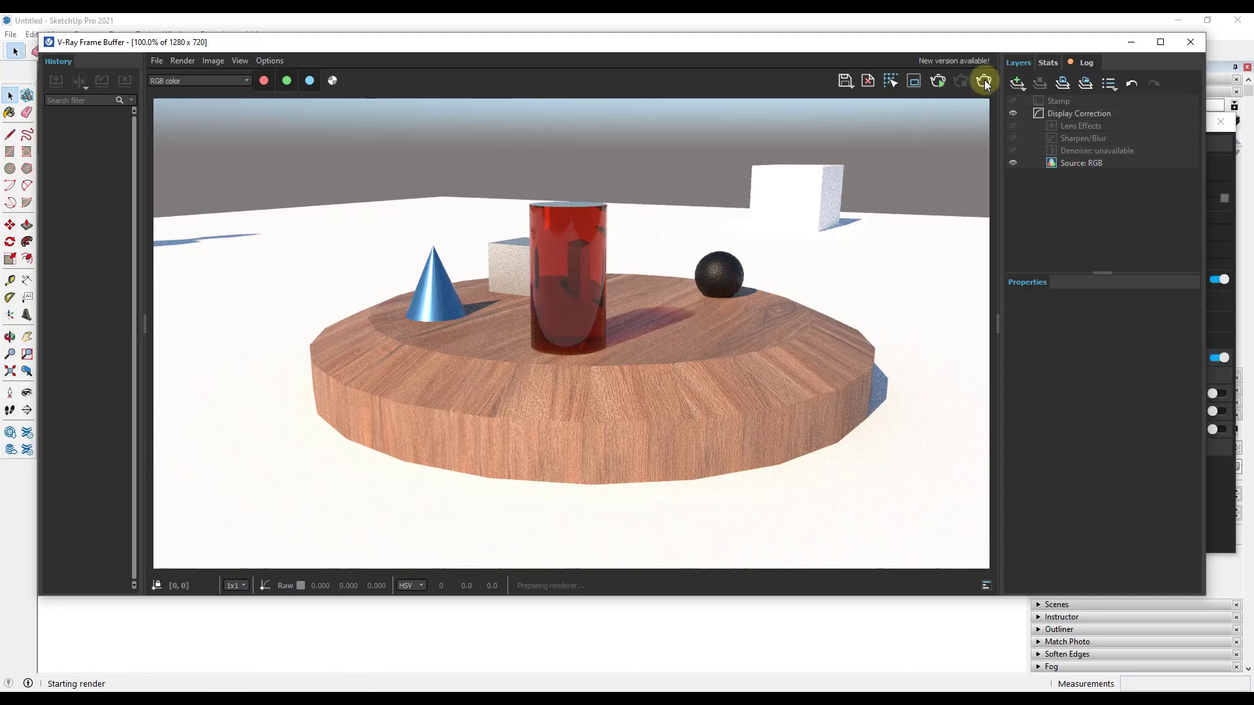
{"action": "left_click", "coordinate": [984, 81]}
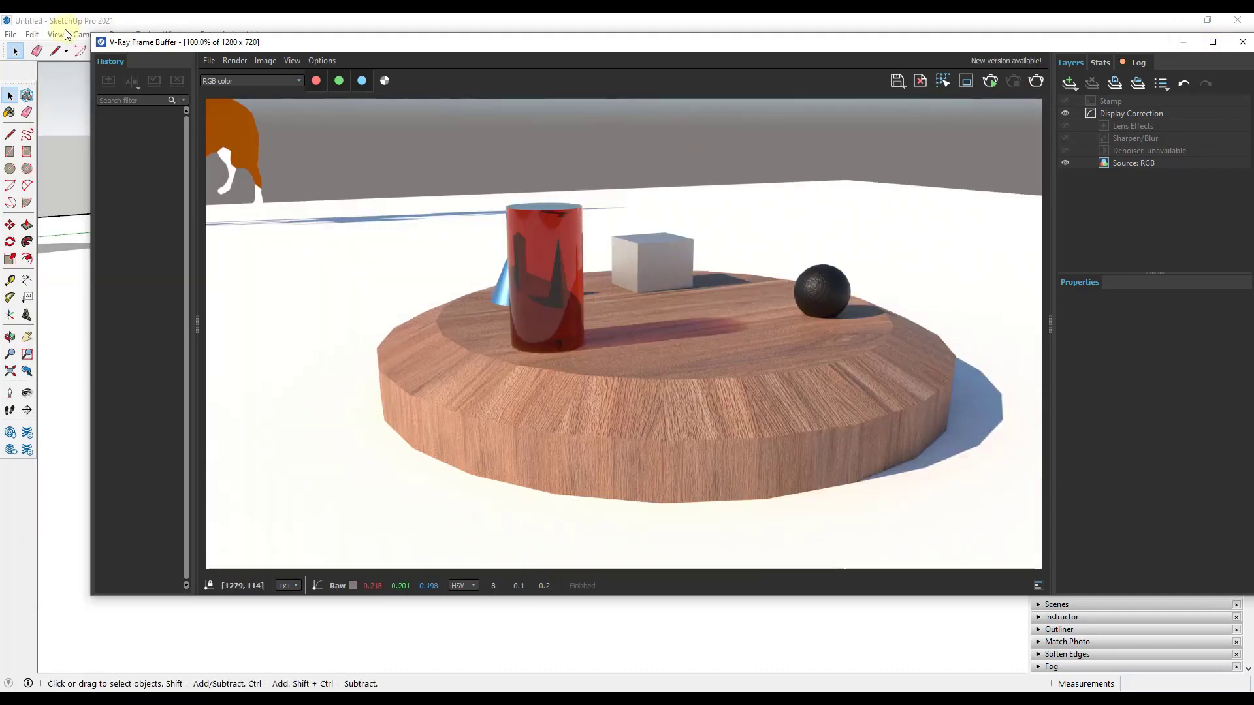
Step: Move the frame buffer aside and frame a closer view of the table with the cone beside the cylinder
{"action": "left_click_drag", "start_coordinate": [91, 38], "coordinate": [382, 170]}
{"action": "left_click", "coordinate": [556, 194]}
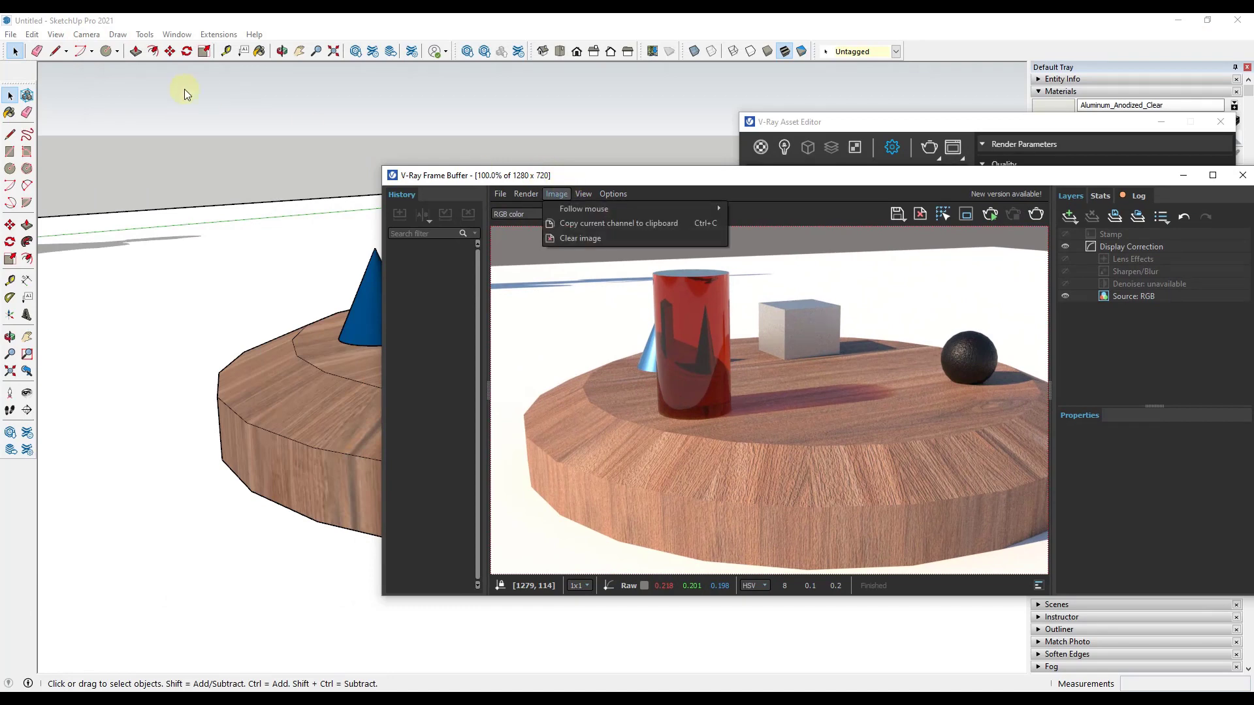
{"action": "left_click", "coordinate": [601, 175]}
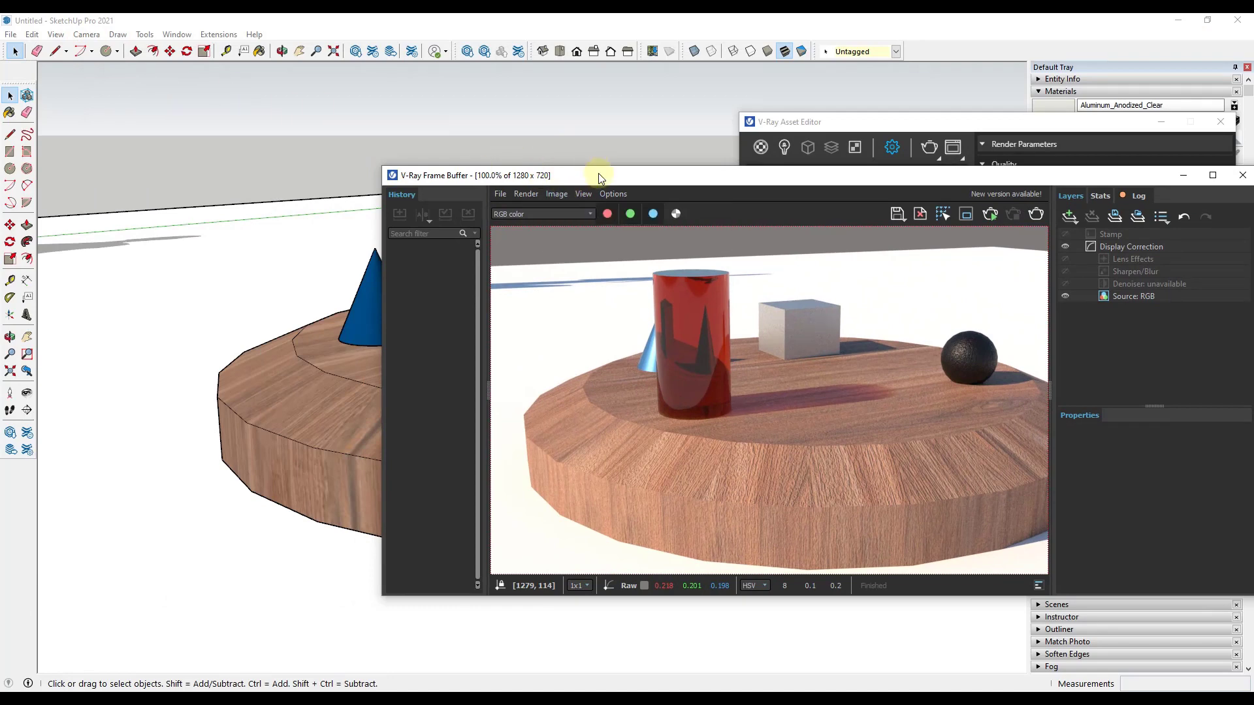
{"action": "mouse_move", "coordinate": [598, 173]}
{"action": "left_mouse_down"}
{"action": "mouse_move", "coordinate": [235, 86]}
{"action": "mouse_move", "coordinate": [267, 43]}
{"action": "left_mouse_up"}
{"action": "mouse_move", "coordinate": [386, 527]}
{"action": "middle_mouse_down"}
{"action": "mouse_move", "coordinate": [619, 523]}
{"action": "mouse_move", "coordinate": [448, 609]}
{"action": "mouse_move", "coordinate": [484, 548]}
{"action": "middle_mouse_up"}
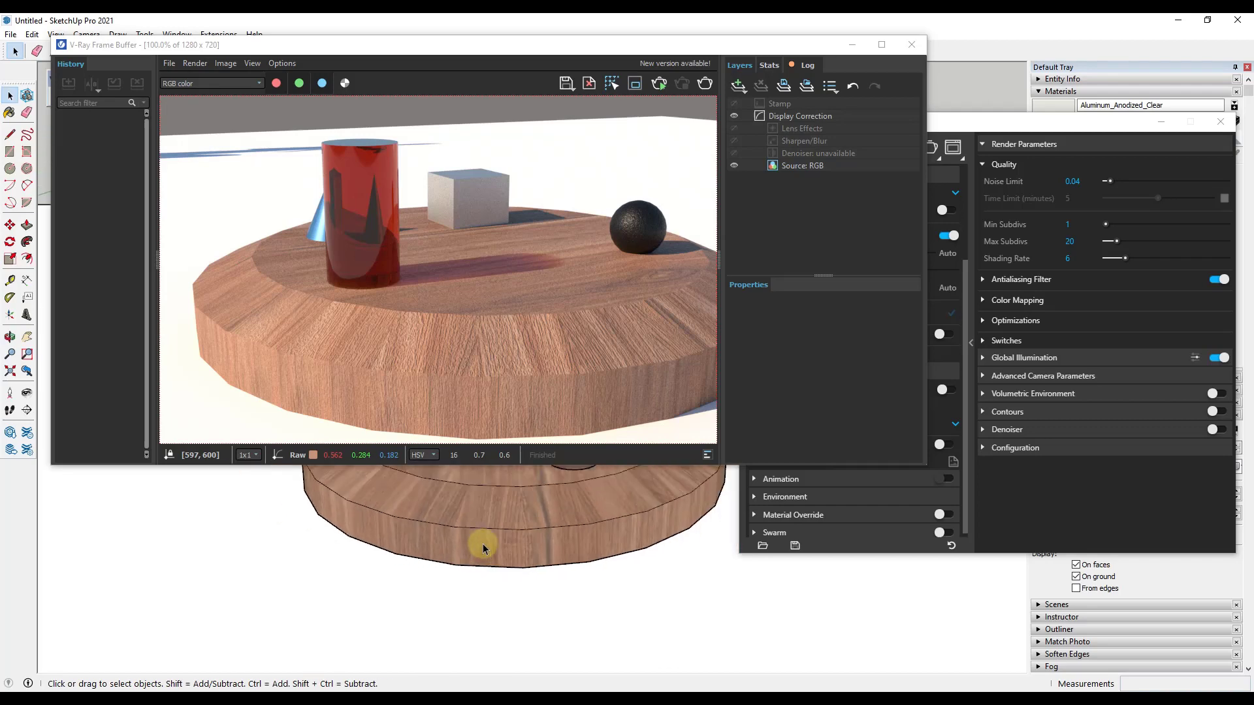
{"action": "scroll", "coordinate": [483, 548], "scroll_direction": "up", "scroll_amount": 2}
{"action": "left_click_drag", "start_coordinate": [509, 45], "coordinate": [0, 163]}
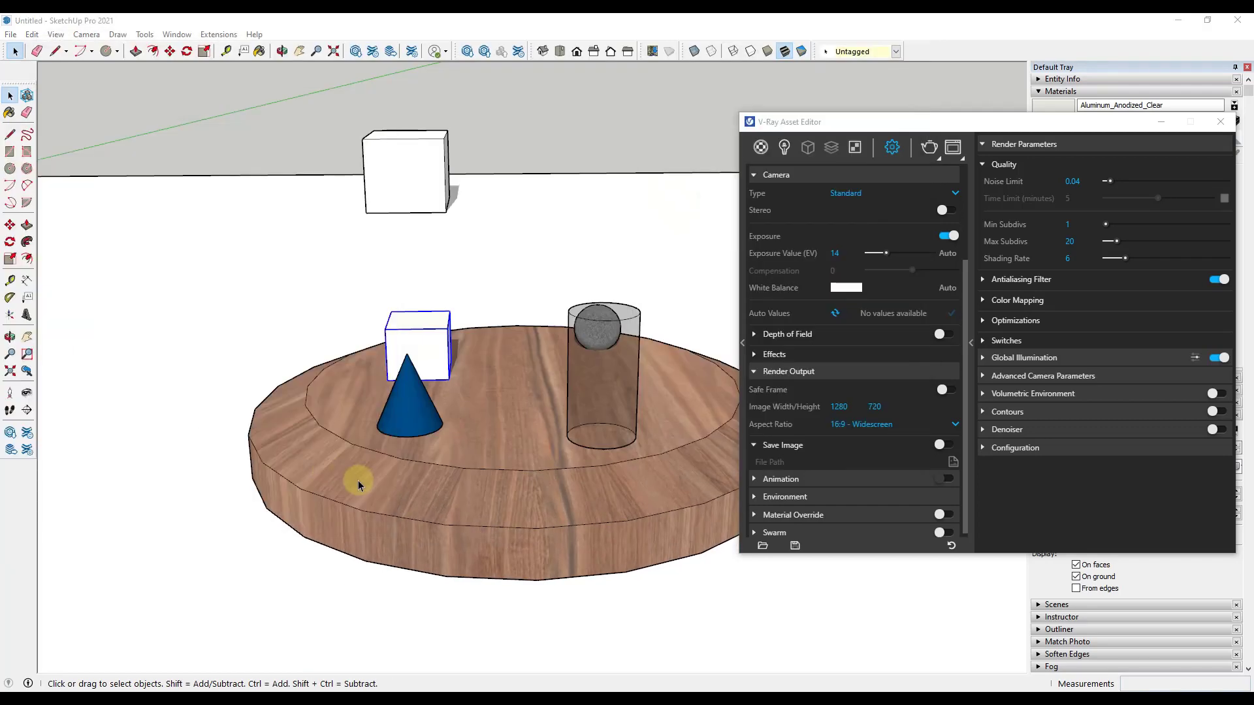
{"action": "mouse_move", "coordinate": [358, 485]}
{"action": "middle_mouse_down"}
{"action": "mouse_move", "coordinate": [580, 448]}
{"action": "mouse_move", "coordinate": [499, 442]}
{"action": "mouse_move", "coordinate": [551, 492]}
{"action": "mouse_move", "coordinate": [501, 560]}
{"action": "middle_mouse_up"}
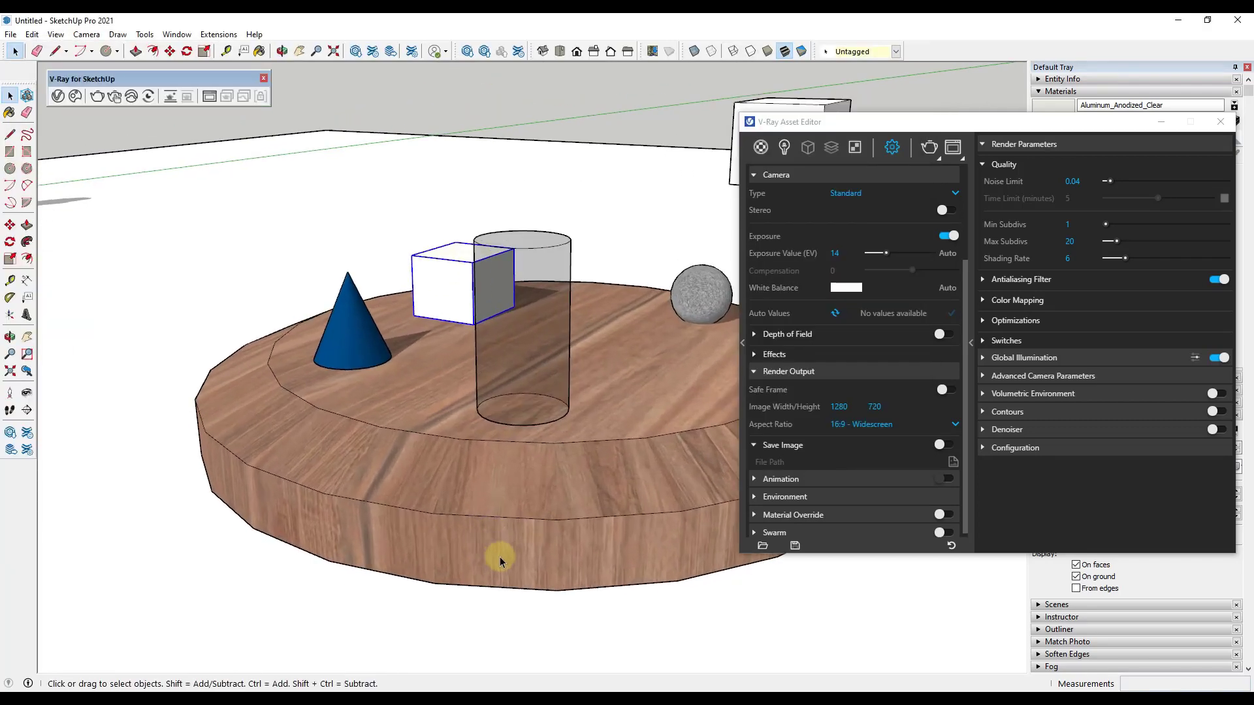
{"action": "scroll", "coordinate": [482, 312], "scroll_direction": "down", "scroll_amount": 2}
{"action": "scroll", "coordinate": [476, 503], "scroll_direction": "up", "scroll_amount": 3}
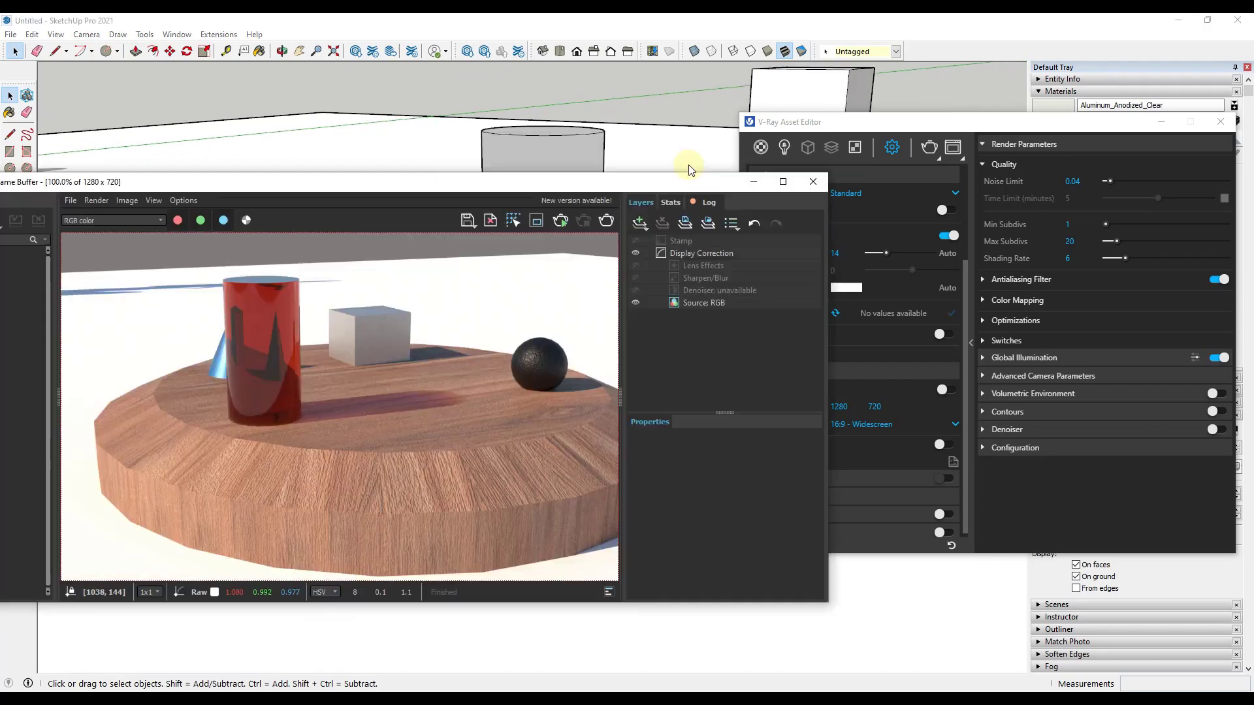
Step: Render the new view of the table and maximize the frame buffer to inspect the image
{"action": "left_click_drag", "start_coordinate": [690, 171], "coordinate": [852, 96]}
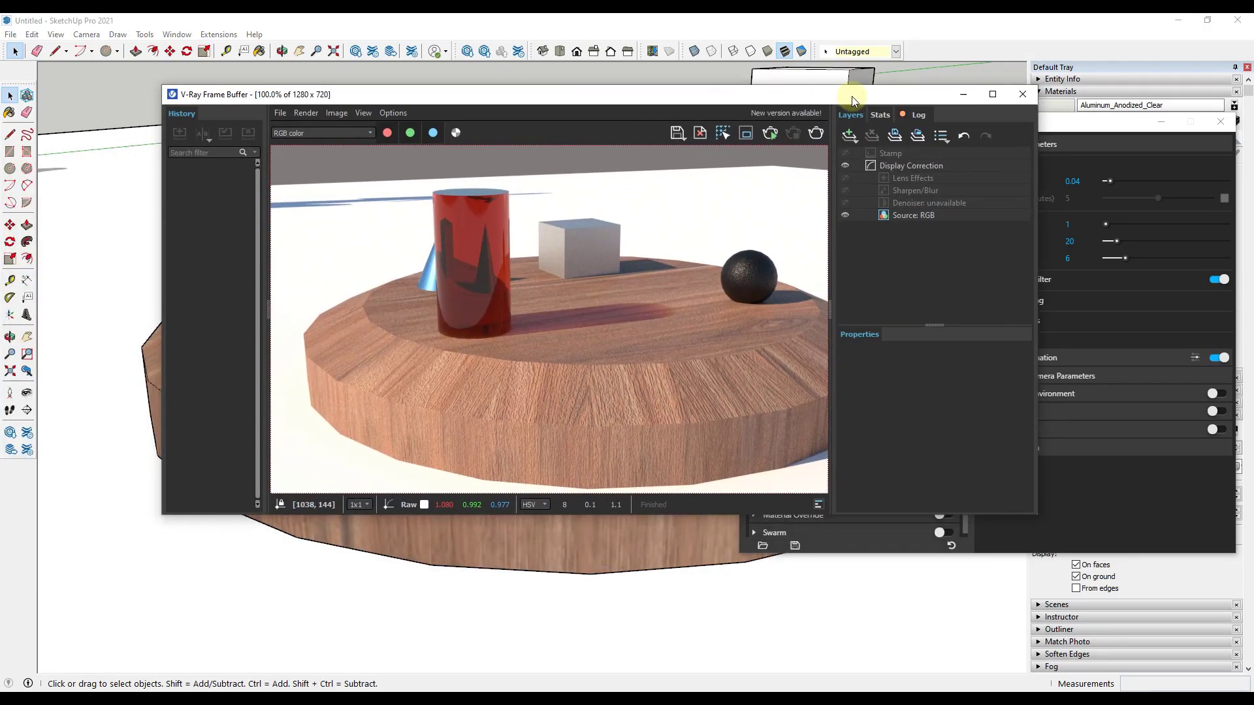
{"action": "left_click", "coordinate": [816, 133]}
{"action": "left_click", "coordinate": [685, 255]}
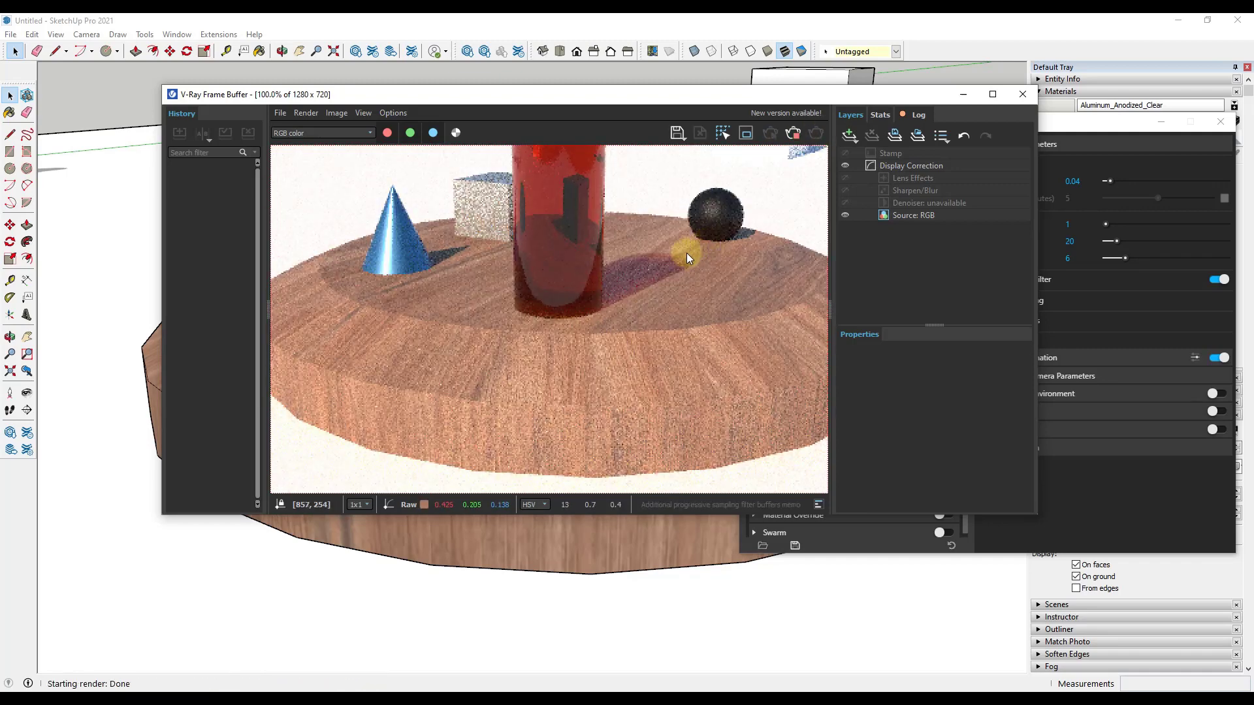
{"action": "left_click", "coordinate": [1004, 94]}
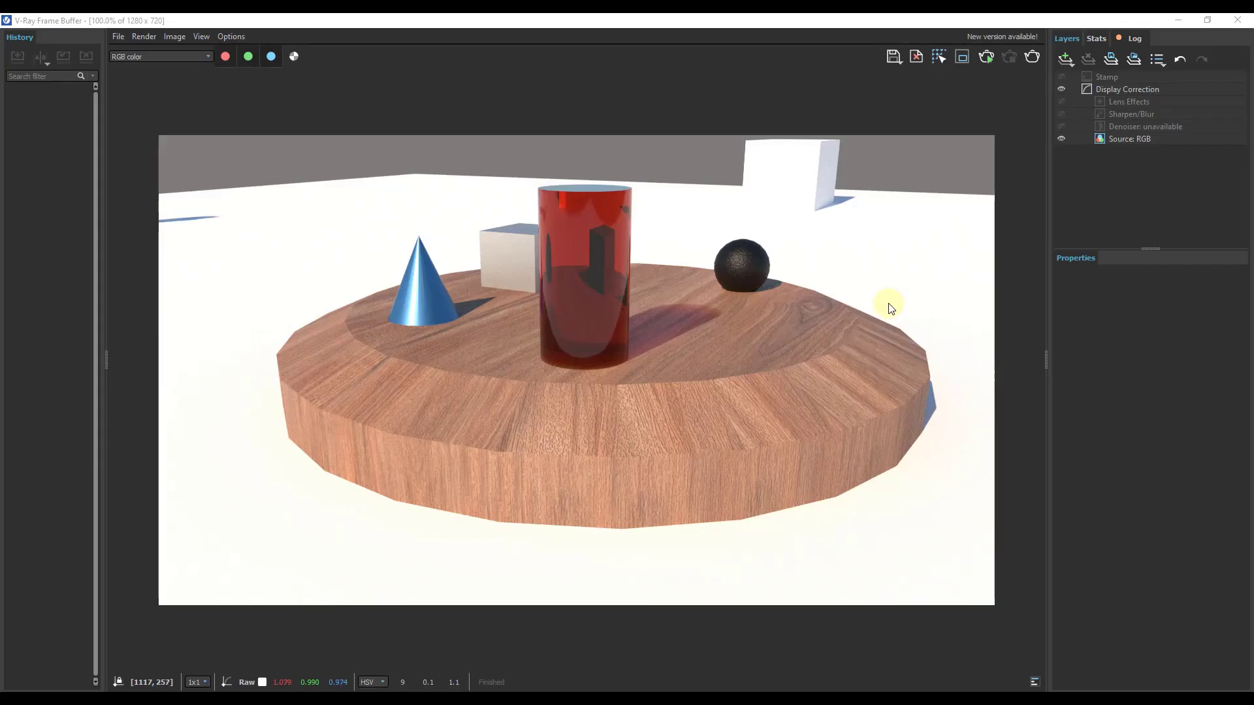
{"action": "left_click", "coordinate": [801, 333]}
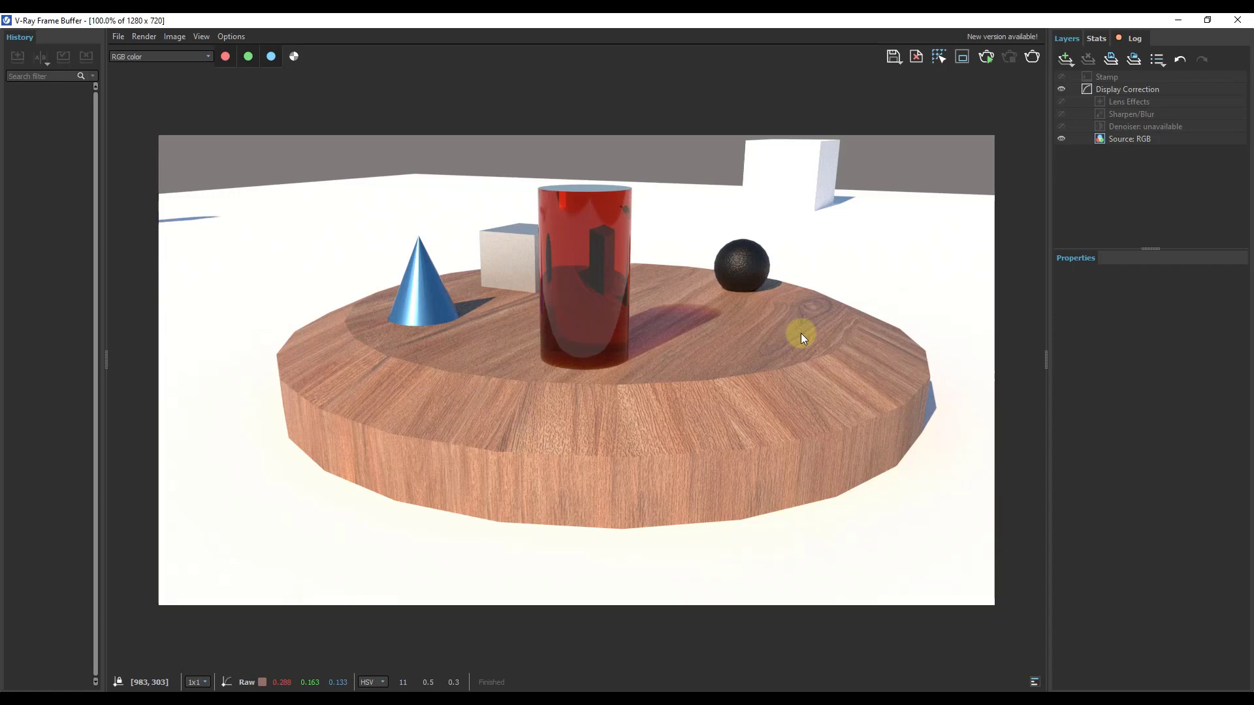
Step: Save the current channel of the render as the PNG file Render01, and close the saved image in Photos after viewing it
{"action": "left_click", "coordinate": [122, 37]}
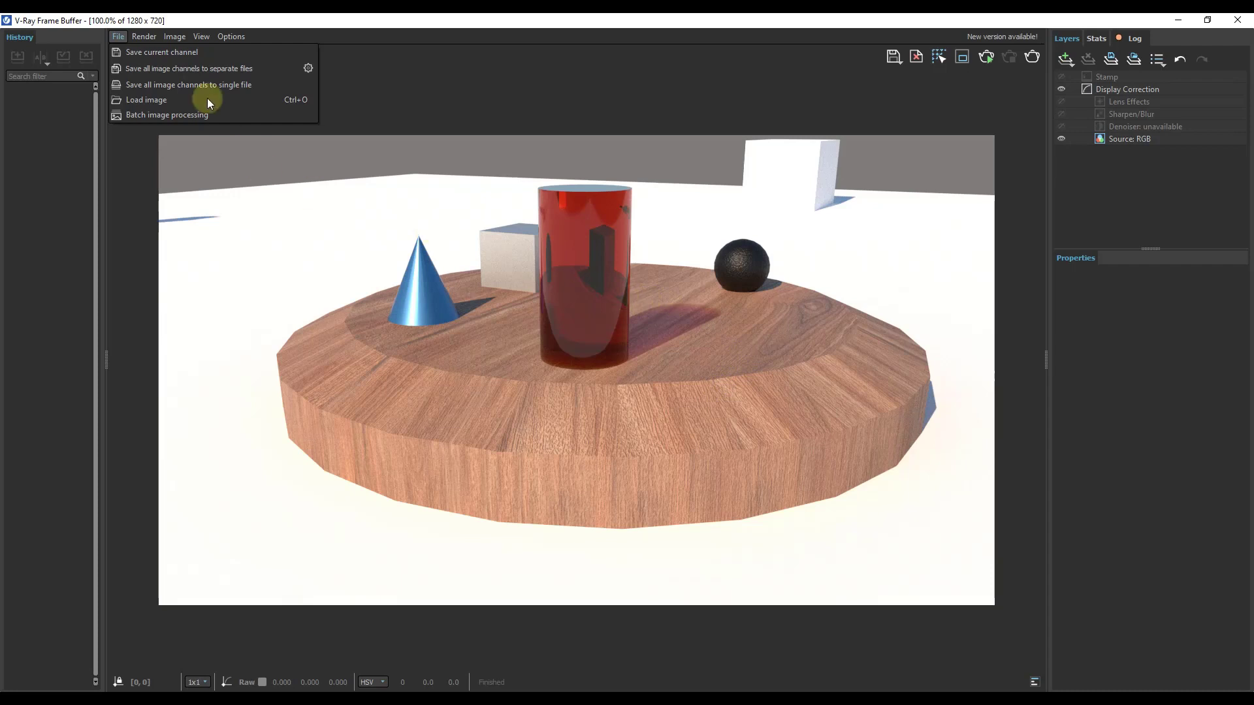
{"action": "left_click", "coordinate": [152, 52]}
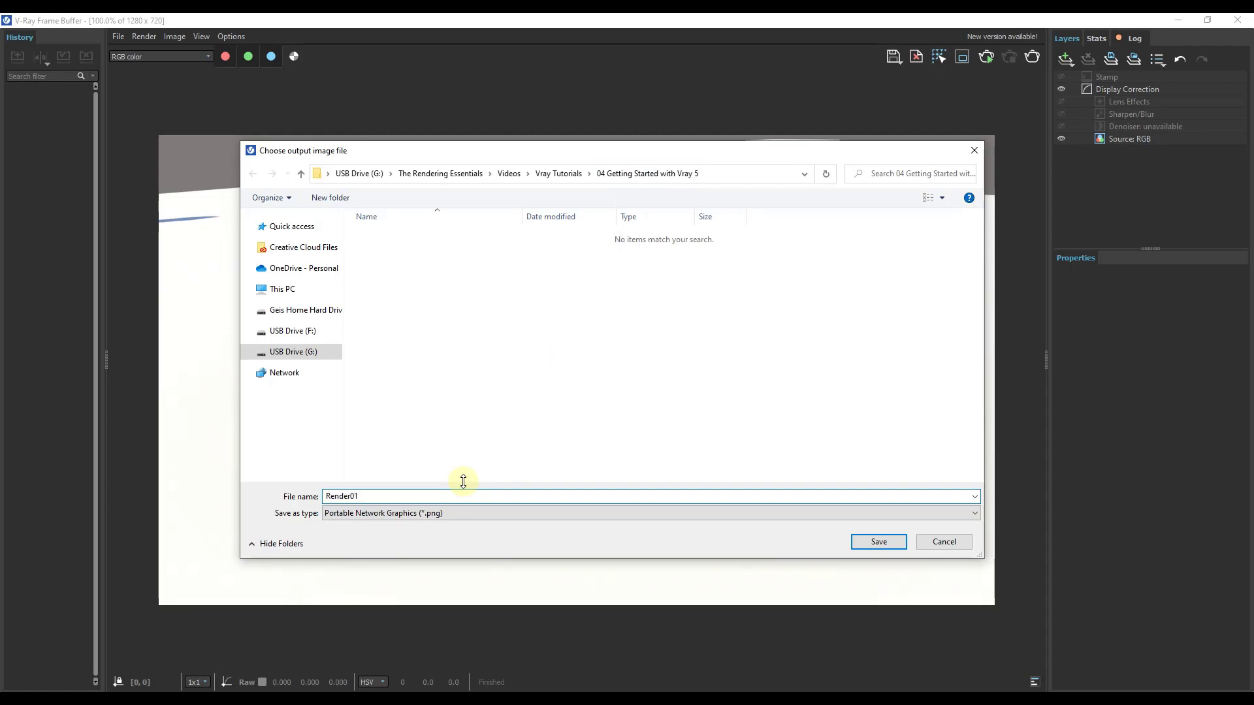
{"action": "key", "text": "Return"}
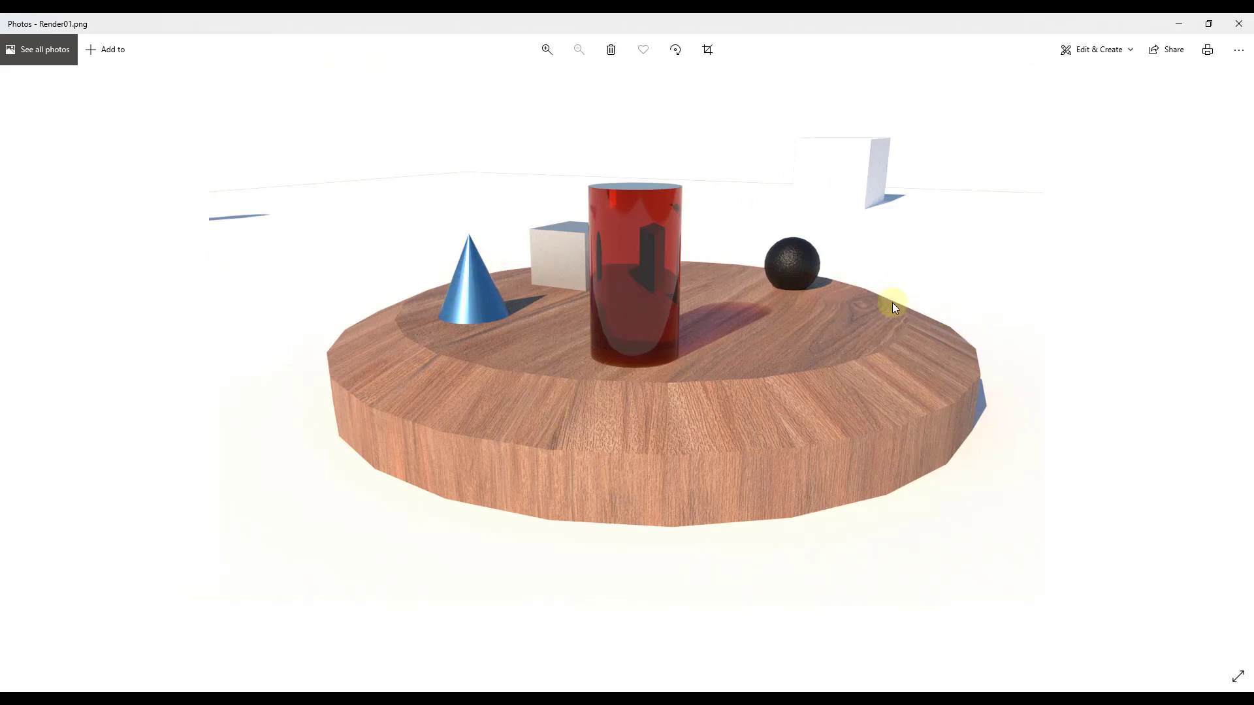
{"action": "left_click", "coordinate": [1238, 24]}
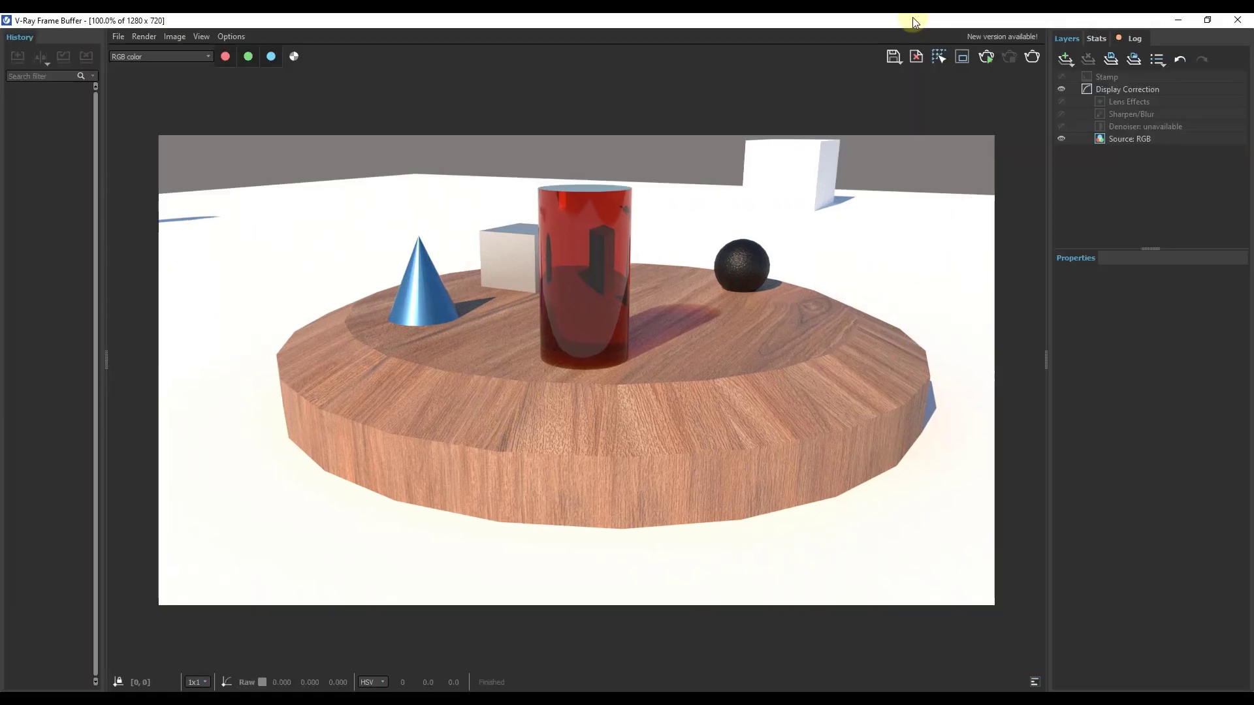
{"action": "mouse_move", "coordinate": [913, 17]}
{"action": "left_mouse_down"}
{"action": "mouse_move", "coordinate": [803, 73]}
{"action": "mouse_move", "coordinate": [0, 147]}
{"action": "left_mouse_up"}
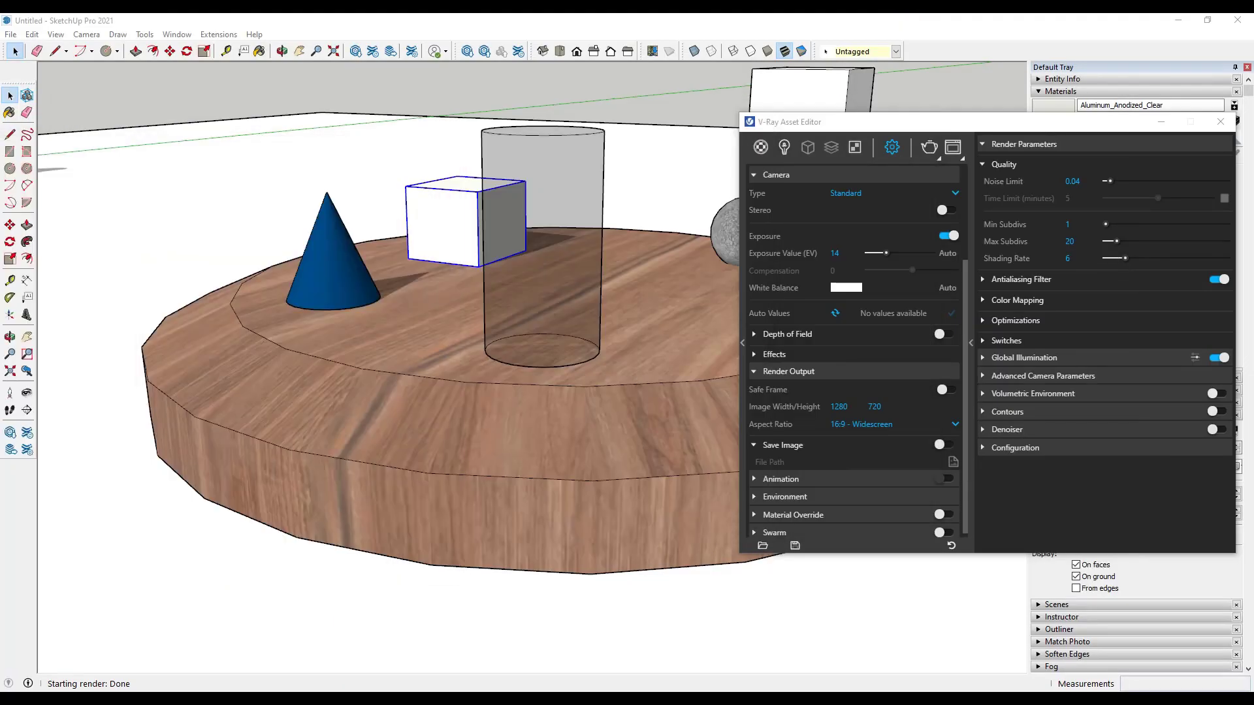
{"action": "middle_click_drag", "start_coordinate": [344, 311], "coordinate": [947, 329]}
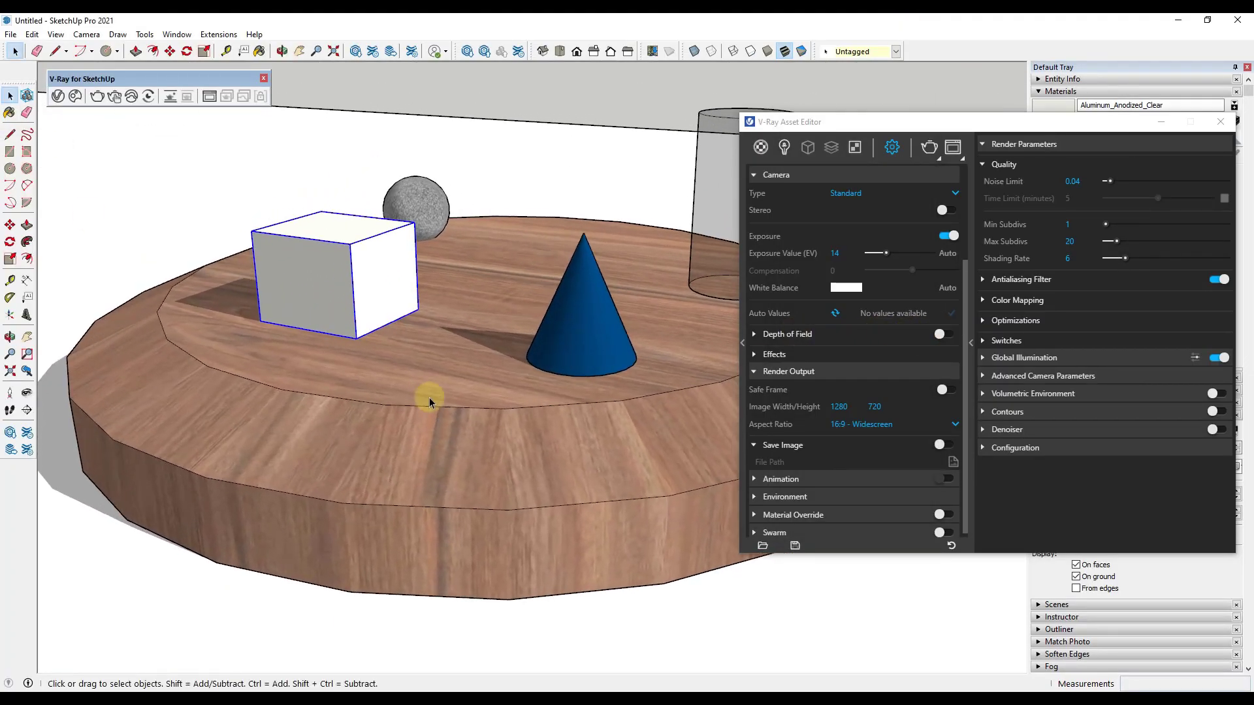
{"action": "scroll", "coordinate": [429, 398], "scroll_direction": "down", "scroll_amount": 2}
{"action": "middle_click_drag", "start_coordinate": [433, 394], "coordinate": [531, 394]}
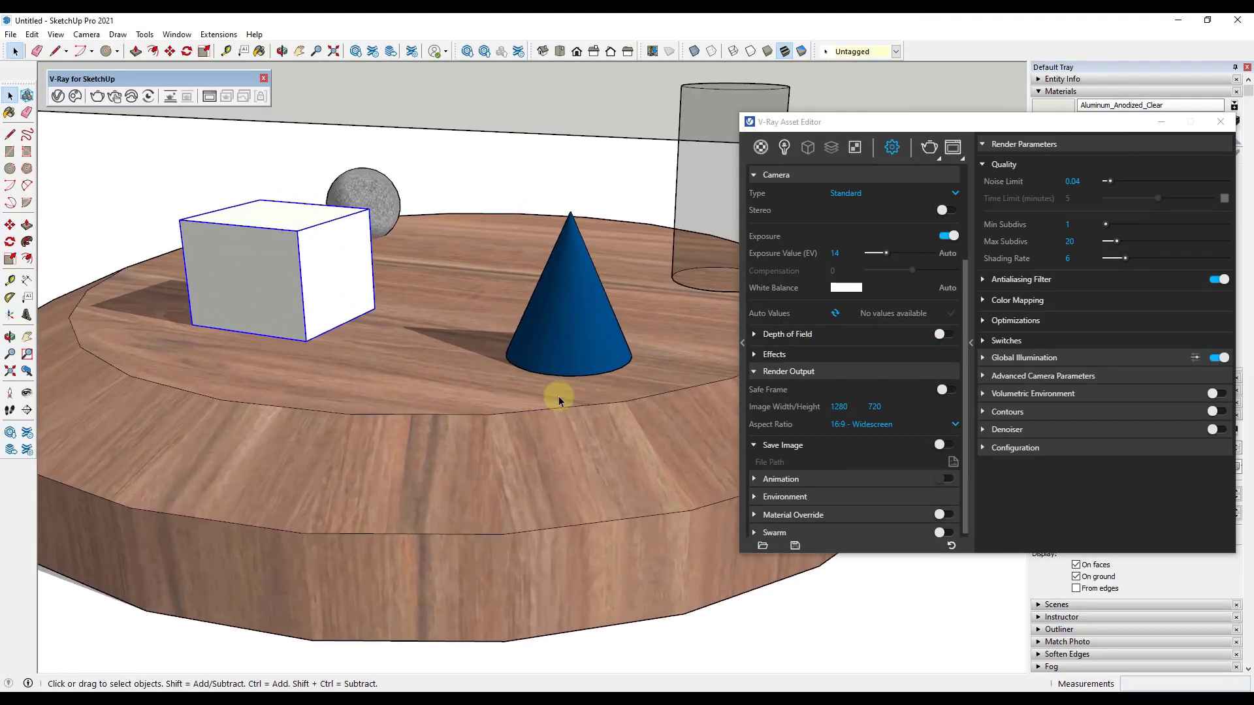
Step: Reframe the table so the box and cone are visible together, render that view and maximize the frame buffer
{"action": "left_click_drag", "start_coordinate": [0, 145], "coordinate": [914, 97]}
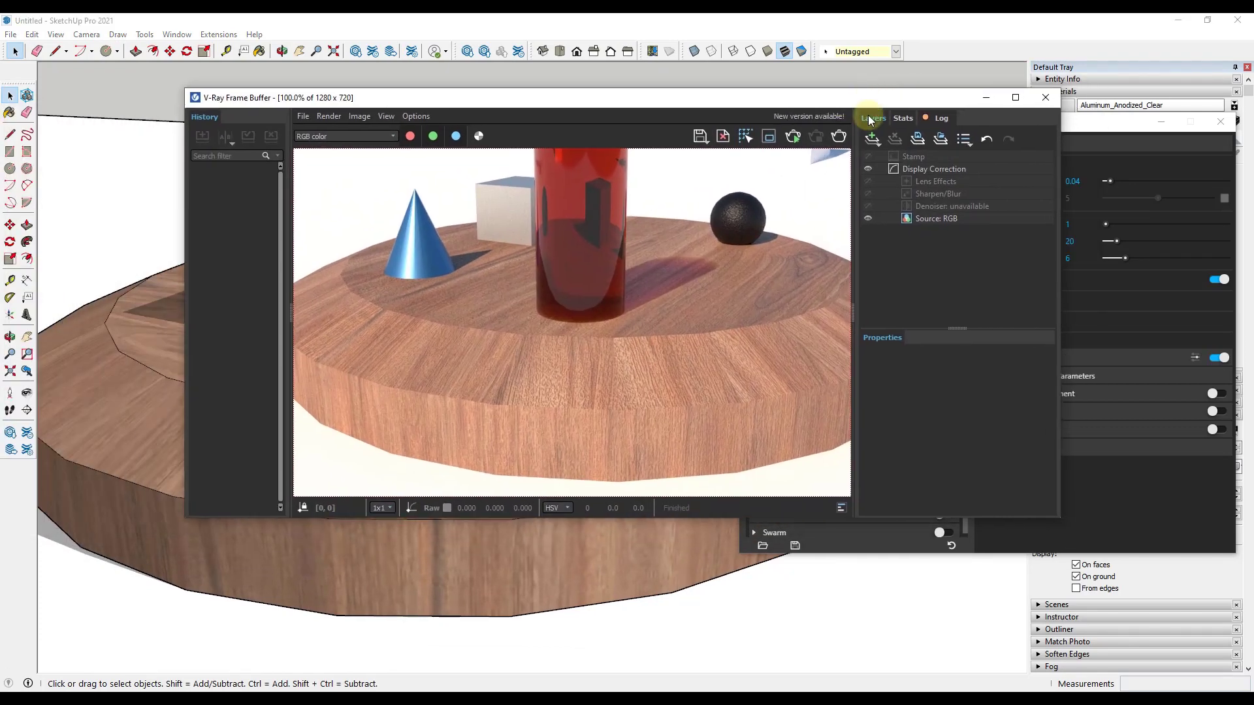
{"action": "left_click", "coordinate": [838, 138]}
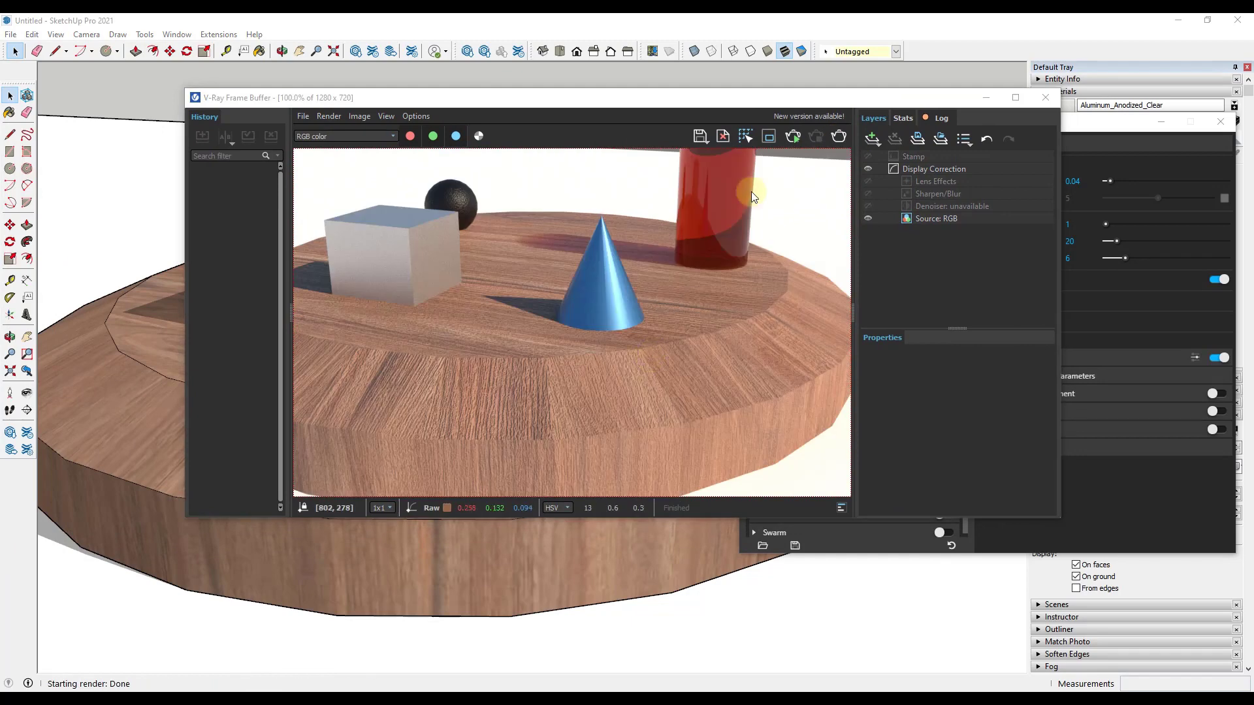
{"action": "left_click_drag", "start_coordinate": [940, 92], "coordinate": [947, 13]}
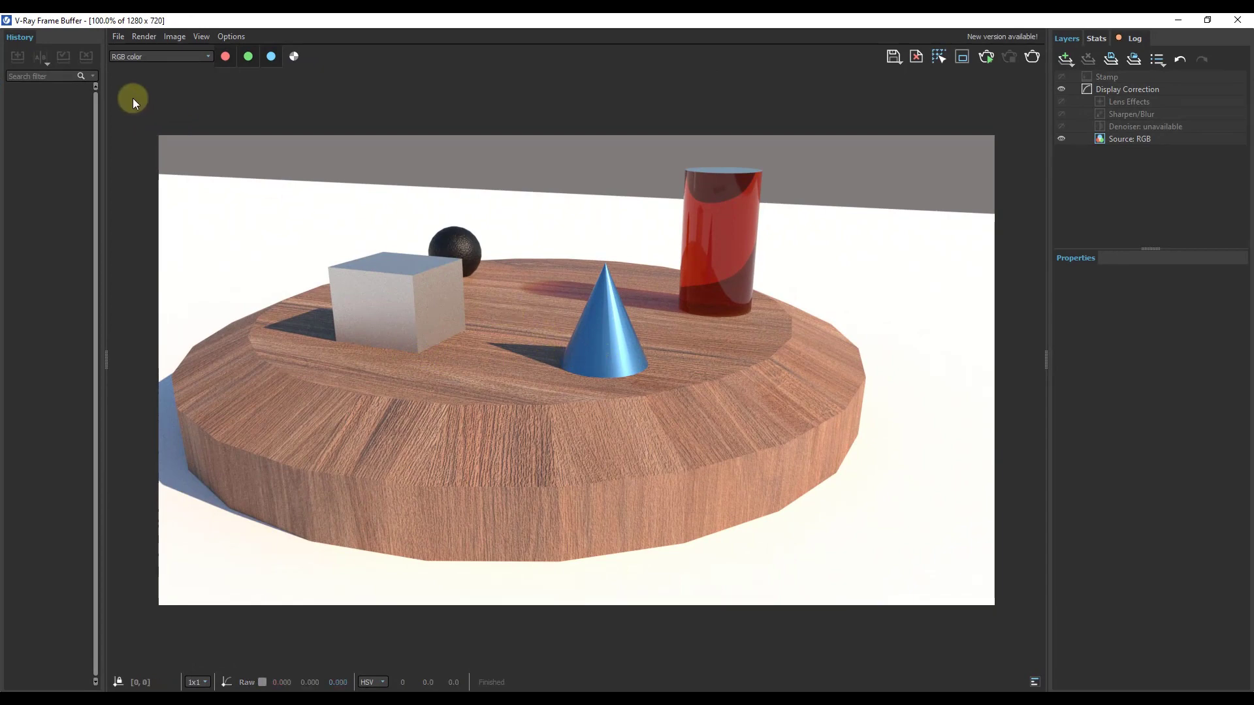
Step: Save the current channel of the render as the PNG file Render02, then view it in Photos and close it
{"action": "left_click", "coordinate": [118, 37]}
{"action": "left_click", "coordinate": [137, 52]}
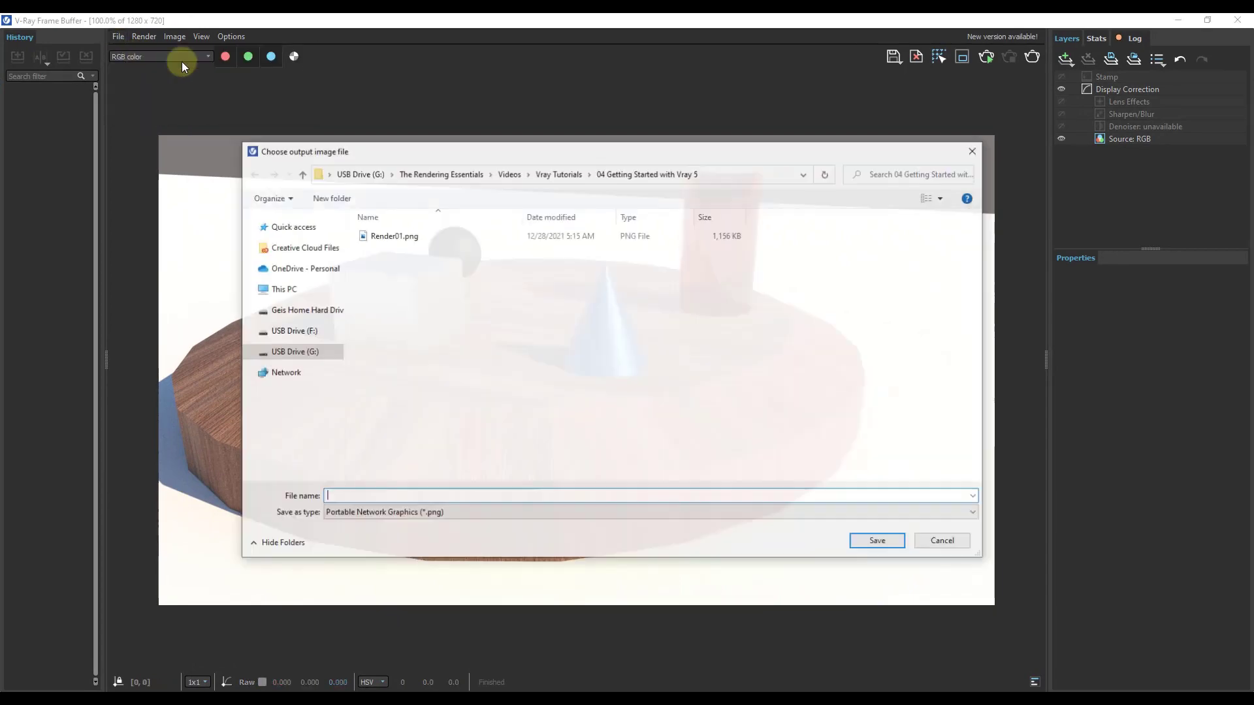
{"action": "type", "text": "Render0"}
{"action": "key", "text": "Return"}
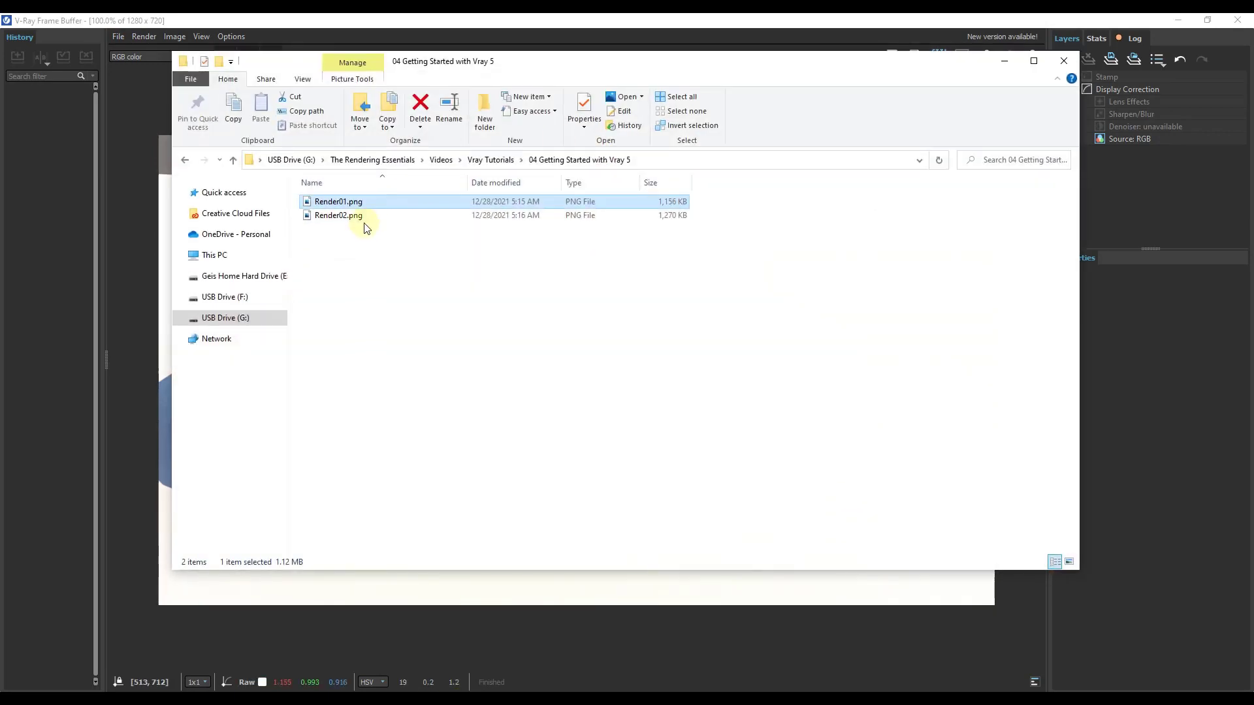
{"action": "left_click", "coordinate": [363, 221]}
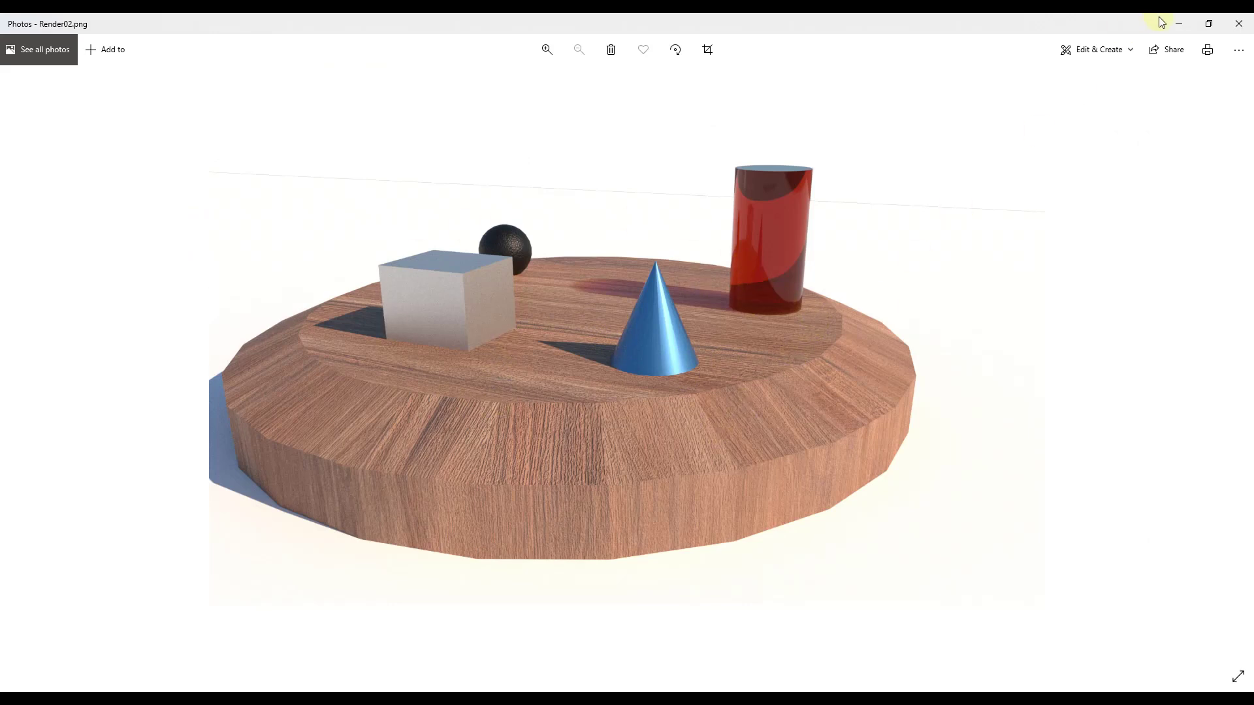
{"action": "left_click", "coordinate": [1234, 30]}
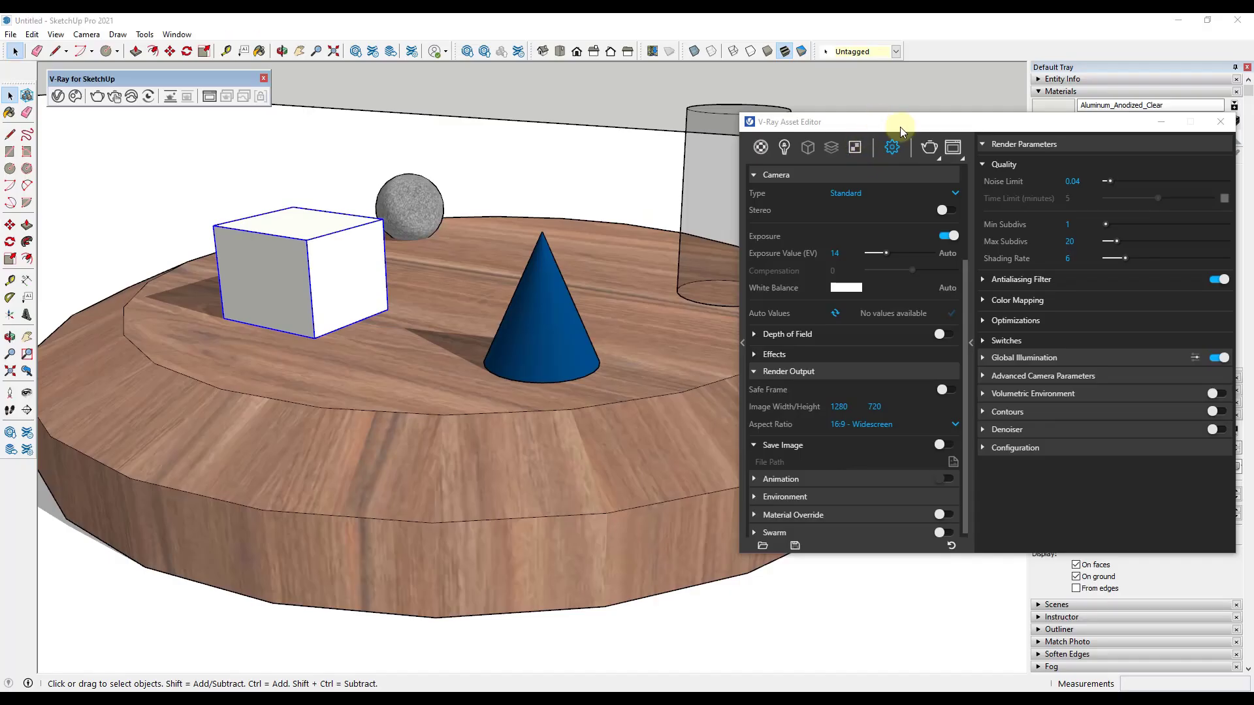
Step: Hide the separate white box standing behind the table and the large ground plane group
{"action": "left_click", "coordinate": [900, 126]}
{"action": "scroll", "coordinate": [794, 276], "scroll_direction": "down", "scroll_amount": 3}
{"action": "middle_click_drag", "start_coordinate": [806, 308], "coordinate": [624, 304]}
{"action": "scroll", "coordinate": [697, 353], "scroll_direction": "down", "scroll_amount": 2}
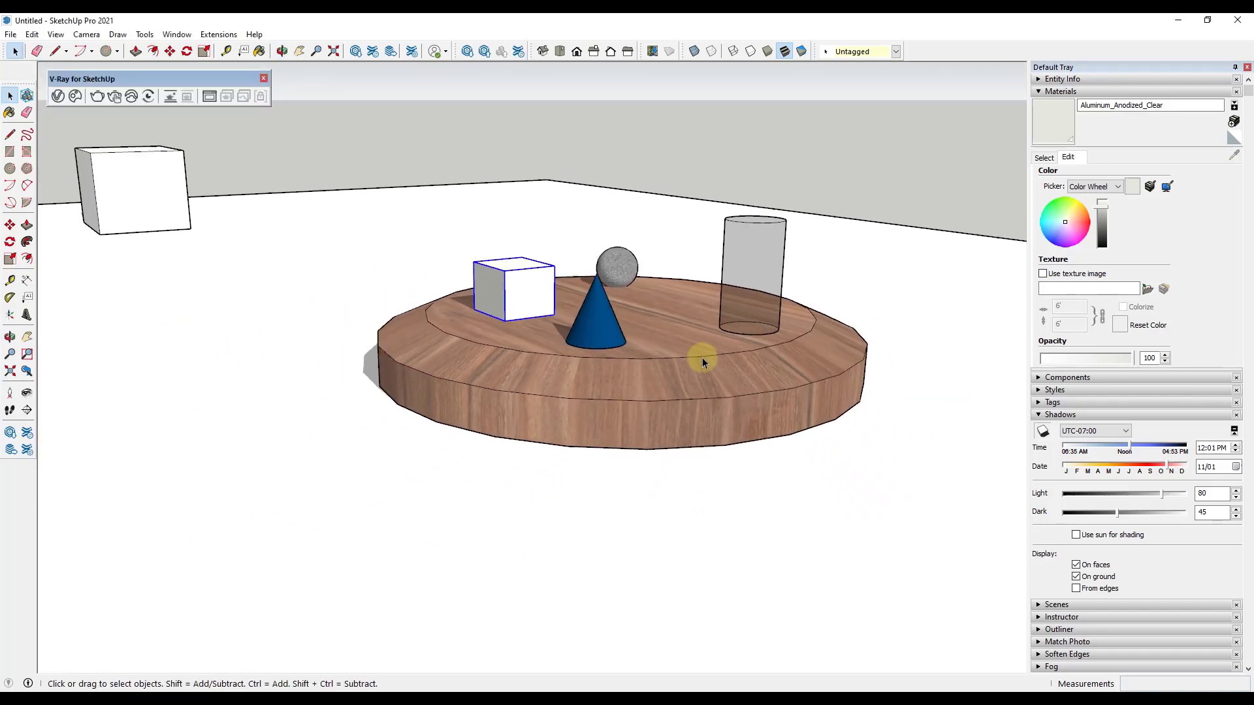
{"action": "middle_click_drag", "start_coordinate": [699, 355], "coordinate": [631, 418]}
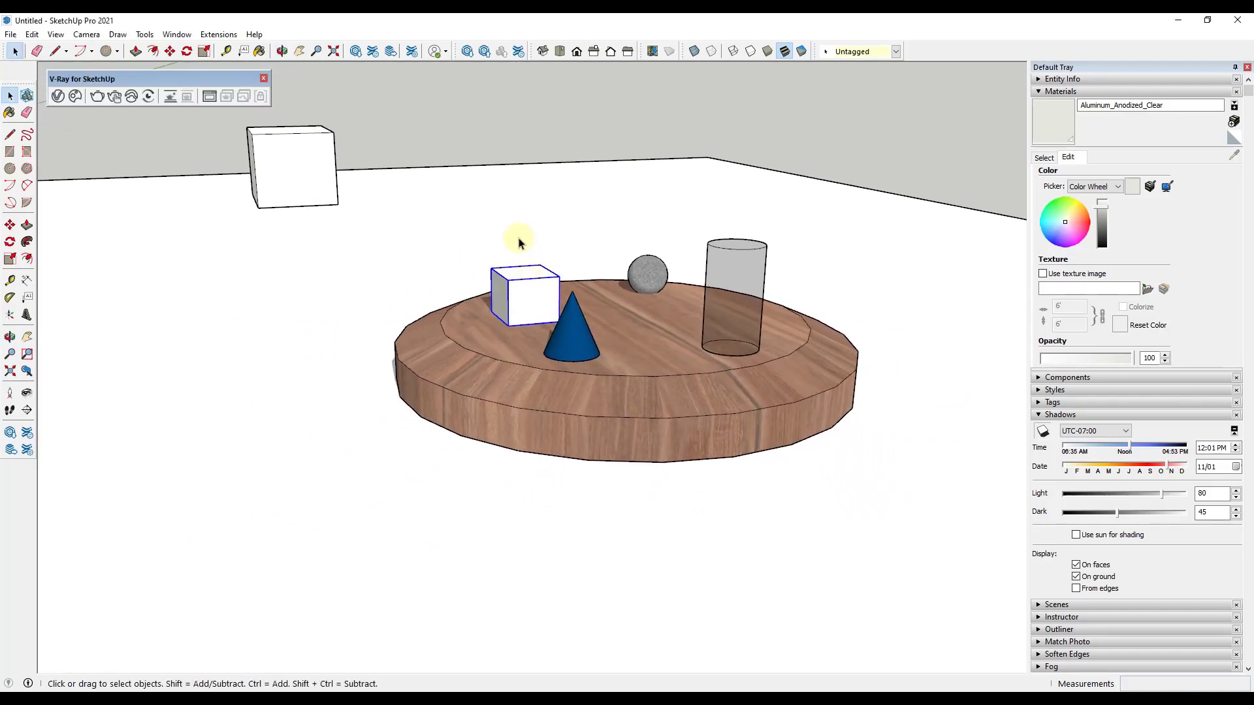
{"action": "left_click", "coordinate": [430, 199]}
{"action": "right_click", "coordinate": [315, 155]}
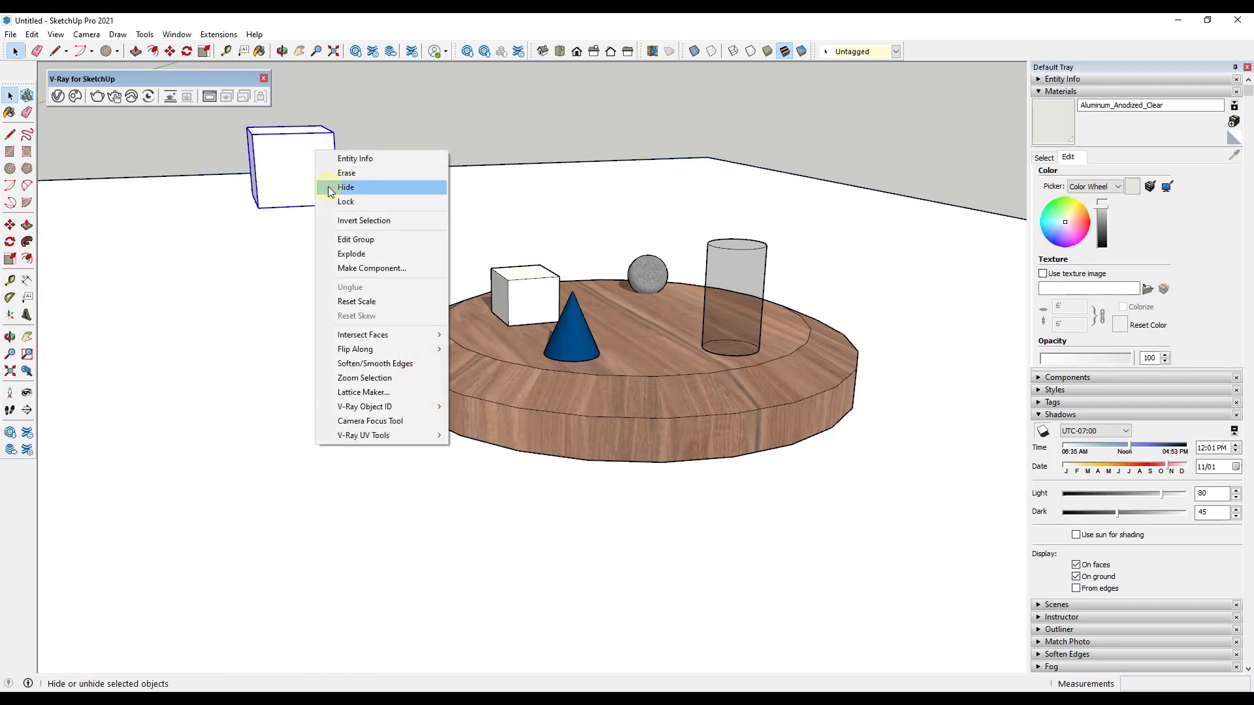
{"action": "left_click", "coordinate": [342, 191]}
{"action": "right_click", "coordinate": [405, 208]}
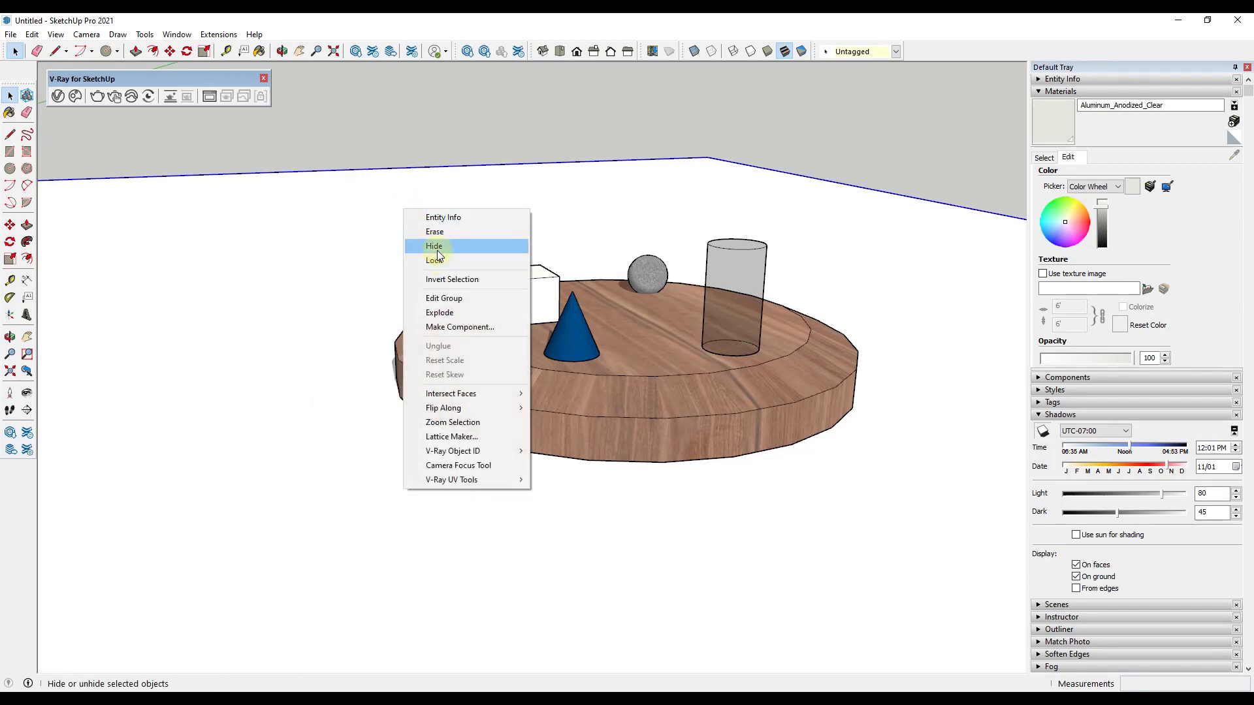
{"action": "left_click", "coordinate": [432, 246]}
Step: Run an interactive render of the table without its ground plane, then minimize the frame buffer
{"action": "middle_click_drag", "start_coordinate": [806, 463], "coordinate": [598, 467]}
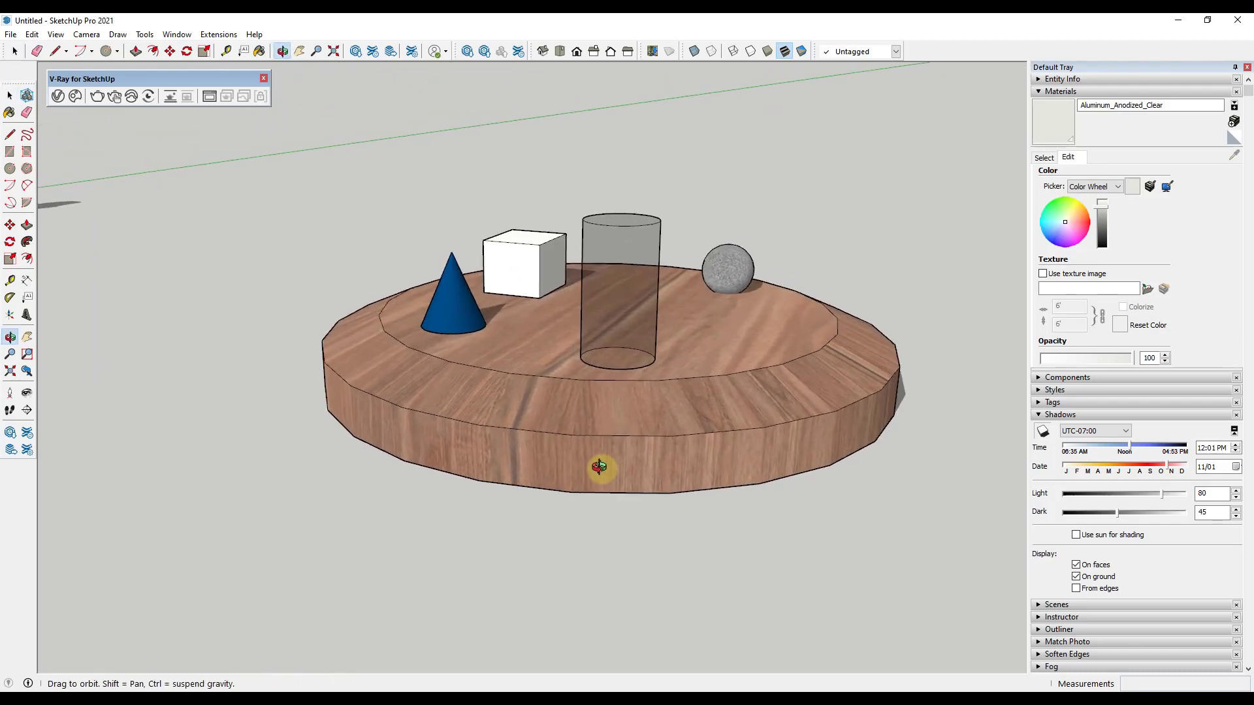
{"action": "scroll", "coordinate": [621, 366], "scroll_direction": "down", "scroll_amount": 4}
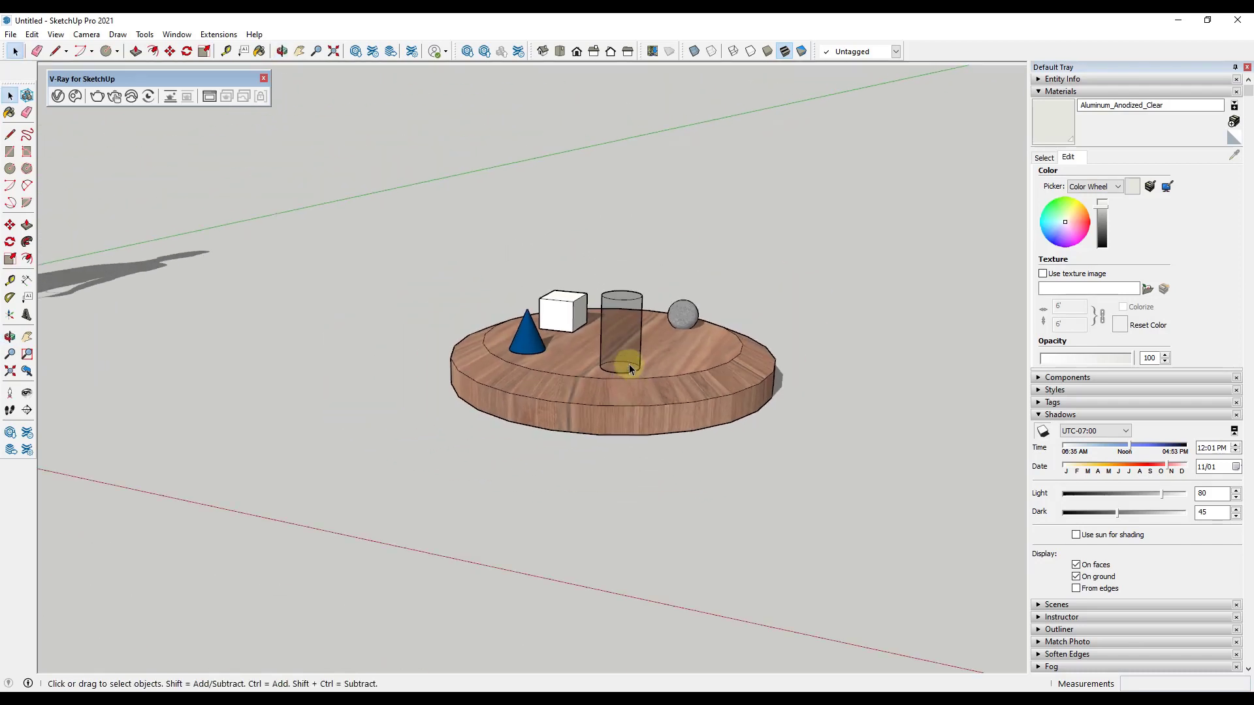
{"action": "scroll", "coordinate": [663, 411], "scroll_direction": "up", "scroll_amount": 5}
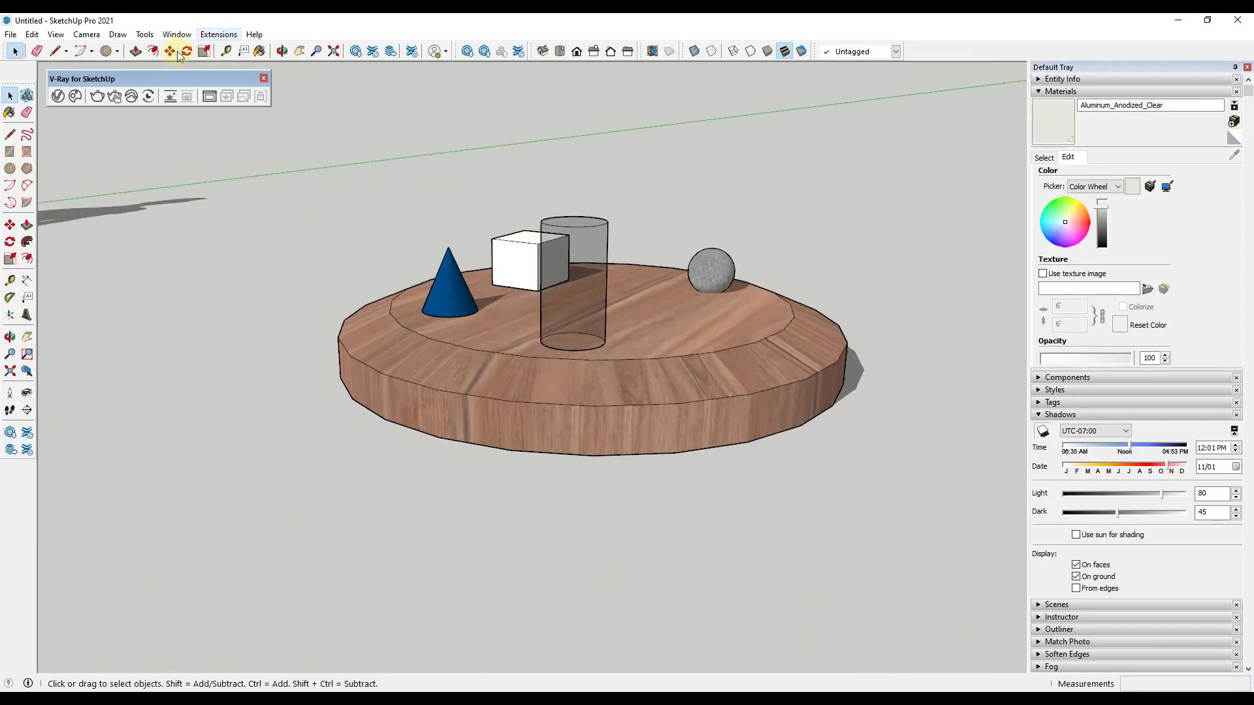
{"action": "left_click", "coordinate": [115, 100]}
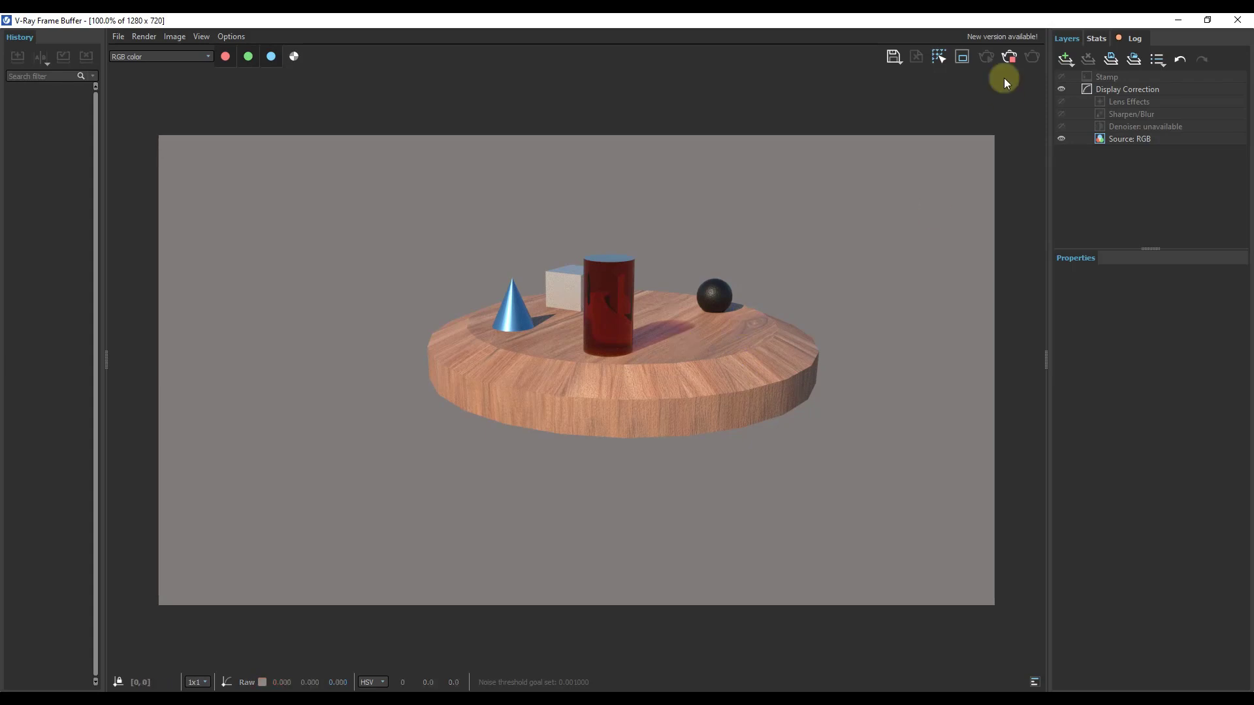
{"action": "left_click", "coordinate": [1178, 19]}
Step: Bring up the V-Ray Lights tools and draw a rectangle light beside the table, with U and V sizes of about 46 and 44
{"action": "middle_click_drag", "start_coordinate": [359, 308], "coordinate": [619, 236]}
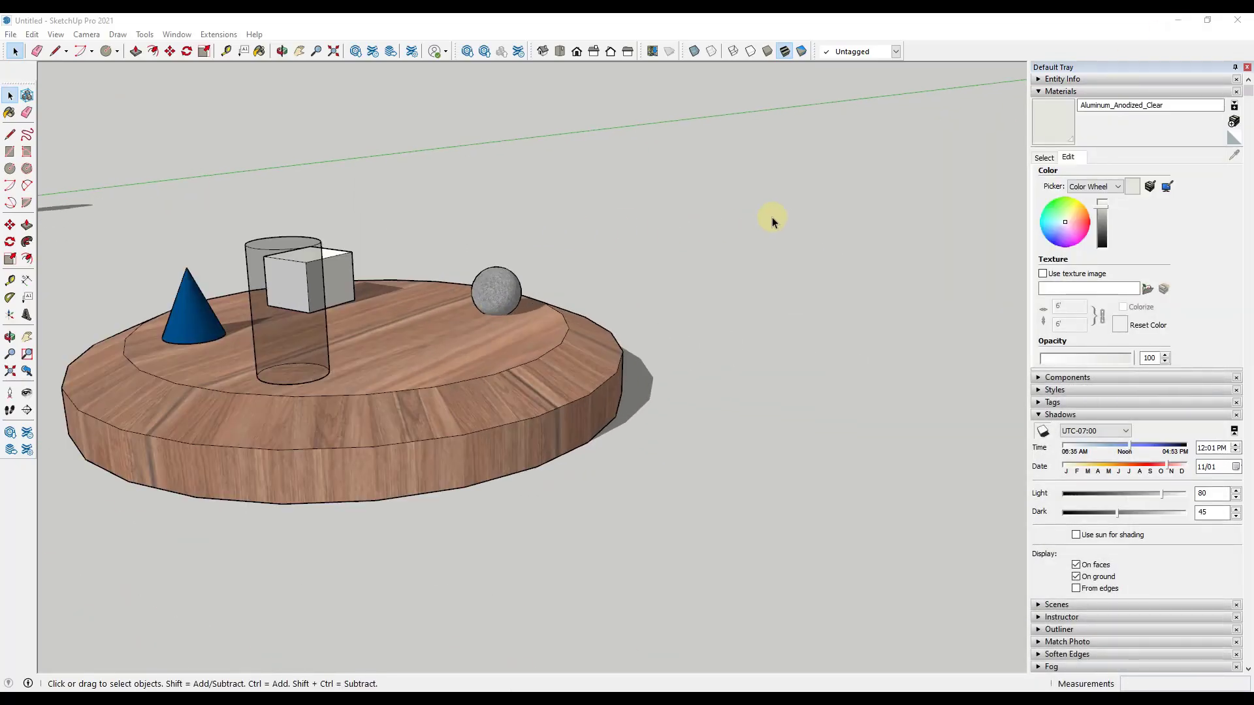
{"action": "middle_click_drag", "start_coordinate": [771, 222], "coordinate": [521, 246]}
{"action": "left_click", "coordinate": [563, 198]}
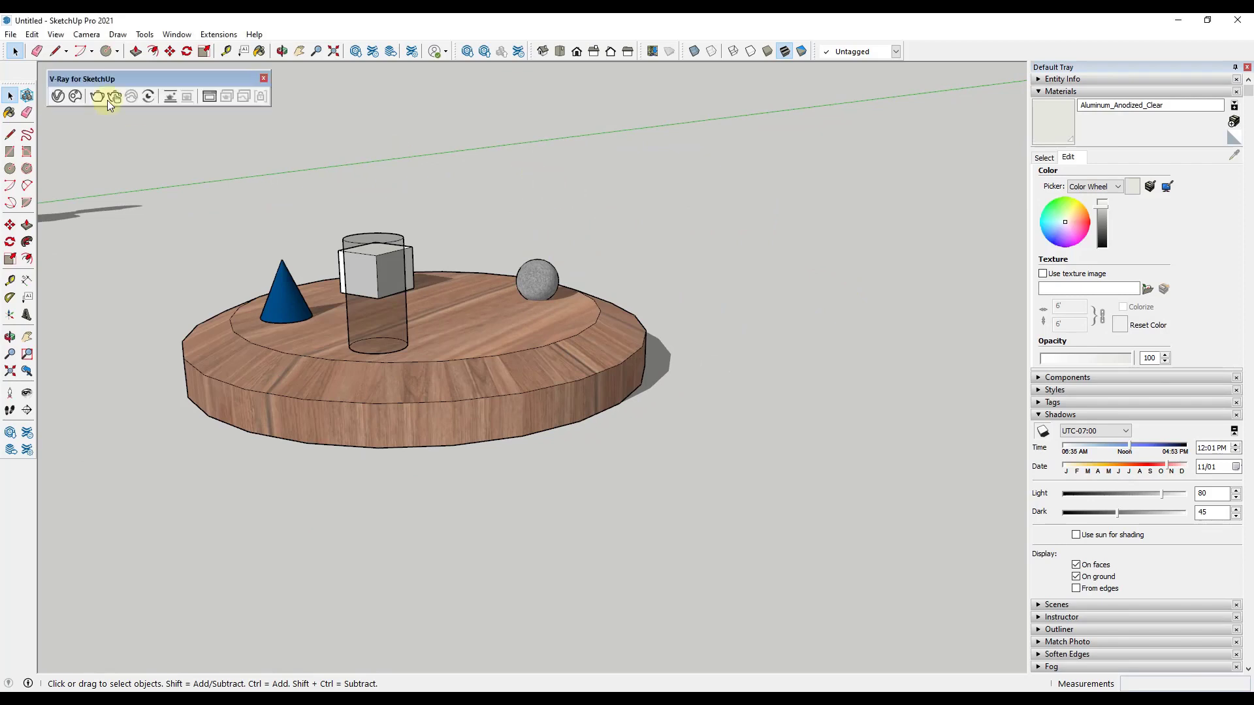
{"action": "right_click", "coordinate": [945, 55]}
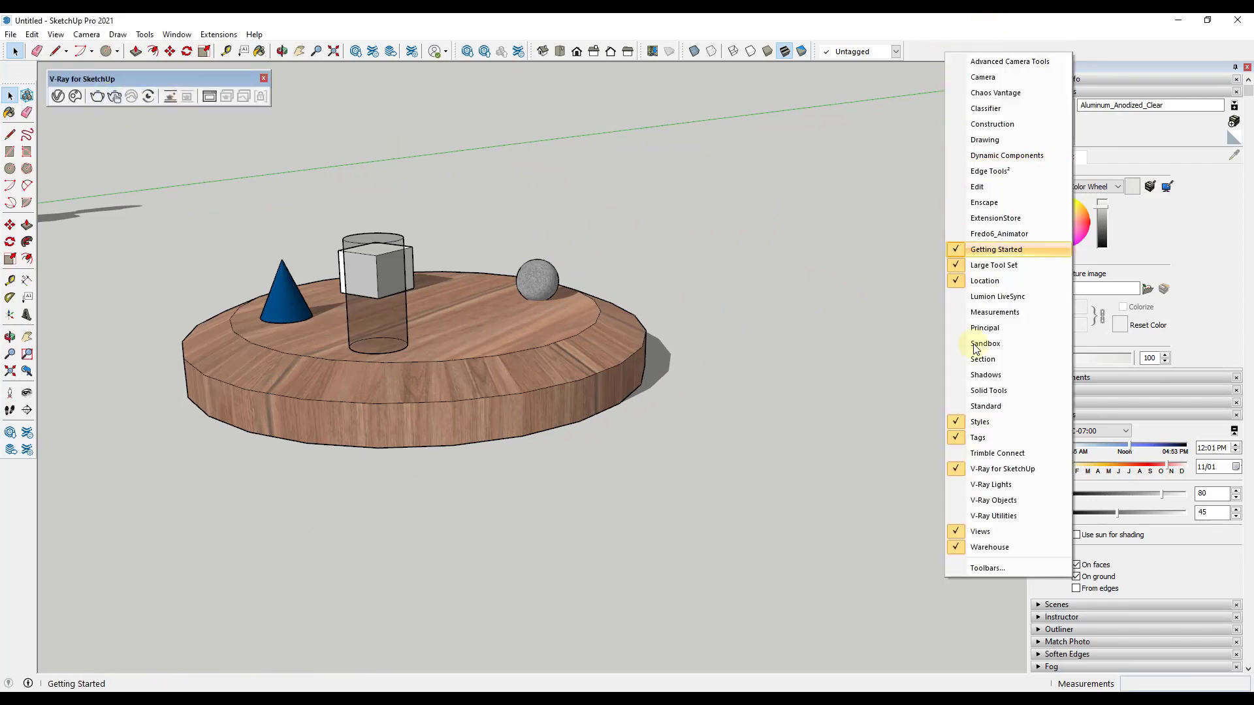
{"action": "left_click", "coordinate": [992, 484]}
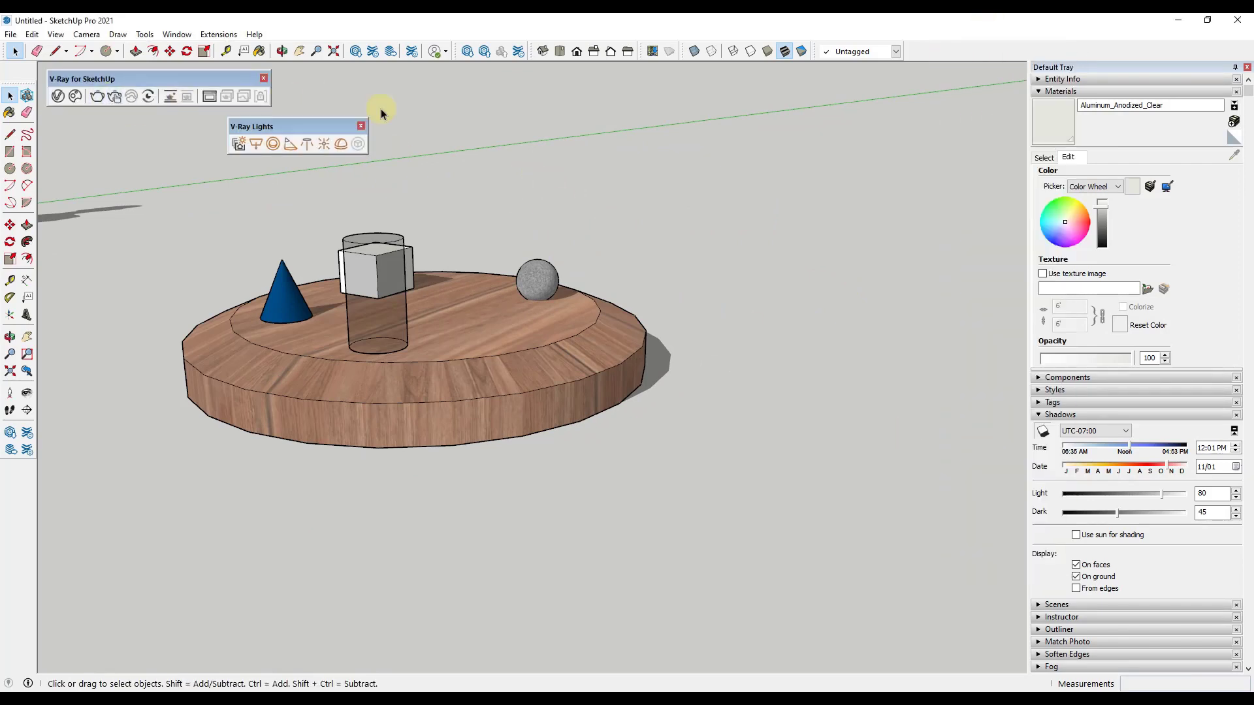
{"action": "left_click", "coordinate": [256, 145]}
{"action": "left_click", "coordinate": [617, 266]}
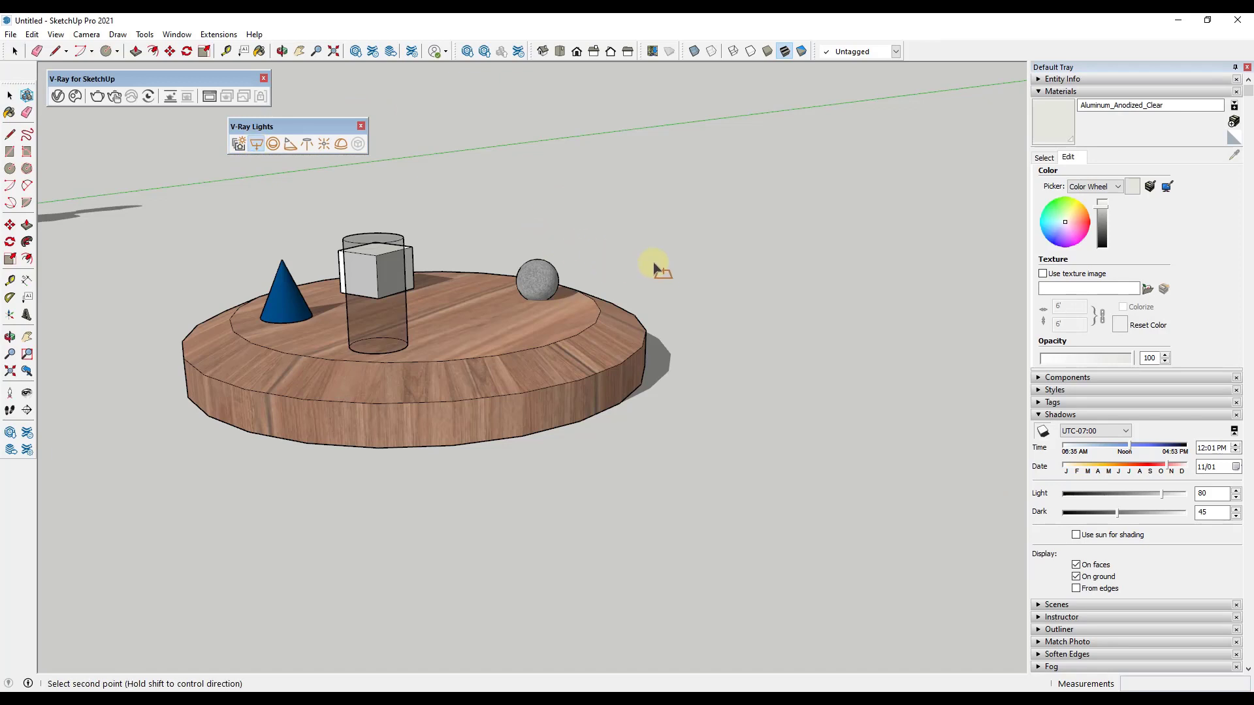
{"action": "left_click", "coordinate": [996, 250]}
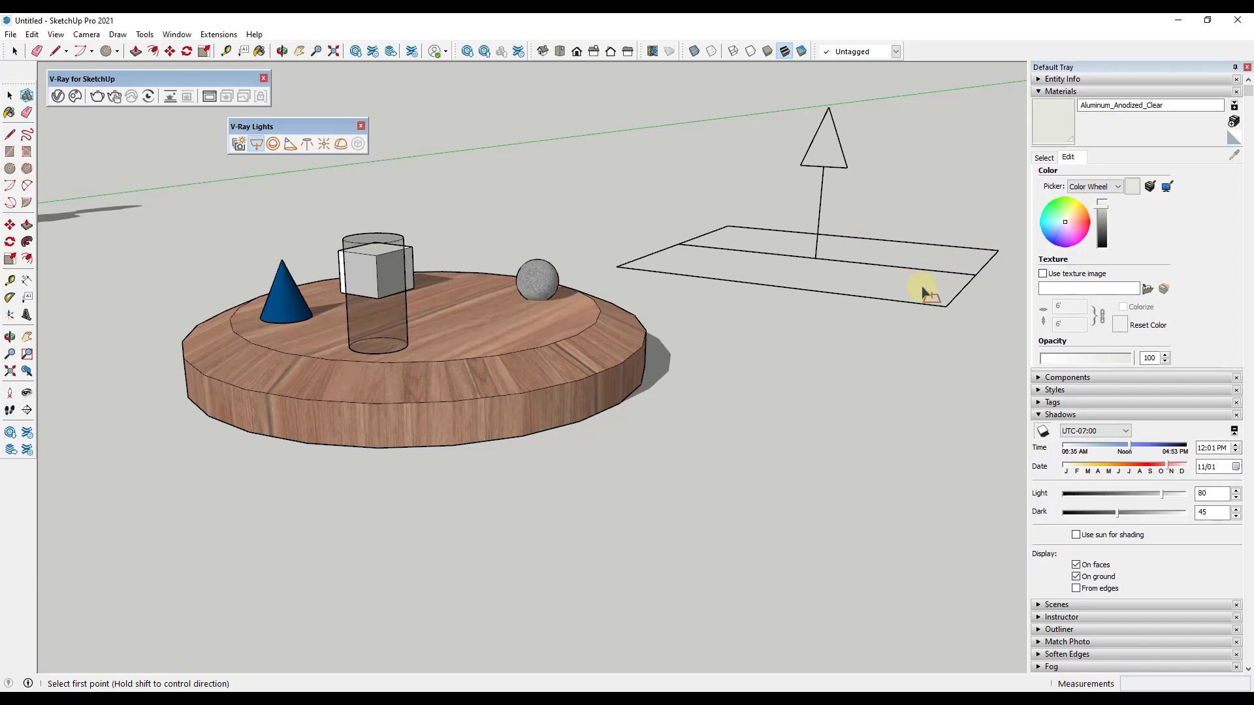
{"action": "middle_click_drag", "start_coordinate": [895, 286], "coordinate": [607, 313], "text": "shift"}
{"action": "key", "text": "space"}
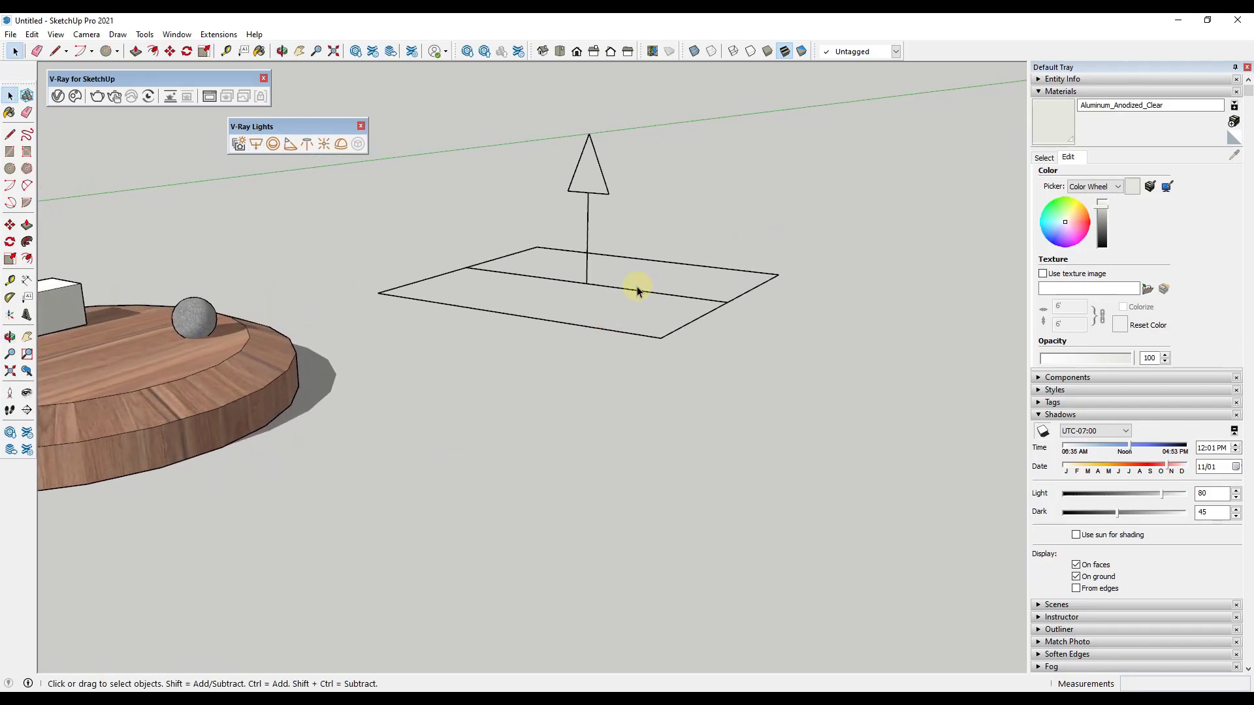
Step: Select the rectangle light and rotate it about 112 degrees so its arrow points downward at a slant
{"action": "left_click_drag", "start_coordinate": [525, 302], "coordinate": [586, 282]}
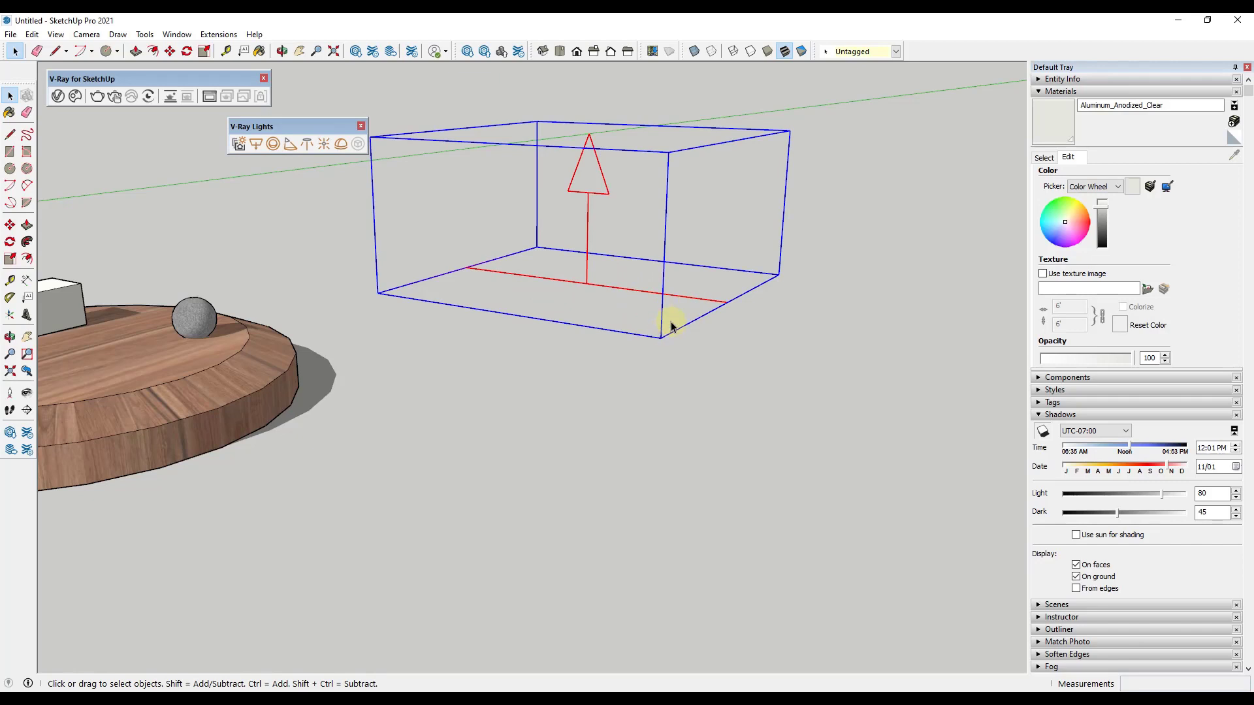
{"action": "key", "text": "m"}
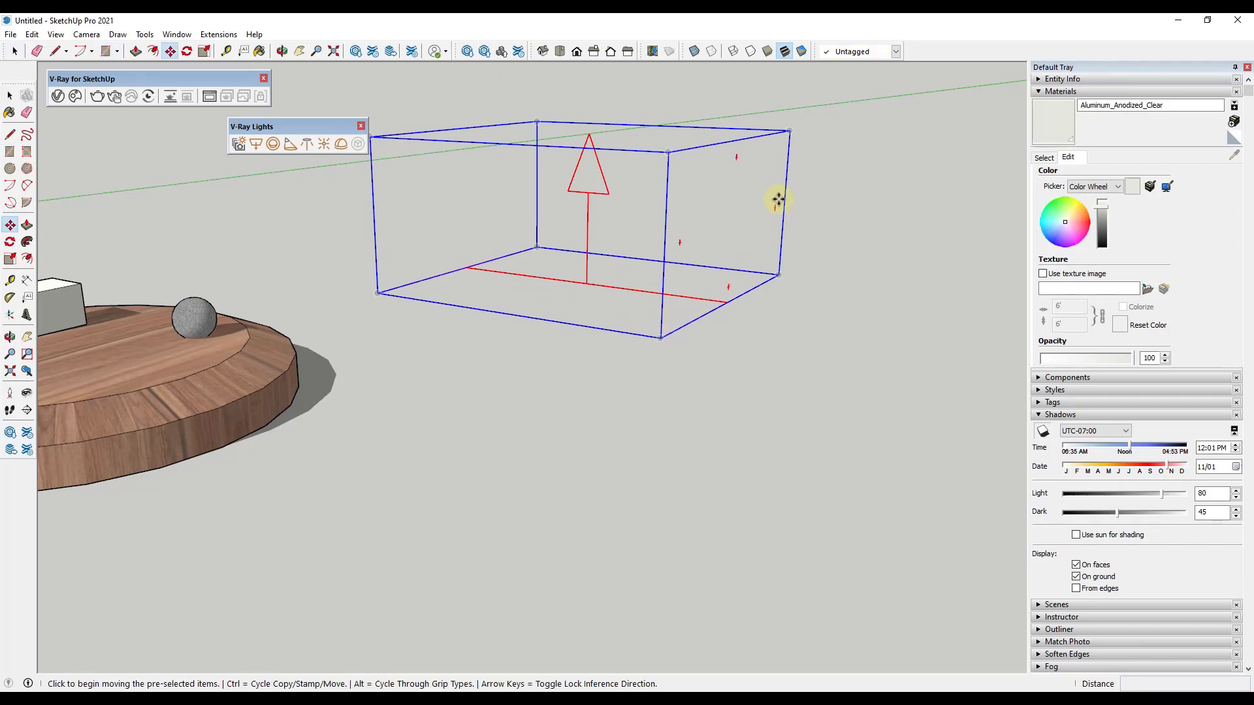
{"action": "left_click", "coordinate": [777, 207]}
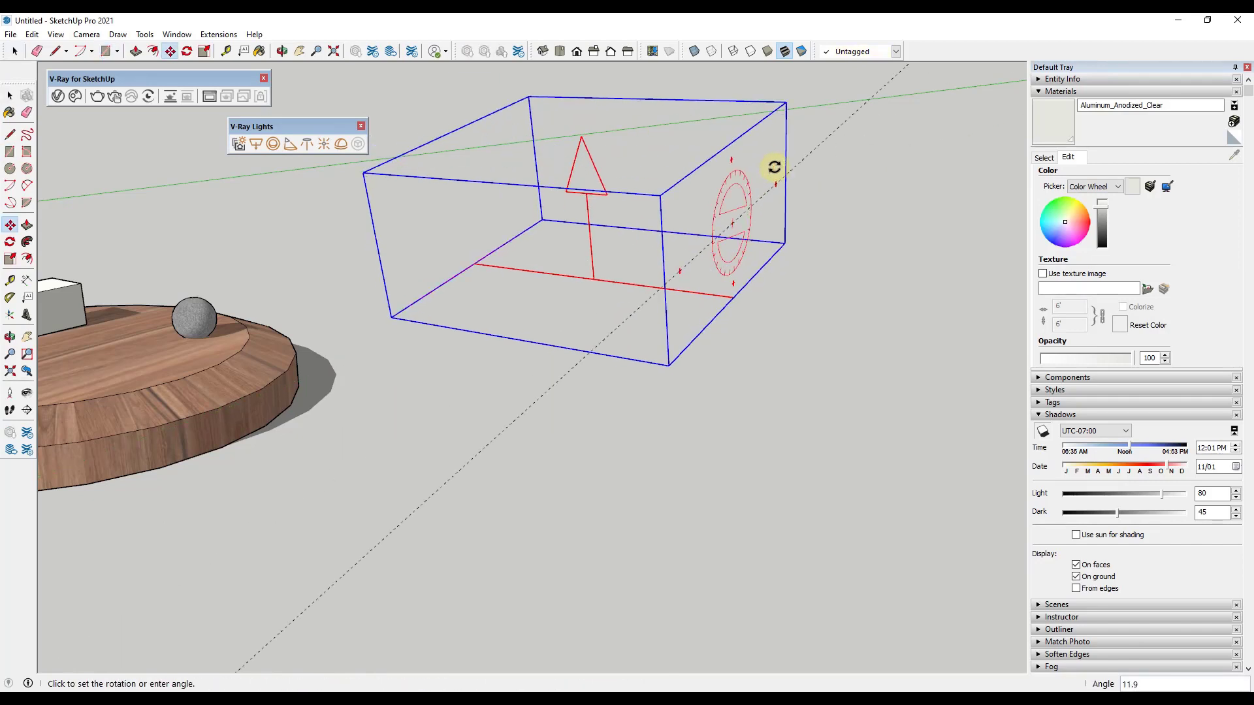
{"action": "left_click", "coordinate": [726, 133]}
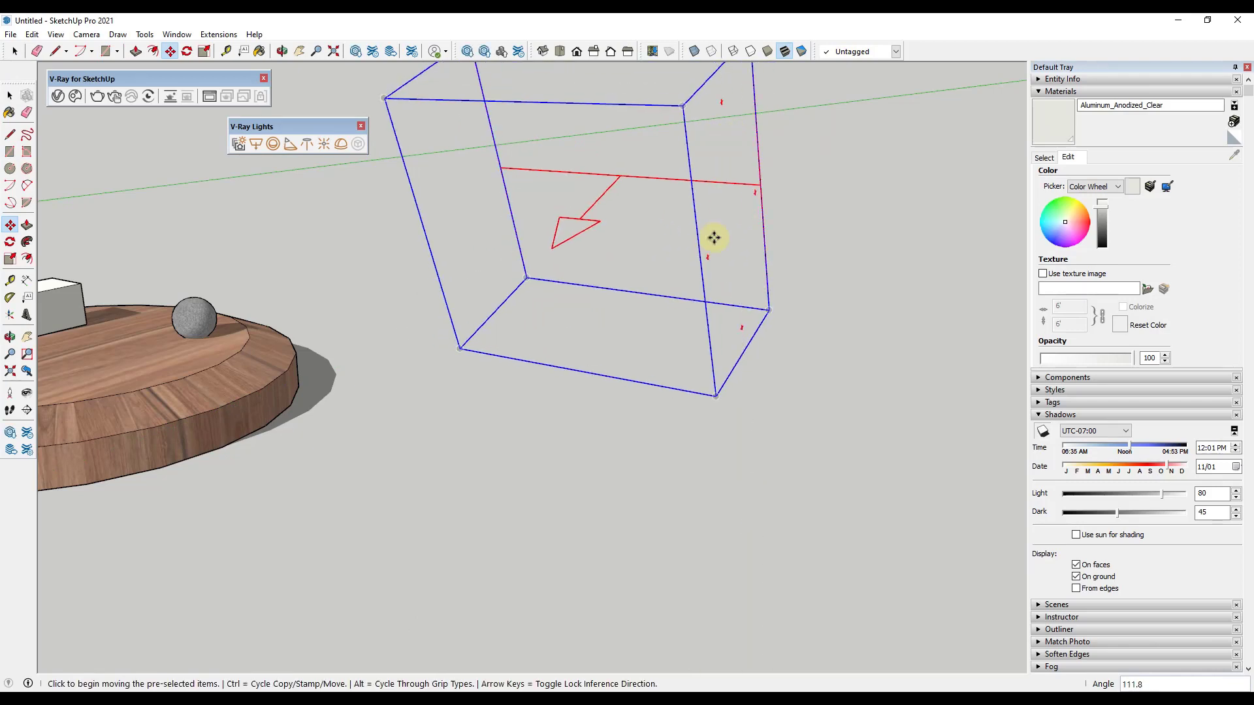
Step: Move the rectangle light behind and above the table so that it aims at the objects
{"action": "scroll", "coordinate": [722, 288], "scroll_direction": "down", "scroll_amount": 6}
{"action": "left_click", "coordinate": [602, 256]}
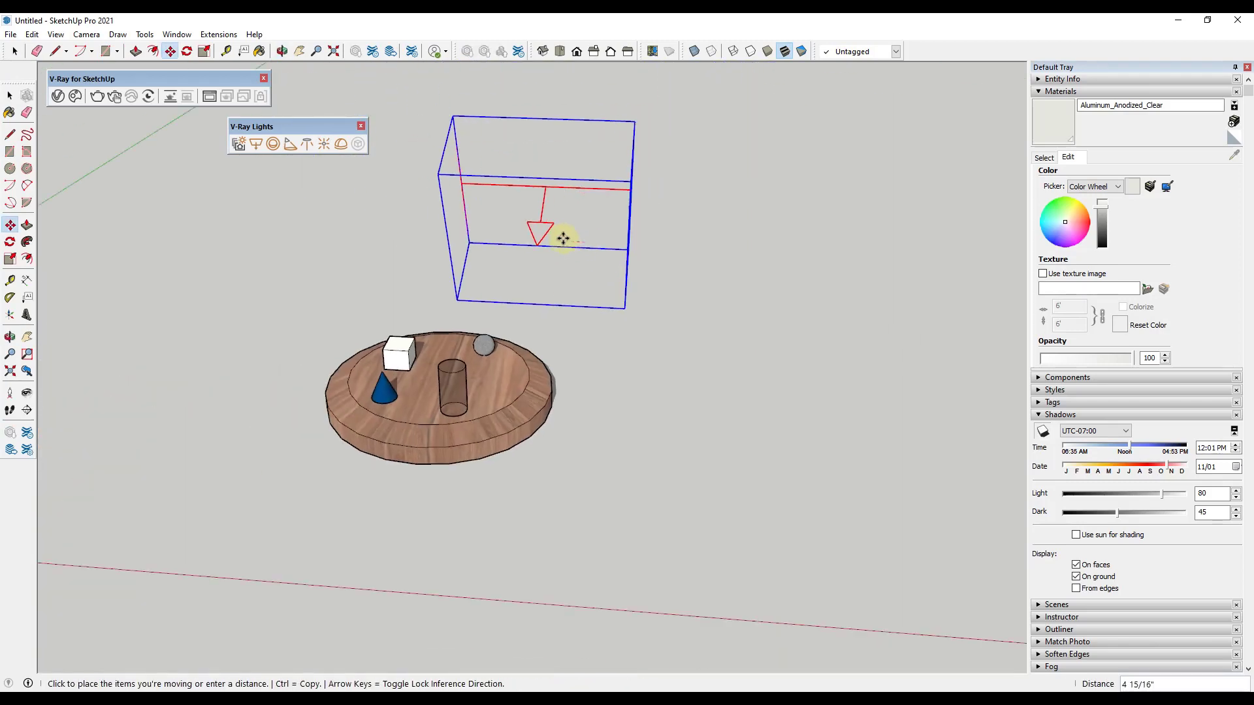
{"action": "left_click", "coordinate": [502, 231]}
{"action": "left_click", "coordinate": [501, 226]}
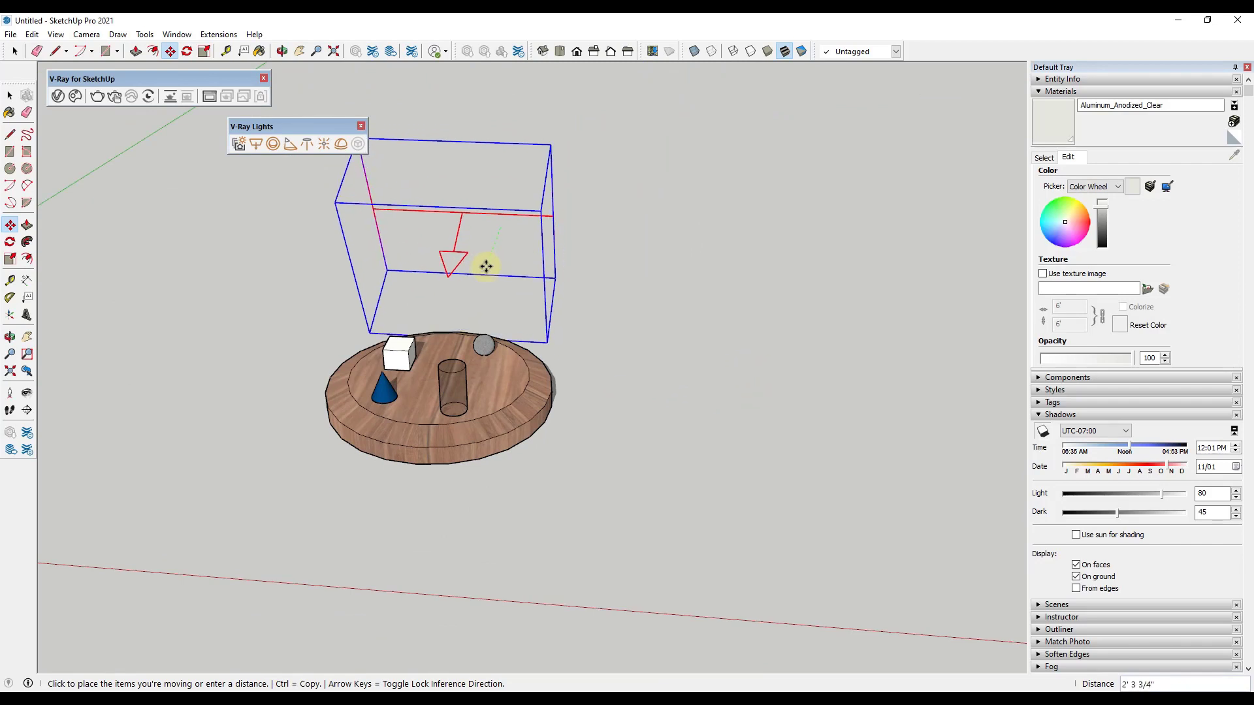
{"action": "left_click", "coordinate": [484, 266]}
{"action": "middle_click_drag", "start_coordinate": [455, 312], "coordinate": [637, 353]}
{"action": "left_click", "coordinate": [631, 316]}
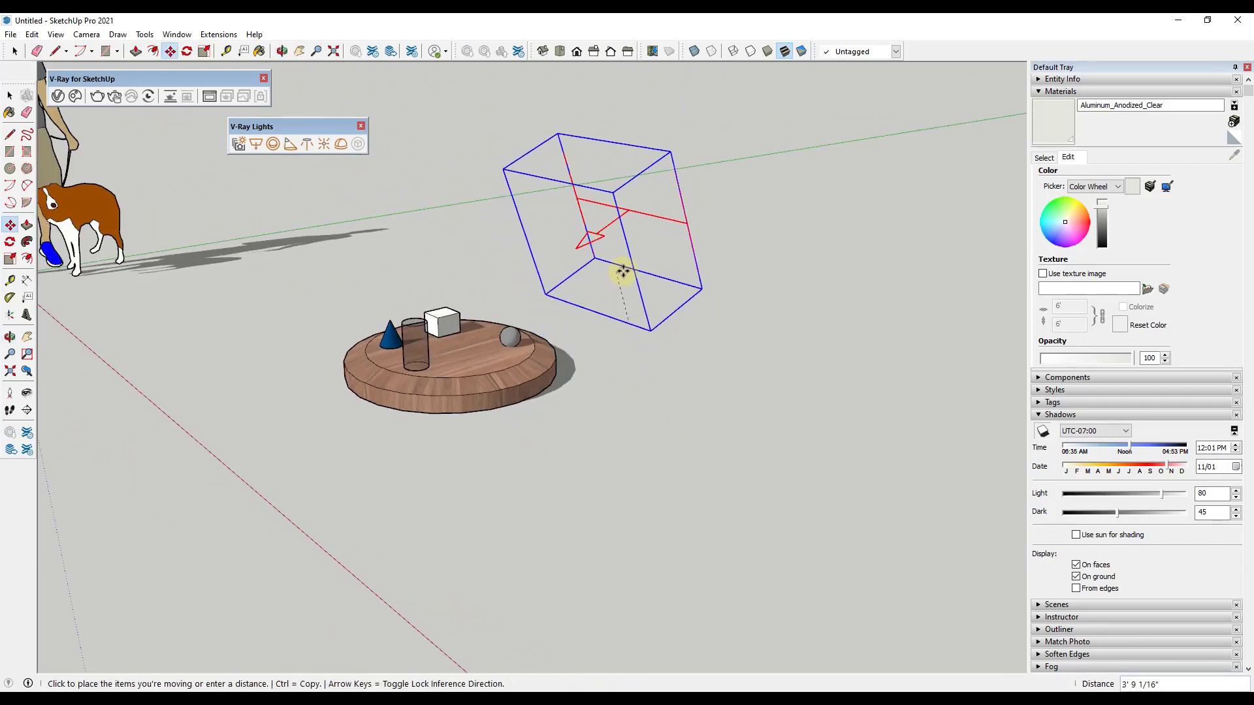
{"action": "left_click", "coordinate": [627, 266]}
{"action": "left_click", "coordinate": [628, 254]}
{"action": "left_click", "coordinate": [581, 263]}
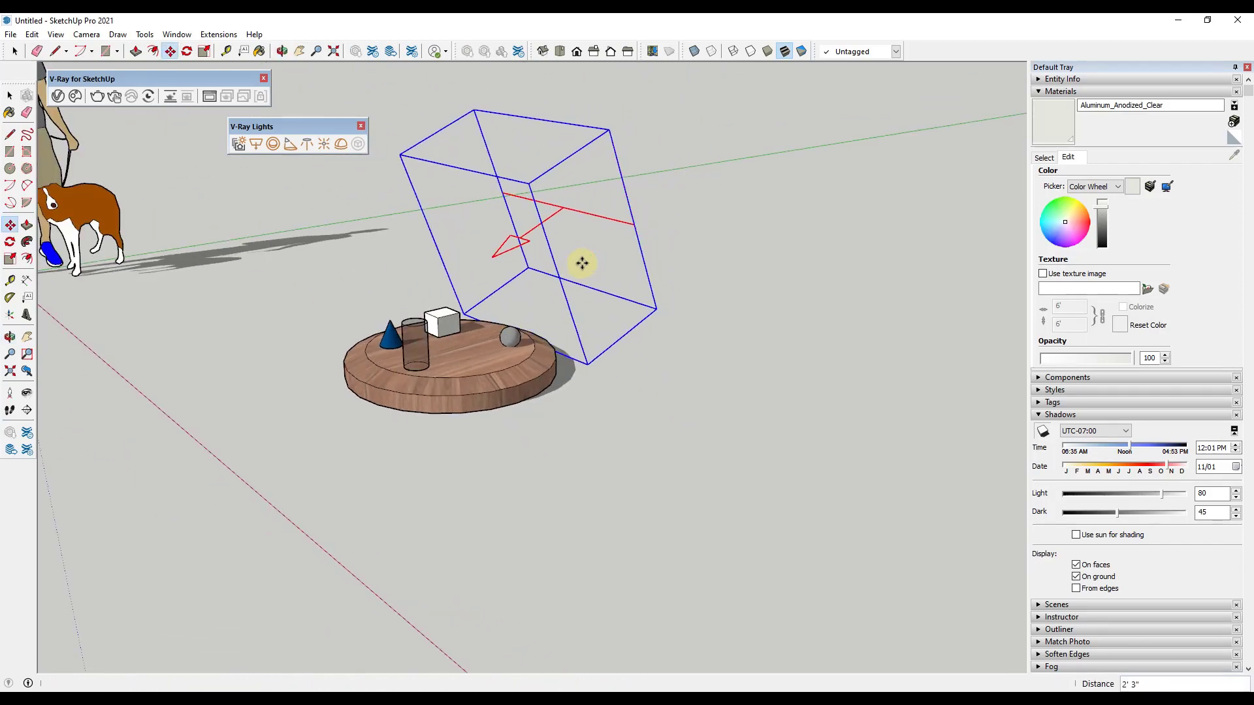
Step: Start an interactive render showing the table with the rectangle light, and move the frame buffer aside
{"action": "scroll", "coordinate": [573, 294], "scroll_direction": "up", "scroll_amount": 3}
{"action": "scroll", "coordinate": [566, 308], "scroll_direction": "down", "scroll_amount": 3}
{"action": "middle_click_drag", "start_coordinate": [512, 358], "coordinate": [431, 326]}
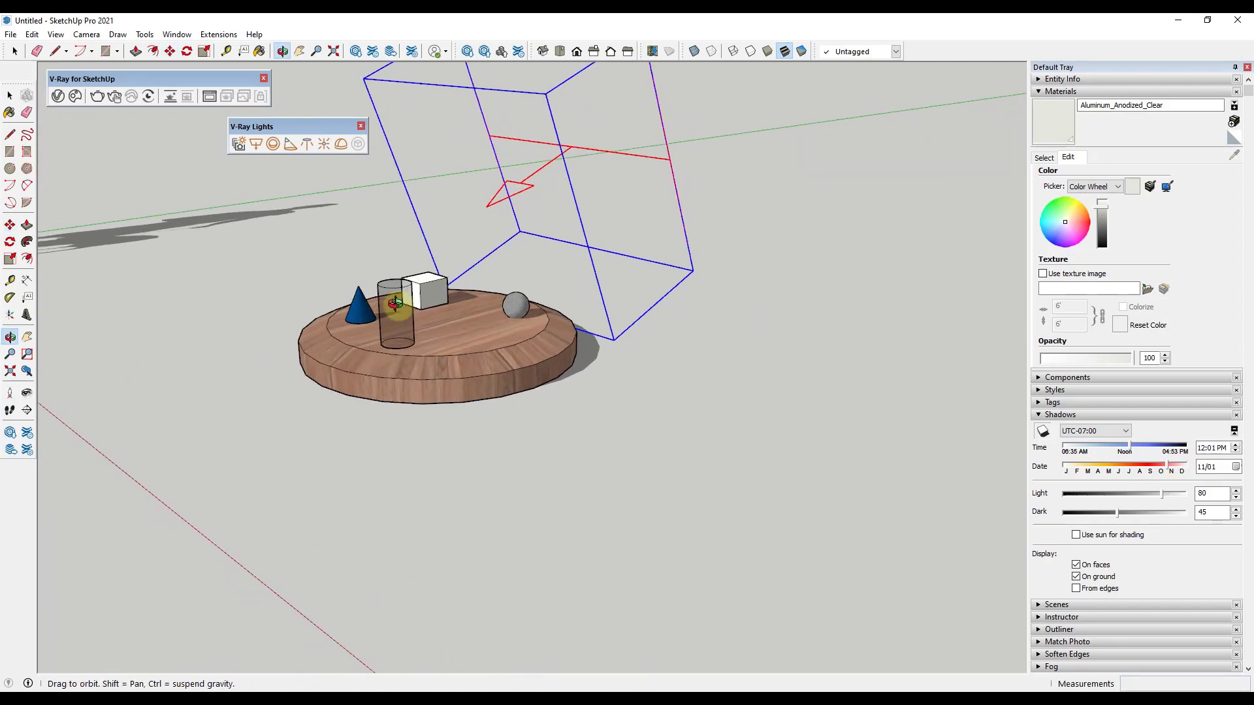
{"action": "left_click", "coordinate": [114, 98]}
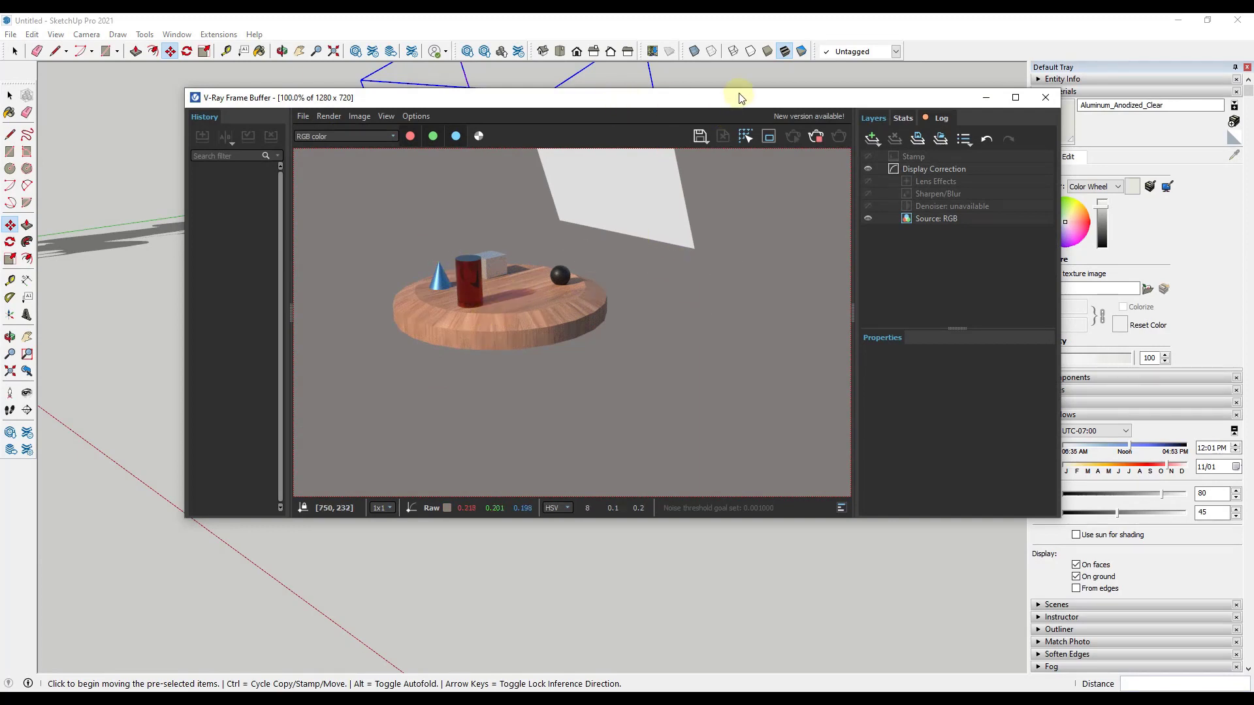
{"action": "left_click_drag", "start_coordinate": [738, 96], "coordinate": [608, 52]}
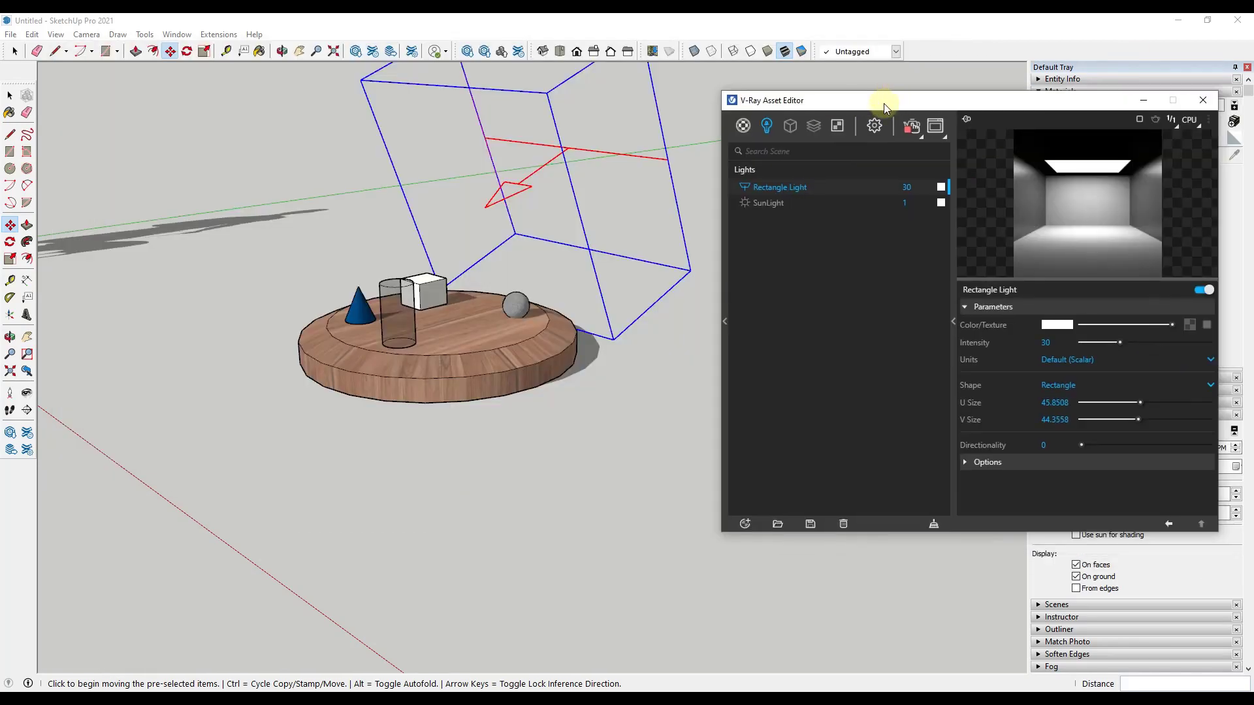
Step: Turn off the SunLight in the Asset Editor's light list and bring the frame buffer back to the front
{"action": "left_click_drag", "start_coordinate": [884, 103], "coordinate": [835, 102]}
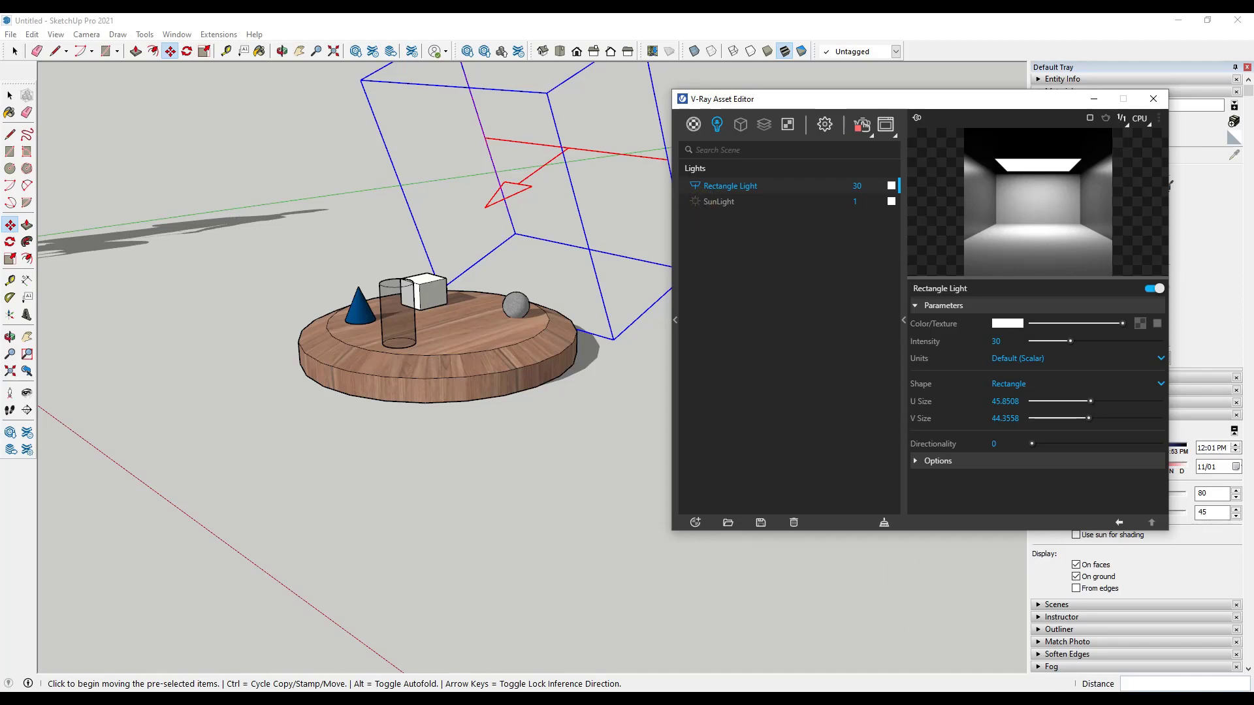
{"action": "mouse_move", "coordinate": [1003, 697]}
{"action": "left_click", "coordinate": [1115, 645]}
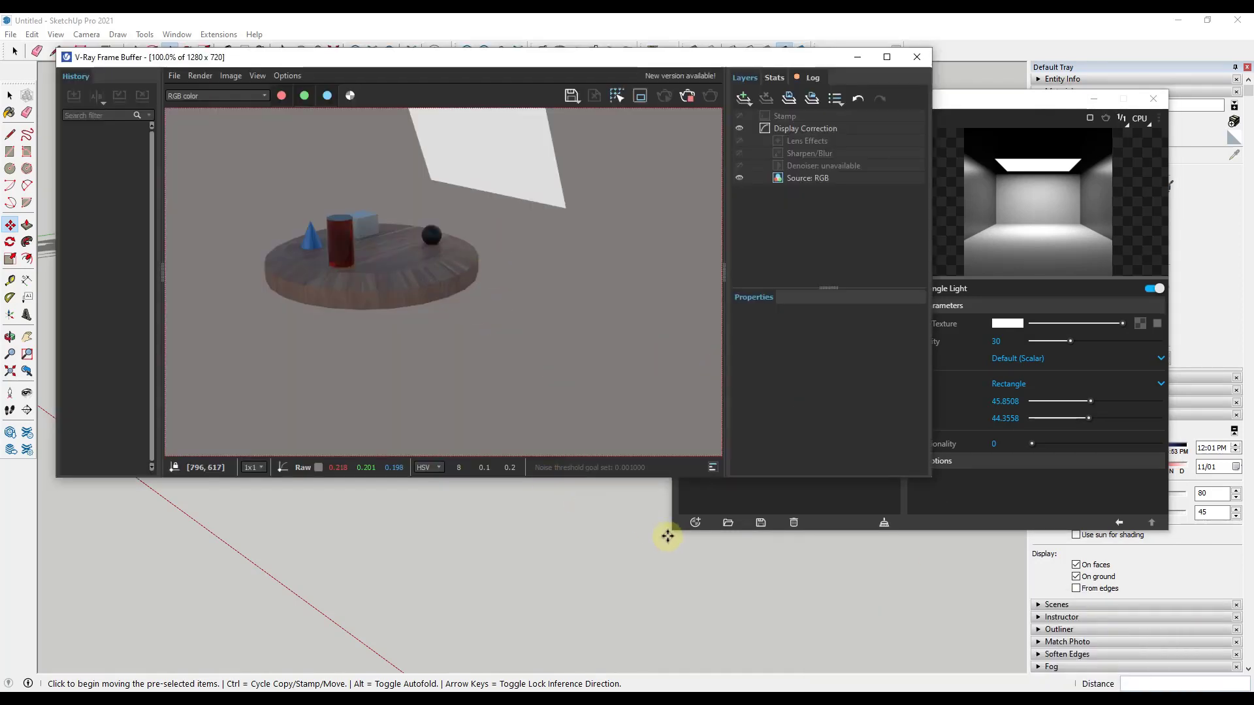
Step: Move the frame buffer out of the way and set the rectangle light's intensity to 50
{"action": "scroll", "coordinate": [187, 515], "scroll_direction": "up", "scroll_amount": 3}
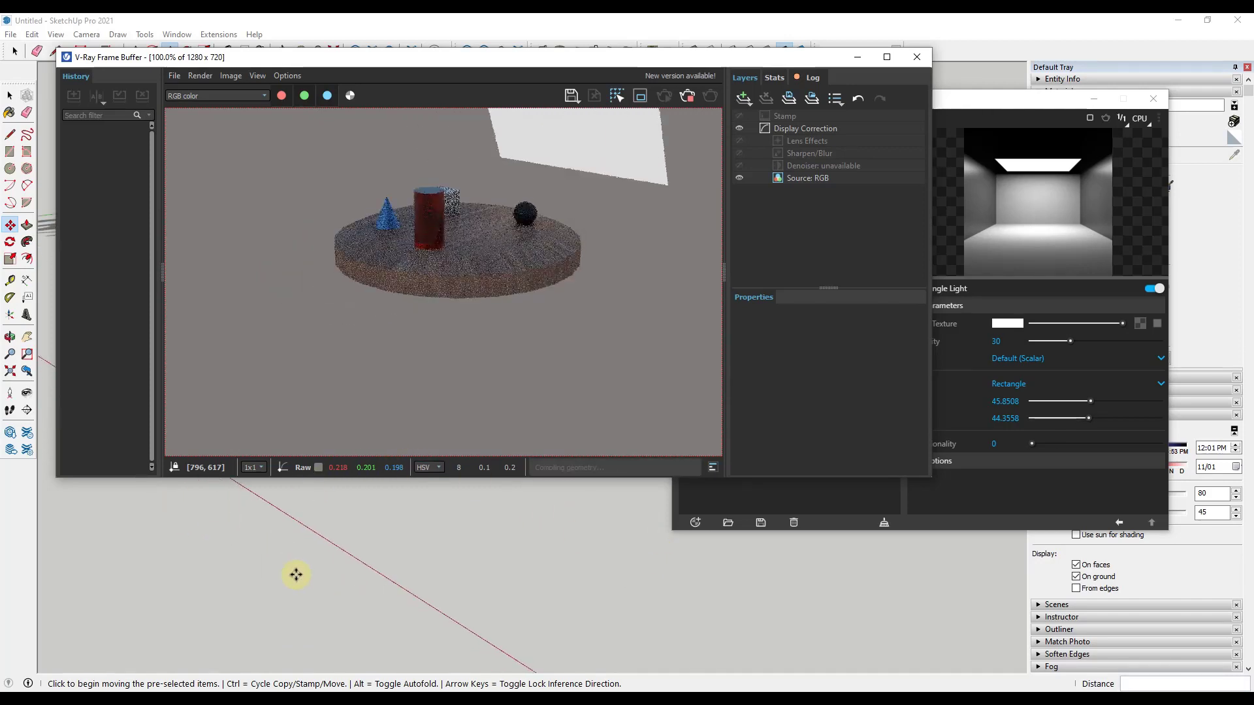
{"action": "scroll", "coordinate": [313, 586], "scroll_direction": "down", "scroll_amount": 3}
{"action": "scroll", "coordinate": [216, 532], "scroll_direction": "up", "scroll_amount": 2}
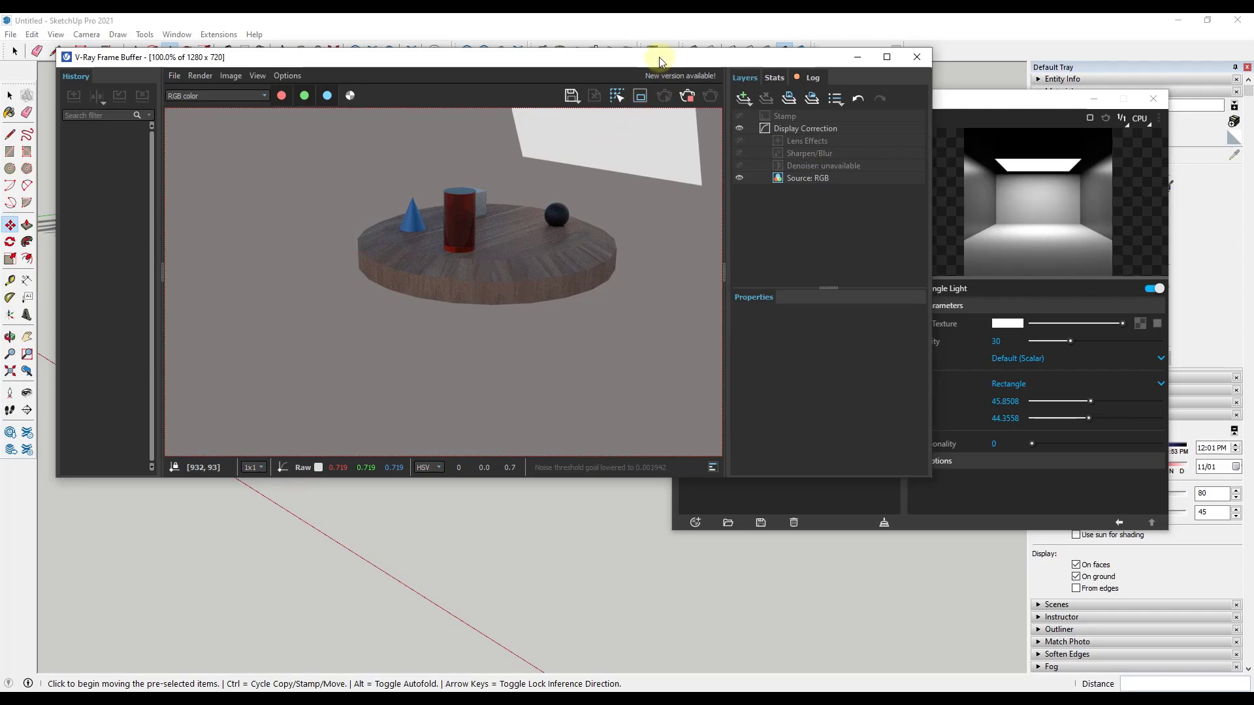
{"action": "left_click_drag", "start_coordinate": [658, 57], "coordinate": [0, 104]}
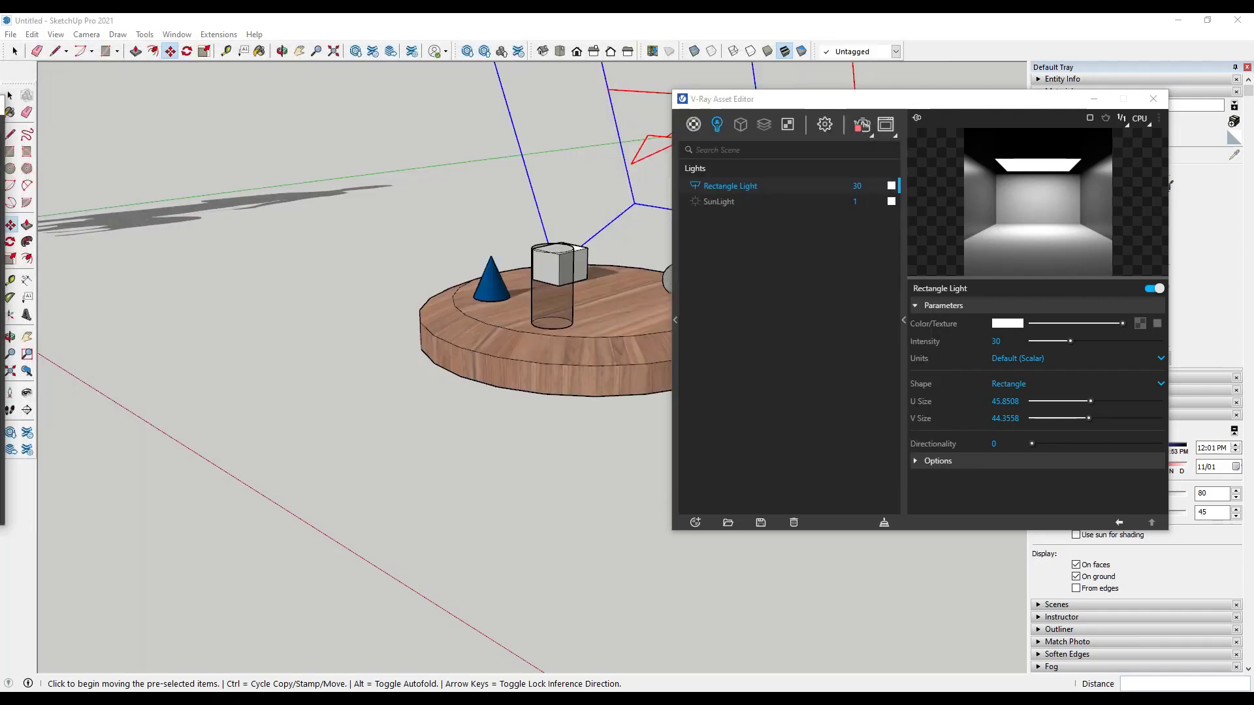
{"action": "left_click", "coordinate": [859, 186]}
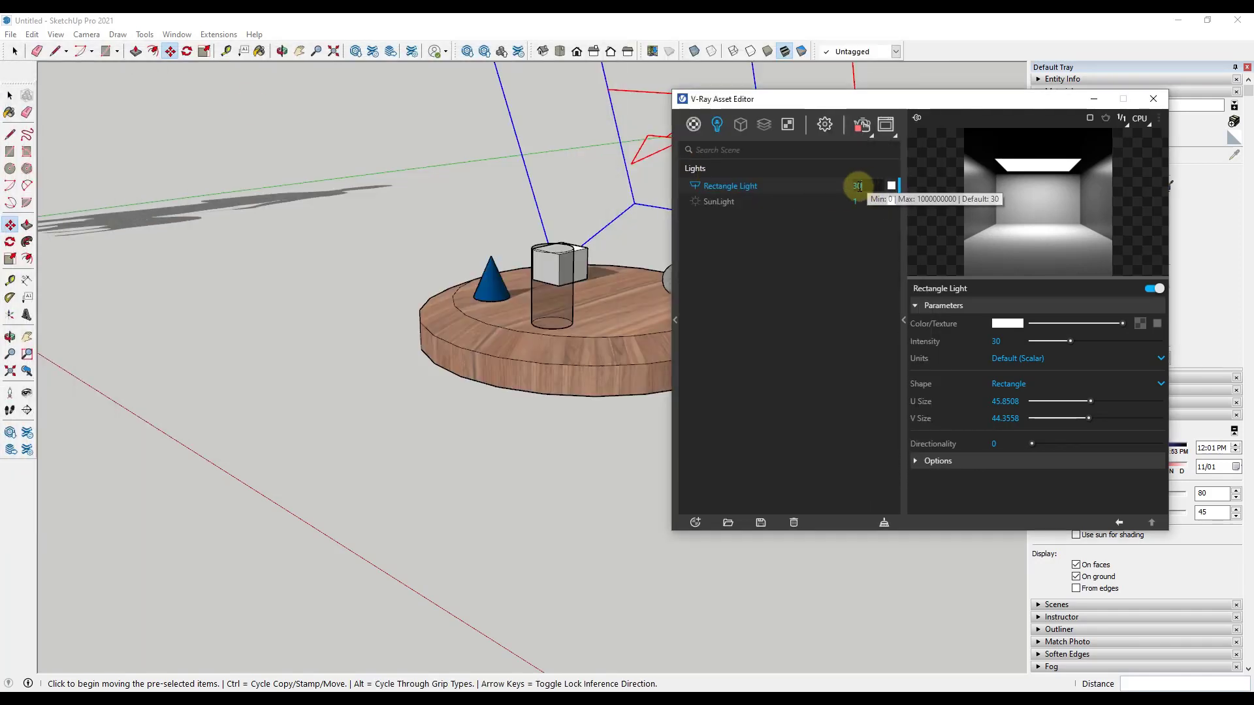
{"action": "type", "text": "50"}
{"action": "key", "text": "Return"}
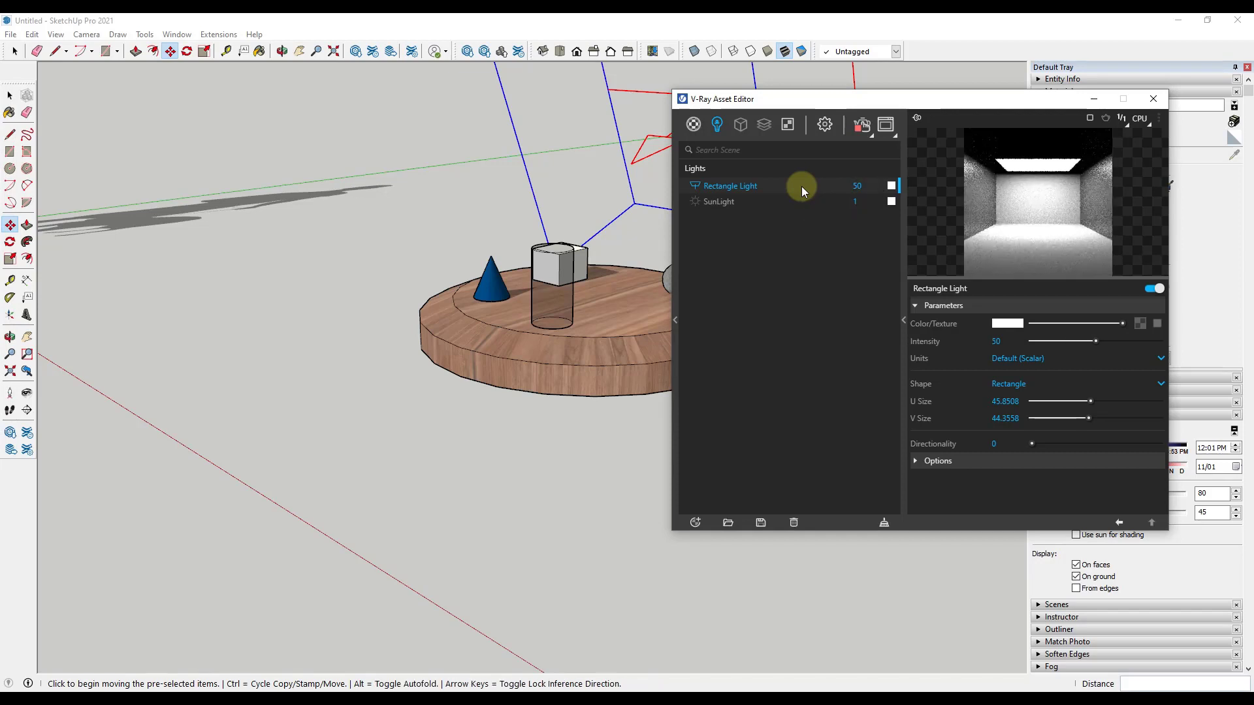
Step: Place the narrowed frame buffer beside the Asset Editor and pan the render to show the table
{"action": "left_click_drag", "start_coordinate": [0, 127], "coordinate": [632, 92]}
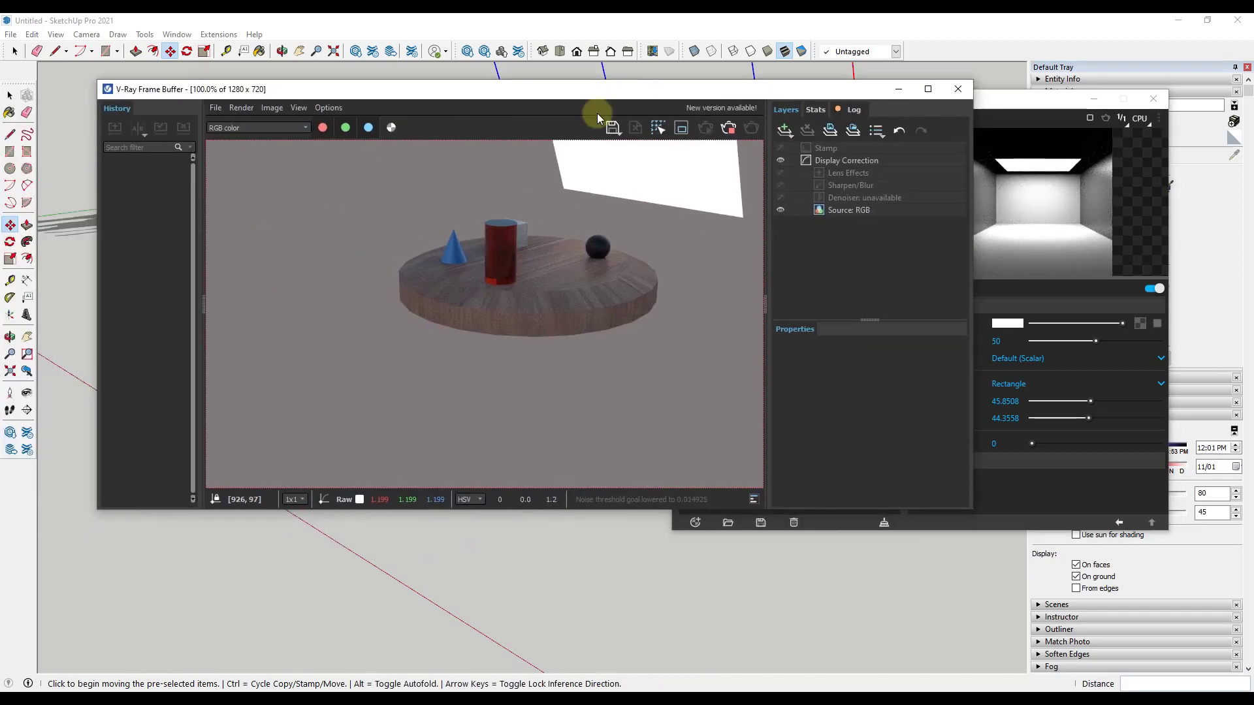
{"action": "left_click_drag", "start_coordinate": [975, 218], "coordinate": [660, 220]}
{"action": "left_click_drag", "start_coordinate": [97, 262], "coordinate": [16, 261]}
{"action": "left_click_drag", "start_coordinate": [450, 300], "coordinate": [570, 303]}
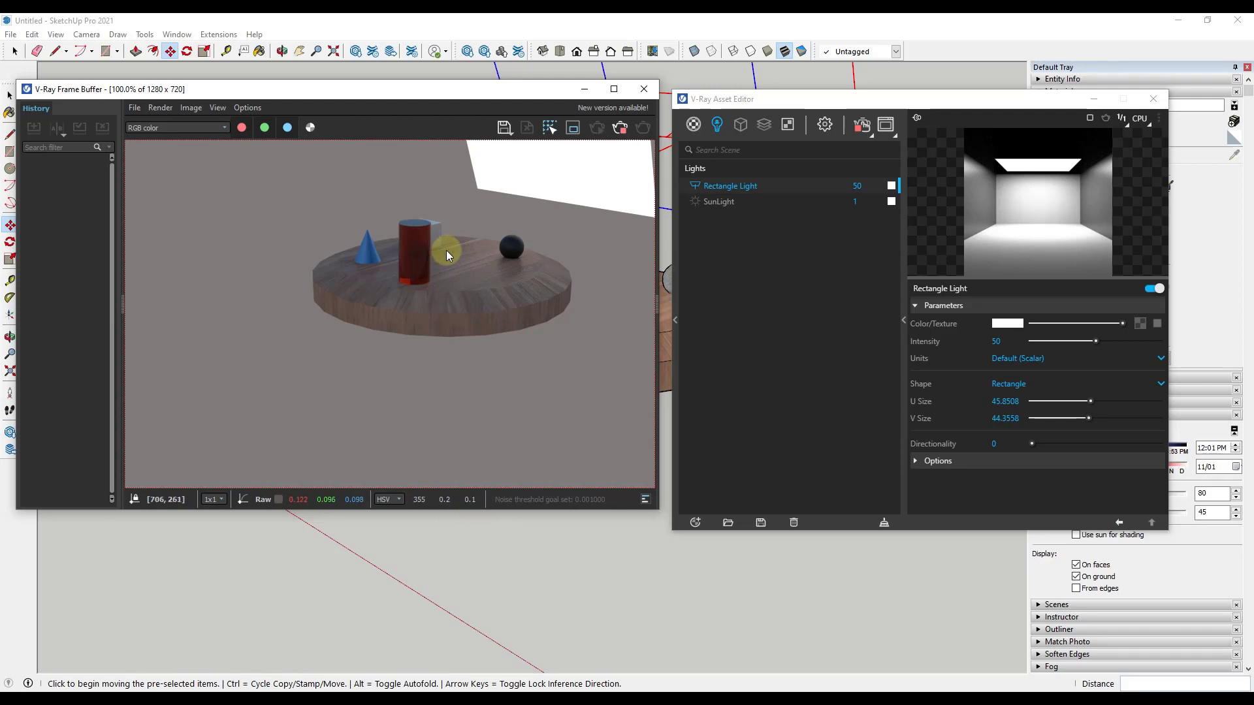
Step: Set the rectangle light's intensity to 100 and check the brighter table objects in the frame buffer
{"action": "left_click", "coordinate": [842, 184]}
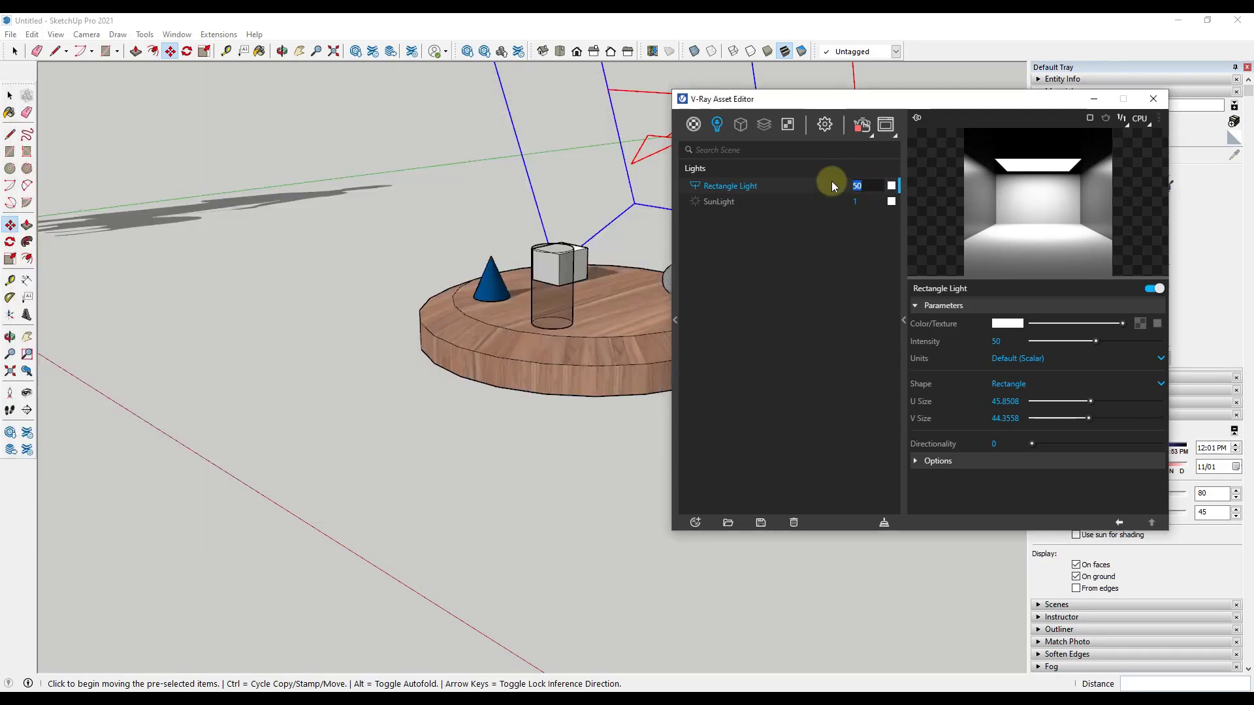
{"action": "type", "text": "100"}
{"action": "key", "text": "Return"}
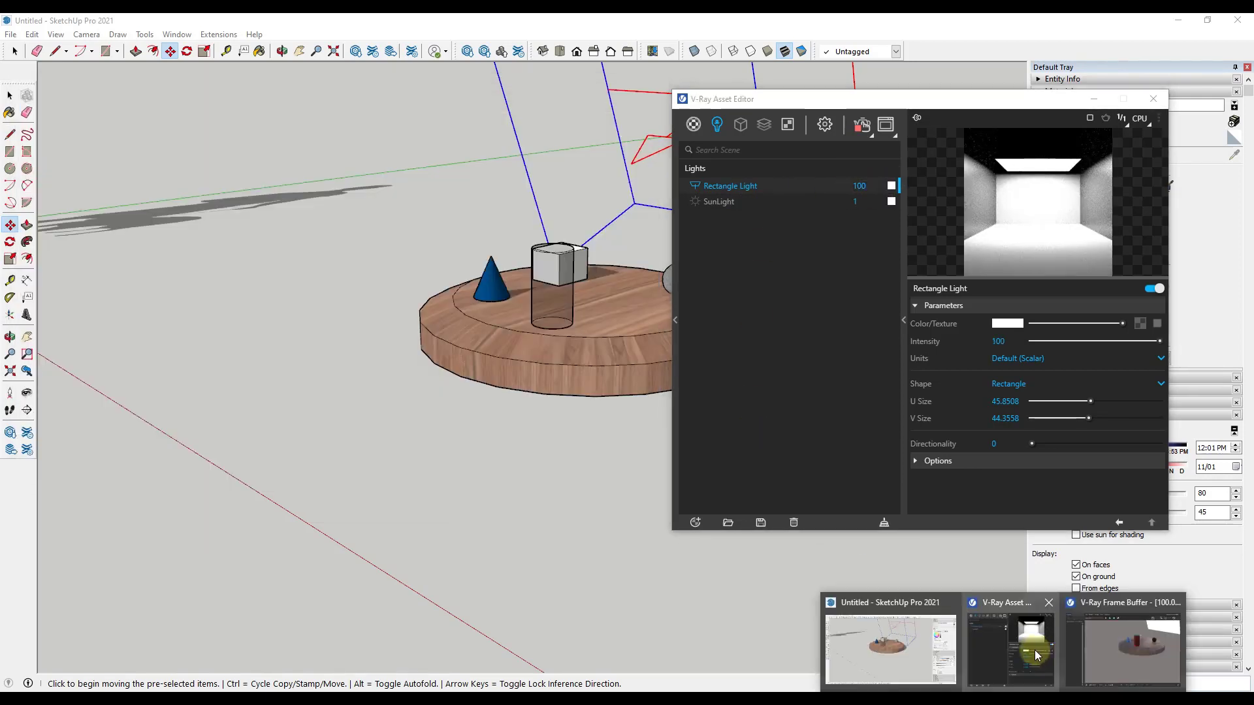
{"action": "left_click", "coordinate": [1132, 640]}
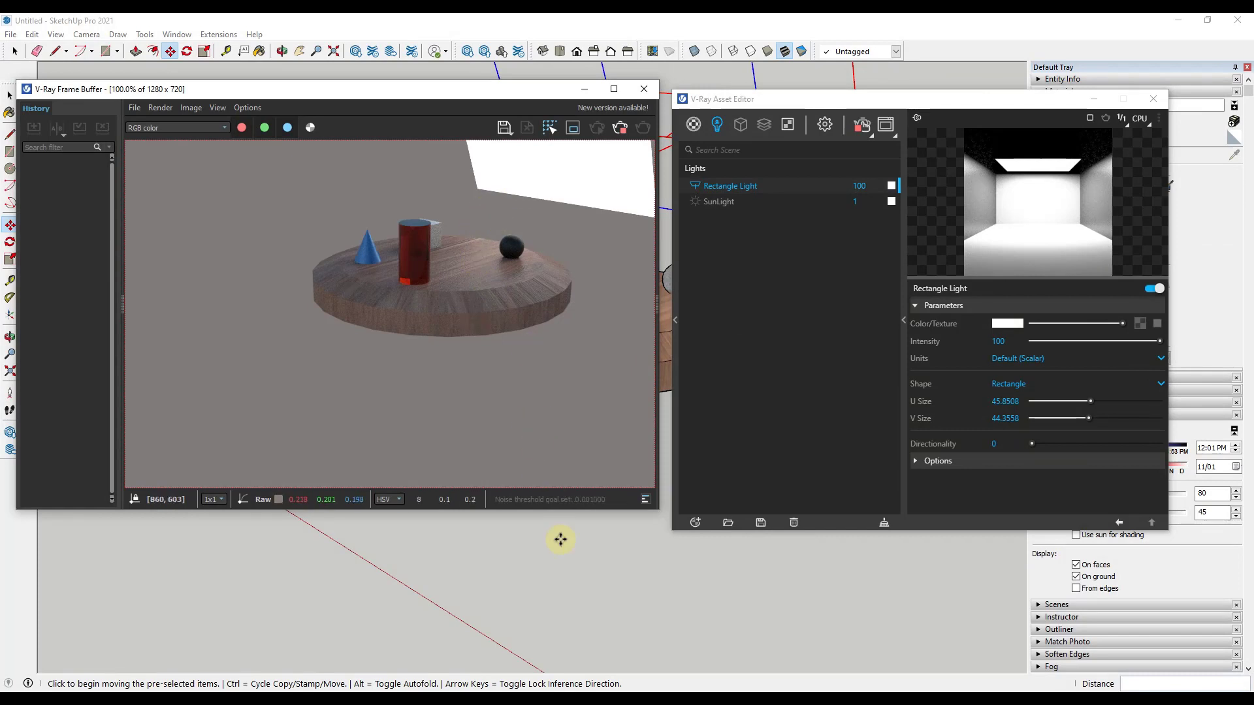
{"action": "scroll", "coordinate": [555, 561], "scroll_direction": "up", "scroll_amount": 3}
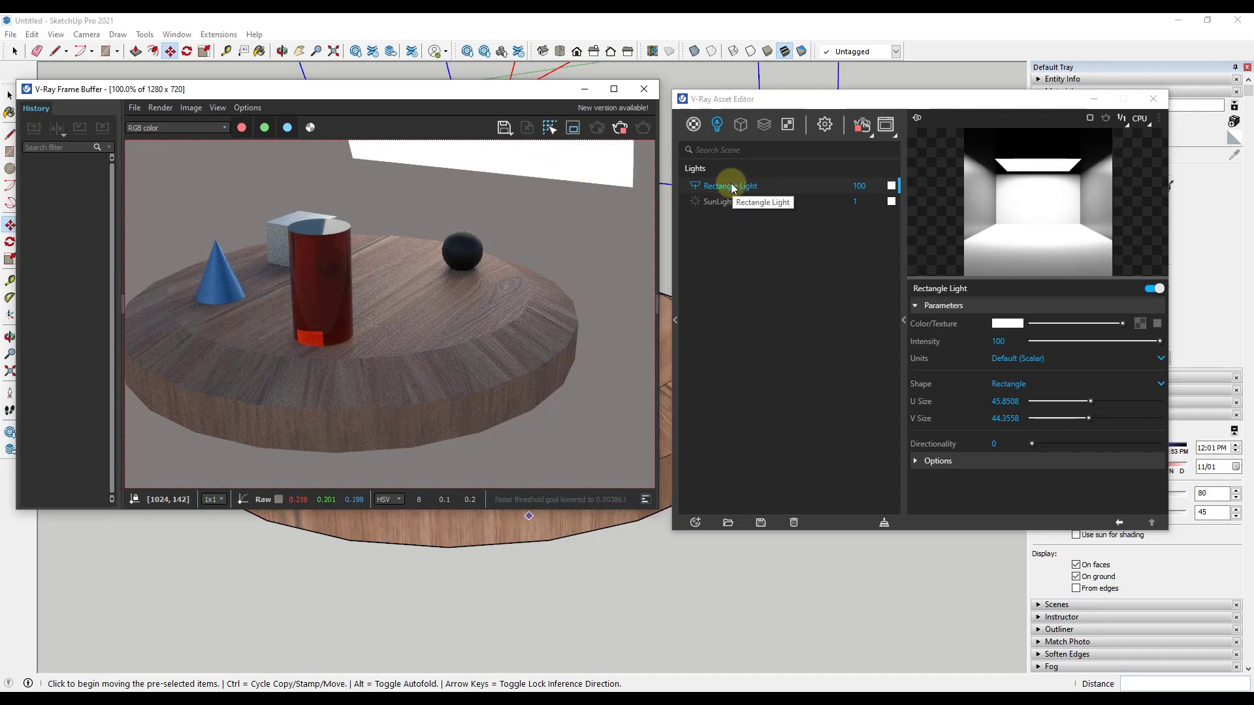
Step: Make the rectangle light invisible through its options and bring the frame buffer back to the front
{"action": "left_click", "coordinate": [918, 463]}
{"action": "scroll", "coordinate": [970, 468], "scroll_direction": "down", "scroll_amount": 1}
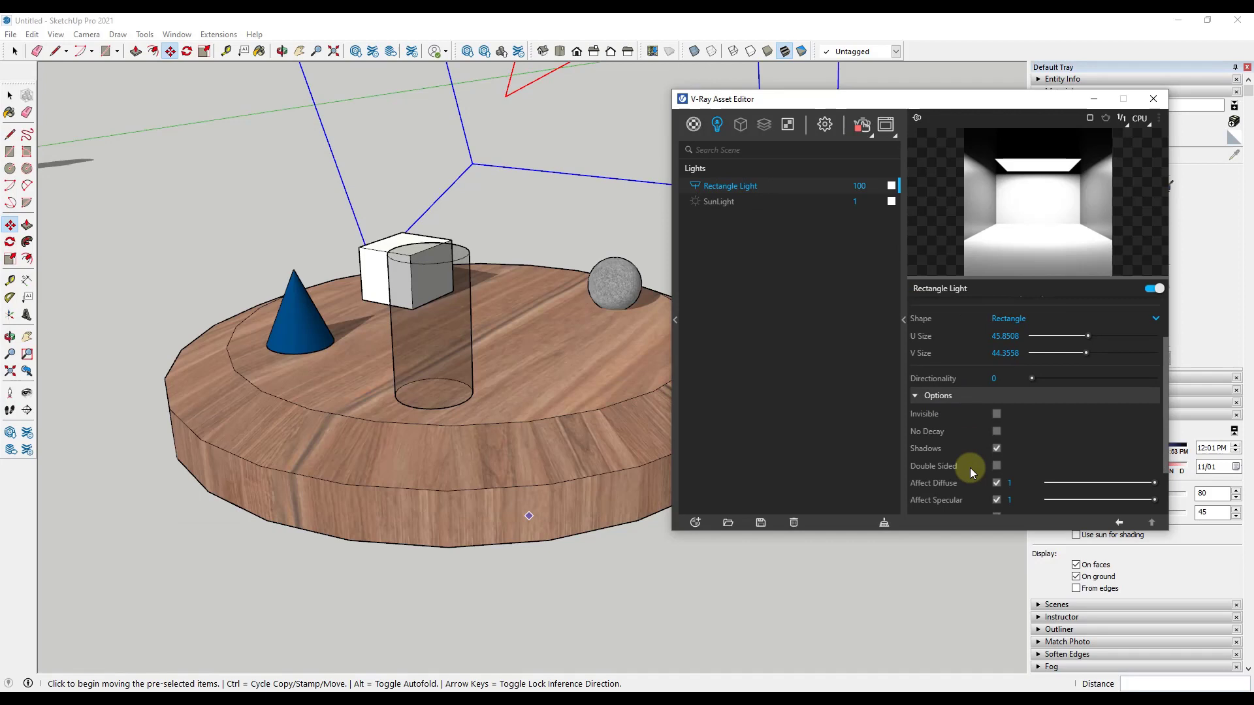
{"action": "left_click", "coordinate": [996, 414]}
{"action": "mouse_move", "coordinate": [1049, 667]}
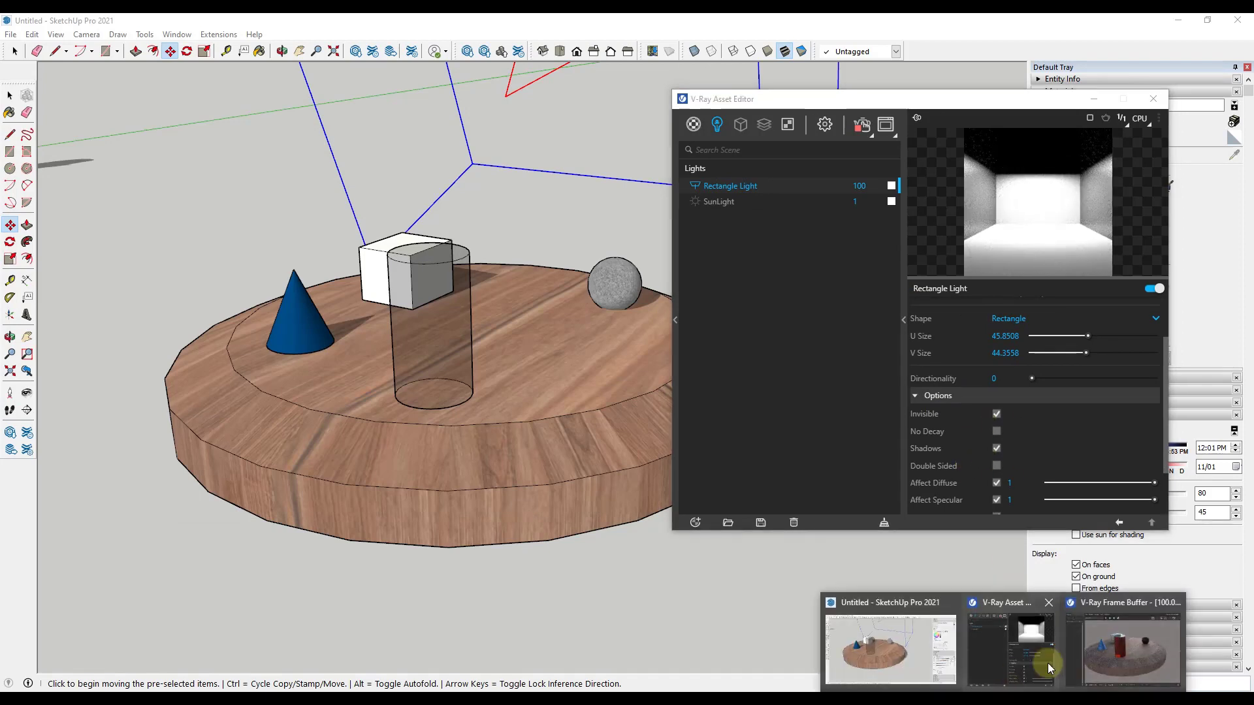
{"action": "left_click", "coordinate": [1115, 643]}
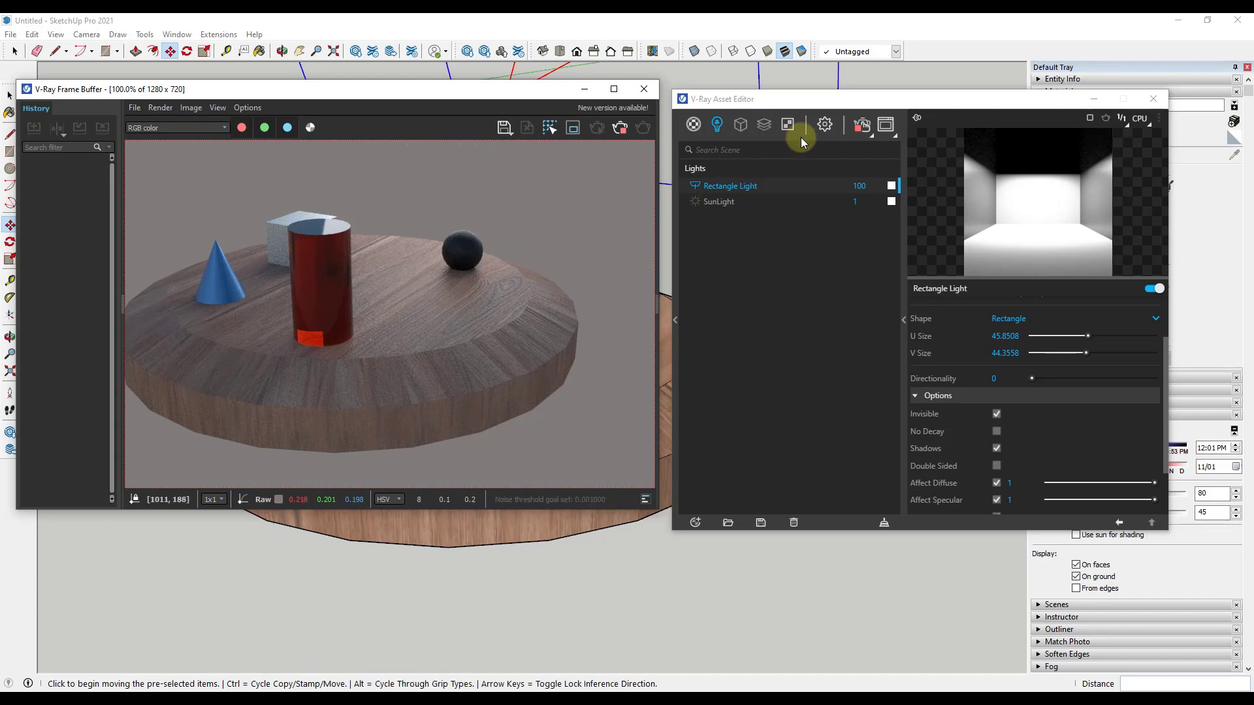
Step: Disable the Environment background in the render settings and check the table render in the frame buffer
{"action": "left_click", "coordinate": [824, 125]}
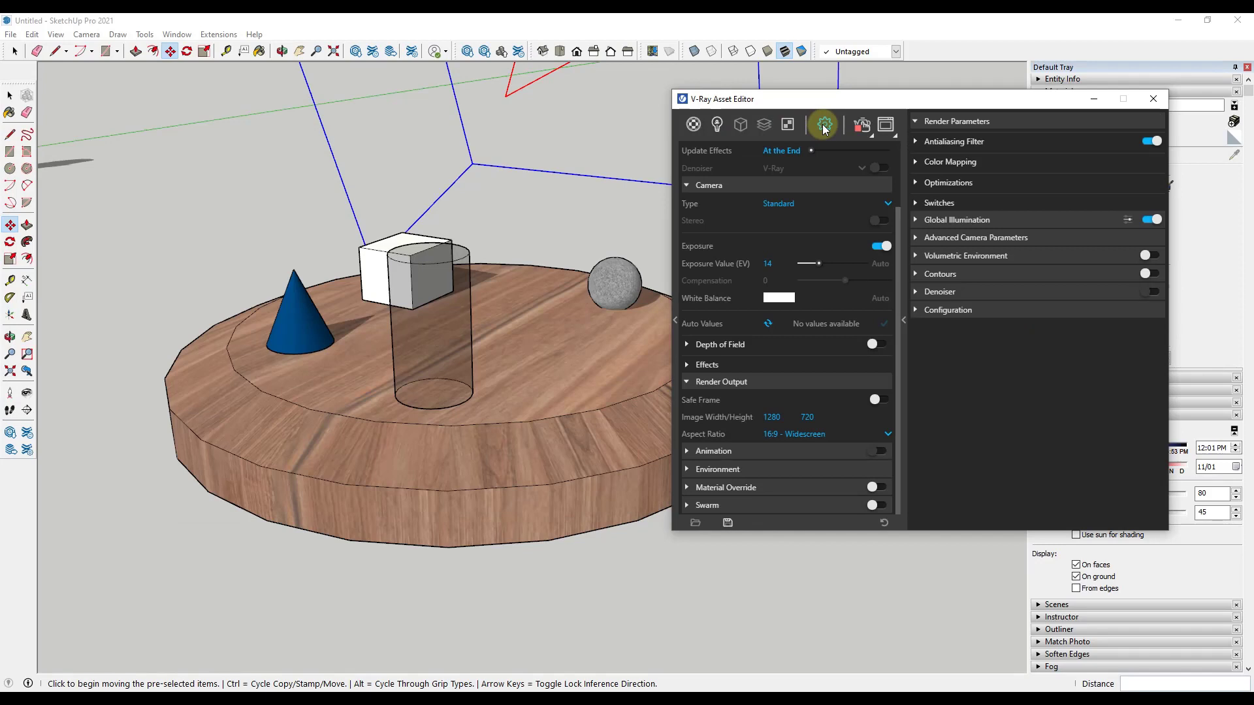
{"action": "left_click", "coordinate": [688, 470]}
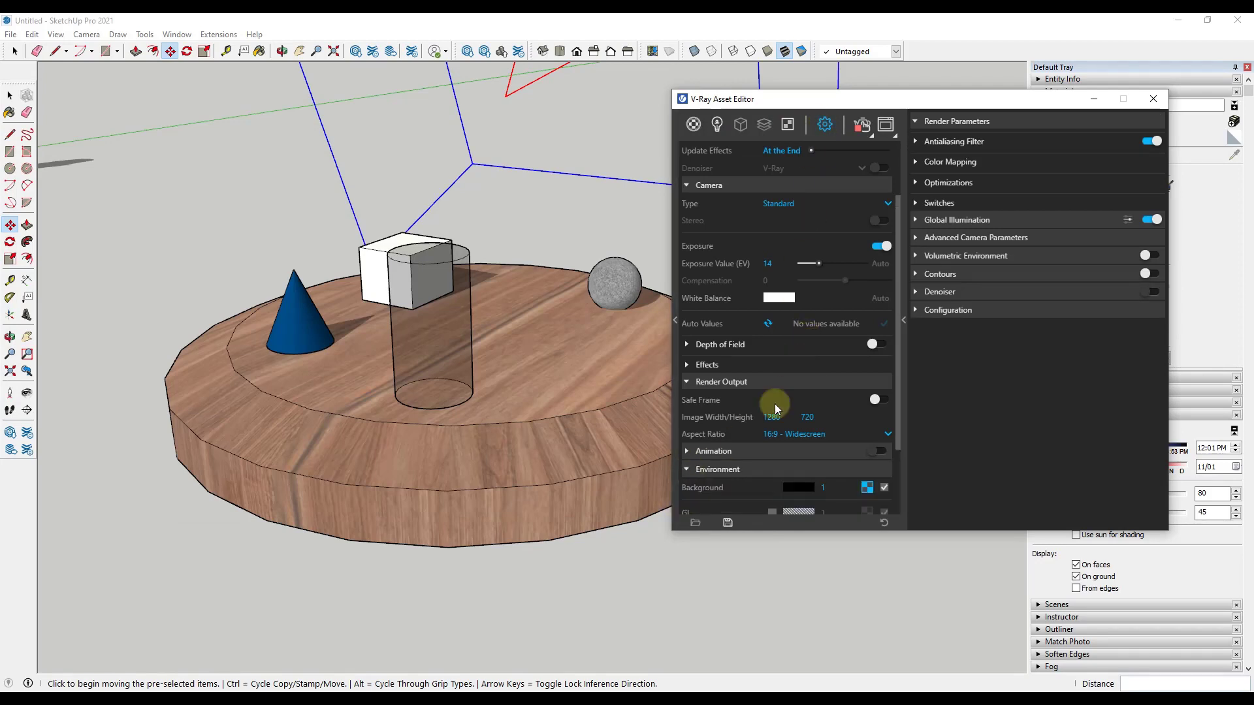
{"action": "scroll", "coordinate": [775, 404], "scroll_direction": "down", "scroll_amount": 2}
{"action": "left_click", "coordinate": [804, 324]}
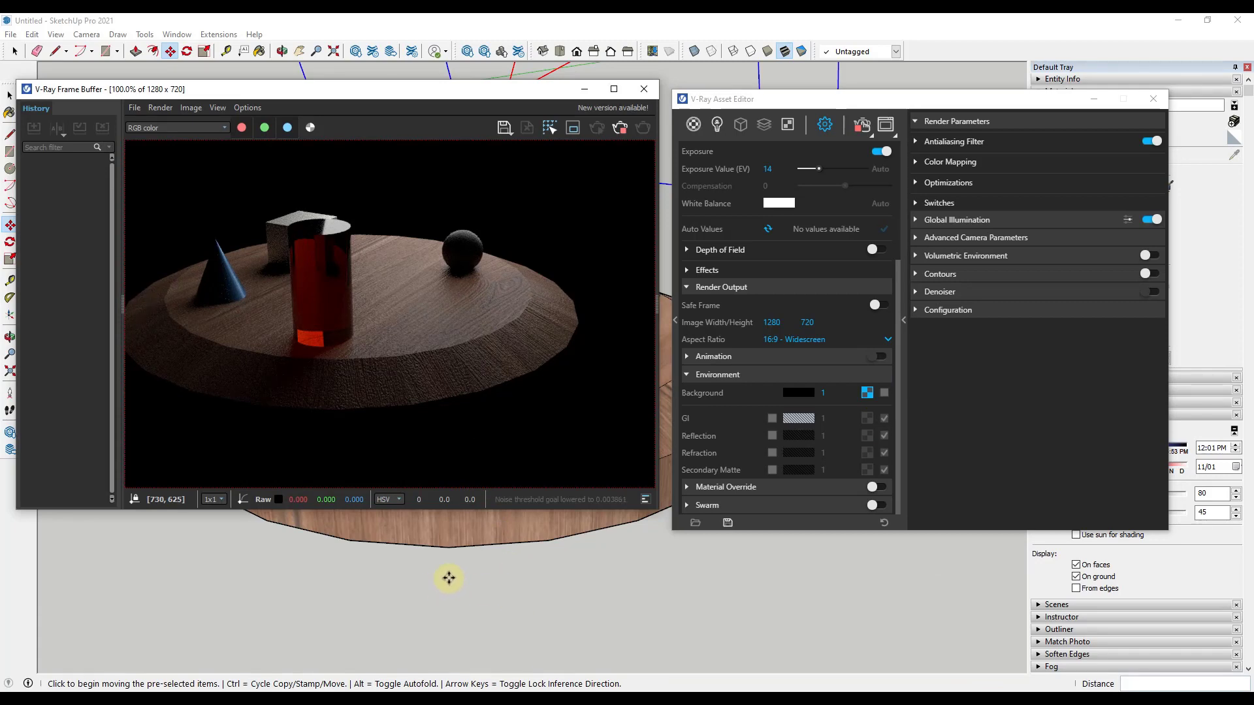
{"action": "middle_click_drag", "start_coordinate": [465, 582], "coordinate": [557, 585], "text": "shift"}
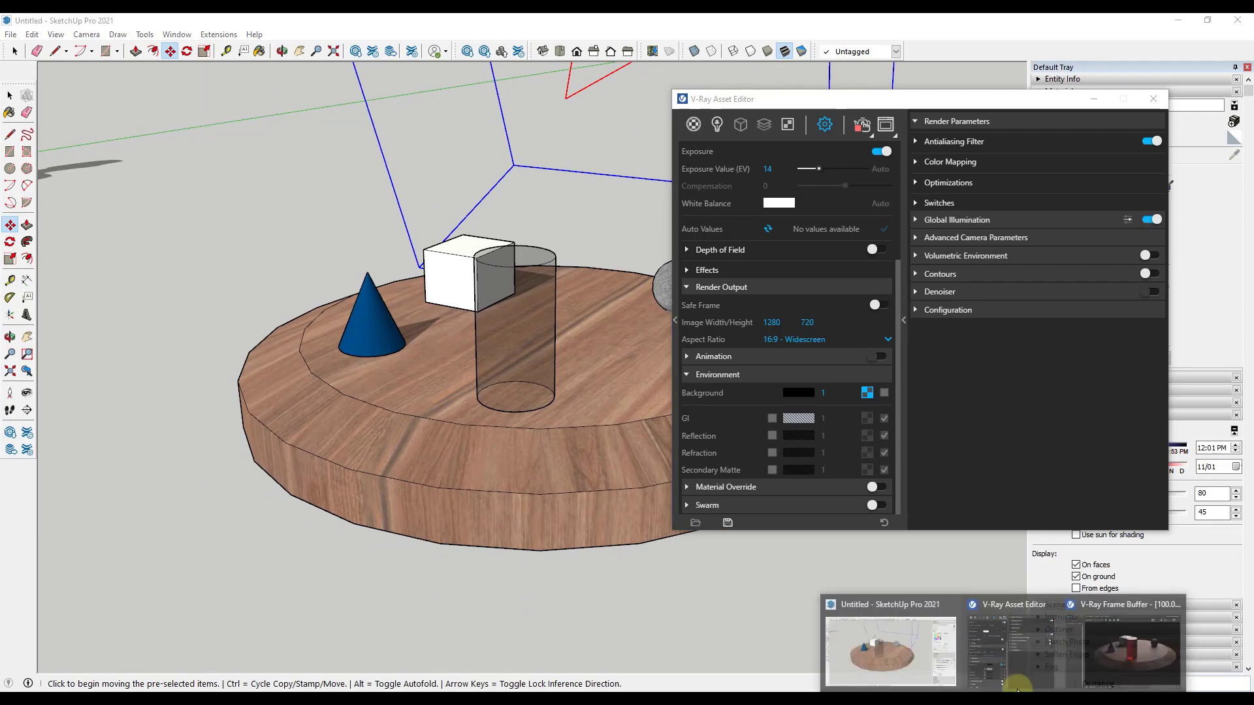
{"action": "left_click", "coordinate": [1103, 644]}
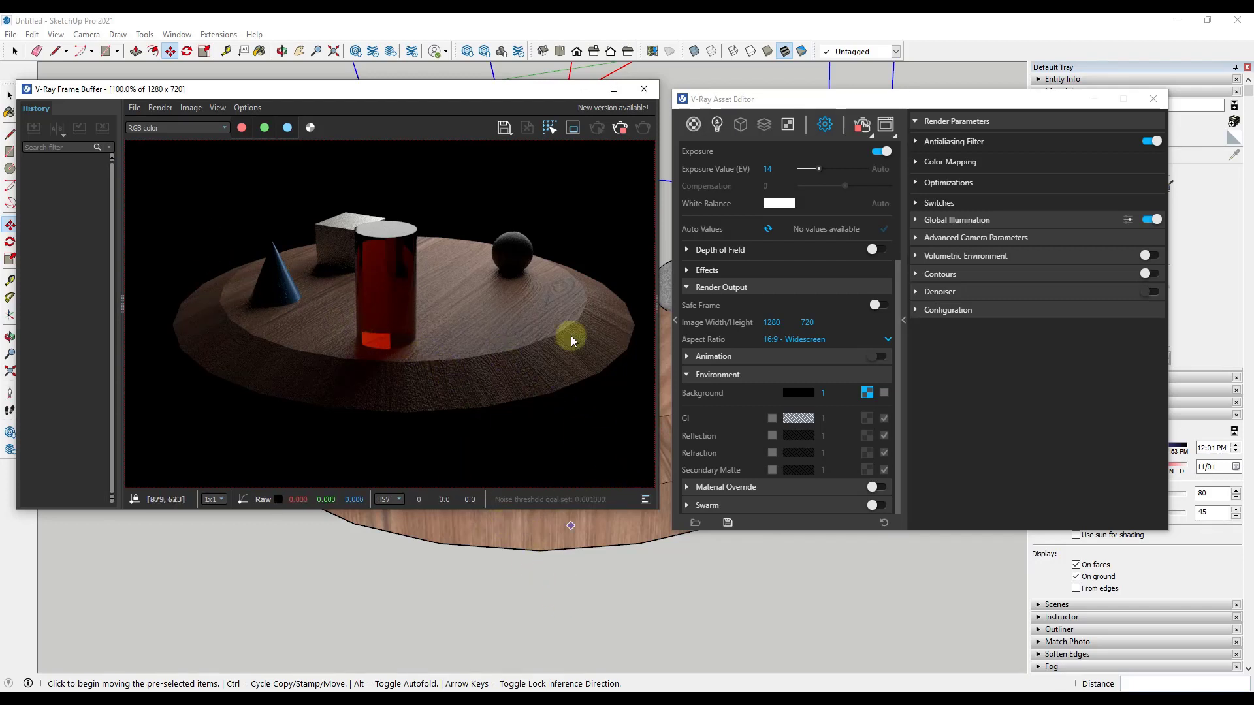
Step: Minimize the frame buffer and array the rectangle light around the table's centre as two rotated copies at 120-degree spacing
{"action": "left_click", "coordinate": [584, 90]}
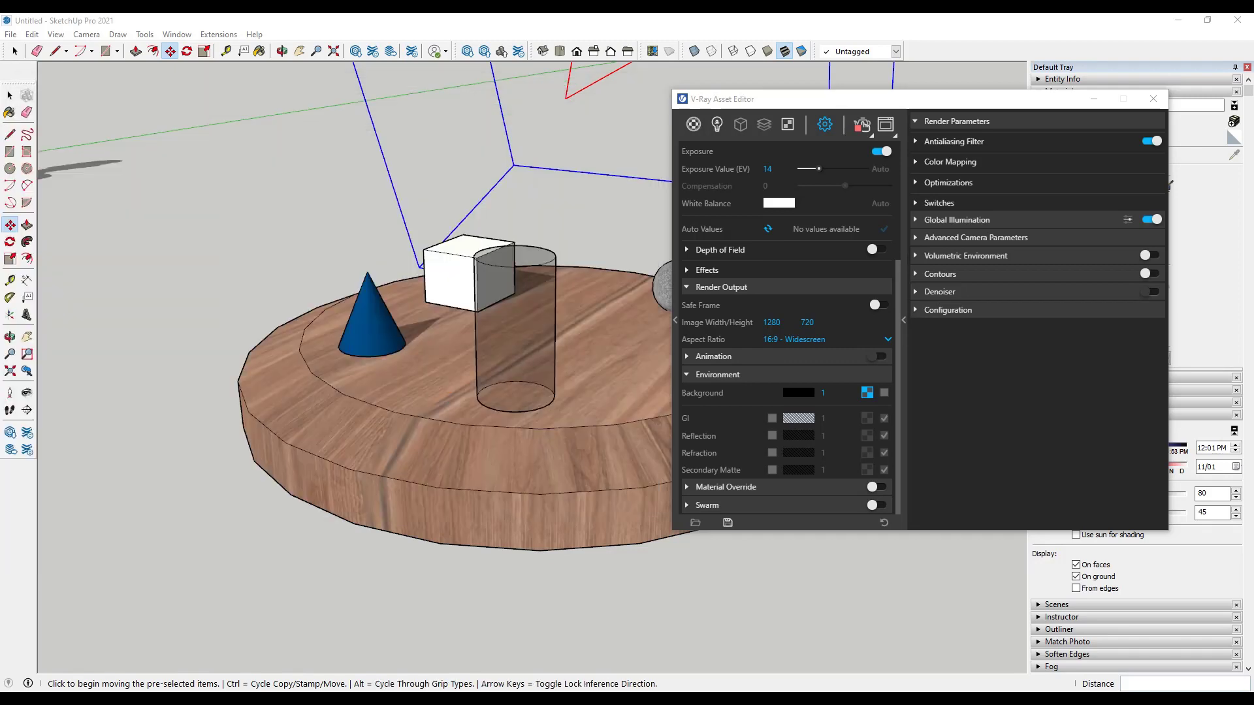
{"action": "scroll", "coordinate": [484, 523], "scroll_direction": "down", "scroll_amount": 6}
{"action": "scroll", "coordinate": [448, 484], "scroll_direction": "down", "scroll_amount": 3}
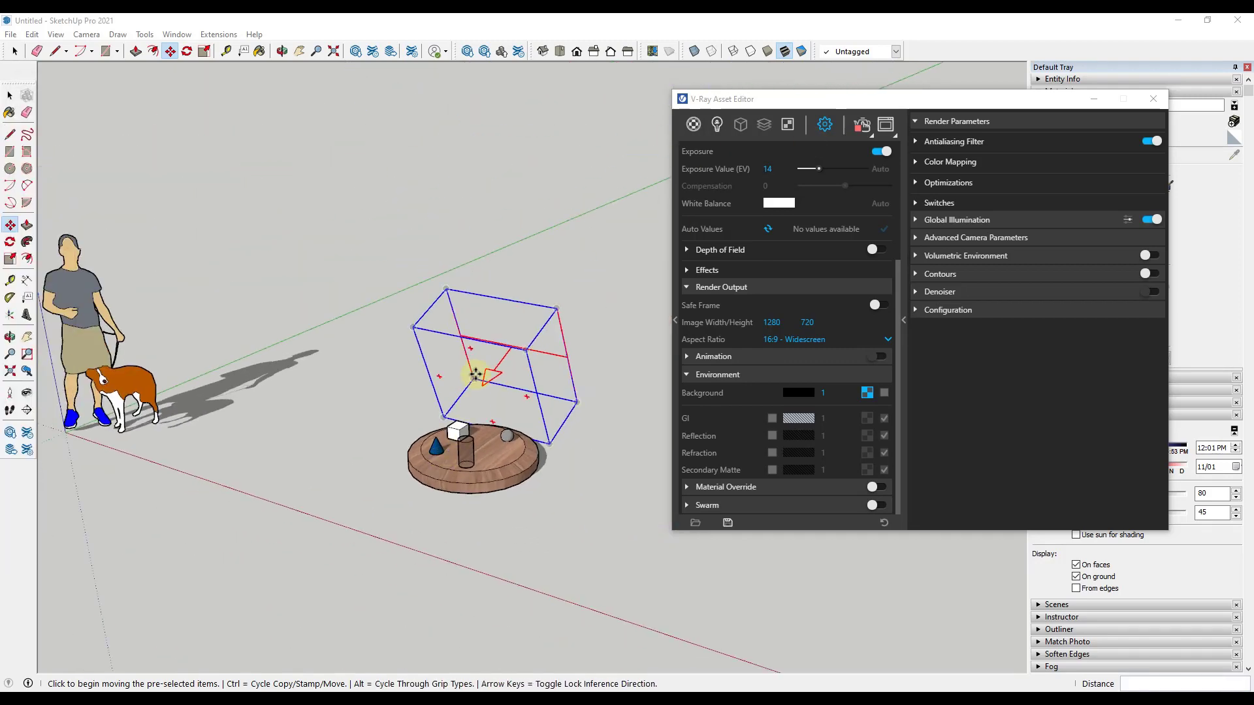
{"action": "left_click", "coordinate": [482, 346]}
{"action": "key", "text": "space"}
{"action": "double_click", "coordinate": [493, 358]}
{"action": "middle_click_drag", "start_coordinate": [495, 363], "coordinate": [559, 450]}
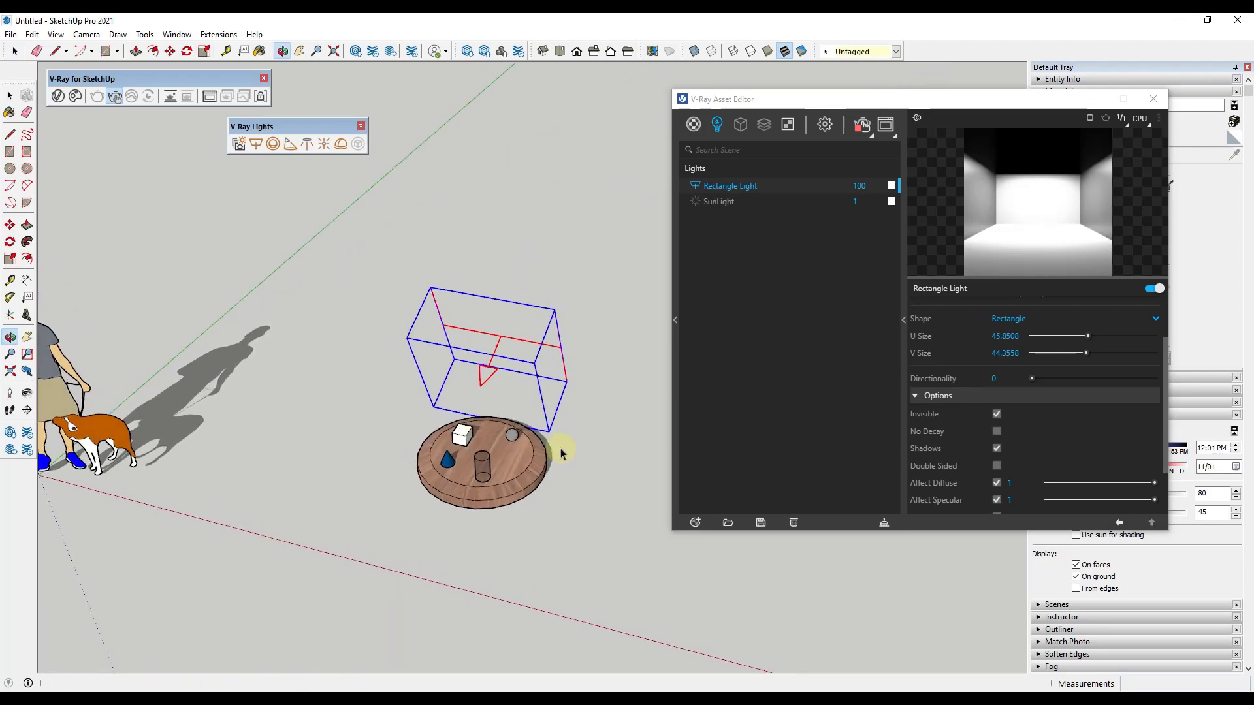
{"action": "scroll", "coordinate": [500, 461], "scroll_direction": "down", "scroll_amount": 3}
{"action": "key", "text": "q"}
{"action": "key", "text": "ctrl"}
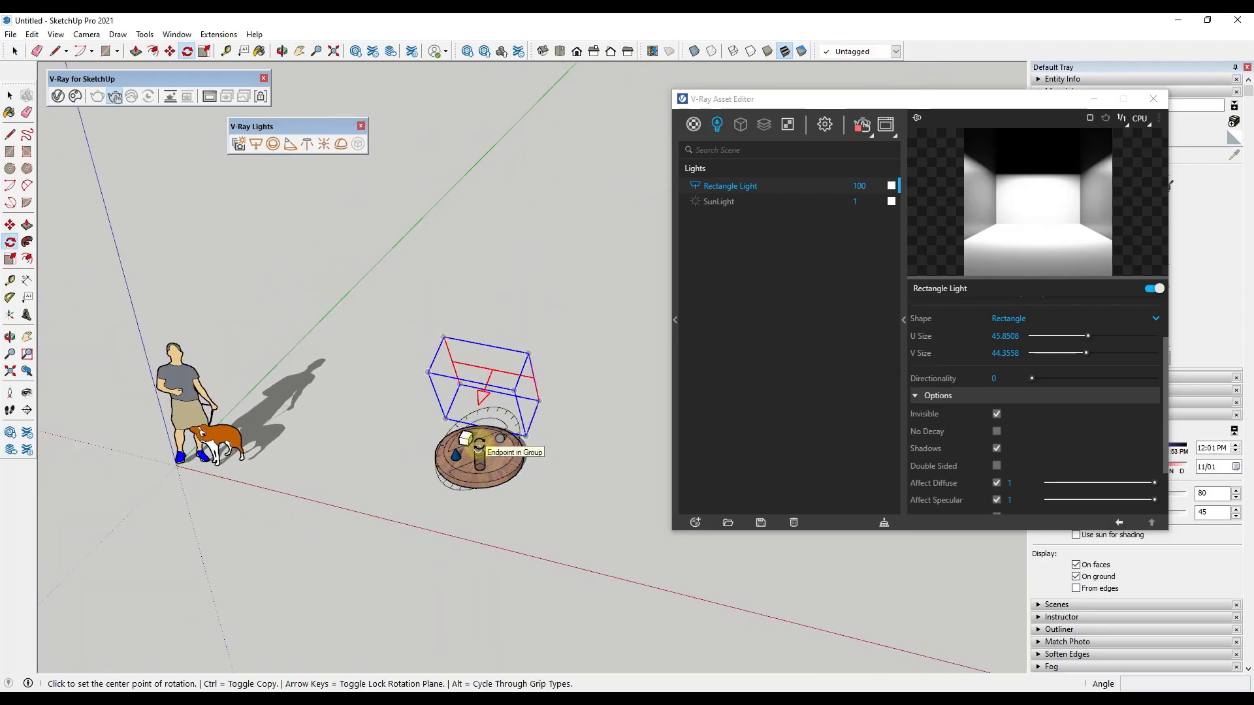
{"action": "key", "text": "Up"}
{"action": "left_click", "coordinate": [479, 444]}
{"action": "left_click", "coordinate": [492, 369]}
{"action": "left_click", "coordinate": [569, 484]}
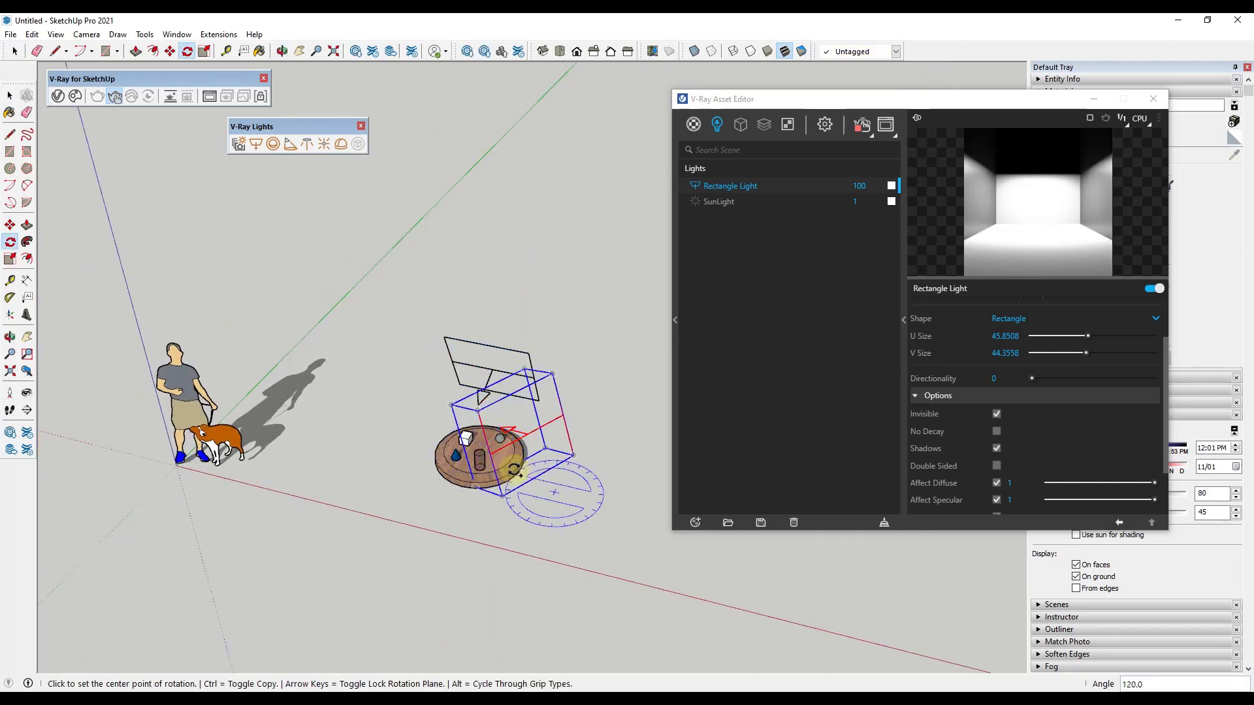
{"action": "type", "text": "*2"}
{"action": "key", "text": "Return"}
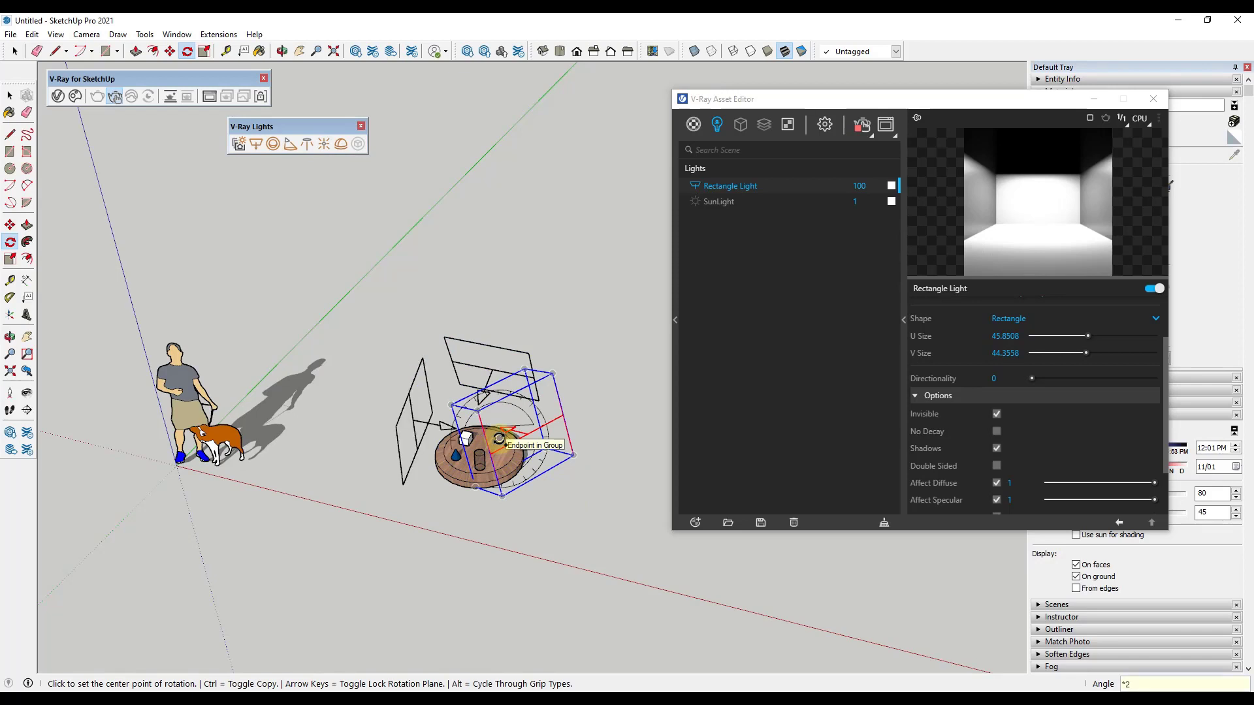
{"action": "key", "text": "space"}
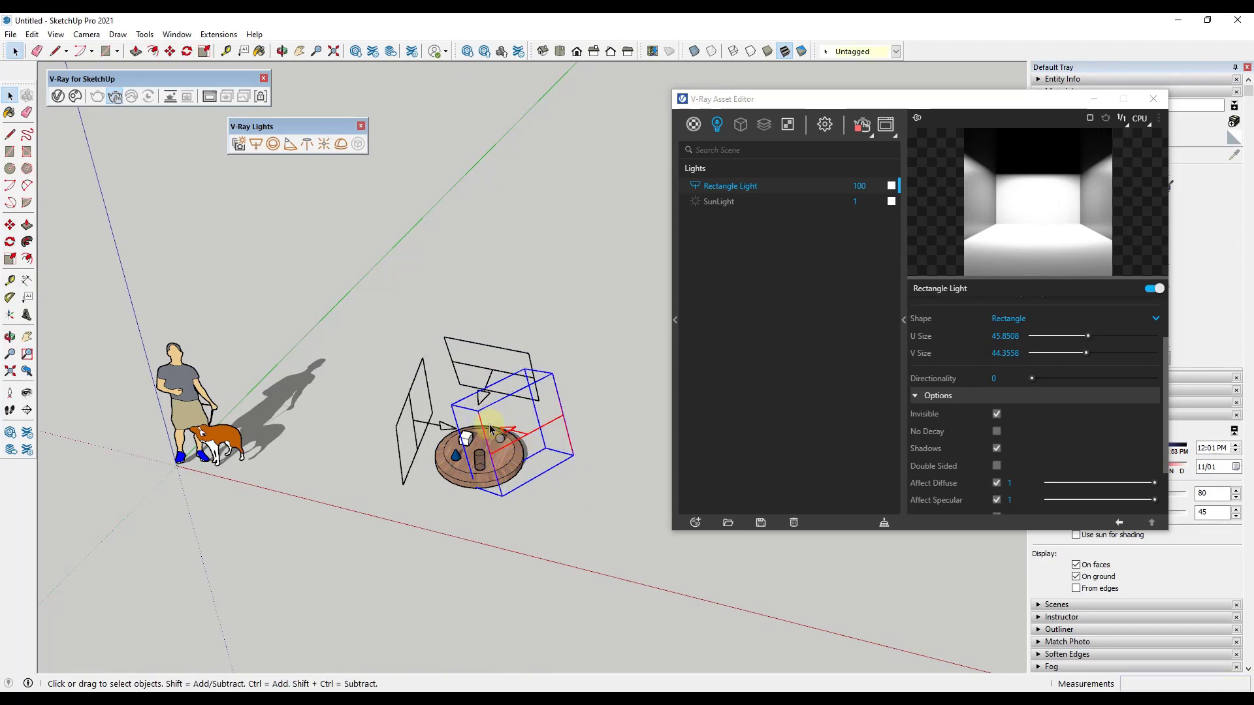
Step: Select the two copied rectangle lights together and make them unique from the original
{"action": "left_click", "coordinate": [421, 416]}
{"action": "left_click", "coordinate": [411, 407]}
{"action": "right_click", "coordinate": [411, 406]}
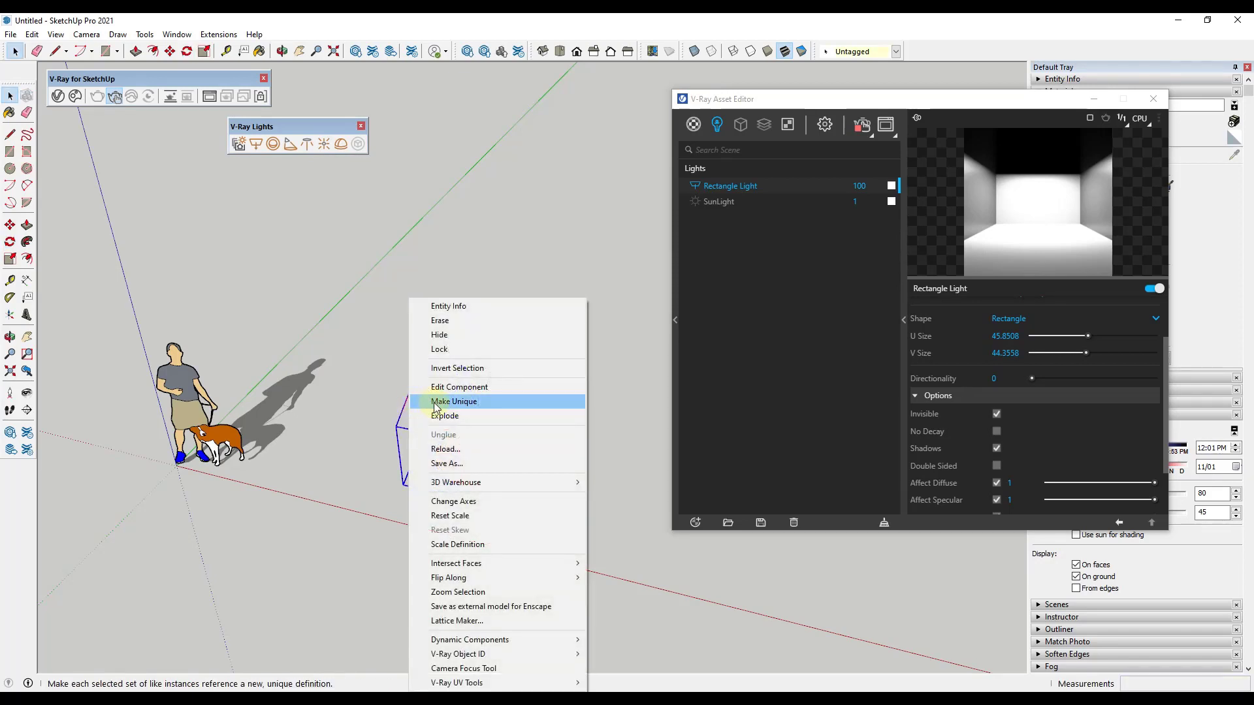
{"action": "left_click", "coordinate": [625, 428]}
{"action": "left_click", "coordinate": [546, 433]}
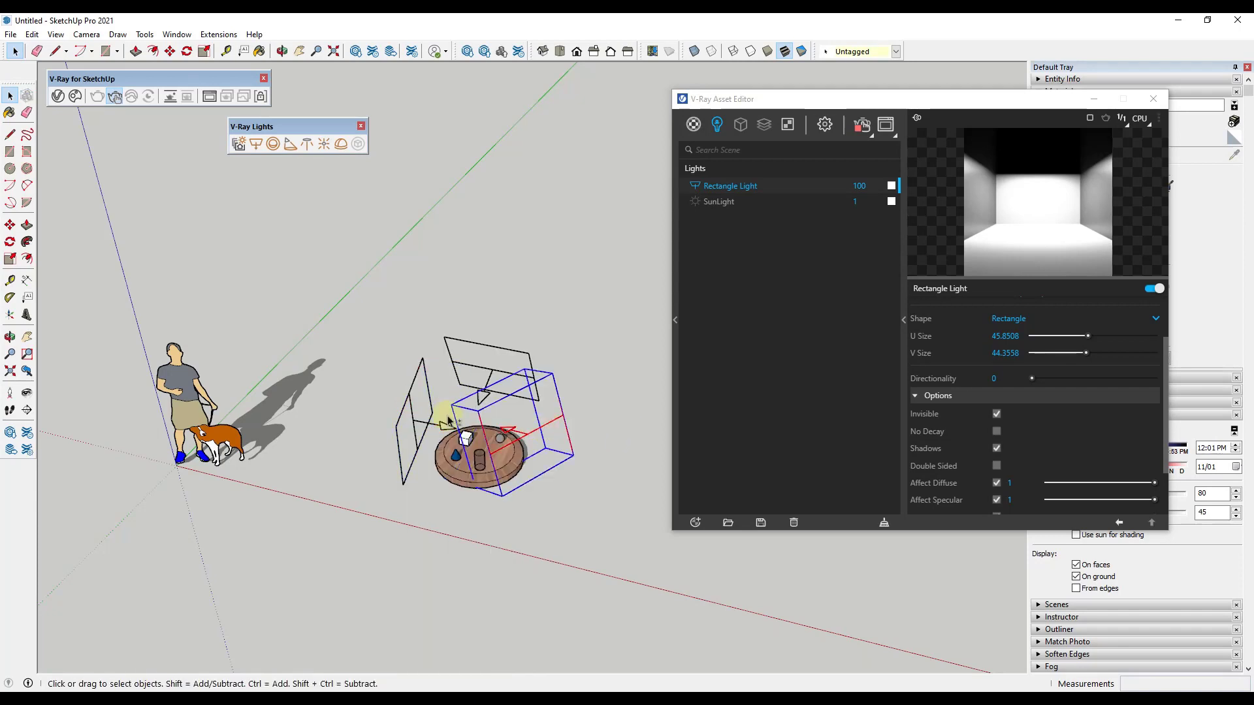
{"action": "left_click", "coordinate": [410, 407], "text": "shift"}
{"action": "right_click", "coordinate": [411, 406]}
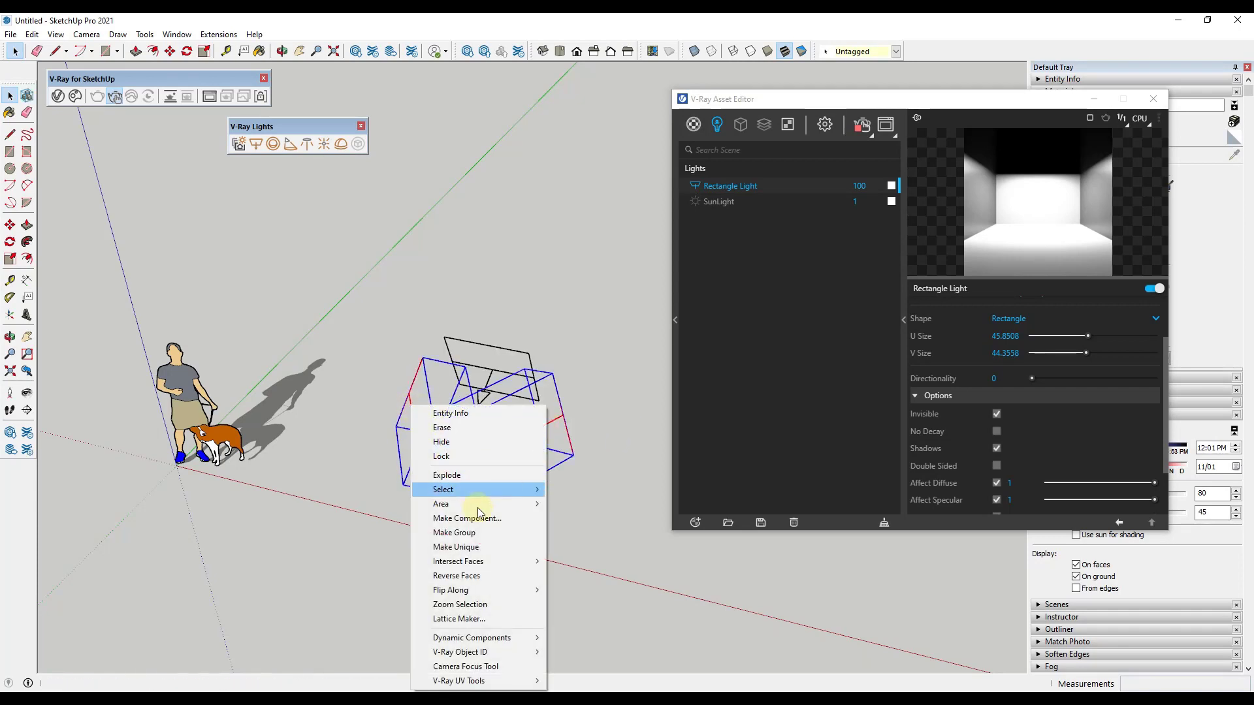
{"action": "left_click", "coordinate": [482, 548]}
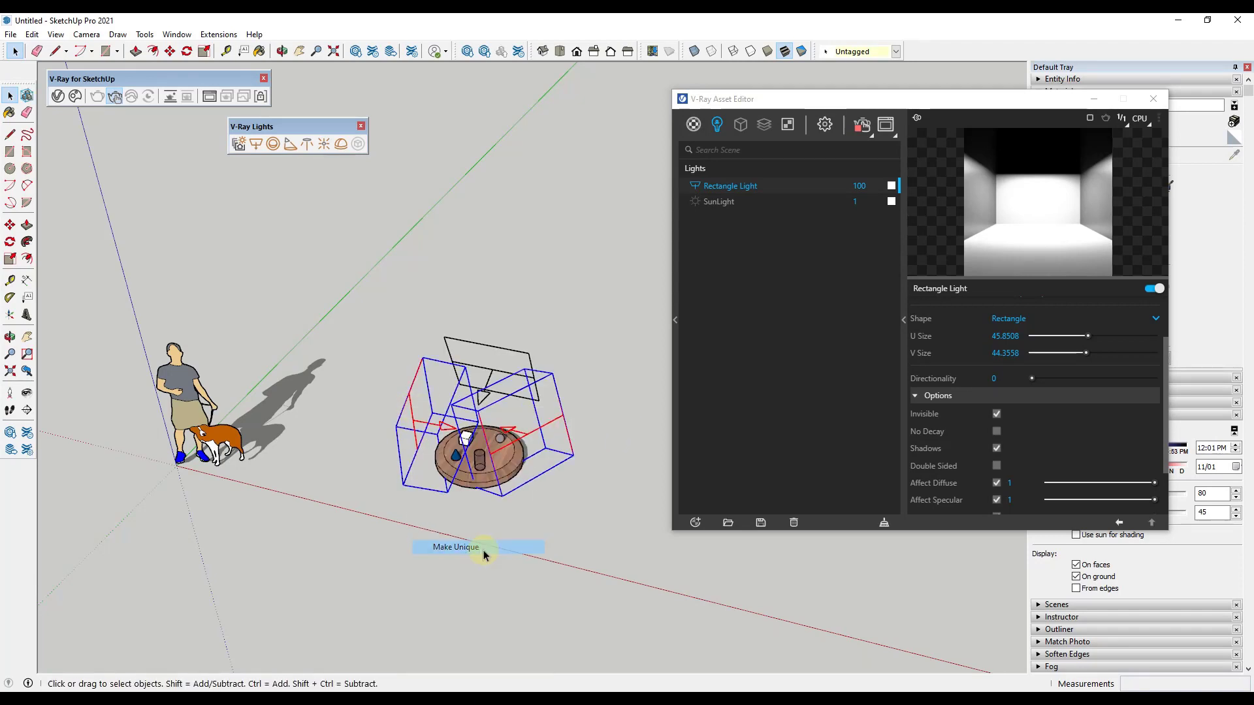
{"action": "left_click", "coordinate": [598, 410]}
Step: Set the original Rectangle Light's intensity to 30 in the Asset Editor's light list
{"action": "left_click", "coordinate": [726, 202]}
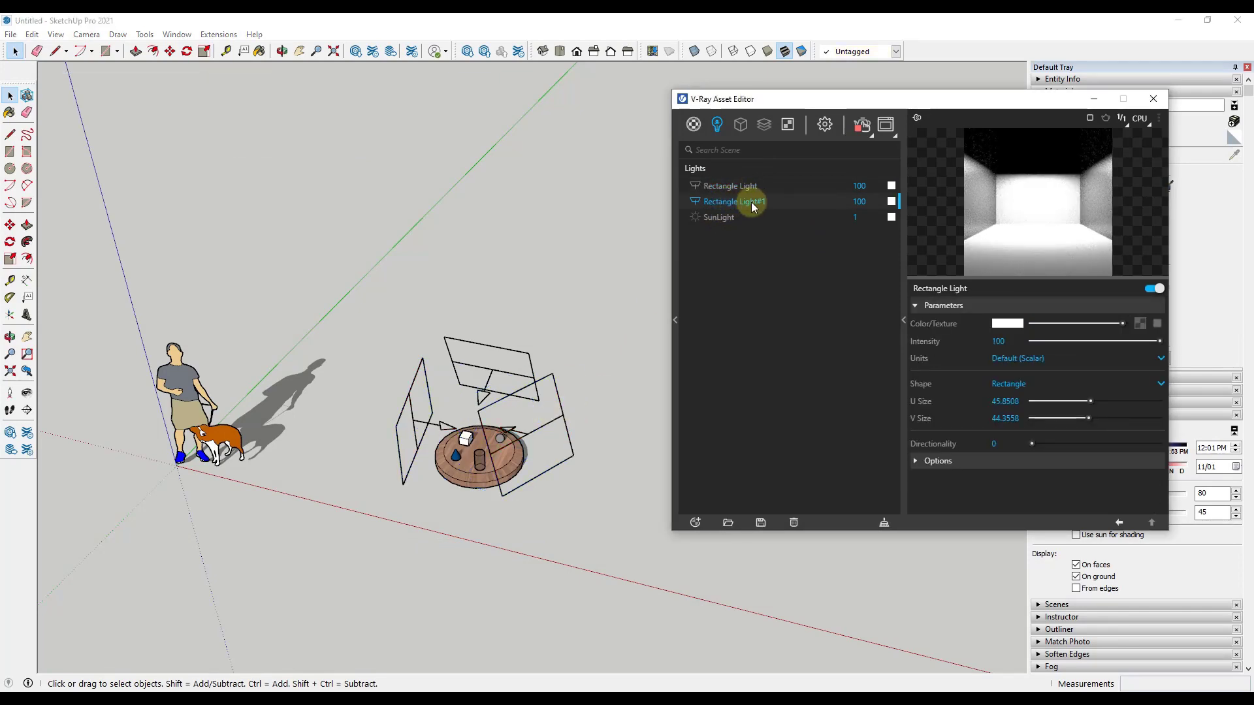
{"action": "left_click", "coordinate": [742, 187]}
{"action": "double_click", "coordinate": [855, 186]}
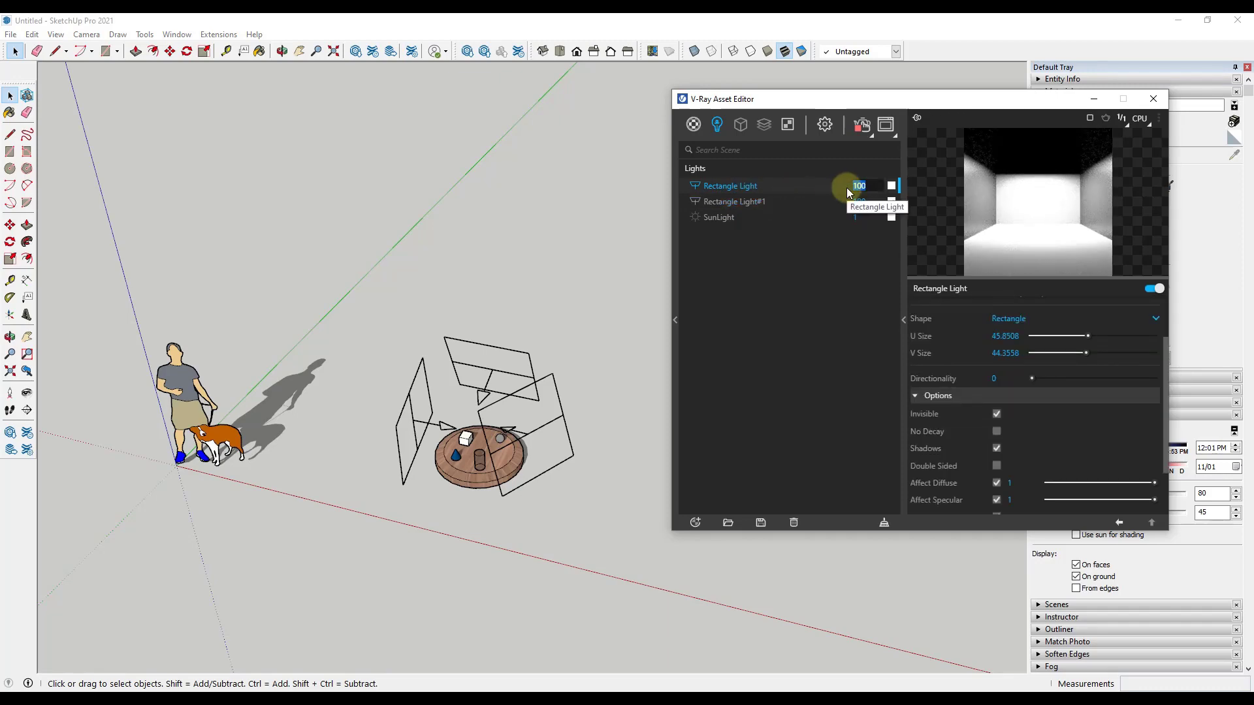
{"action": "type", "text": "30"}
{"action": "key", "text": "Return"}
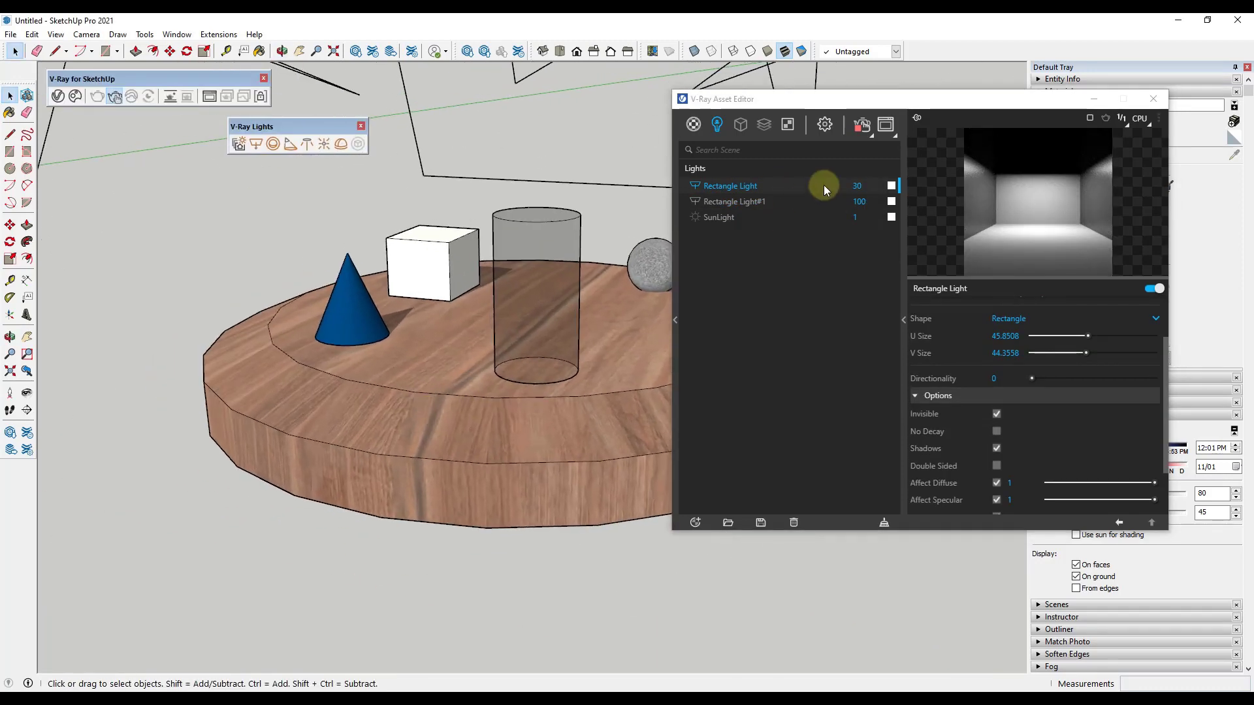
Step: Try an intensity of 50 on Rectangle Light#1 in the Asset Editor's light list, and set it back to 100
{"action": "double_click", "coordinate": [845, 200]}
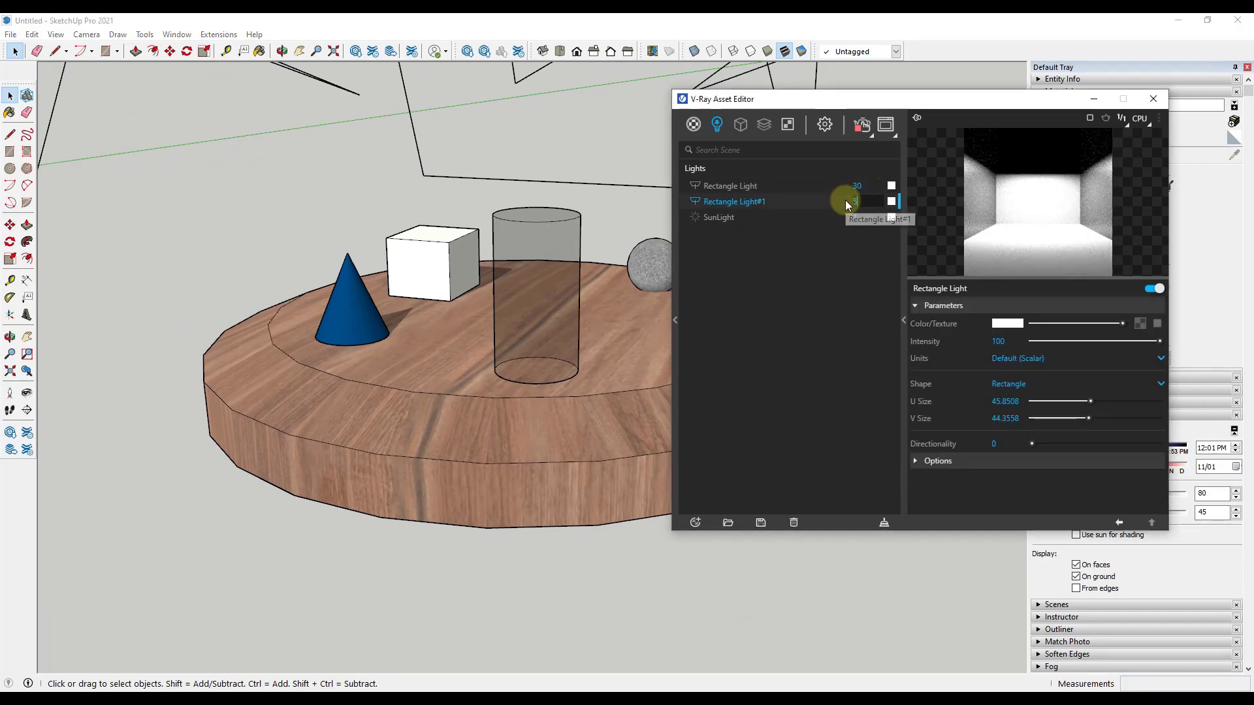
{"action": "type", "text": "50"}
{"action": "key", "text": "Return"}
{"action": "double_click", "coordinate": [855, 201]}
{"action": "type", "text": "1"}
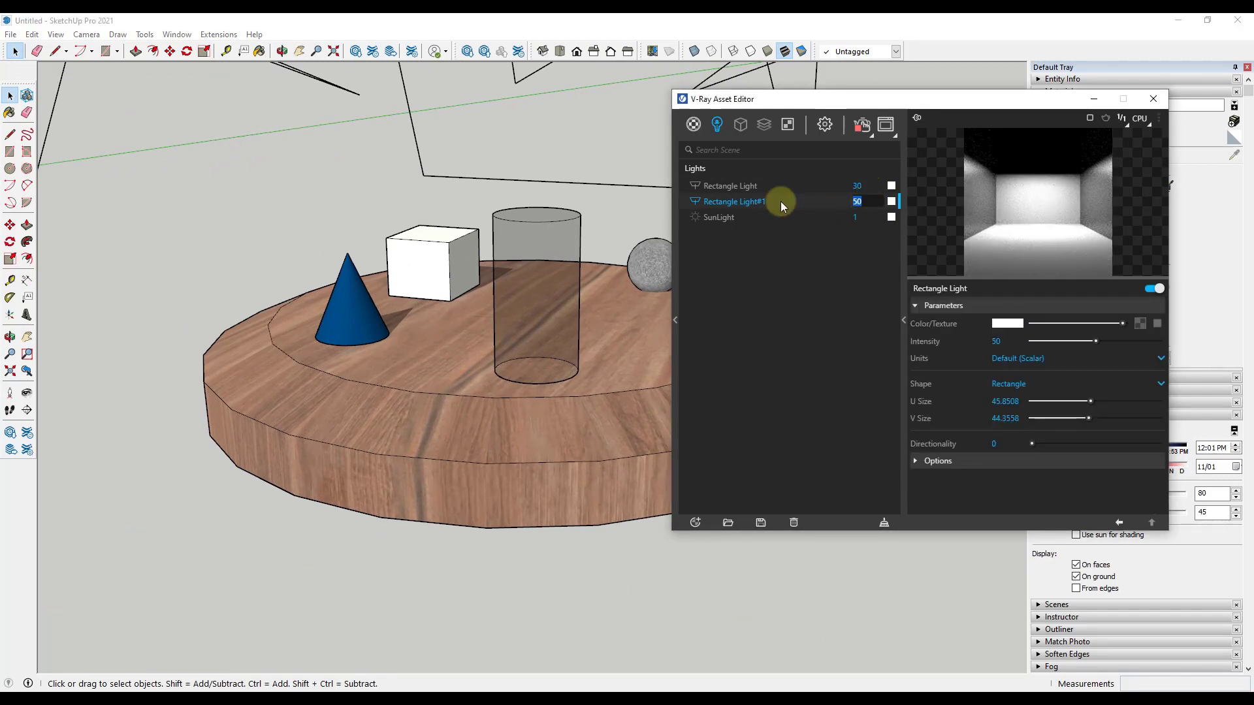
{"action": "type", "text": "00"}
{"action": "key", "text": "Return"}
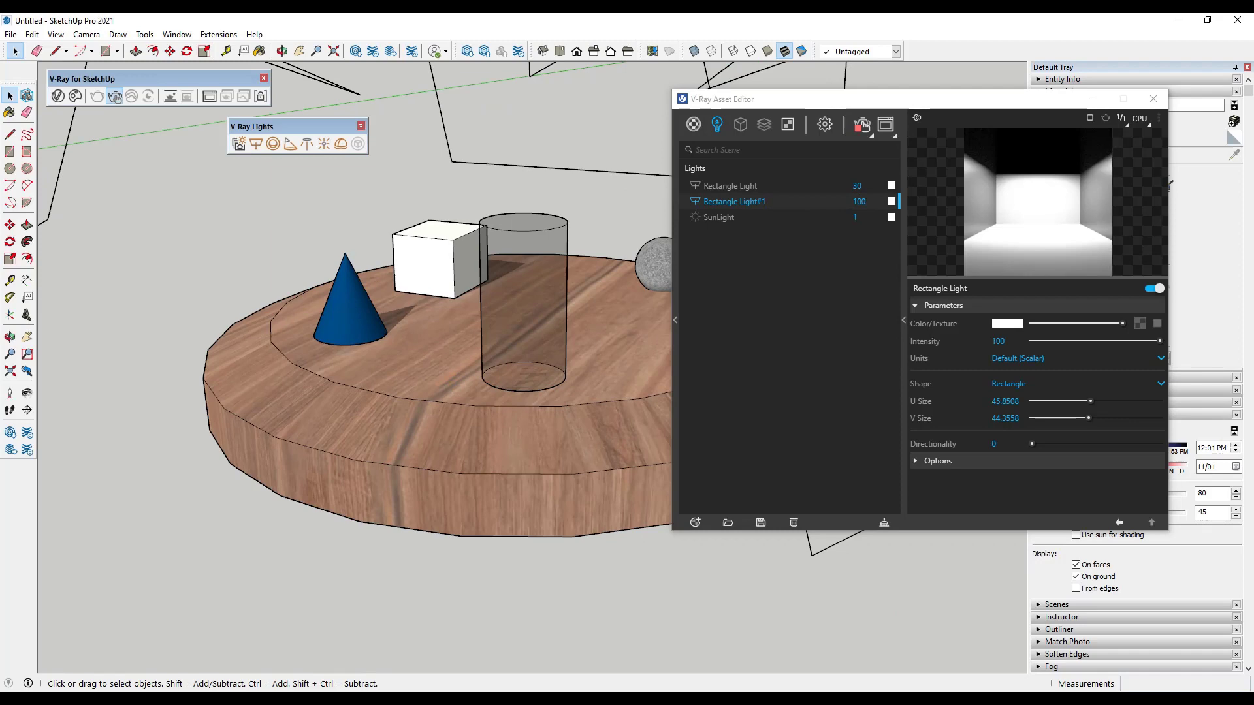
Step: Bring up the V-Ray frame buffer to check the table render under the uneven lighting, and move it out of the way
{"action": "mouse_move", "coordinate": [1006, 699]}
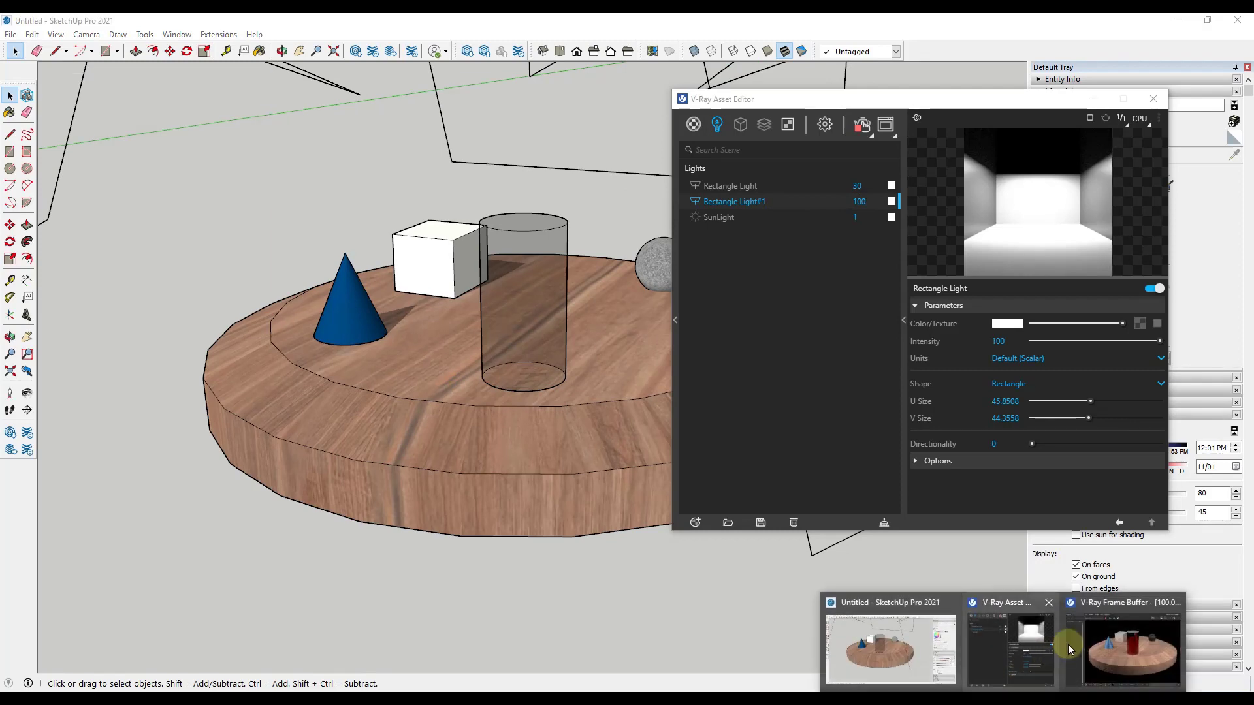
{"action": "left_click", "coordinate": [1128, 637]}
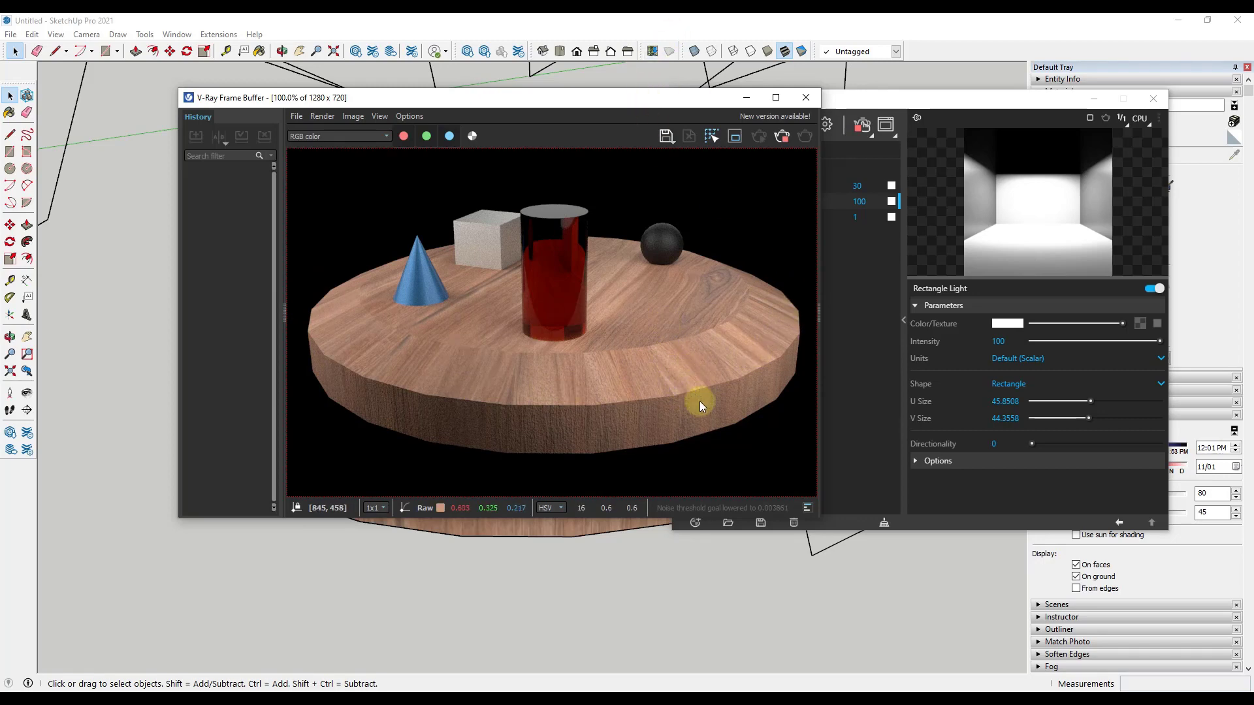
{"action": "left_click_drag", "start_coordinate": [587, 104], "coordinate": [0, 153]}
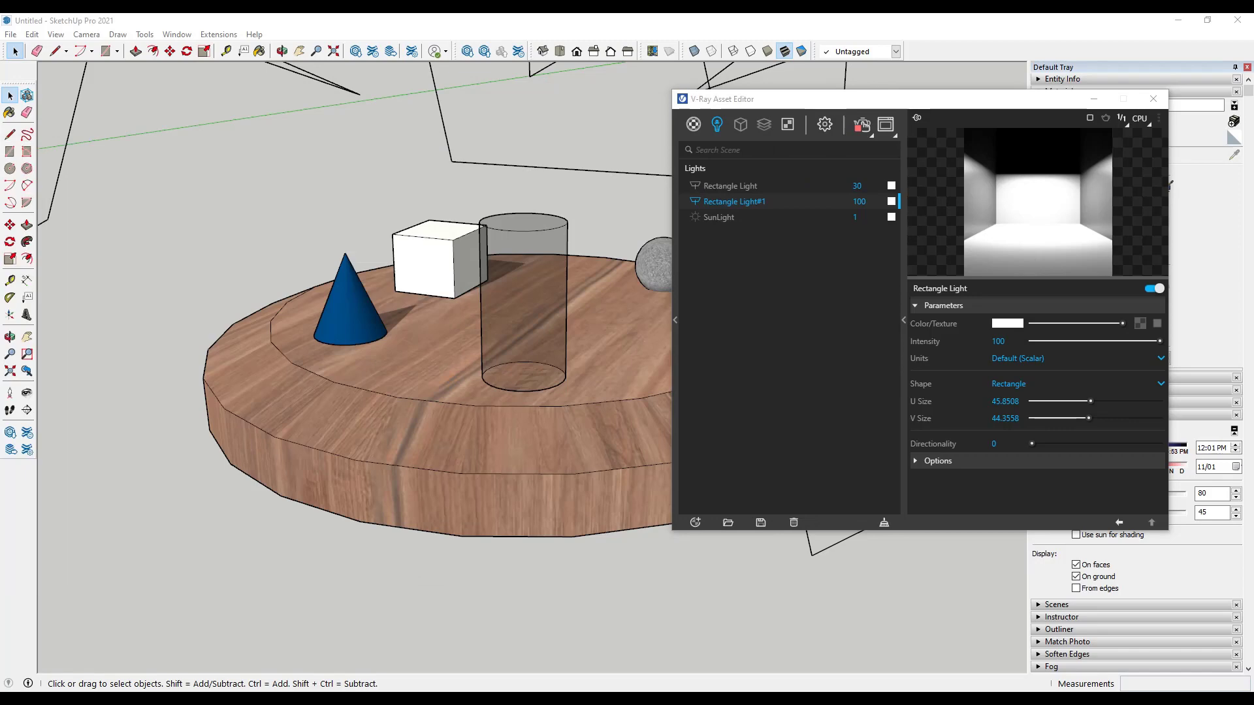
Step: Scale the table's inner top face up uniformly about its centre to narrow the sloped rim, and show the updated interactive render
{"action": "triple_click", "coordinate": [420, 368]}
{"action": "left_click", "coordinate": [432, 363]}
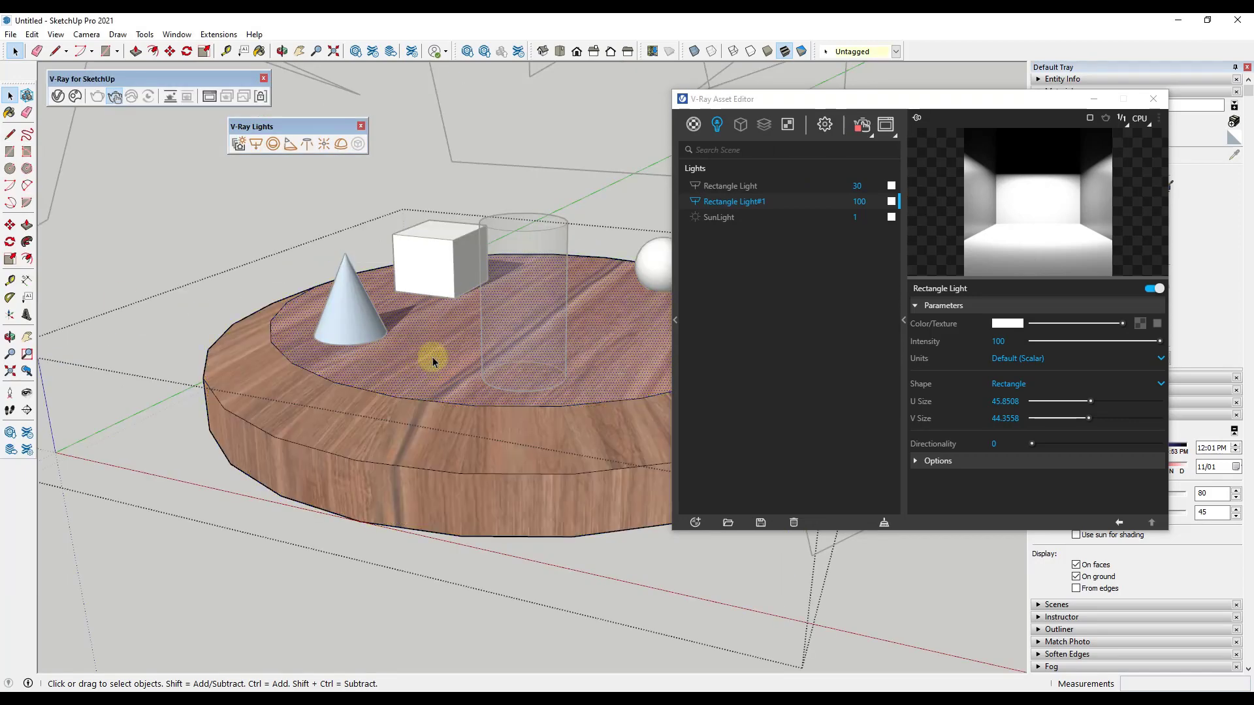
{"action": "key", "text": "s"}
{"action": "left_click", "coordinate": [149, 356]}
{"action": "key", "text": "ctrl"}
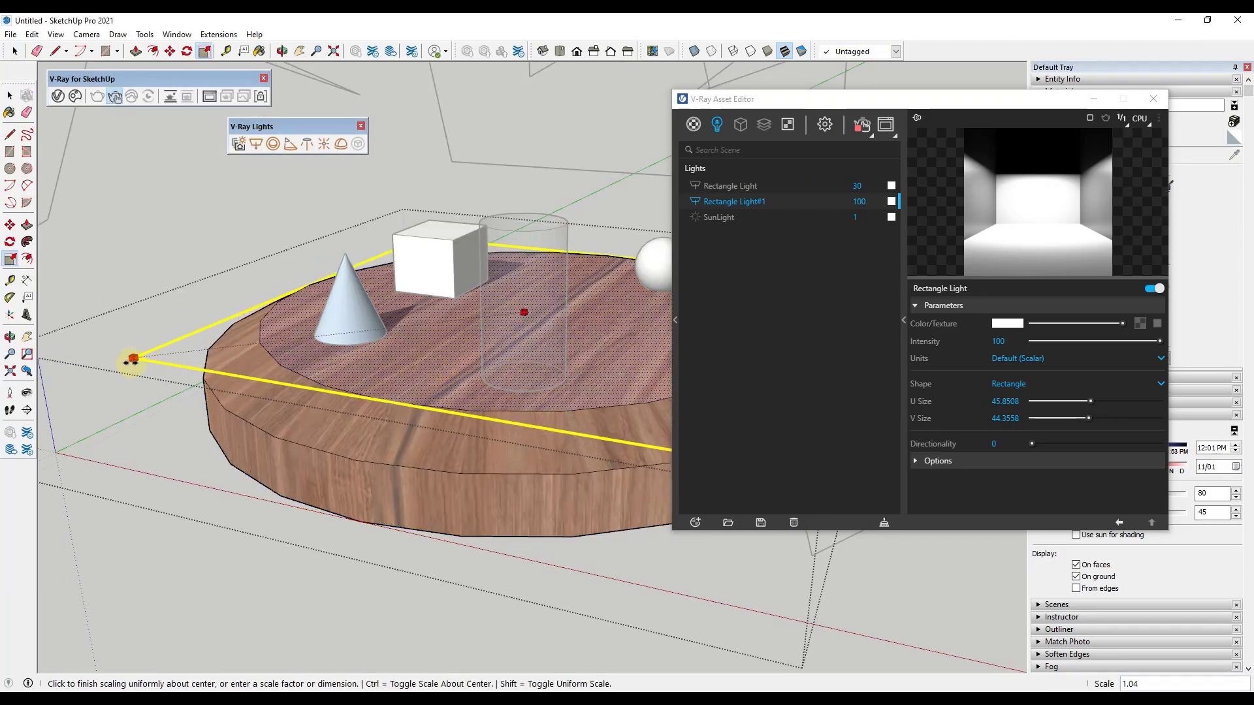
{"action": "key", "text": "space"}
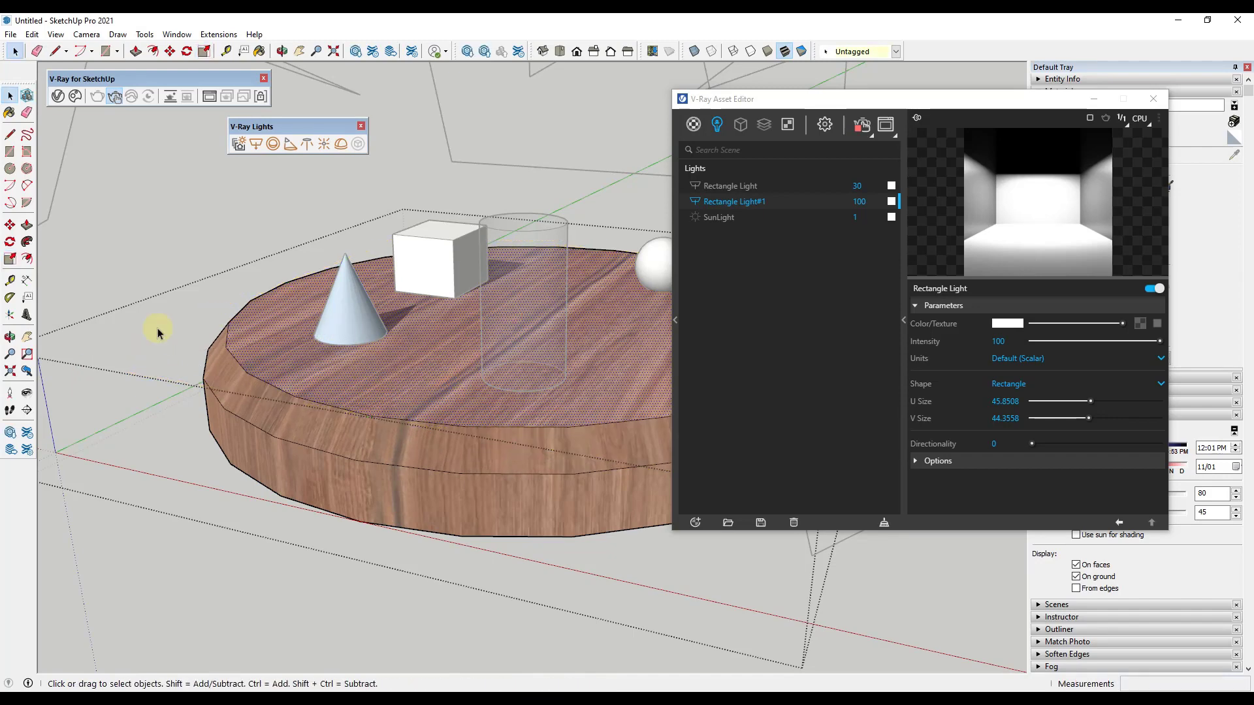
{"action": "left_click", "coordinate": [114, 96]}
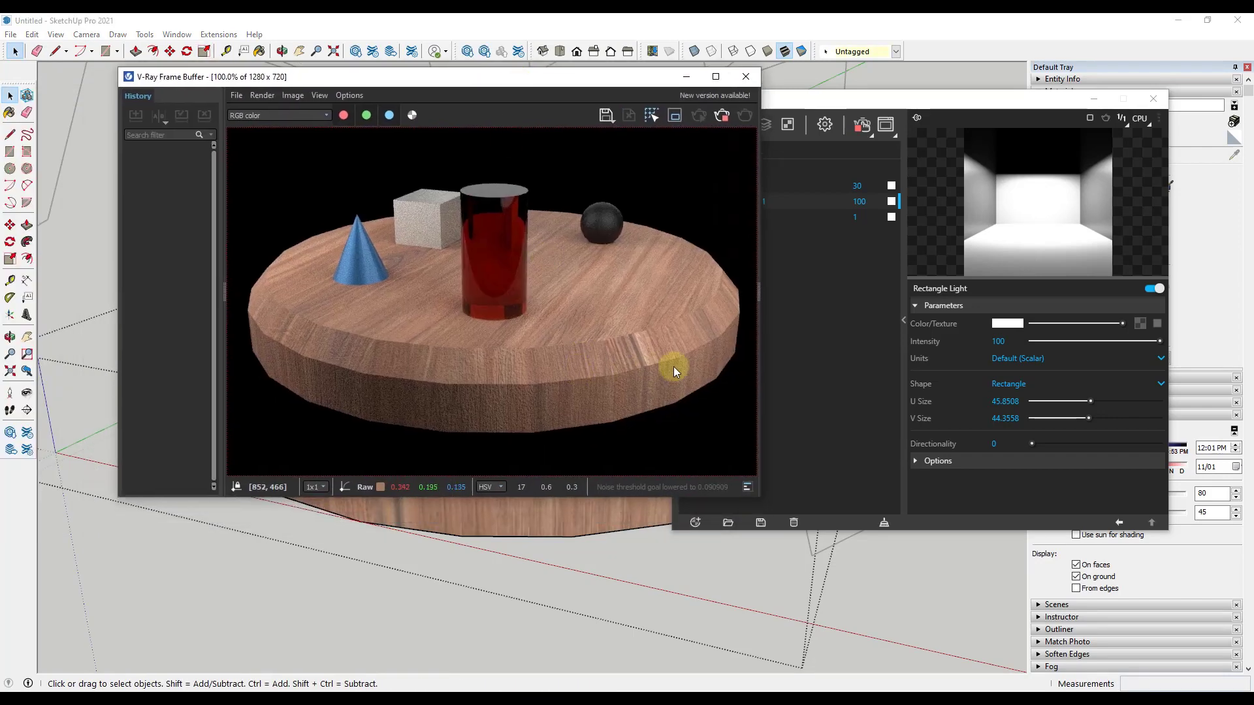